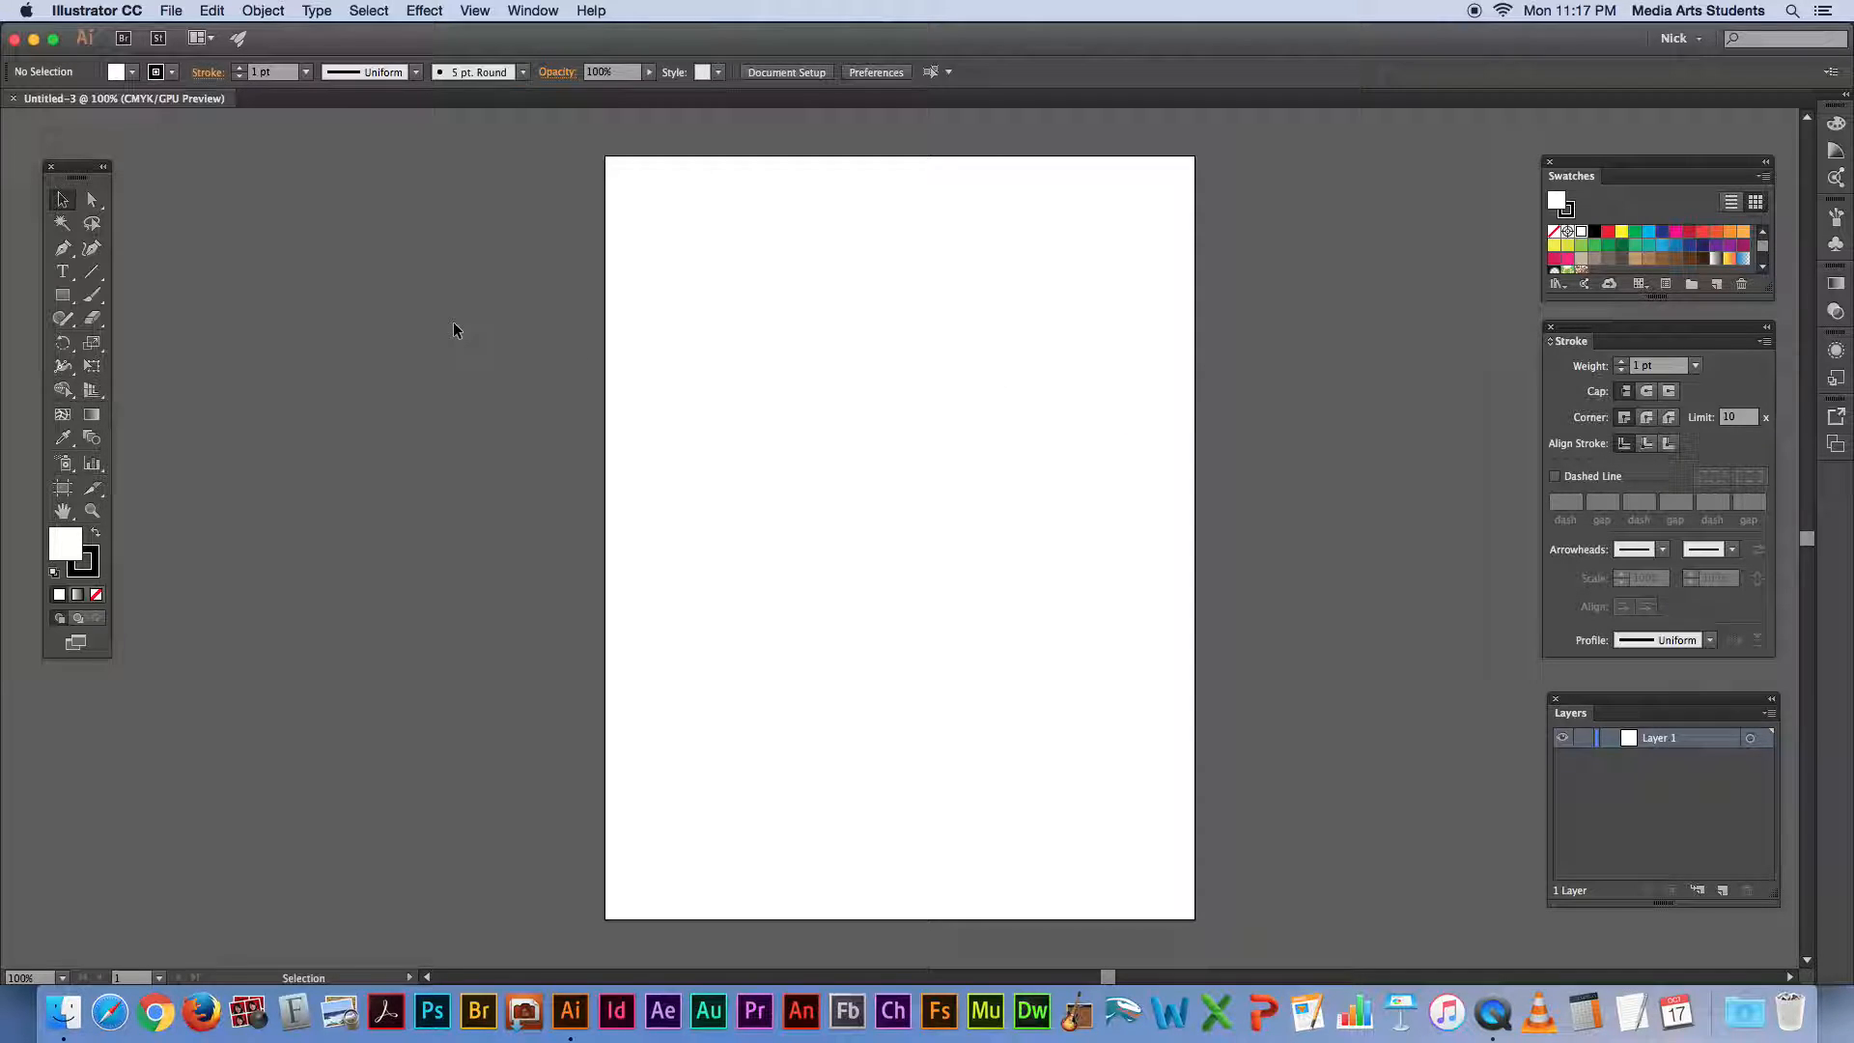
Step: Review the Pen tool variants and the Curvature tool, leaving the Pen tool active and the floating tool palette beside the artboard
{"action": "left_click_drag", "start_coordinate": [86, 174], "coordinate": [906, 285]}
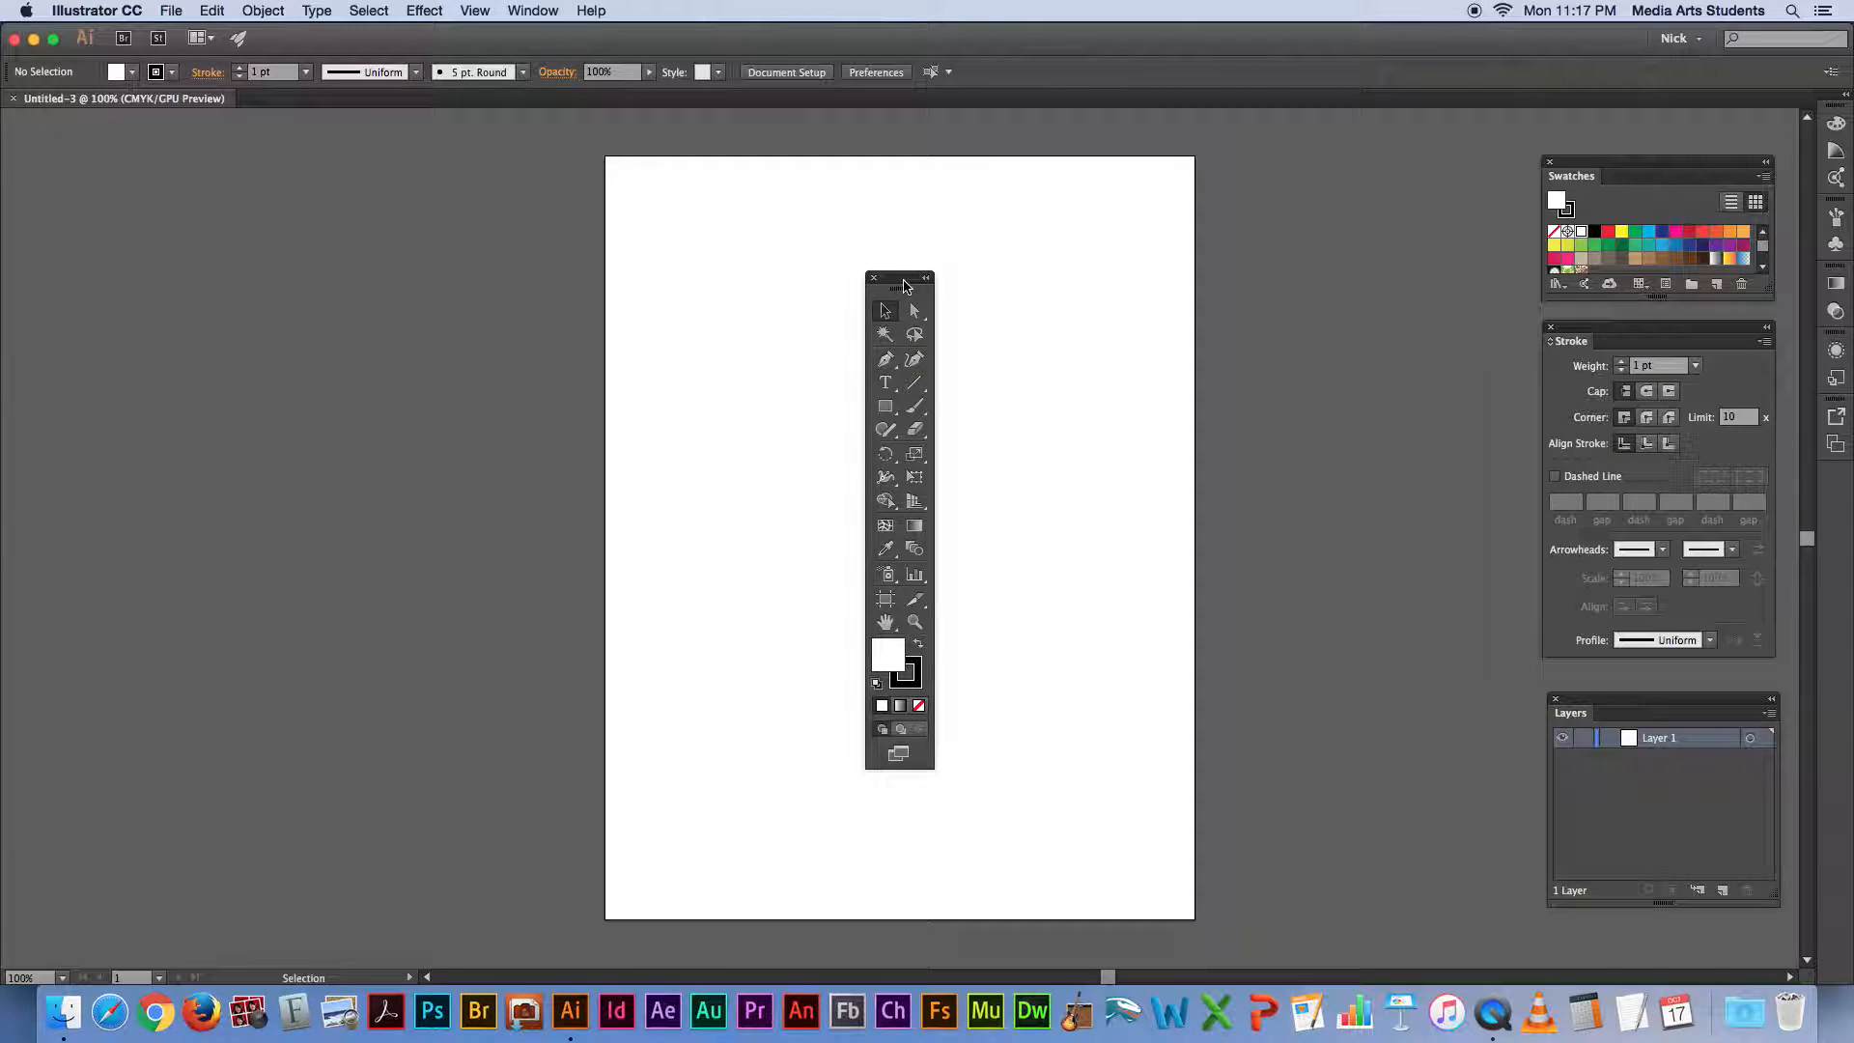
{"action": "left_click", "coordinate": [885, 367]}
{"action": "left_click", "coordinate": [885, 367]}
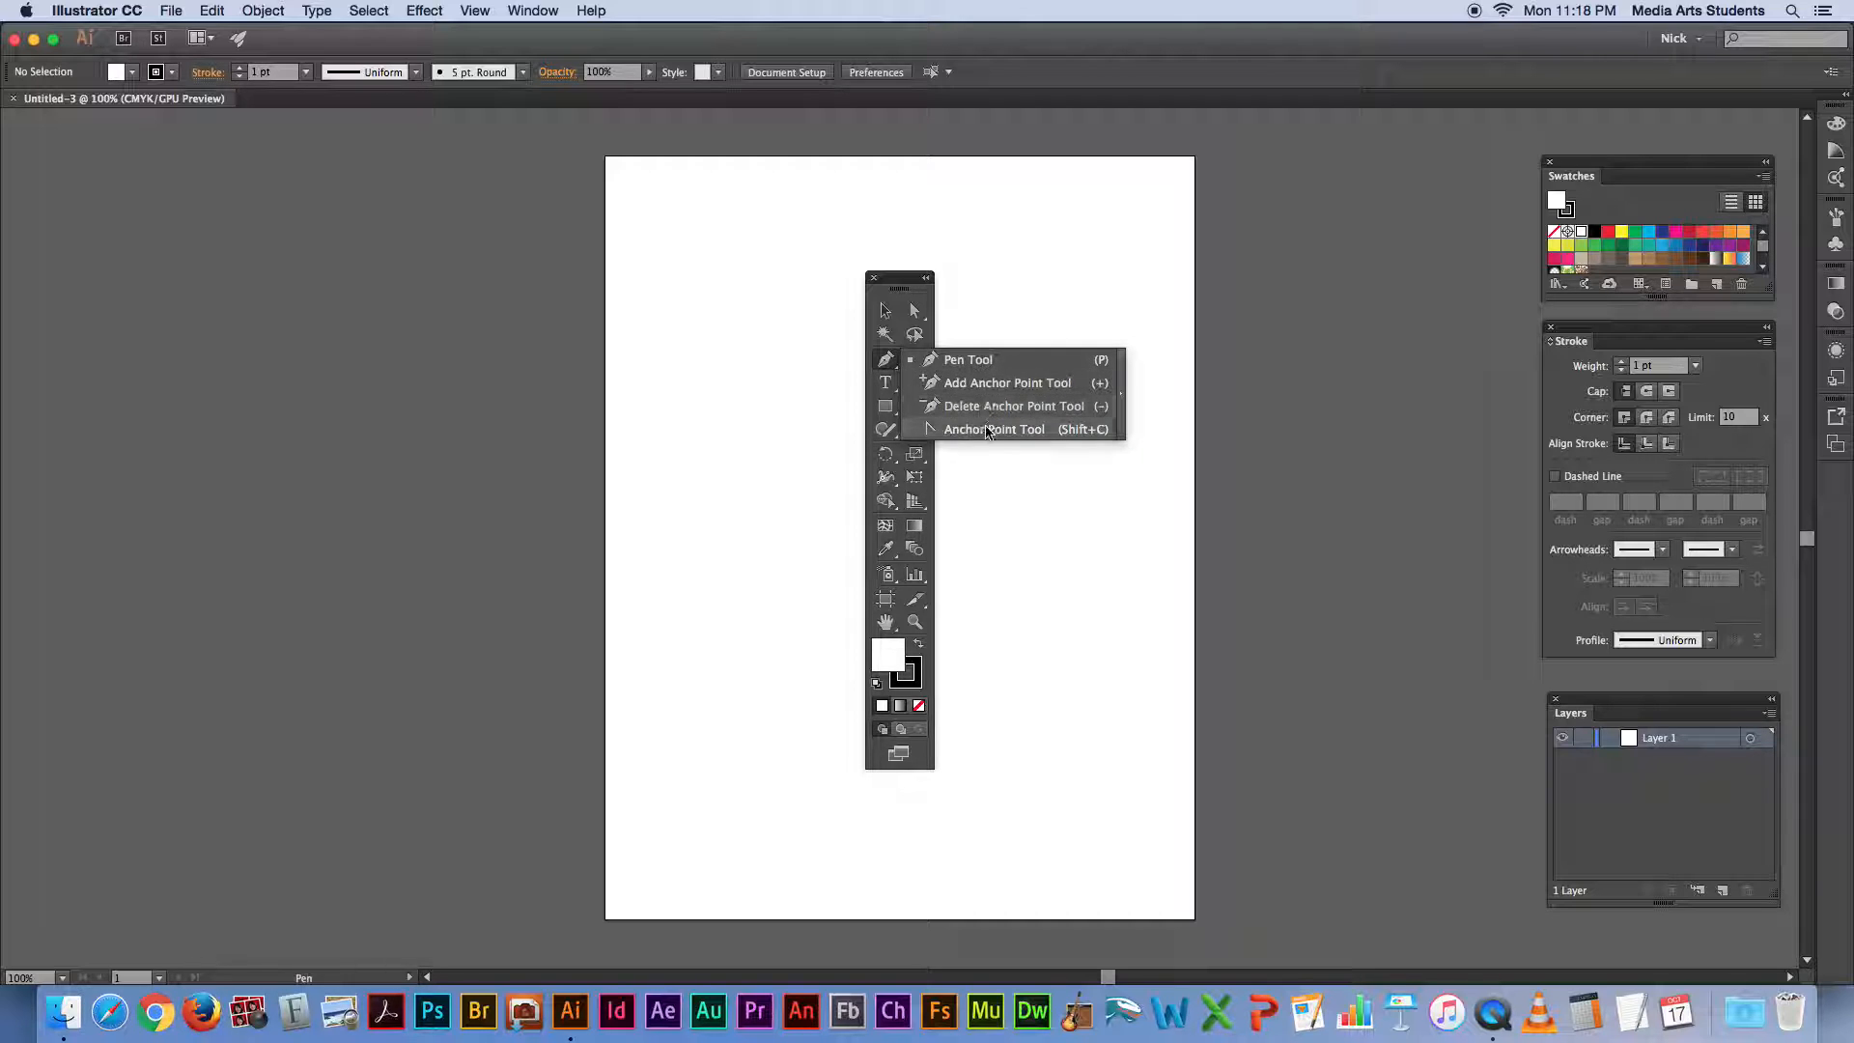
{"action": "left_click", "coordinate": [969, 360]}
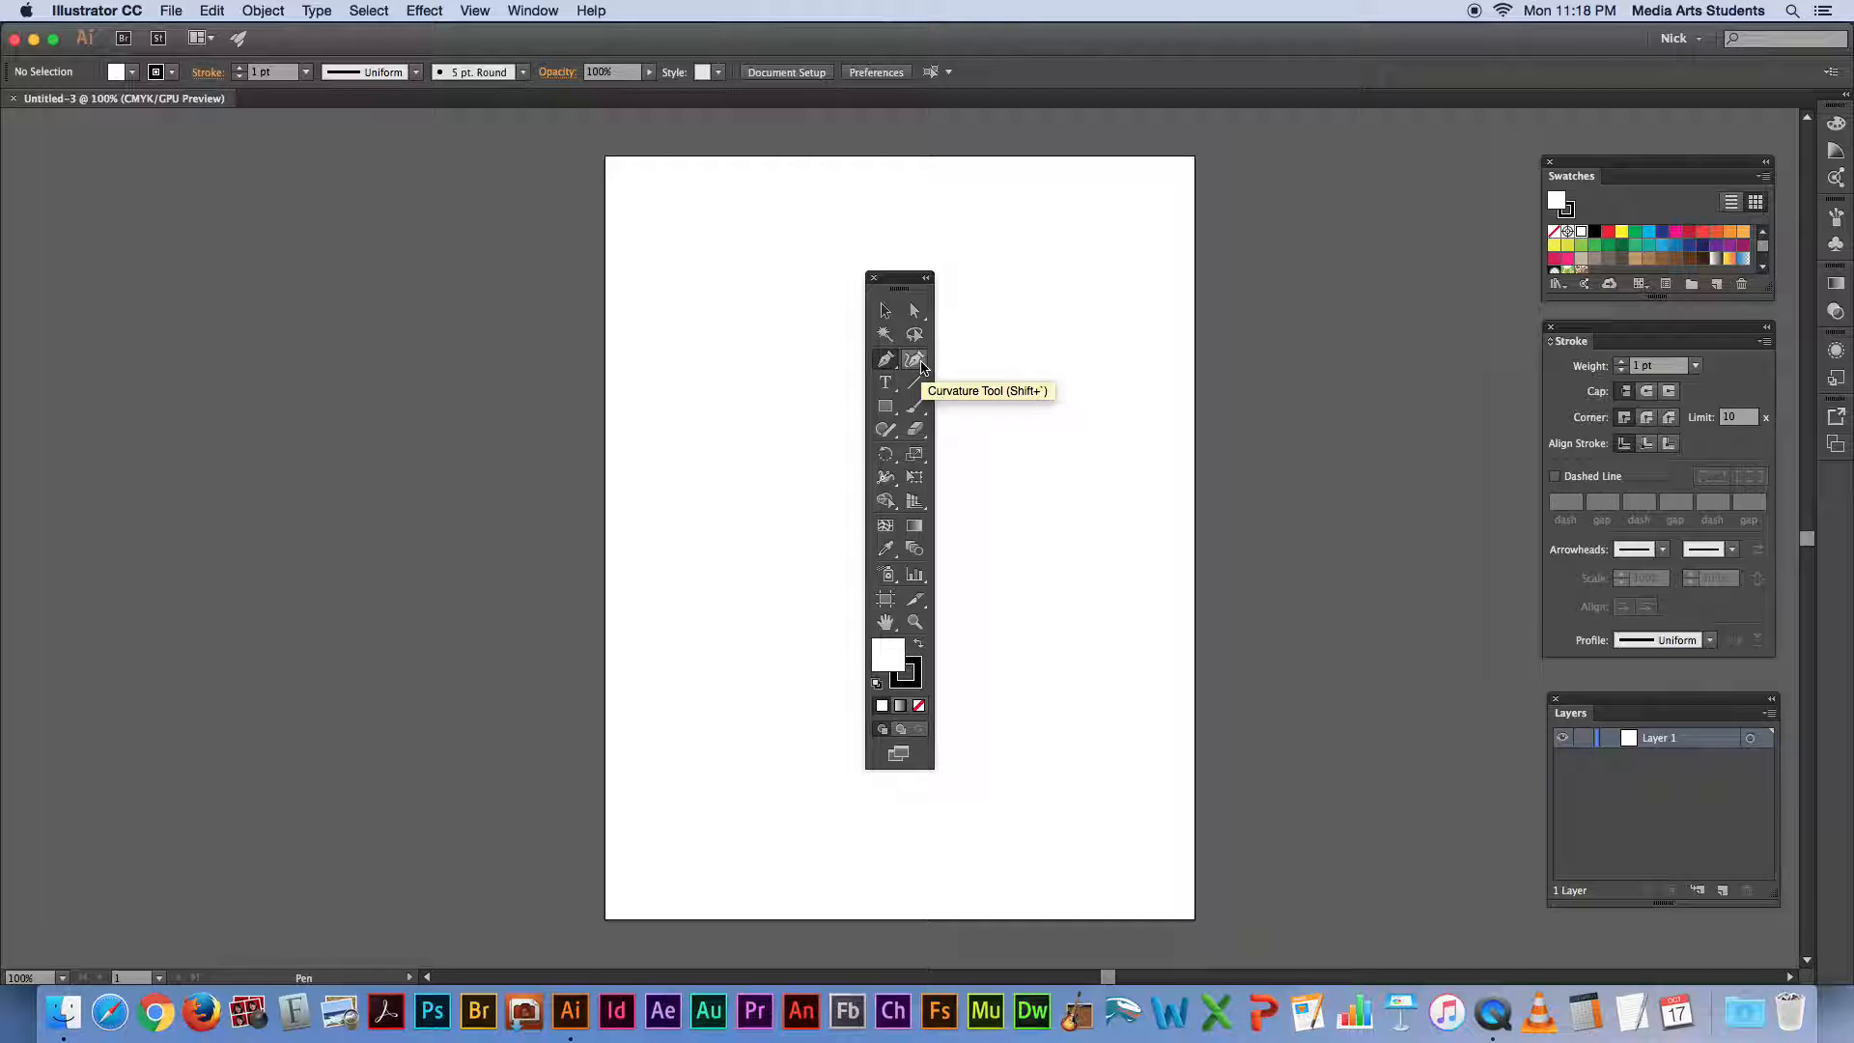
{"action": "left_click", "coordinate": [916, 364]}
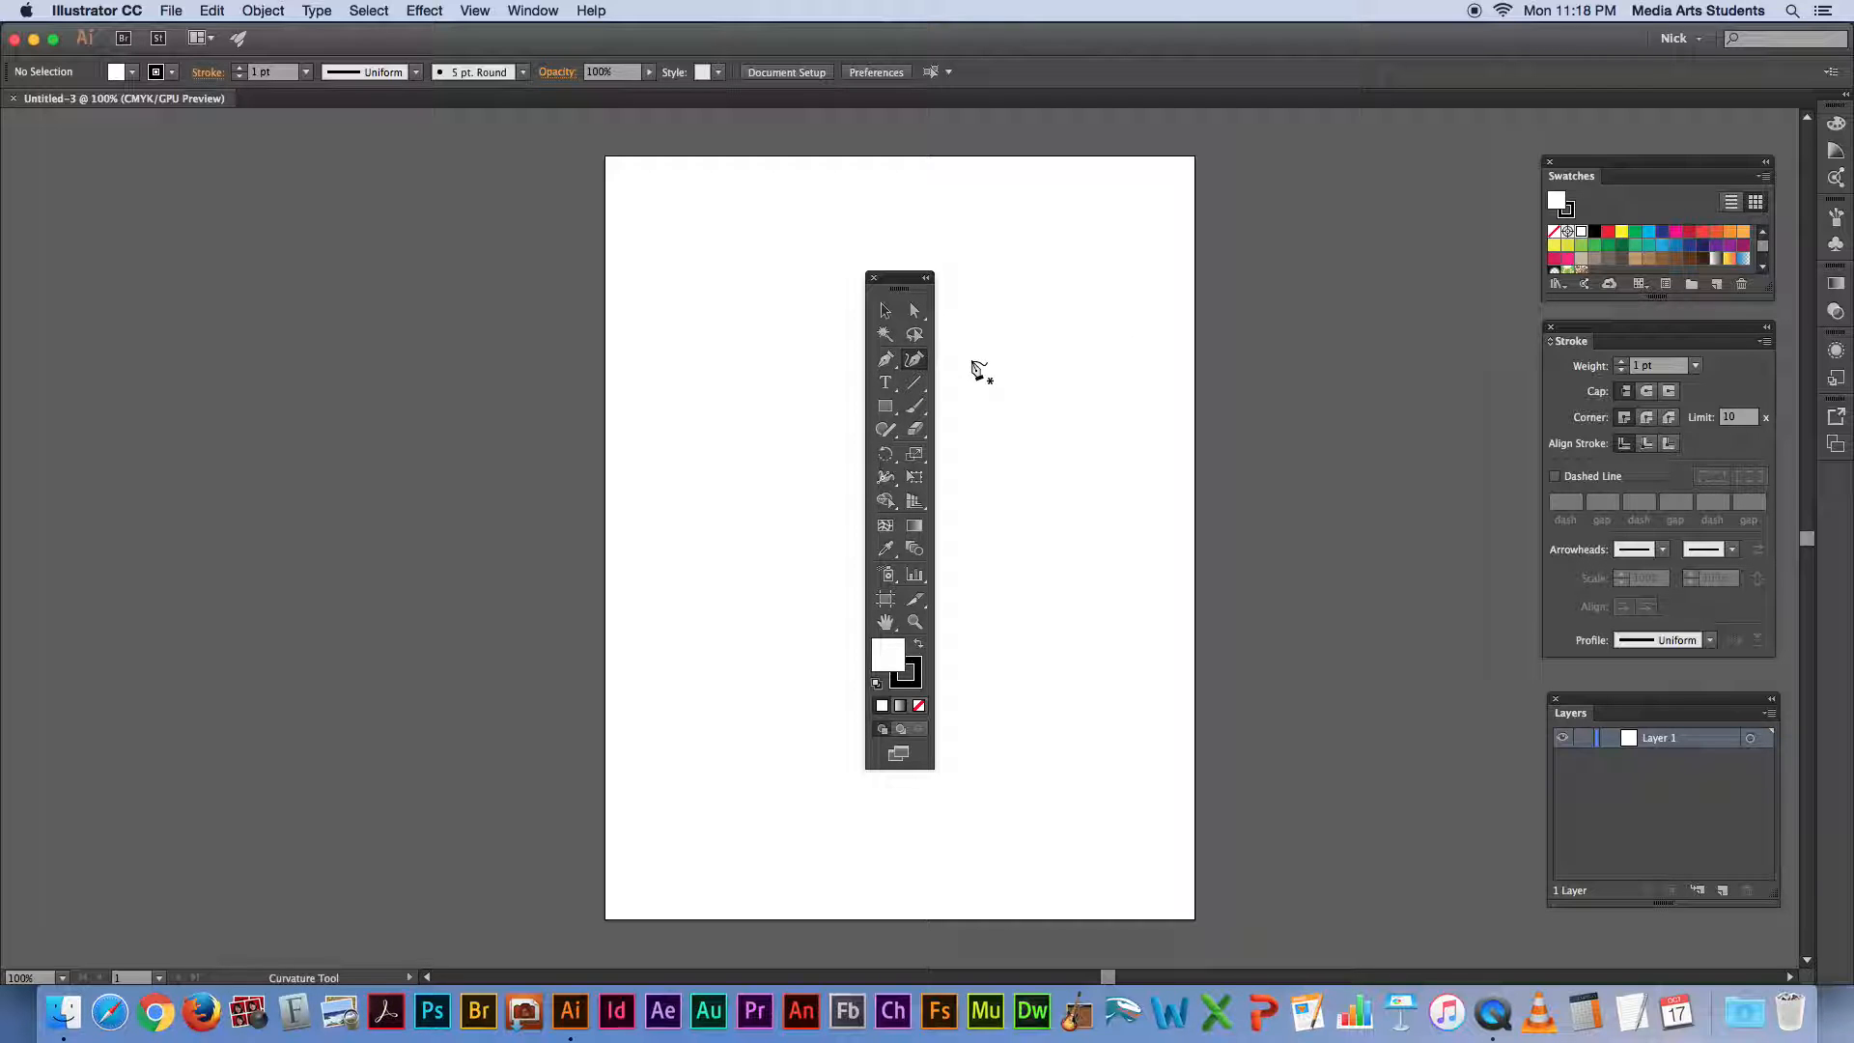
{"action": "left_click", "coordinate": [886, 360]}
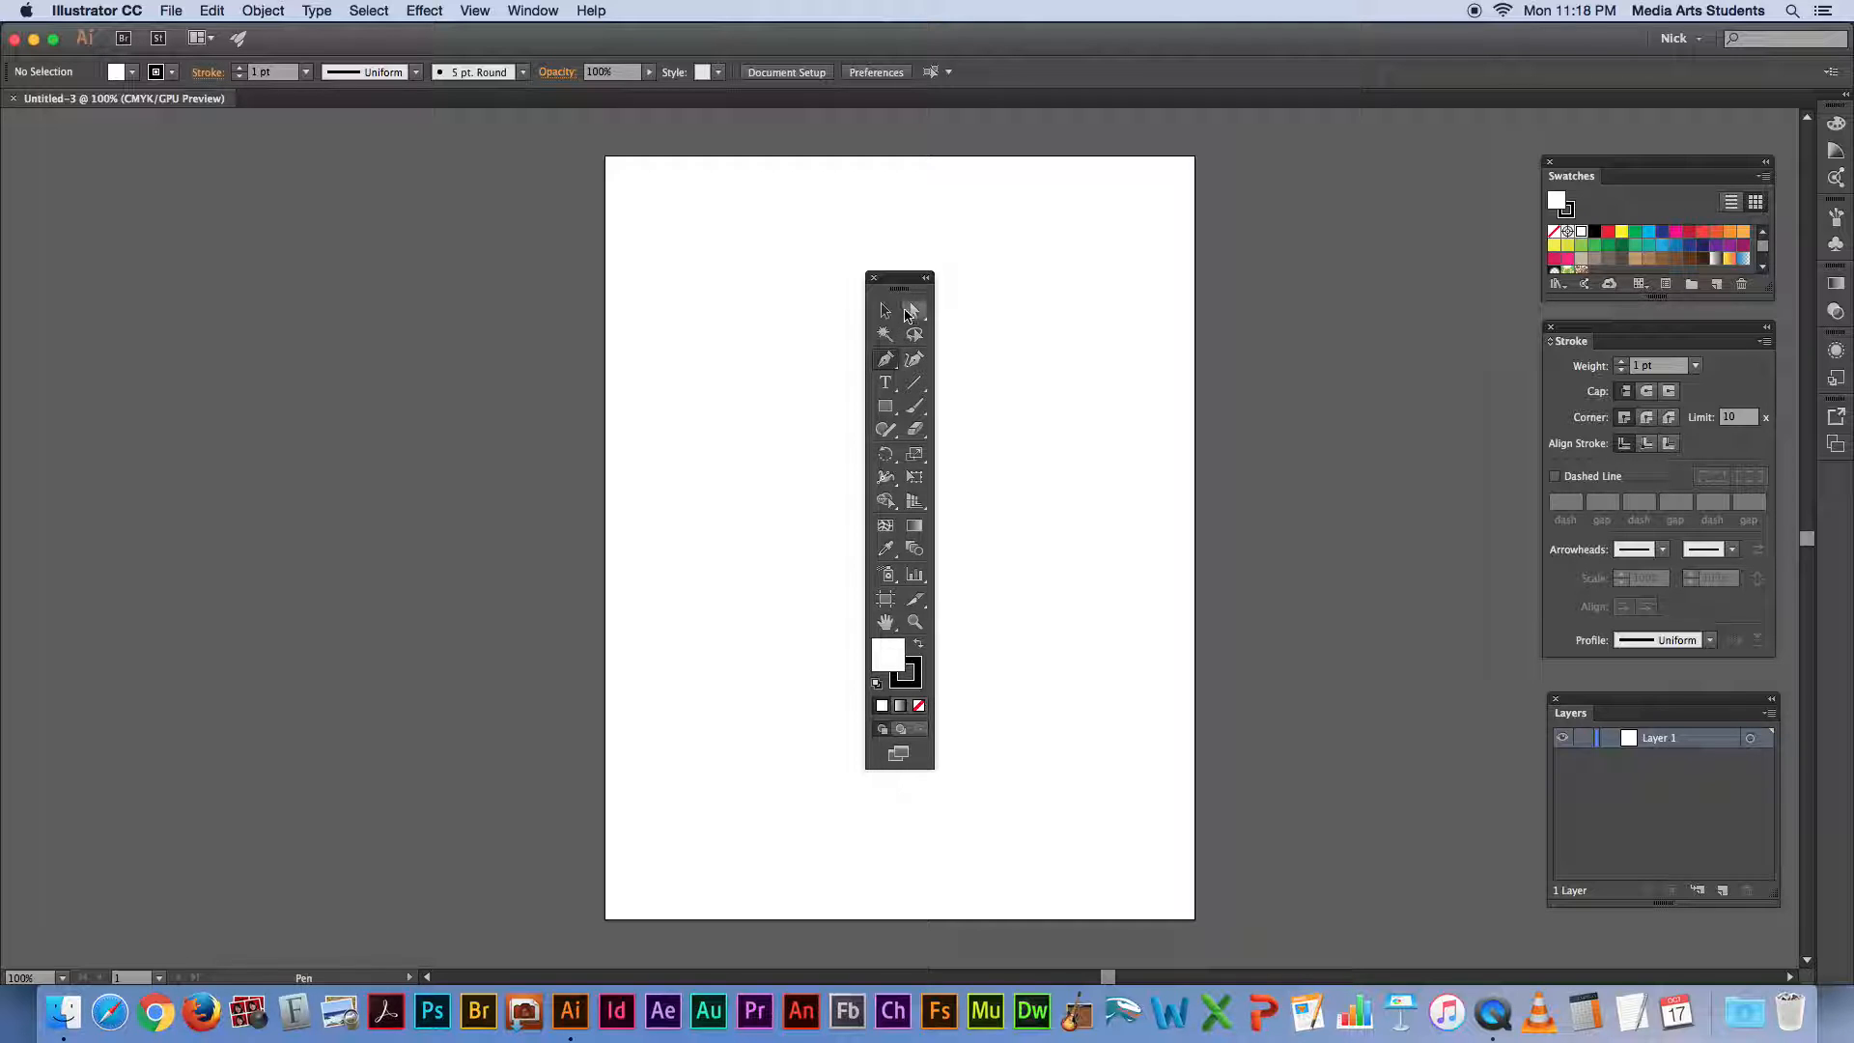
{"action": "left_click_drag", "start_coordinate": [897, 286], "coordinate": [482, 266]}
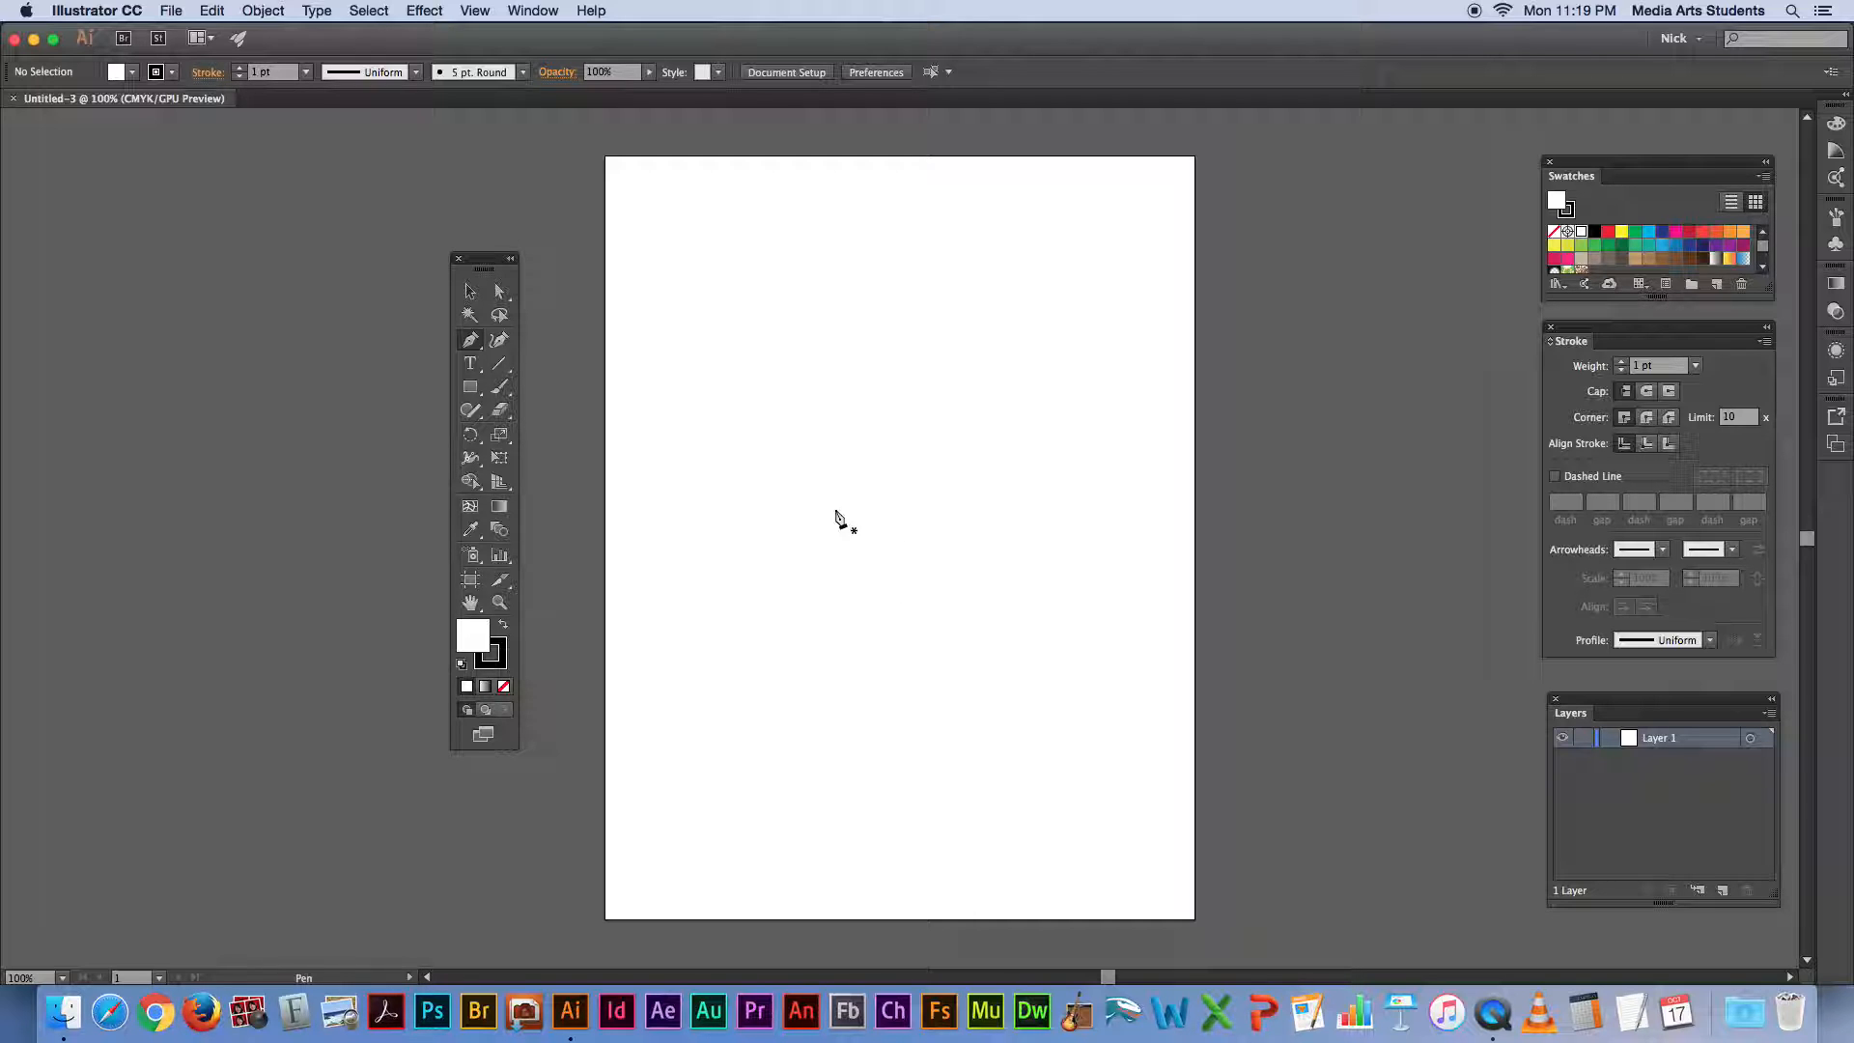
Step: Draw a straight diagonal path about 3.85 in wide and 1.65 in high with the Pen tool and deselect it
{"action": "mouse_move", "coordinate": [800, 504]}
{"action": "left_mouse_down"}
{"action": "mouse_move", "coordinate": [824, 522]}
{"action": "mouse_move", "coordinate": [808, 511]}
{"action": "left_mouse_up"}
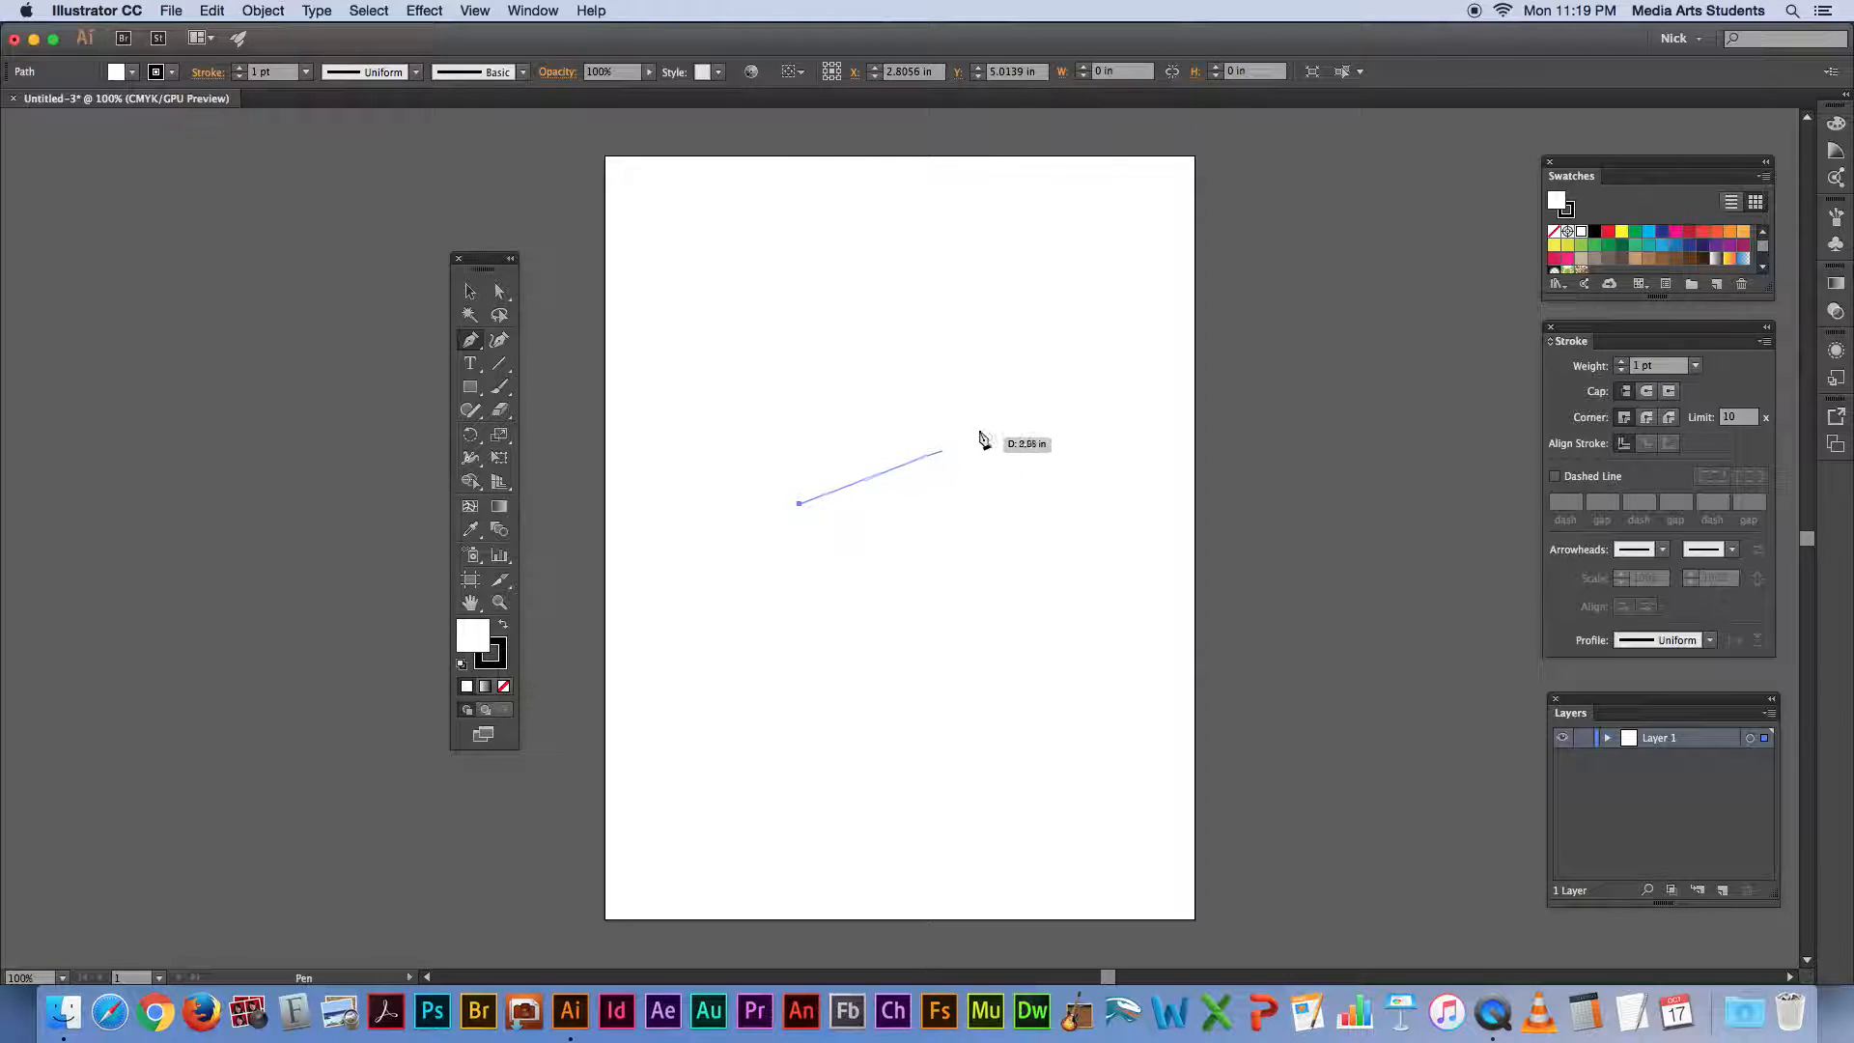
{"action": "left_click", "coordinate": [1068, 392]}
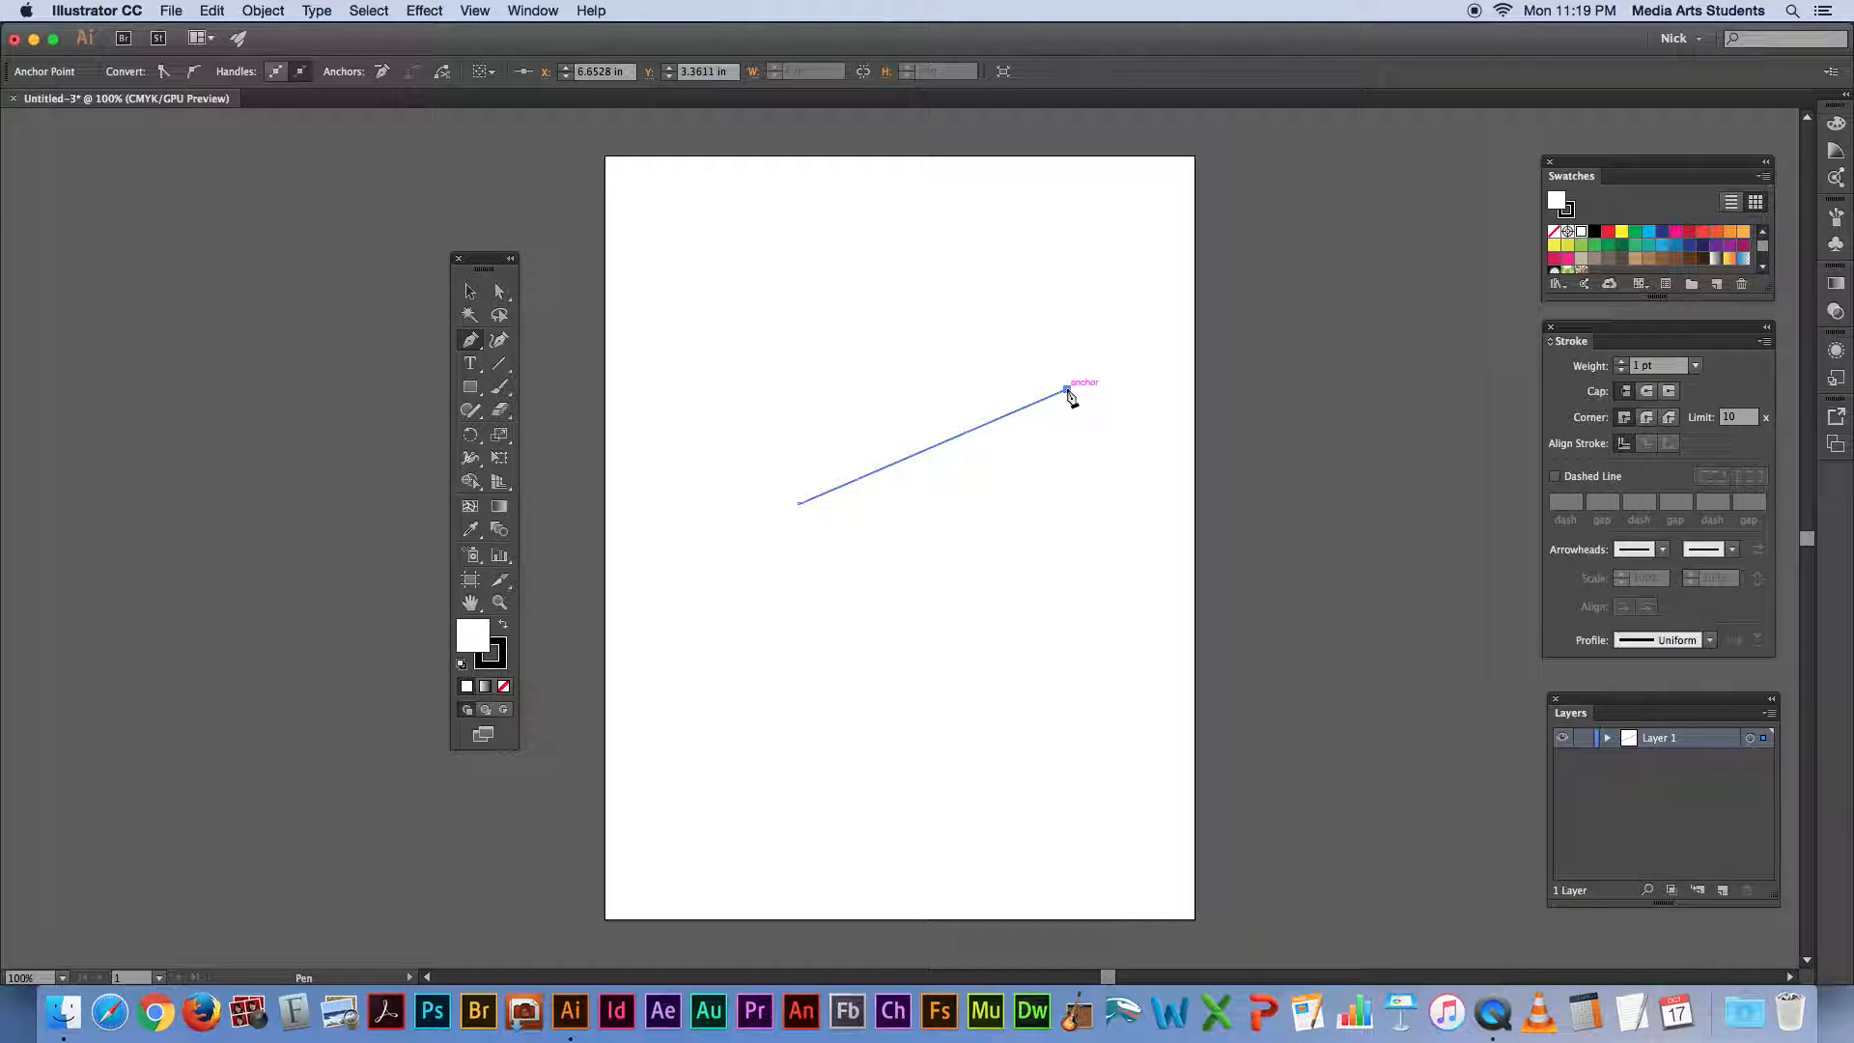
{"action": "key", "text": "a"}
{"action": "left_click", "coordinate": [1047, 426]}
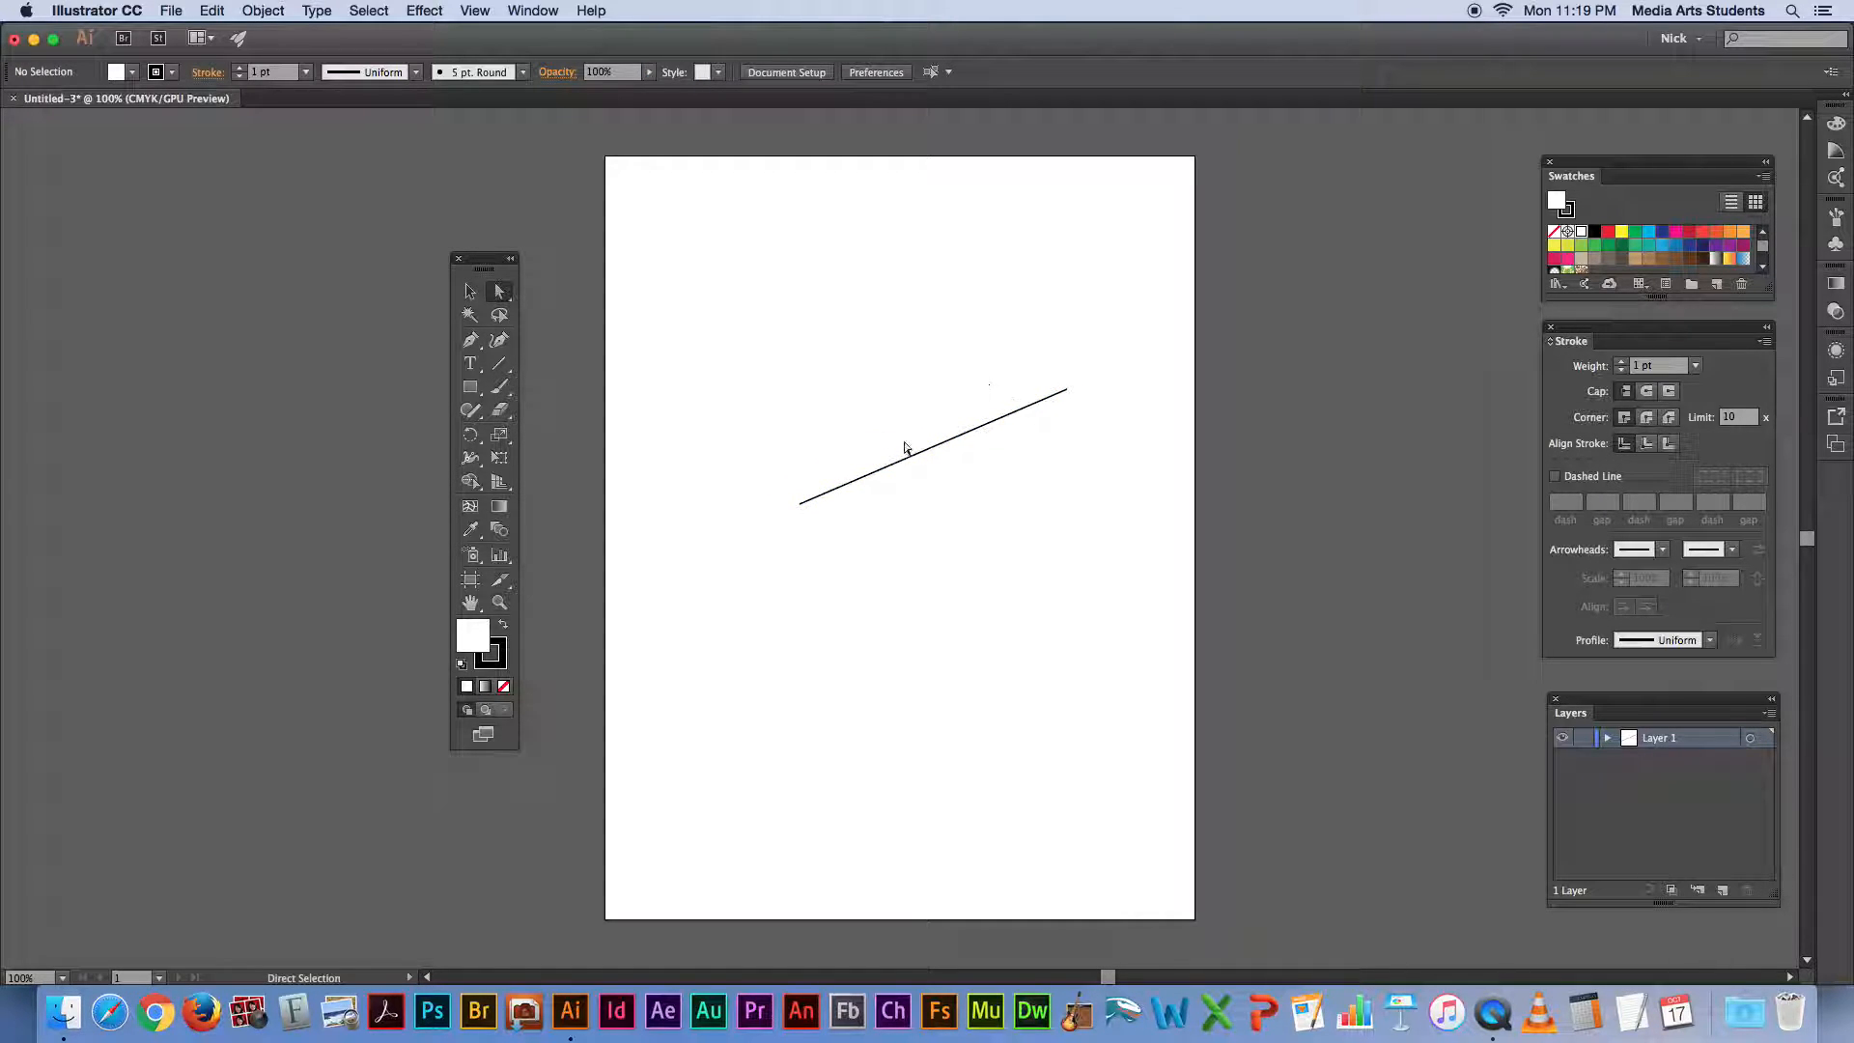
Step: Select the diagonal line's lower anchor point, reselect the line as a whole and delete it
{"action": "left_click", "coordinate": [800, 503]}
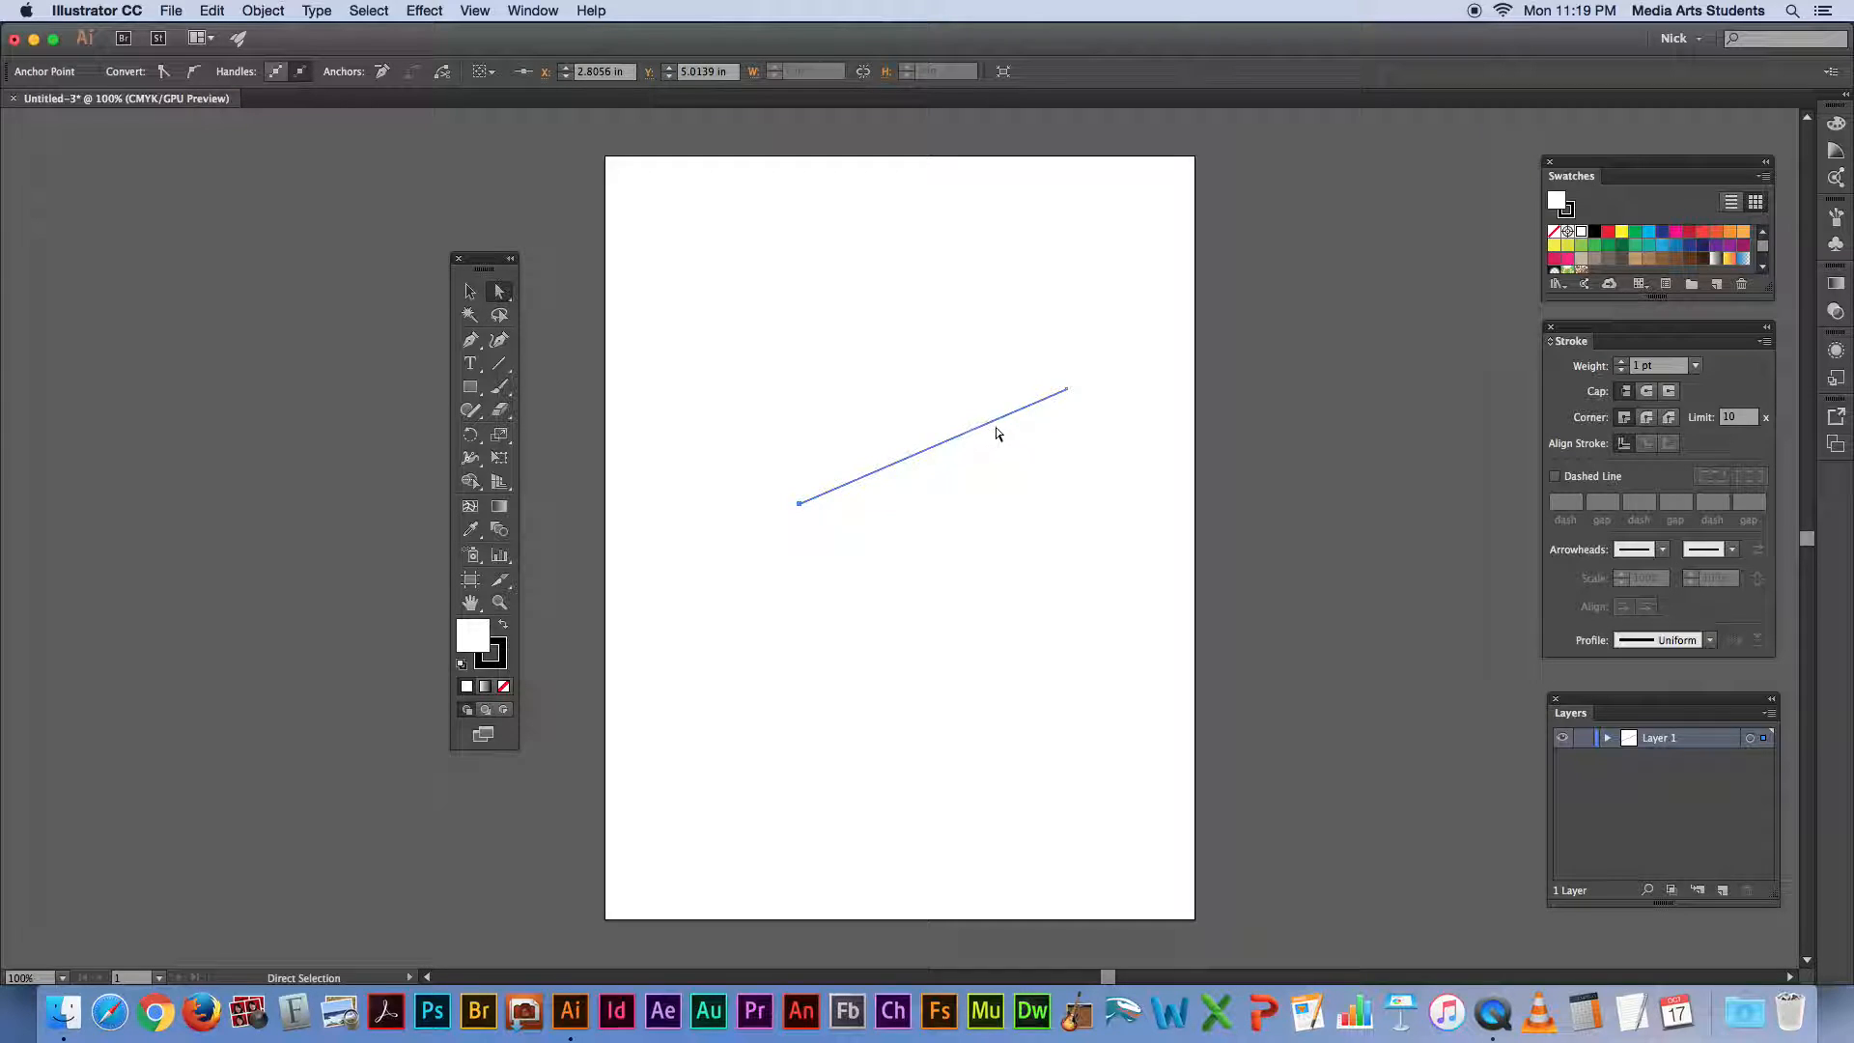
{"action": "left_click", "coordinate": [952, 397]}
{"action": "left_click", "coordinate": [940, 447]}
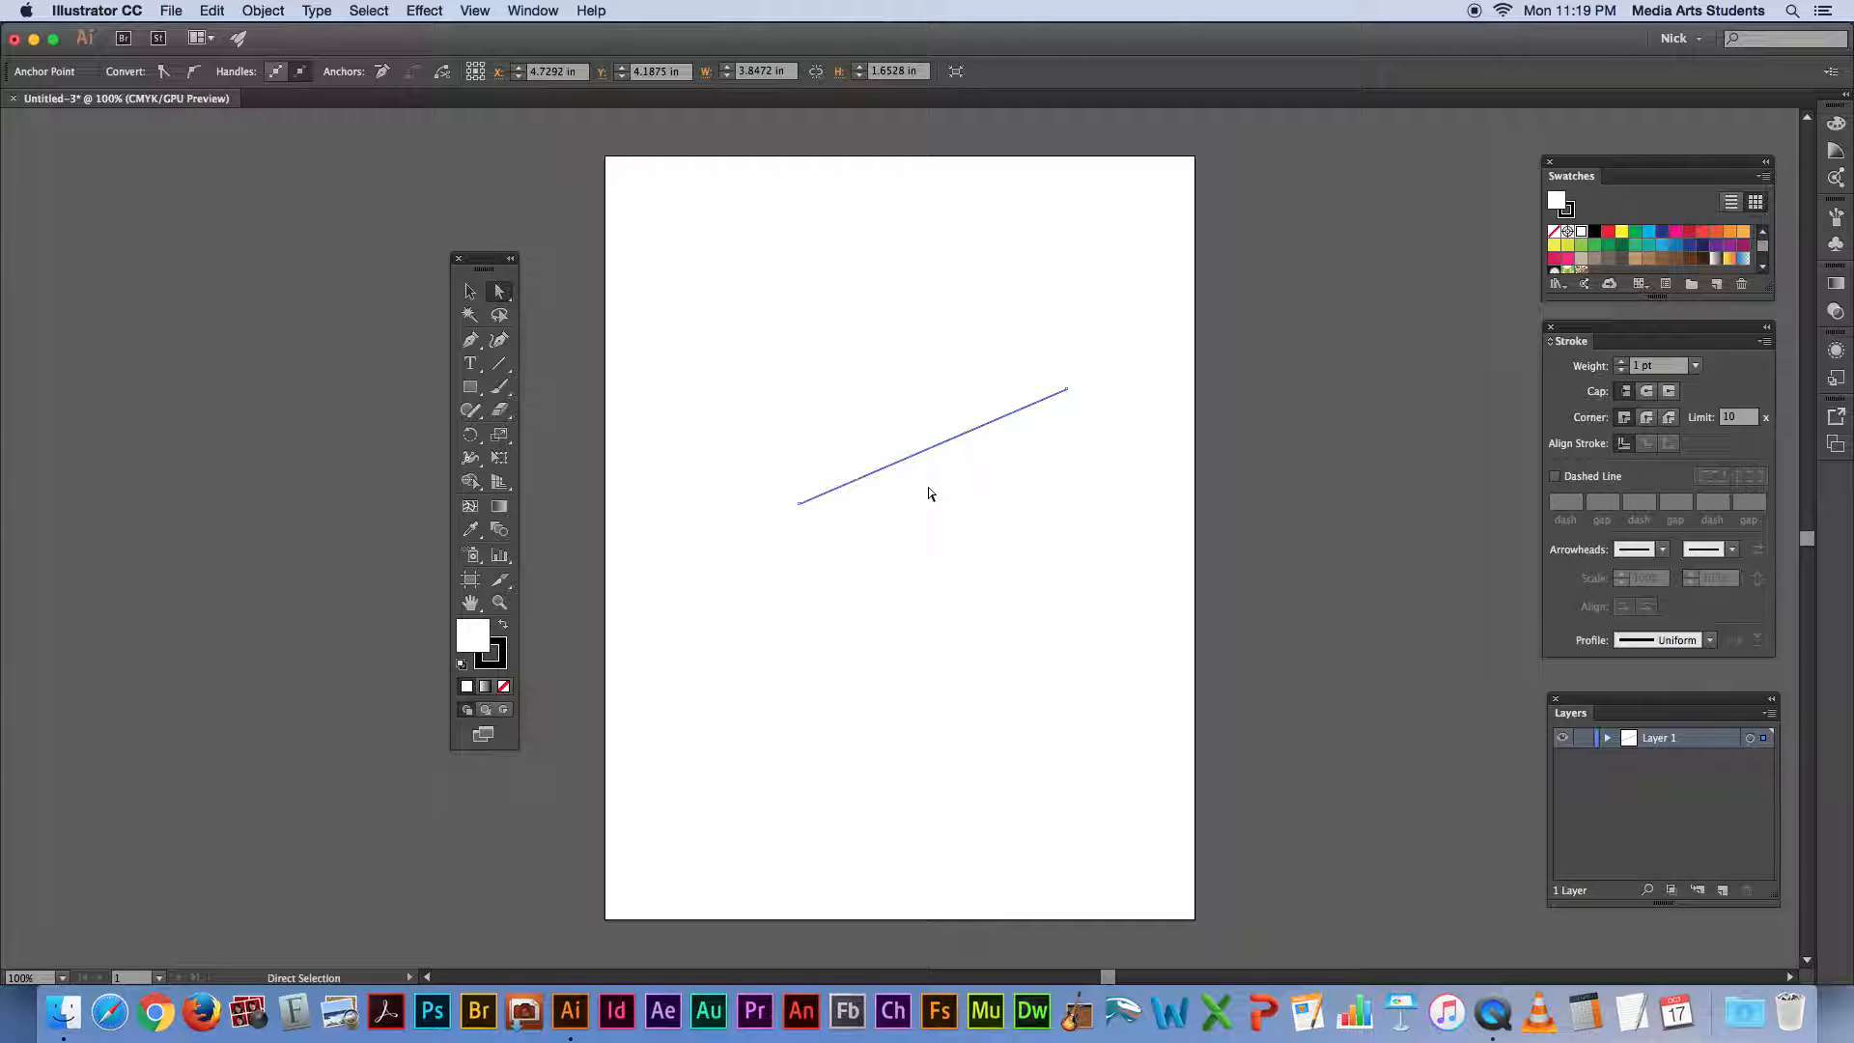
{"action": "key", "text": "Delete"}
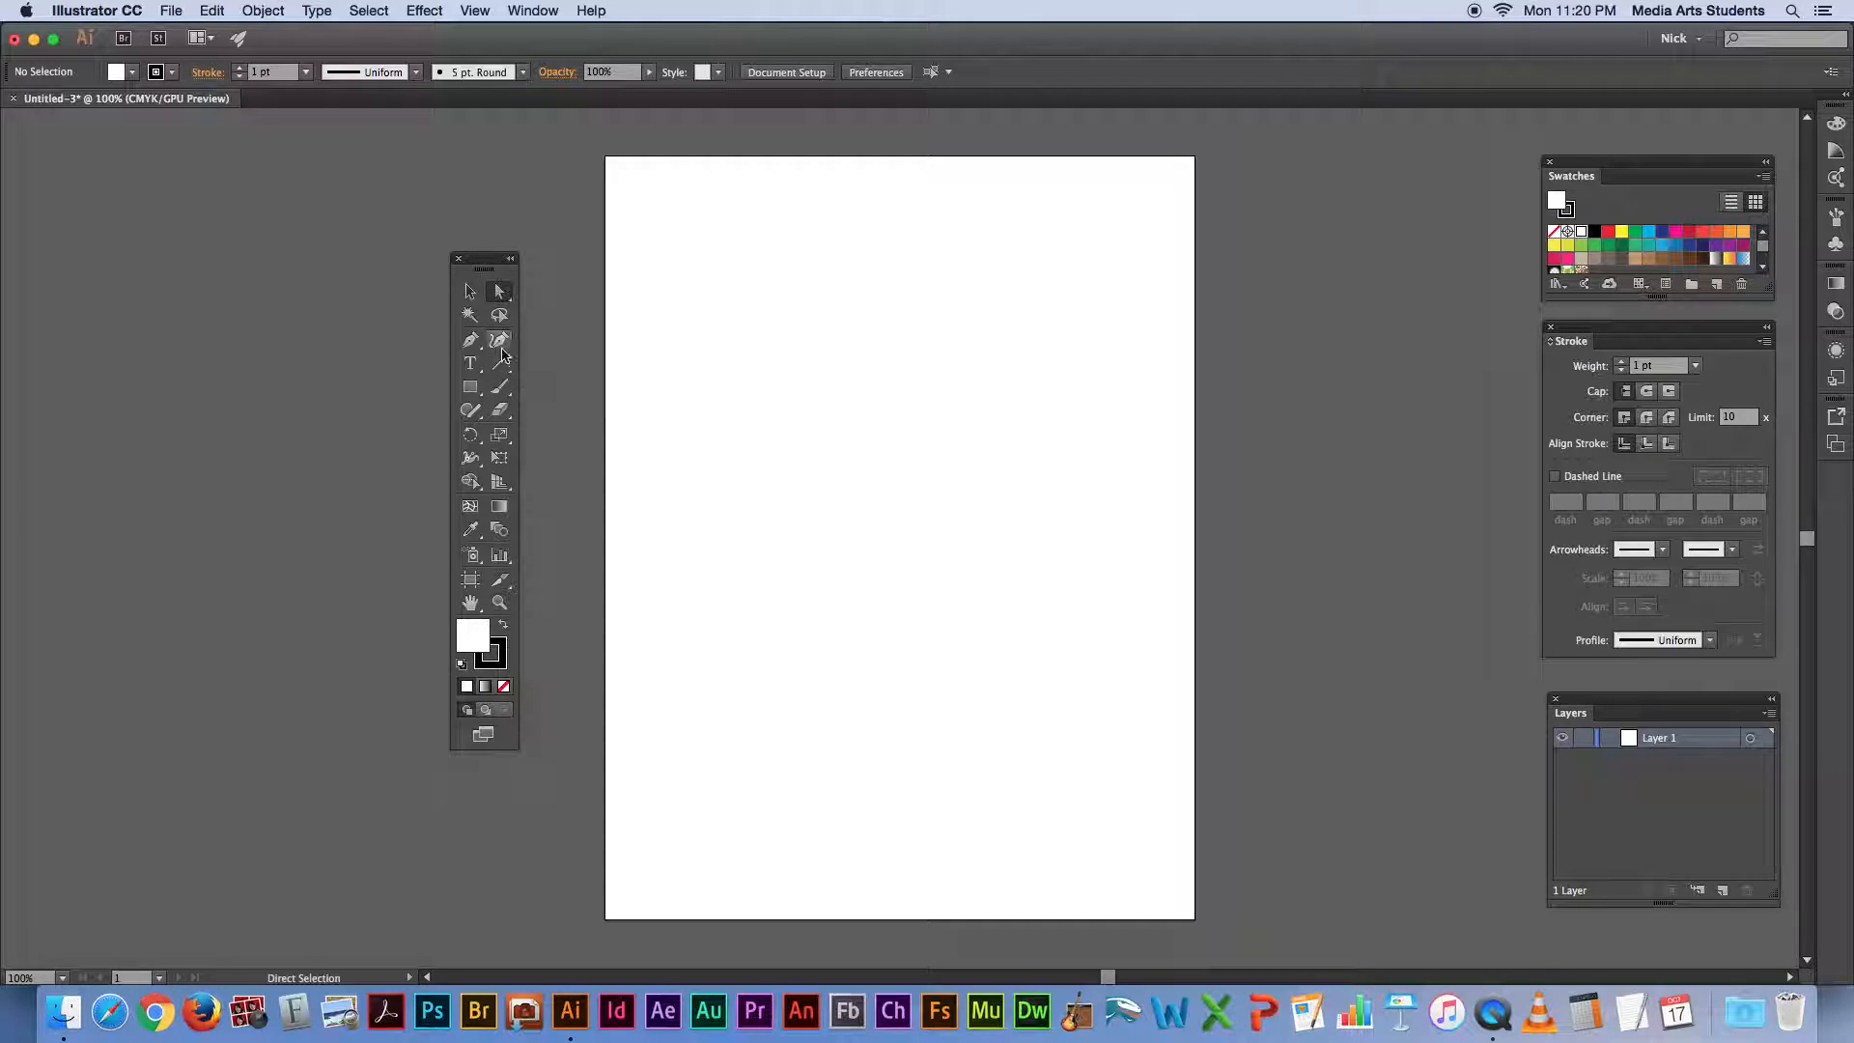
Step: Draw a closed triangle about 3.83 in wide and 3.72 in high with the Pen tool, ending on its starting anchor
{"action": "left_click", "coordinate": [470, 340]}
{"action": "left_click_drag", "start_coordinate": [843, 538], "coordinate": [787, 539]}
{"action": "left_click", "coordinate": [773, 539]}
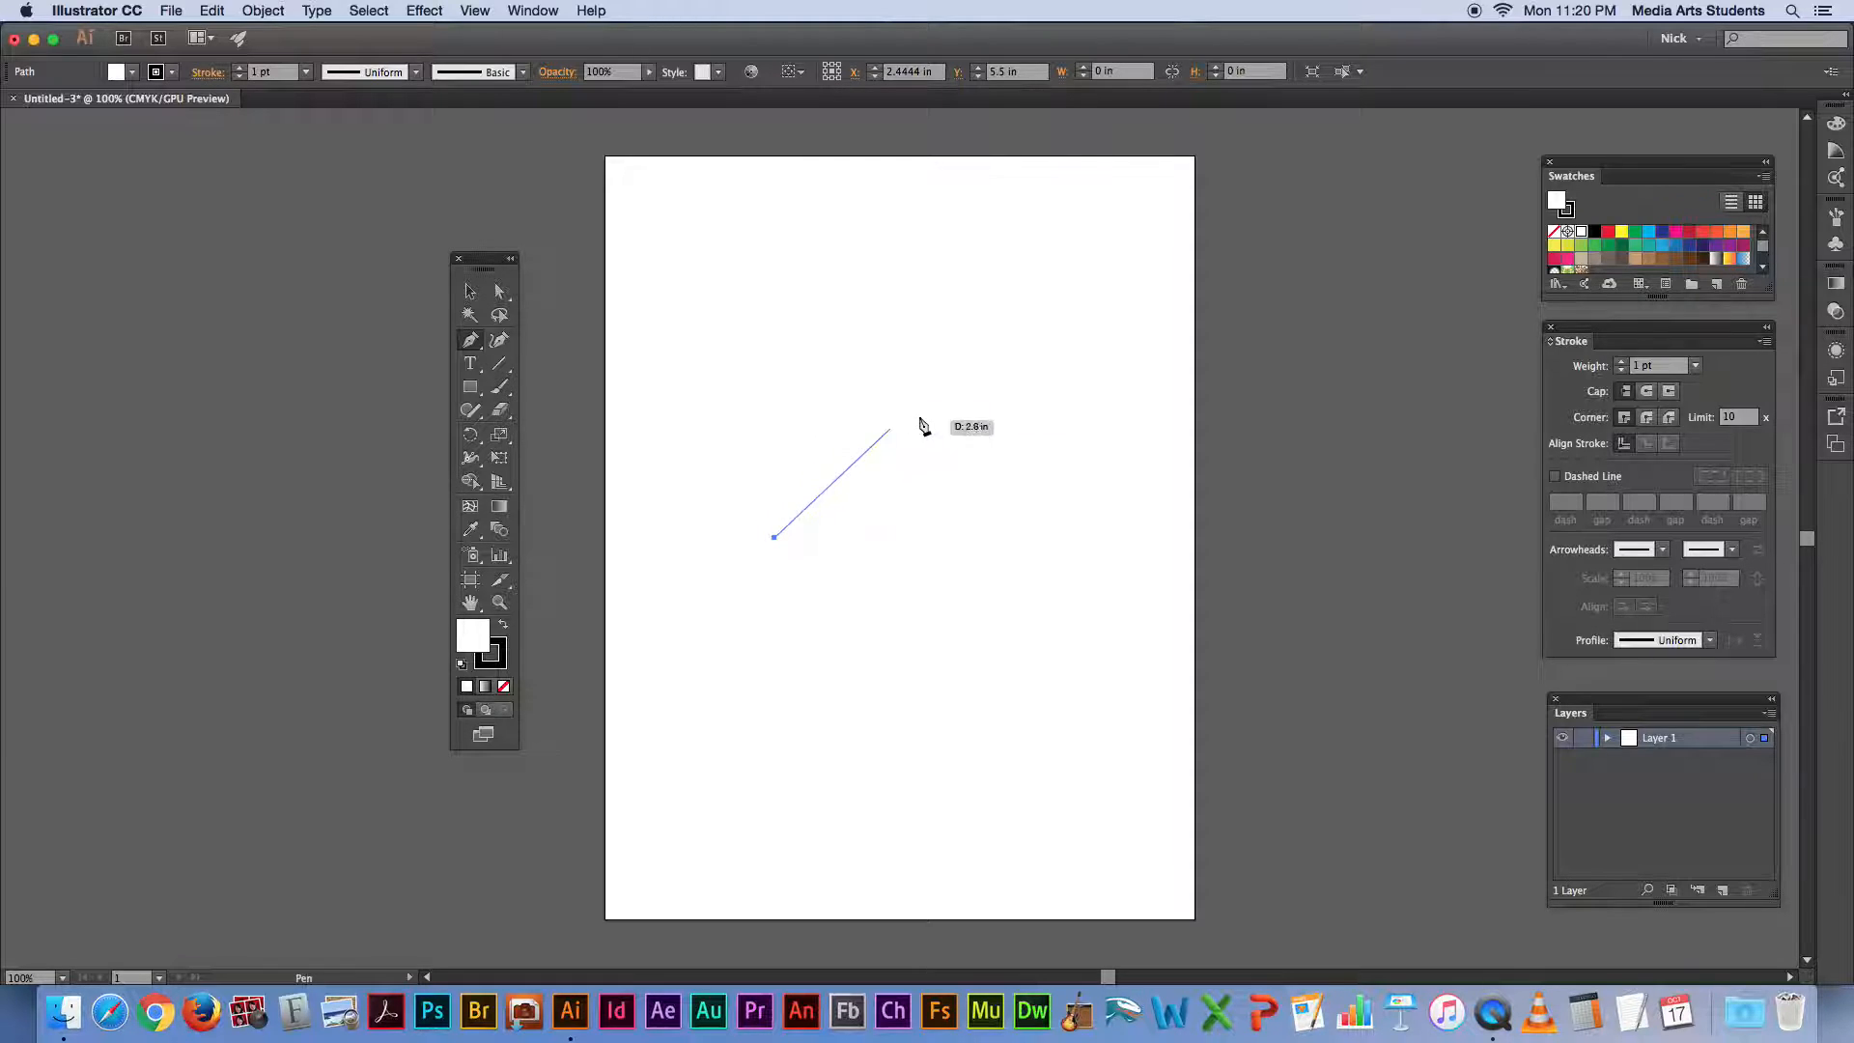
{"action": "left_click", "coordinate": [1011, 352]}
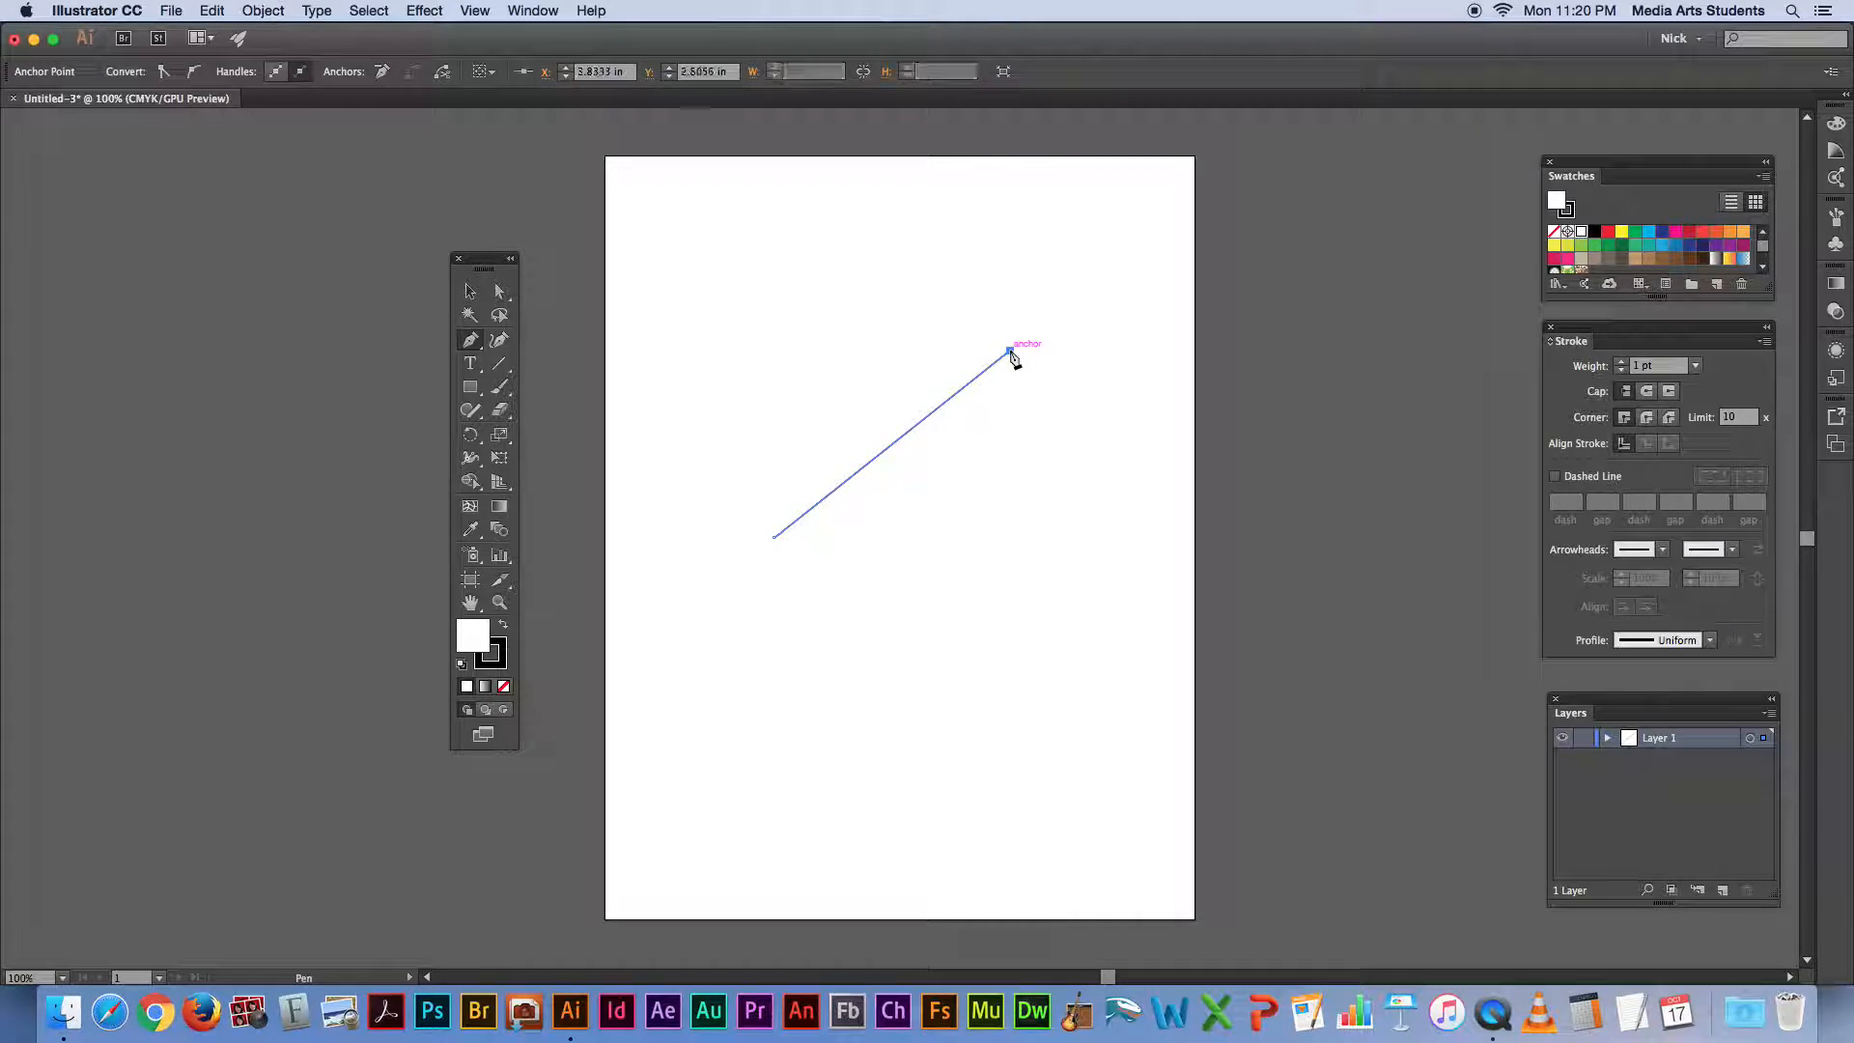
{"action": "left_click", "coordinate": [1041, 609]}
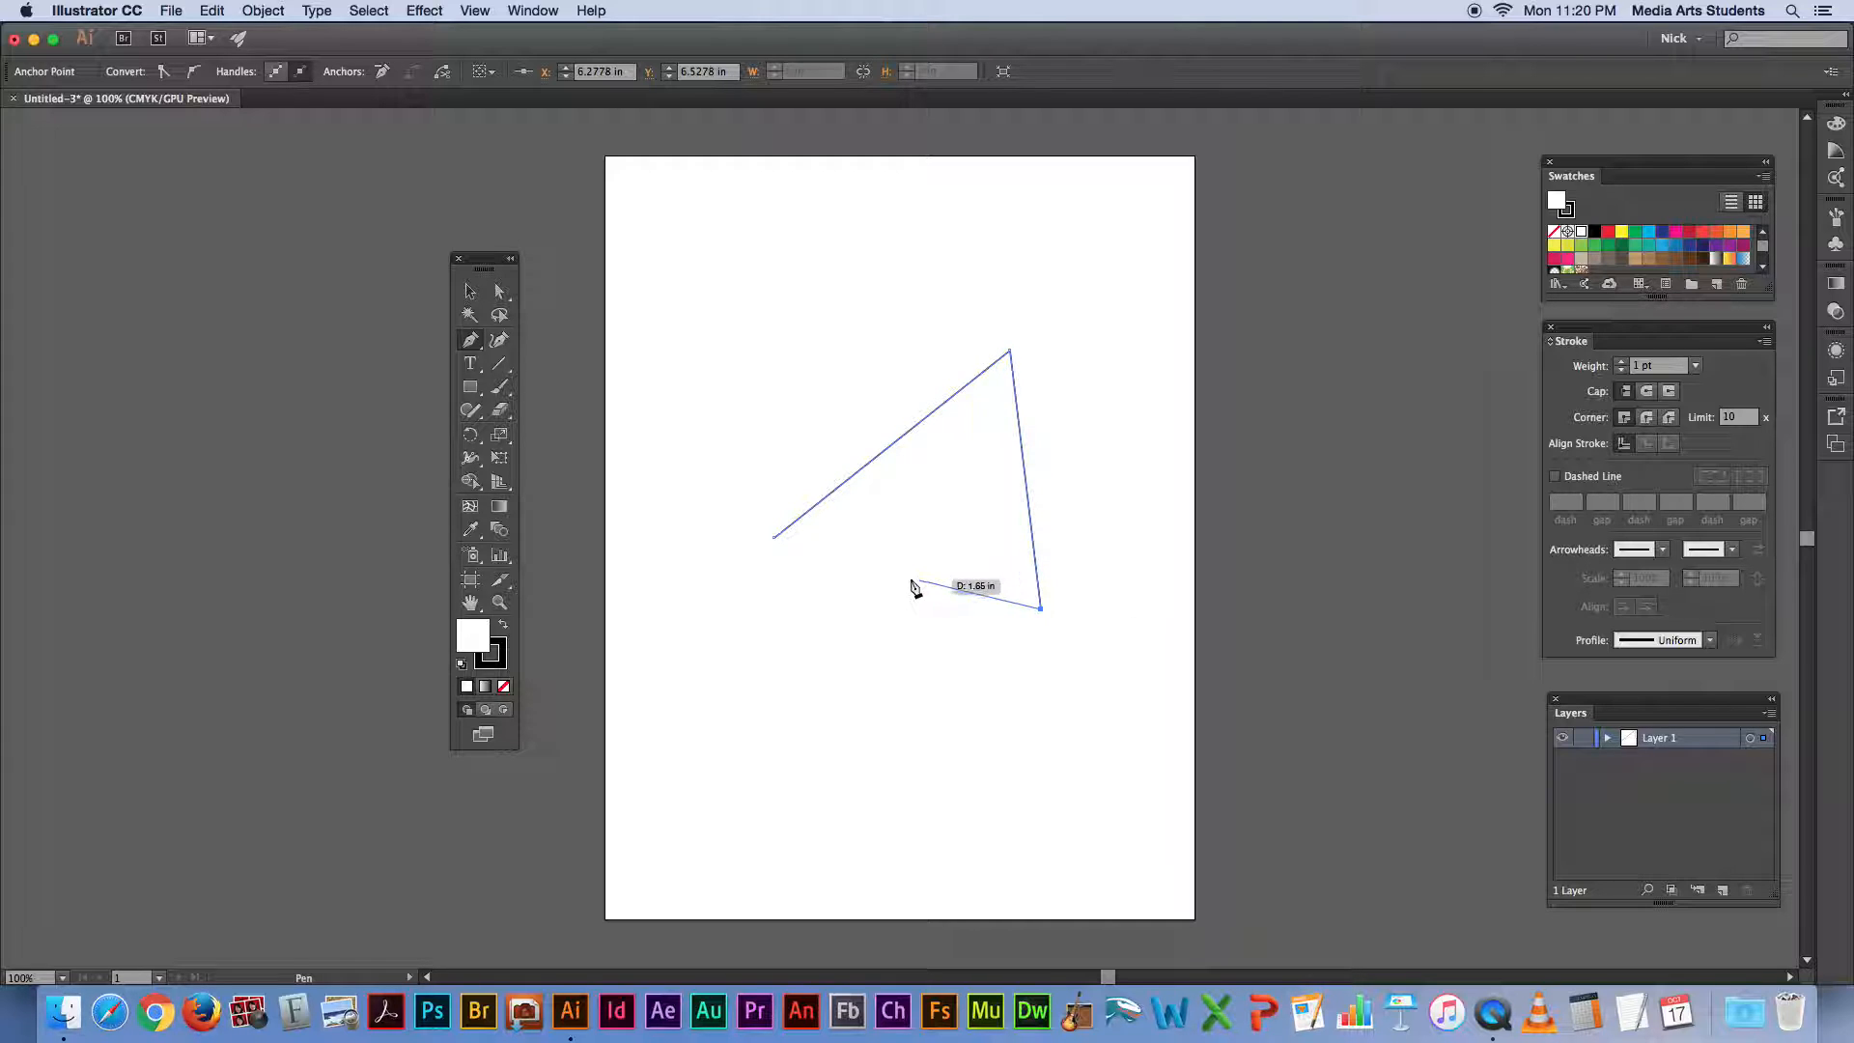
{"action": "key", "text": "super+equal"}
{"action": "key", "text": "super+equal"}
{"action": "key", "text": "super+equal"}
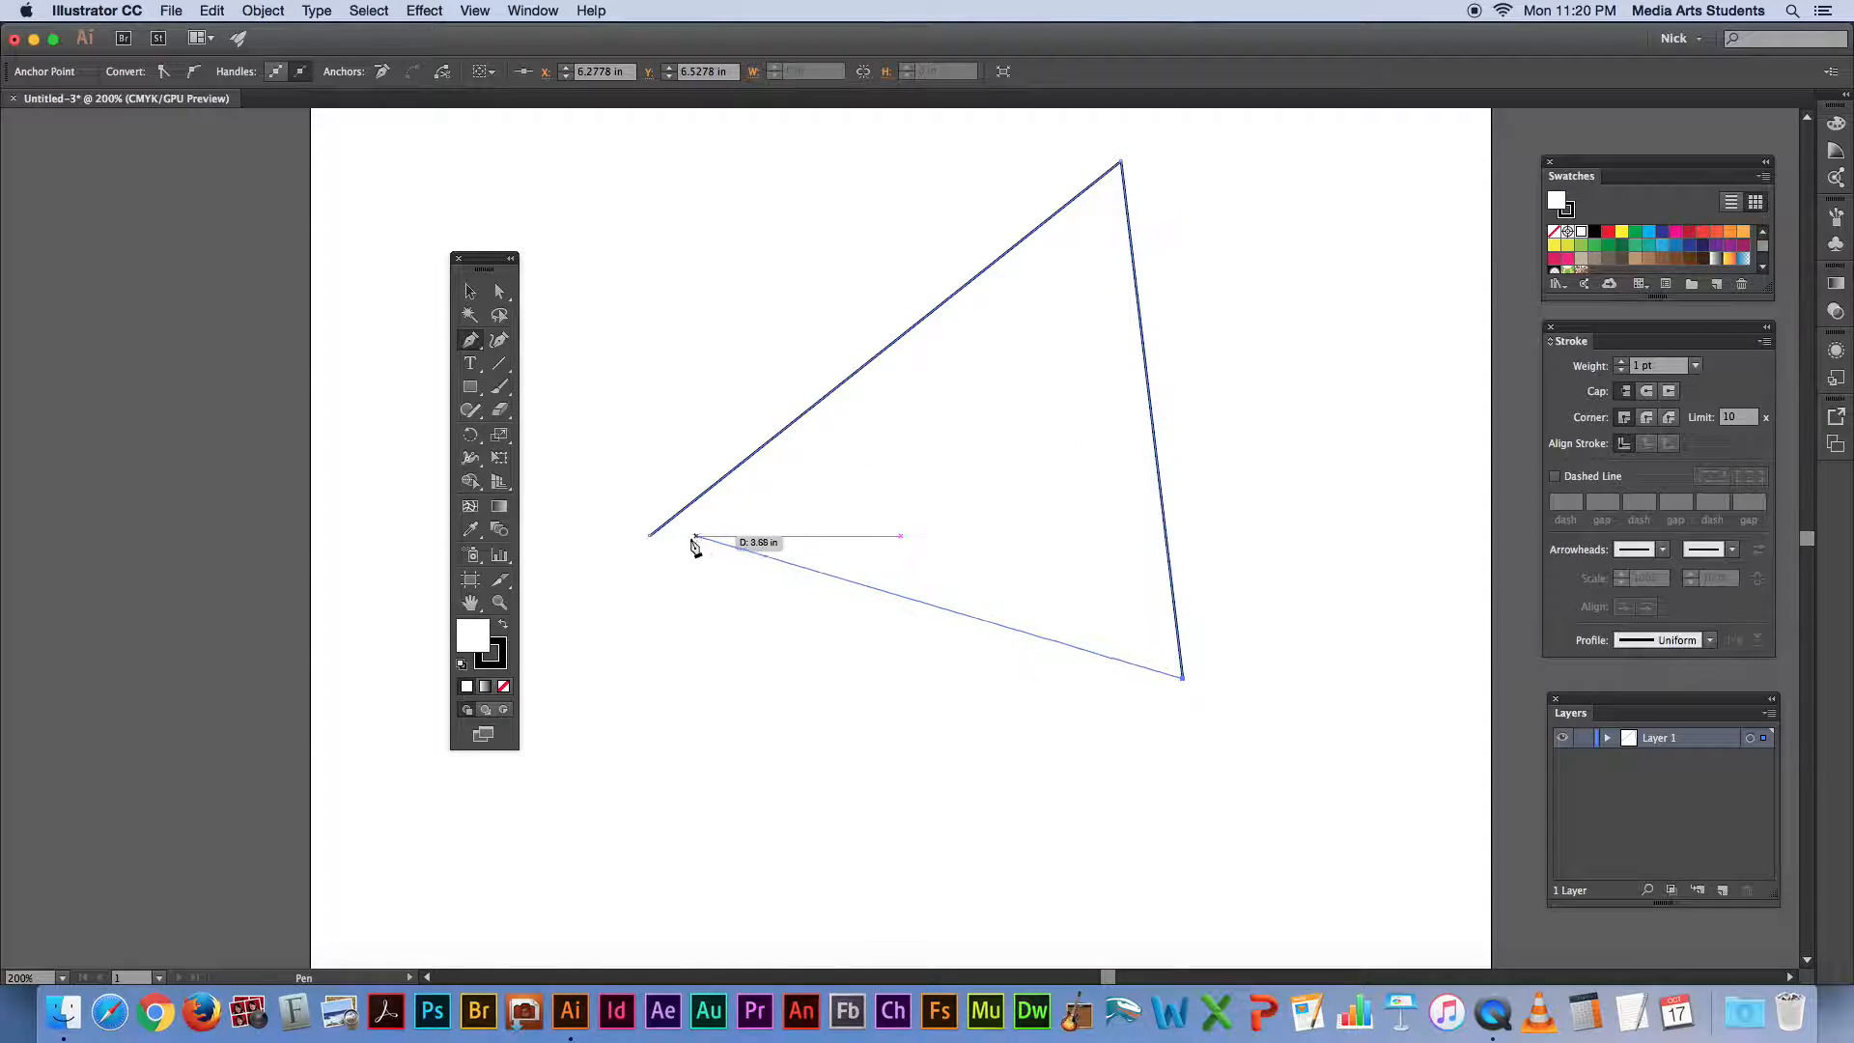
{"action": "left_click_drag", "start_coordinate": [592, 536], "coordinate": [788, 549]}
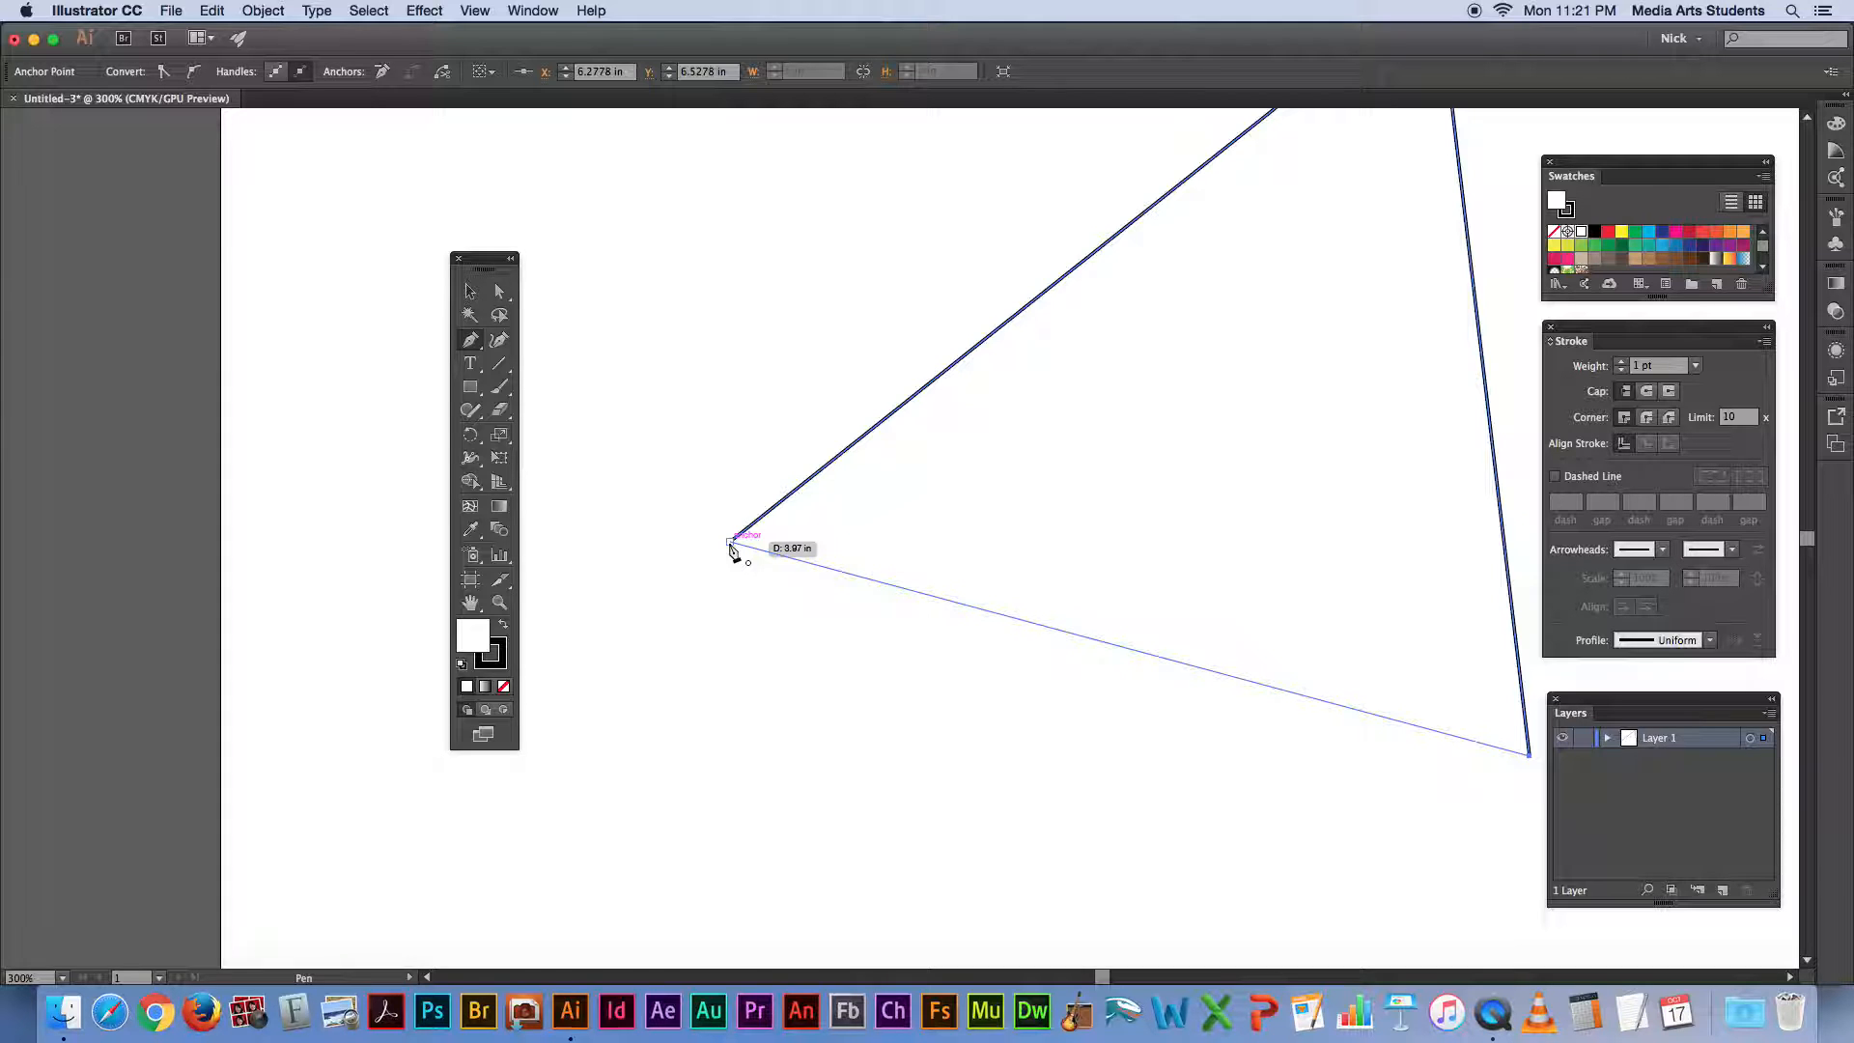
{"action": "left_click", "coordinate": [730, 543]}
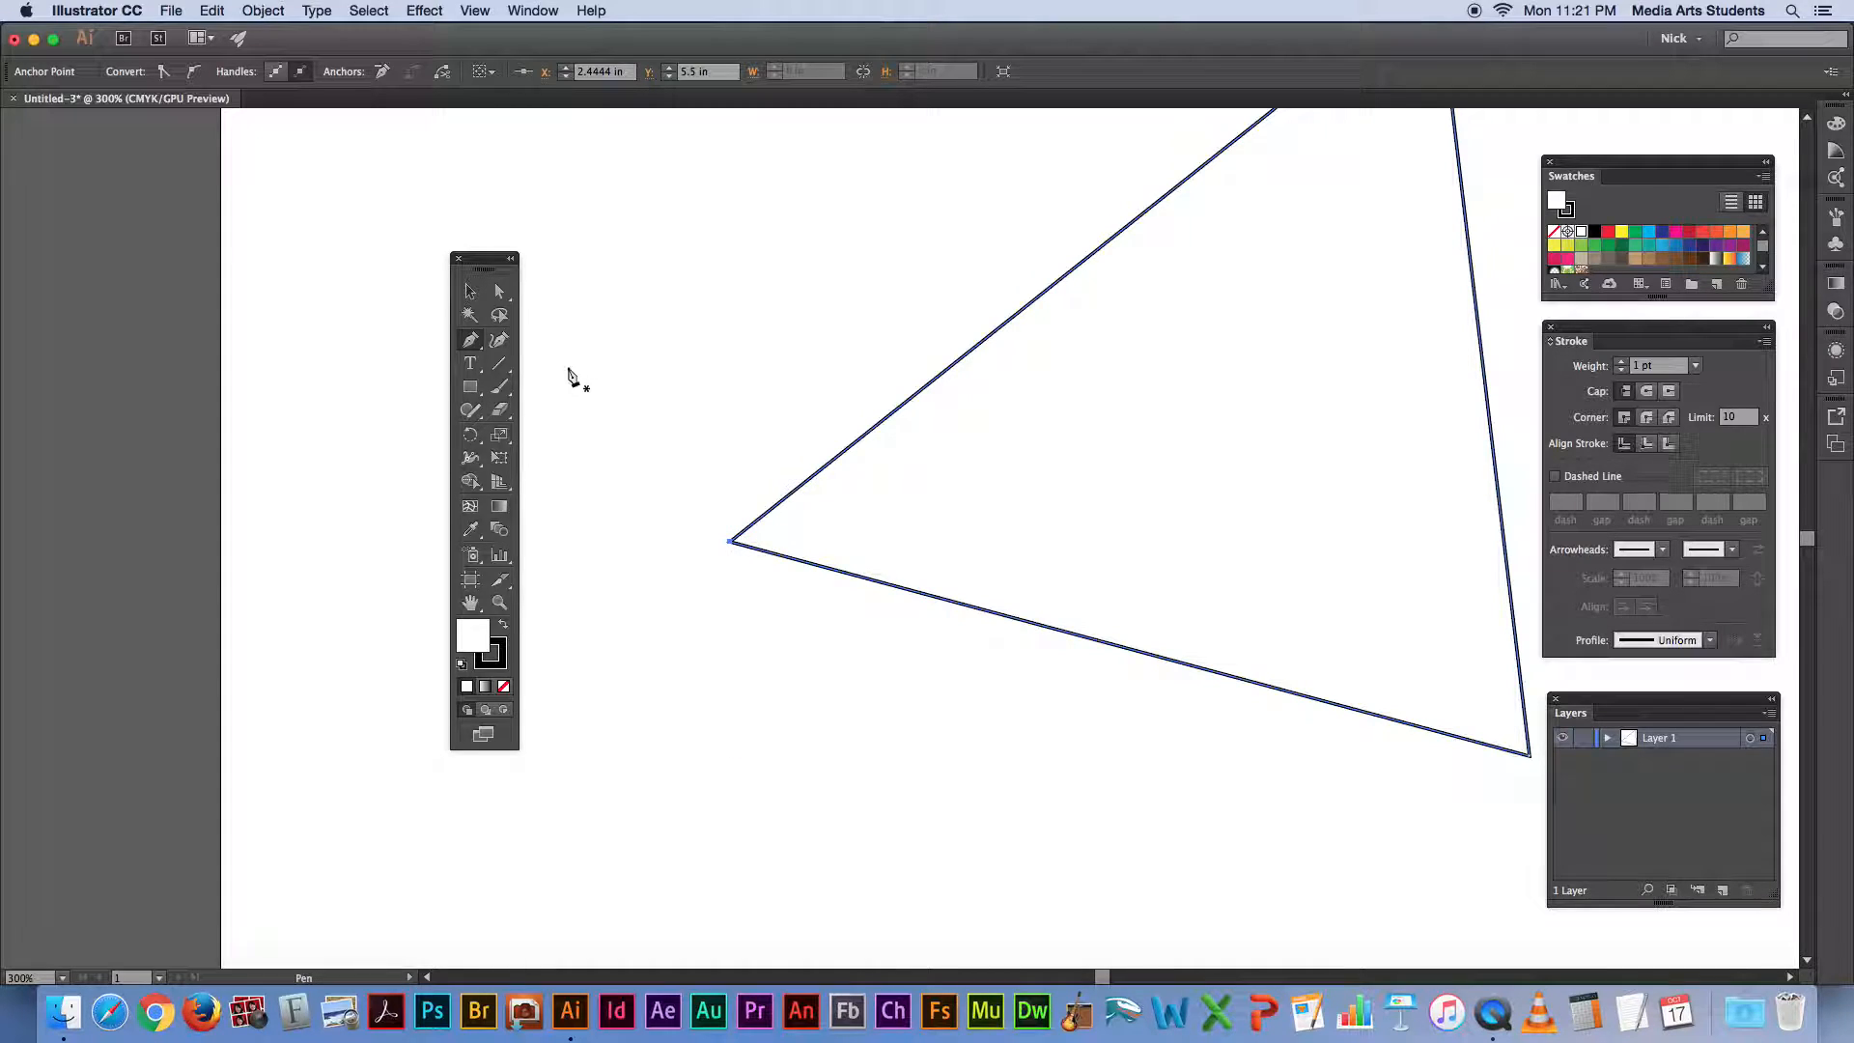
Step: Deselect the finished triangle, then move the whole shape slightly towards the artboard's left edge
{"action": "left_click", "coordinate": [469, 291]}
{"action": "left_click", "coordinate": [761, 342]}
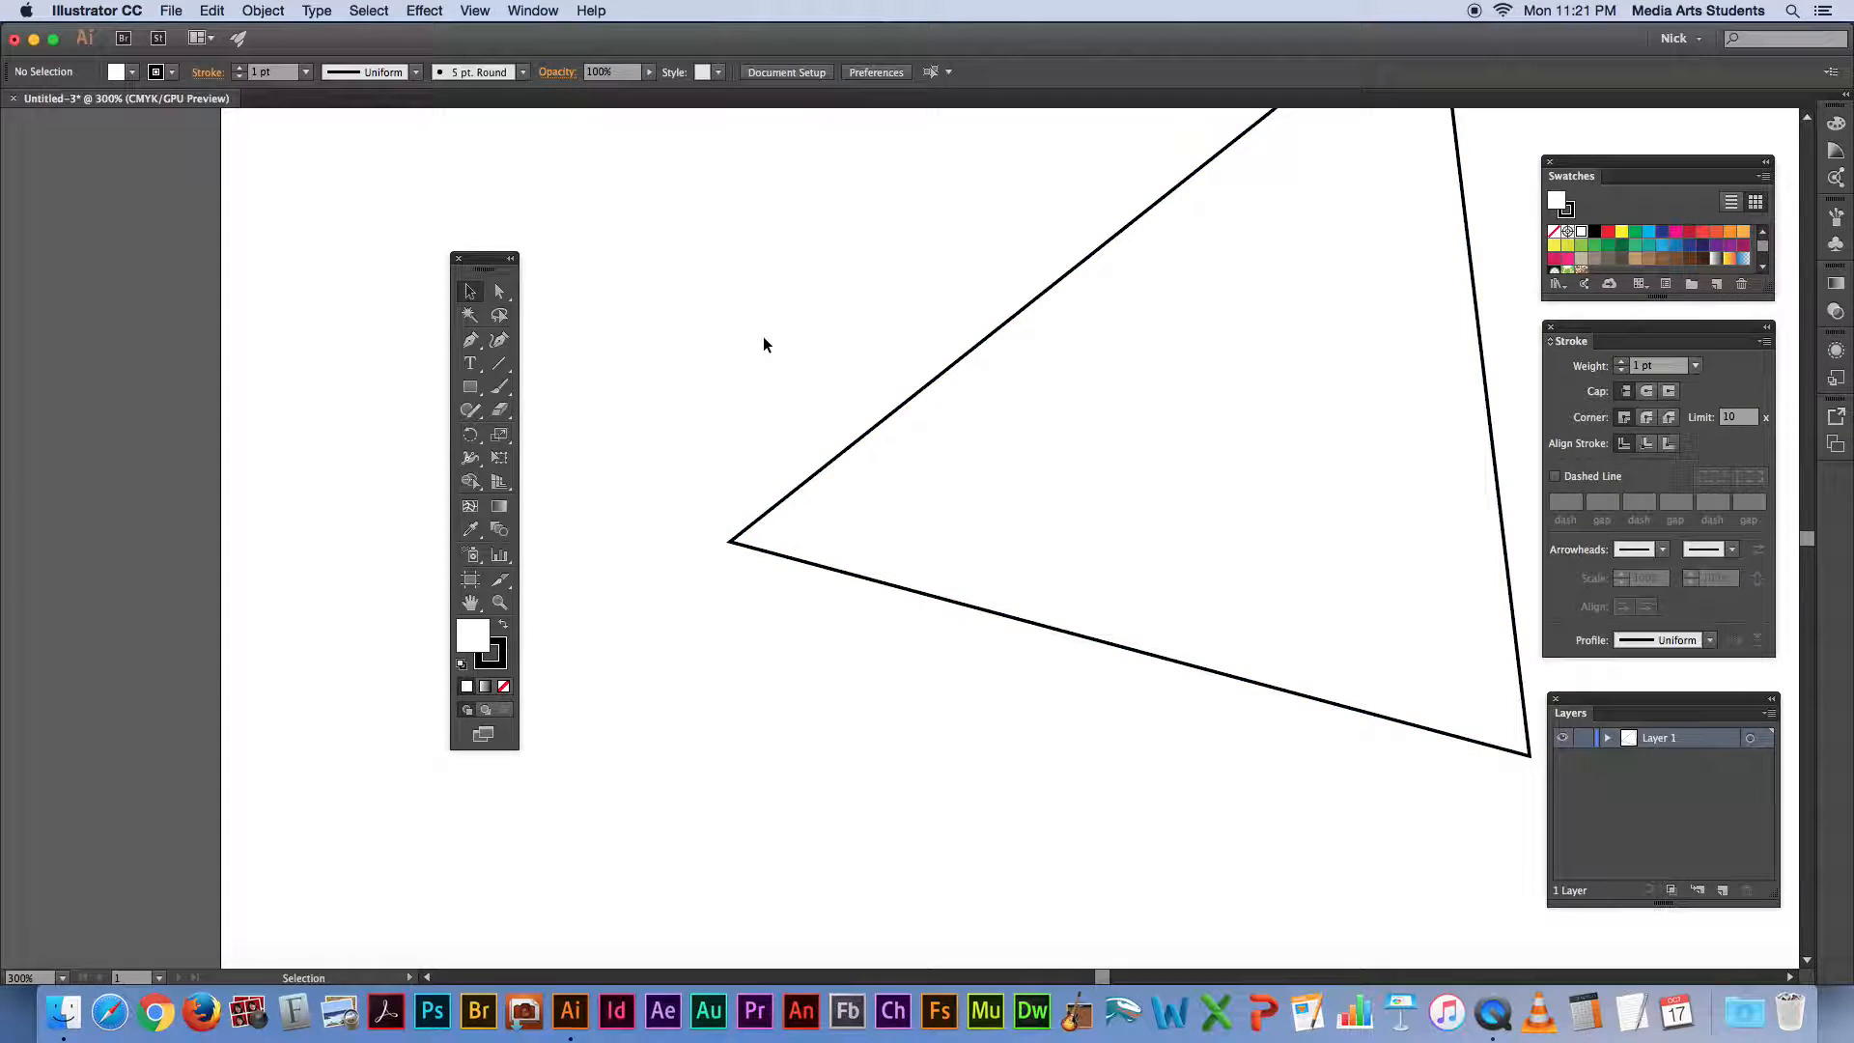
{"action": "key", "text": "super+minus"}
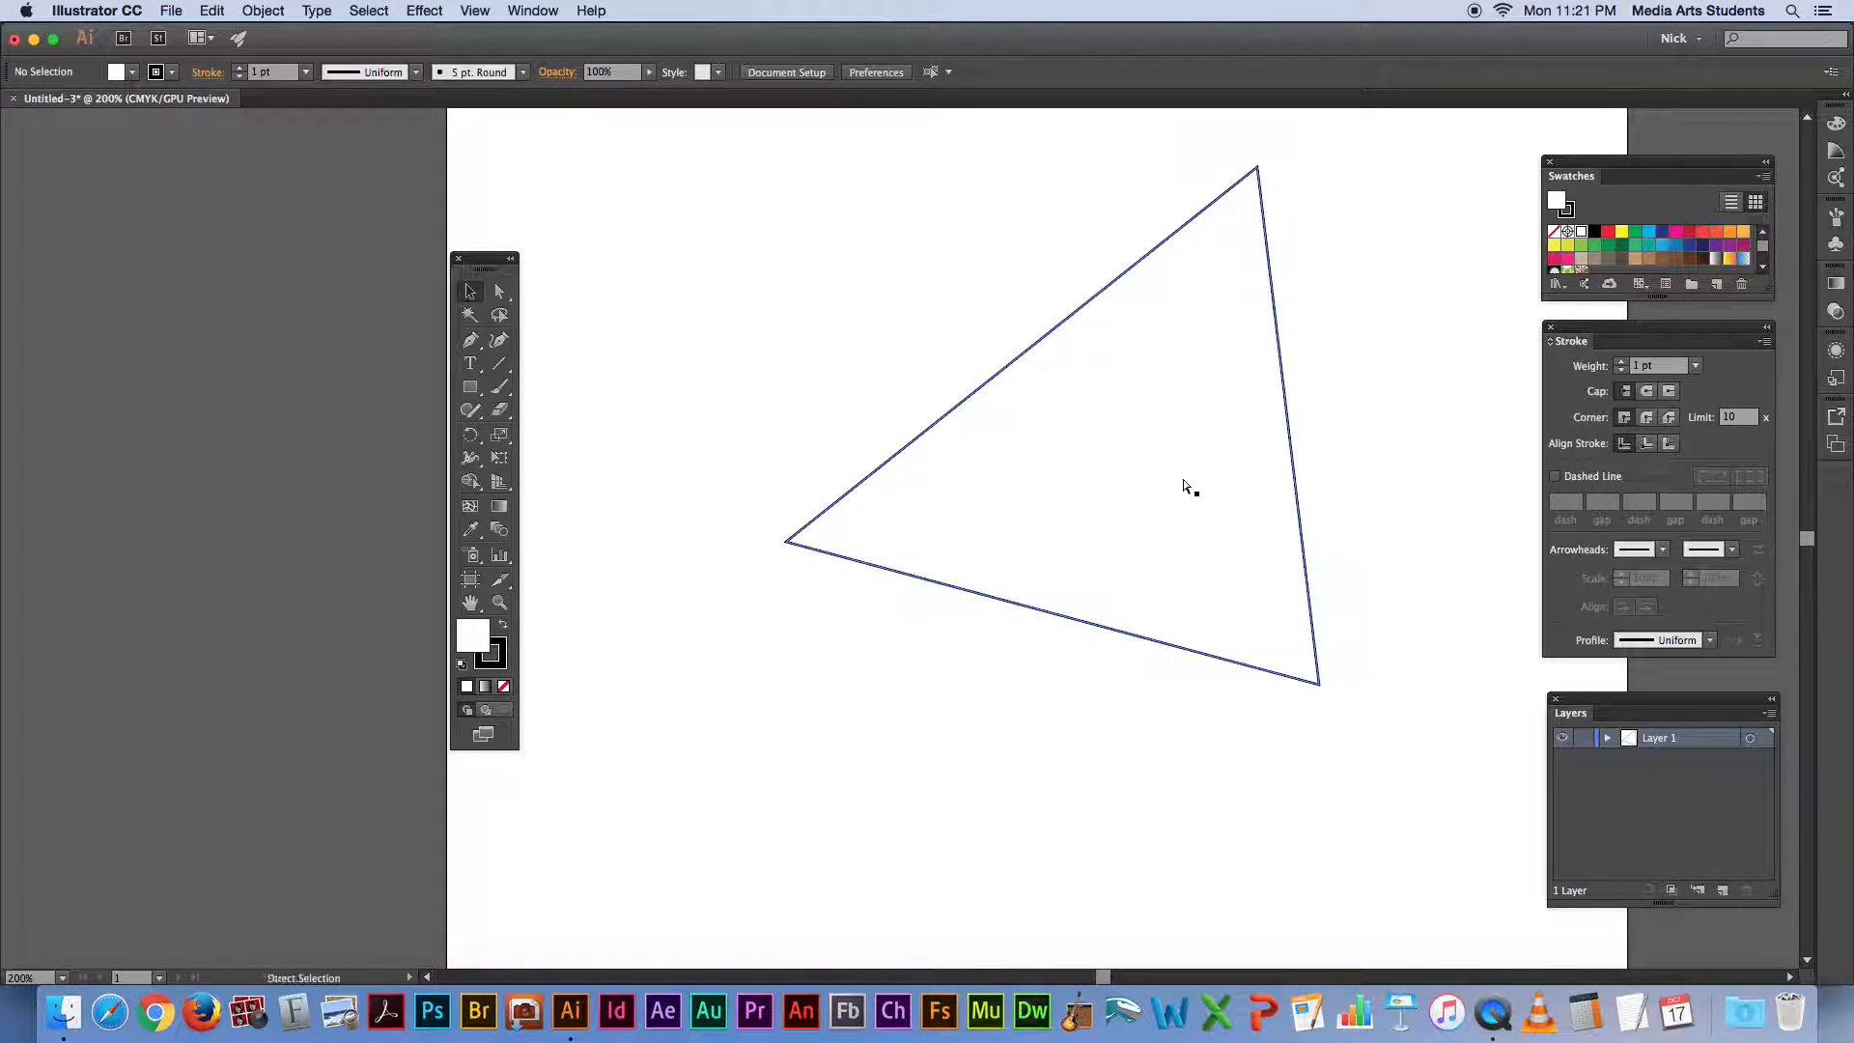
{"action": "key", "text": "super+minus"}
{"action": "left_click_drag", "start_coordinate": [1197, 490], "coordinate": [1107, 480]}
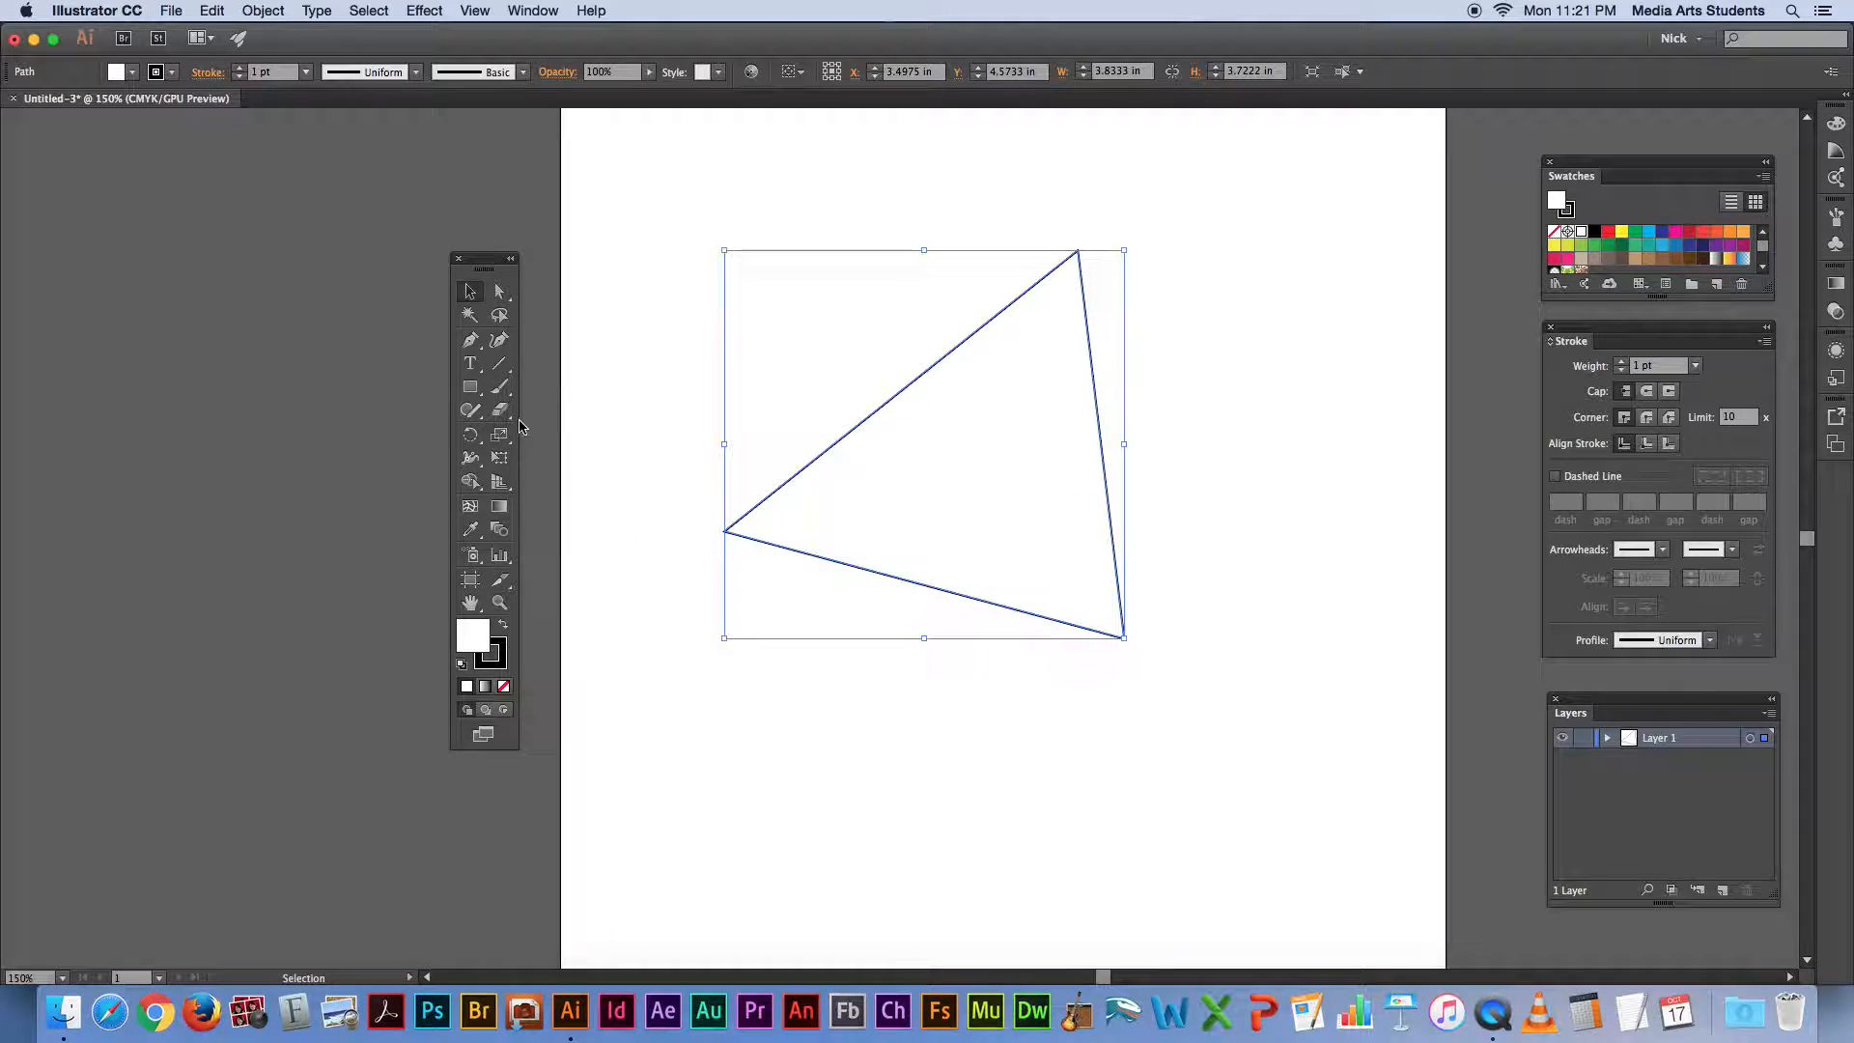
Step: Draw a circle about 1.61 in in diameter beside the triangle with the Ellipse tool, then delete both shapes
{"action": "left_click", "coordinate": [473, 388]}
{"action": "left_click", "coordinate": [555, 433]}
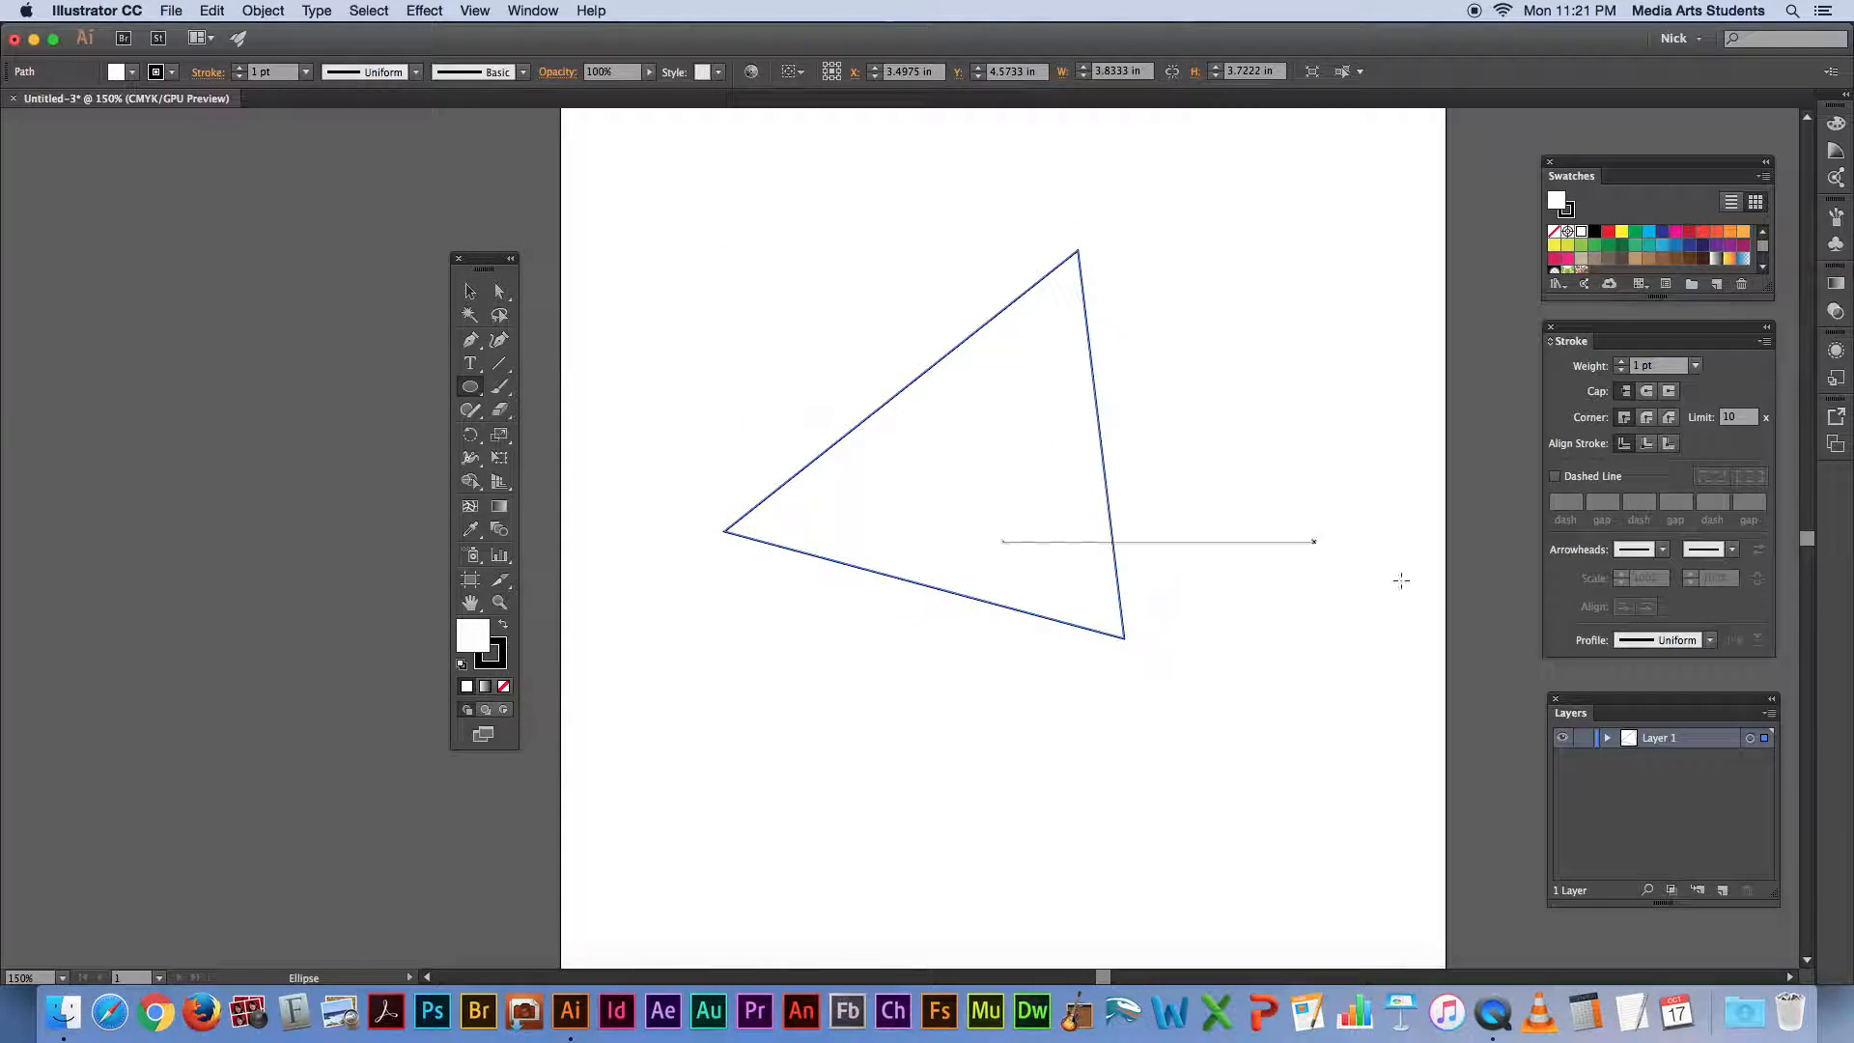
{"action": "left_click_drag", "start_coordinate": [1255, 503], "coordinate": [1341, 418]}
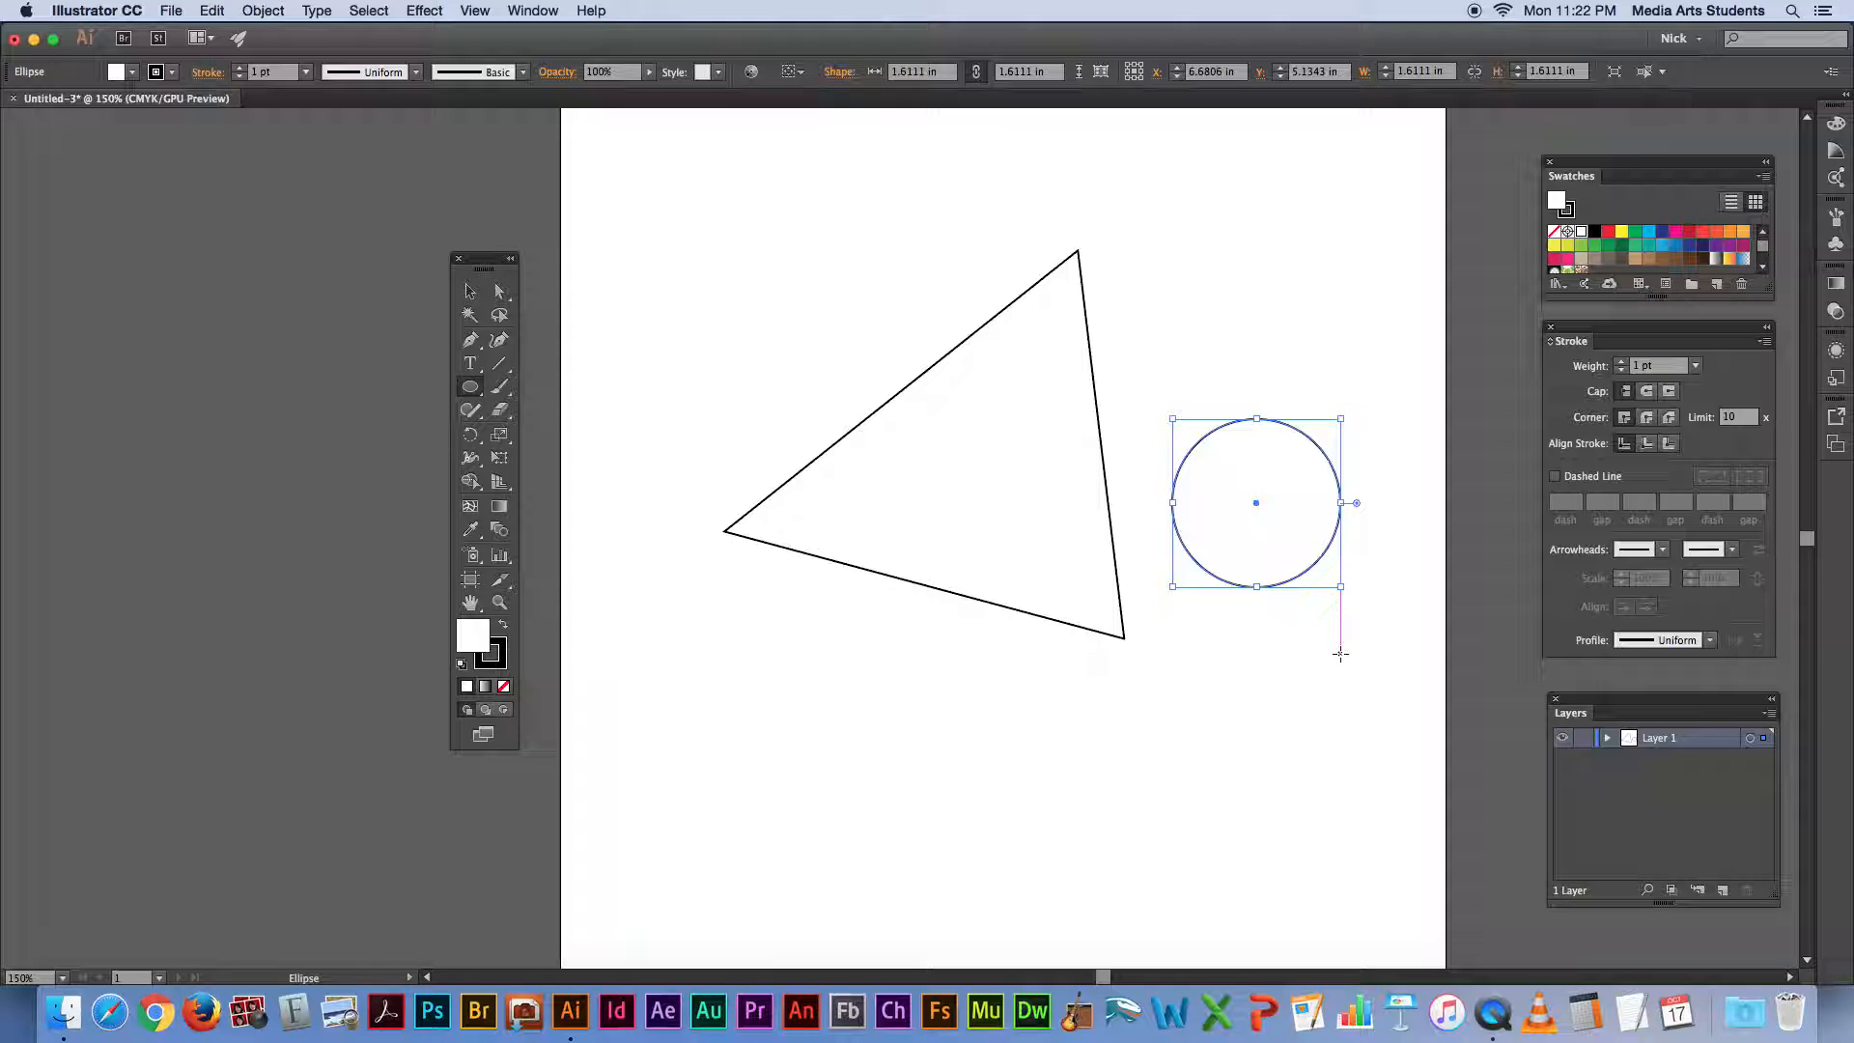
{"action": "key", "text": "super+a"}
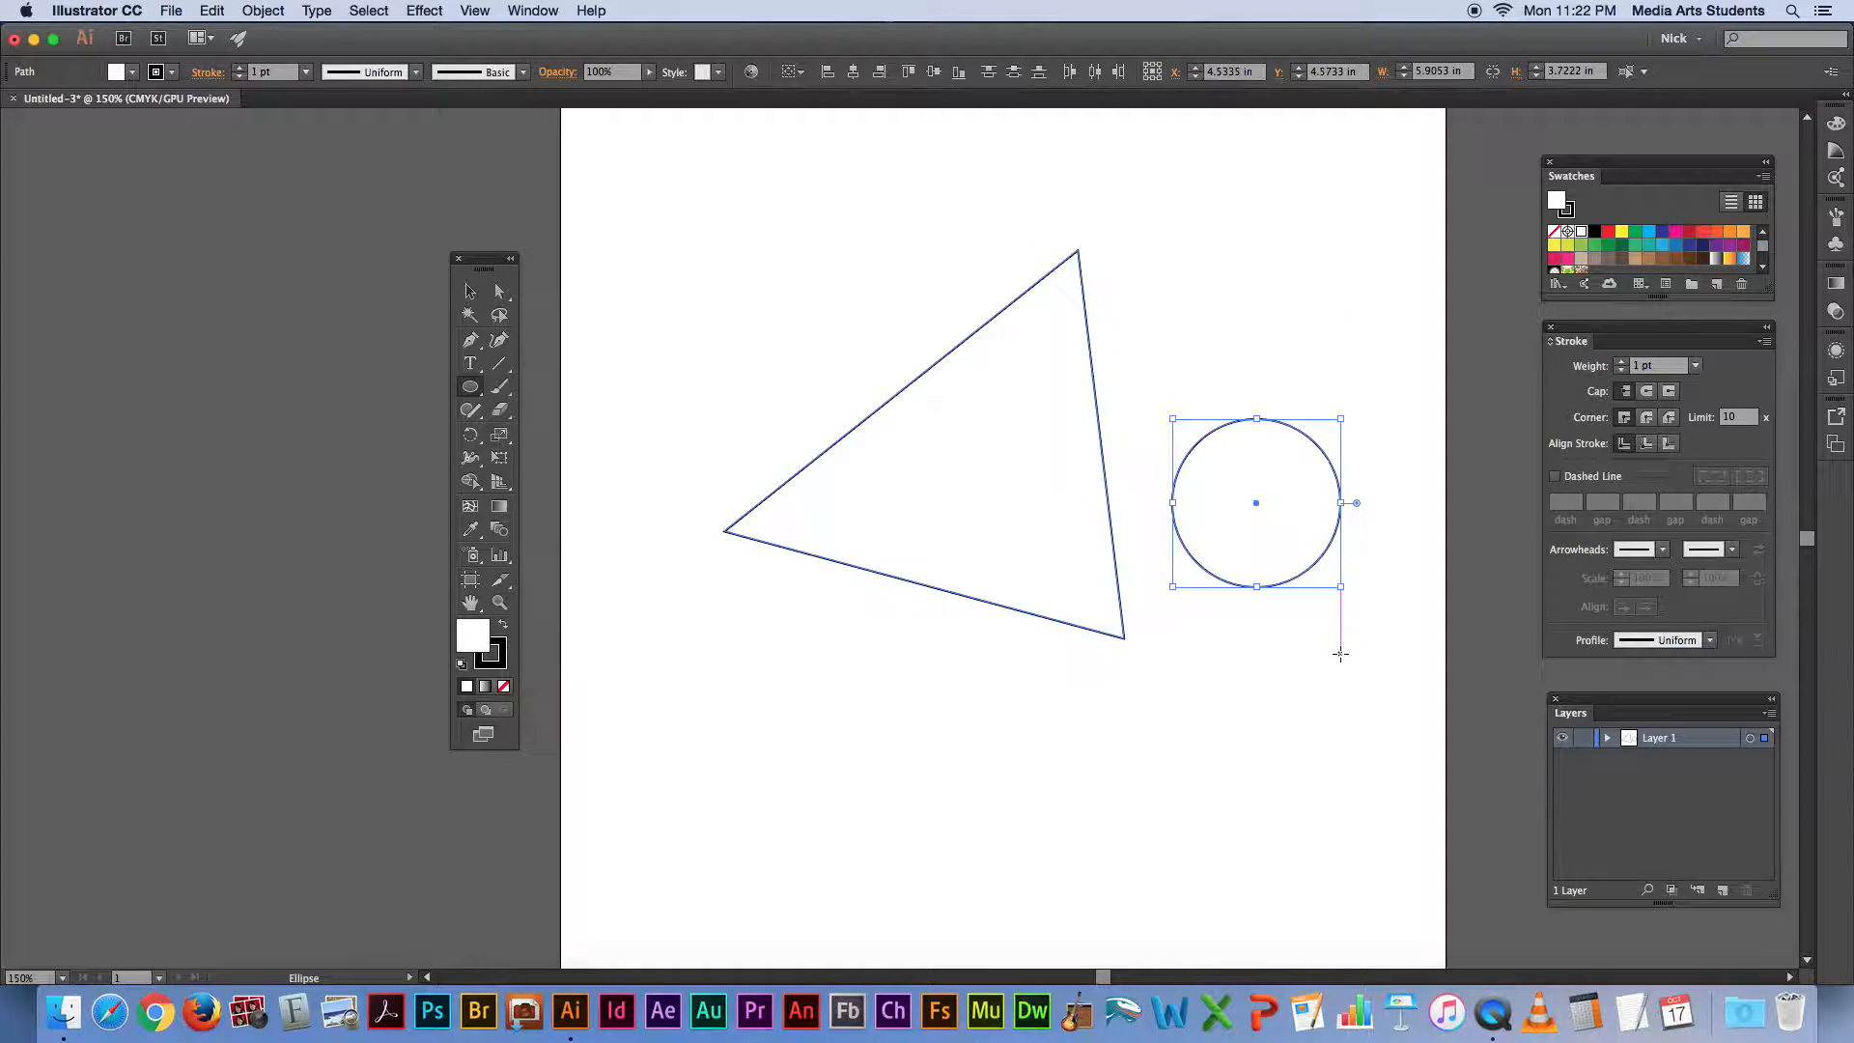
{"action": "key", "text": "BackSpace"}
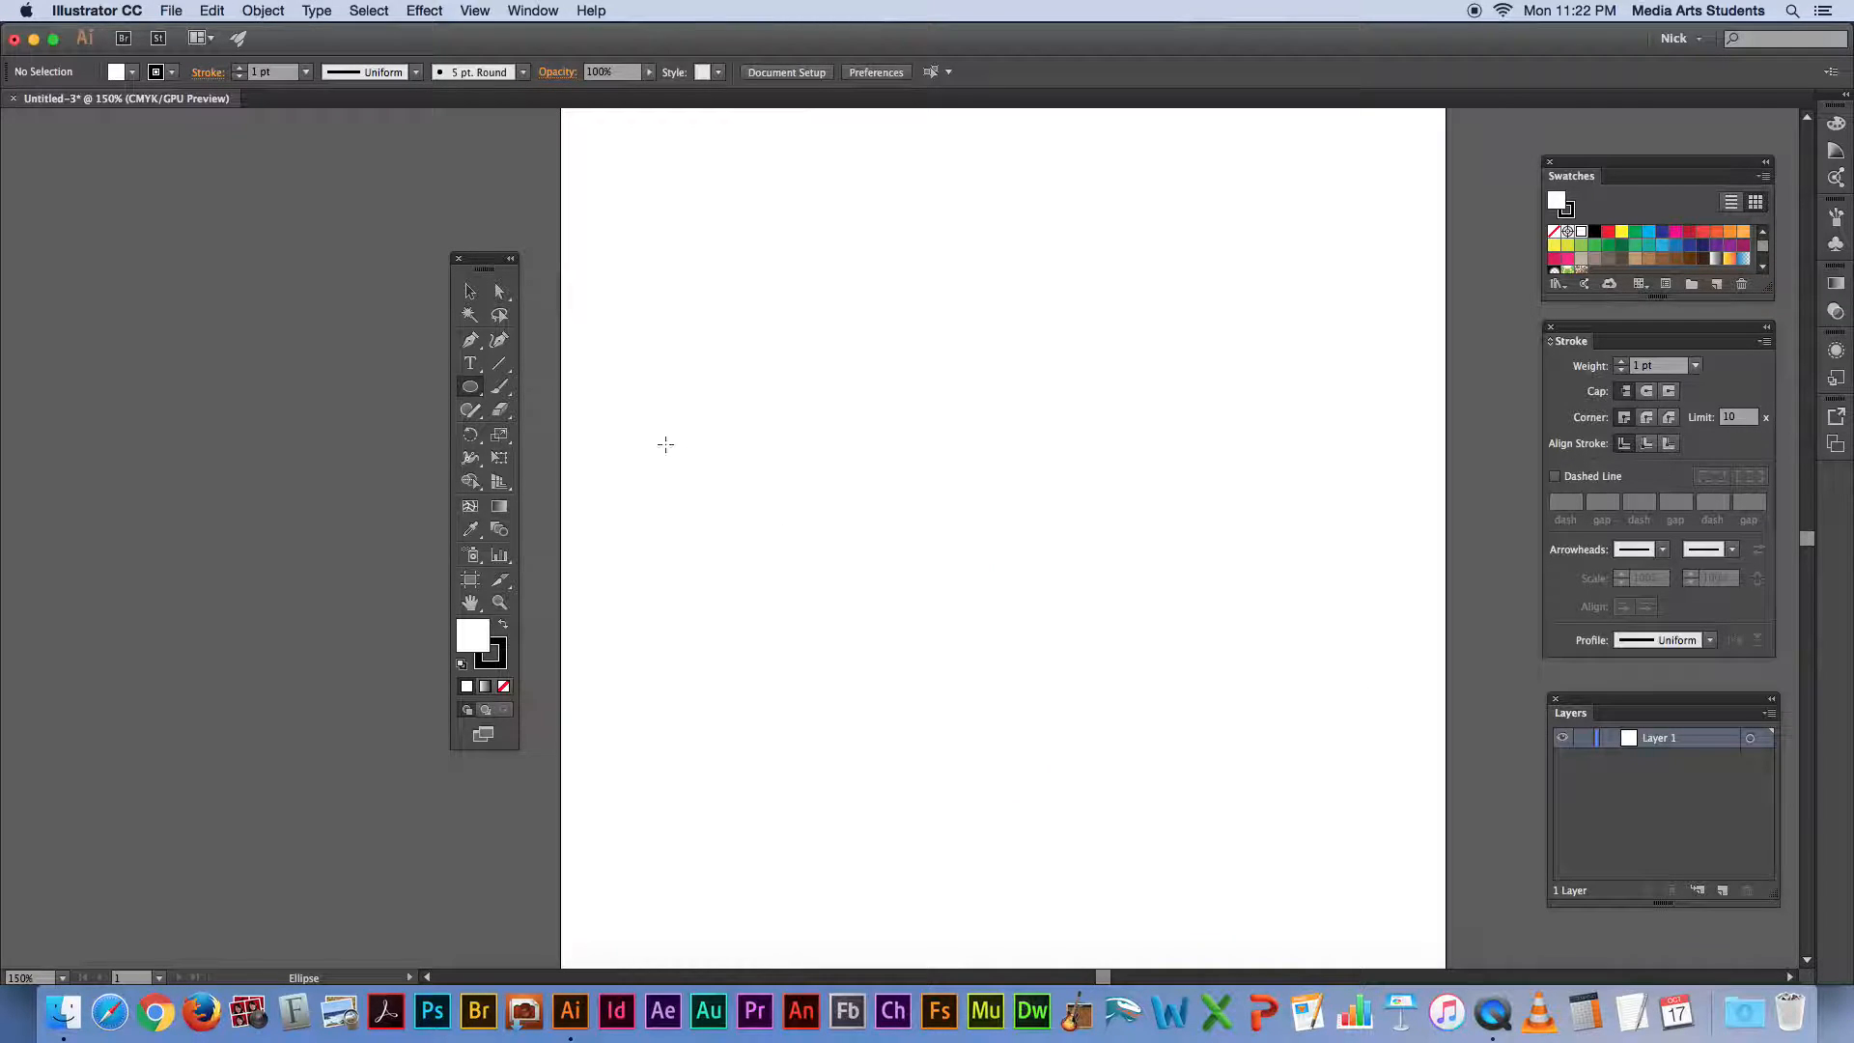
Step: Start a skyline path with the Pen tool, outlining a first building with a 2.33 in left wall and a roof rising at 45 degrees
{"action": "left_click", "coordinate": [470, 340]}
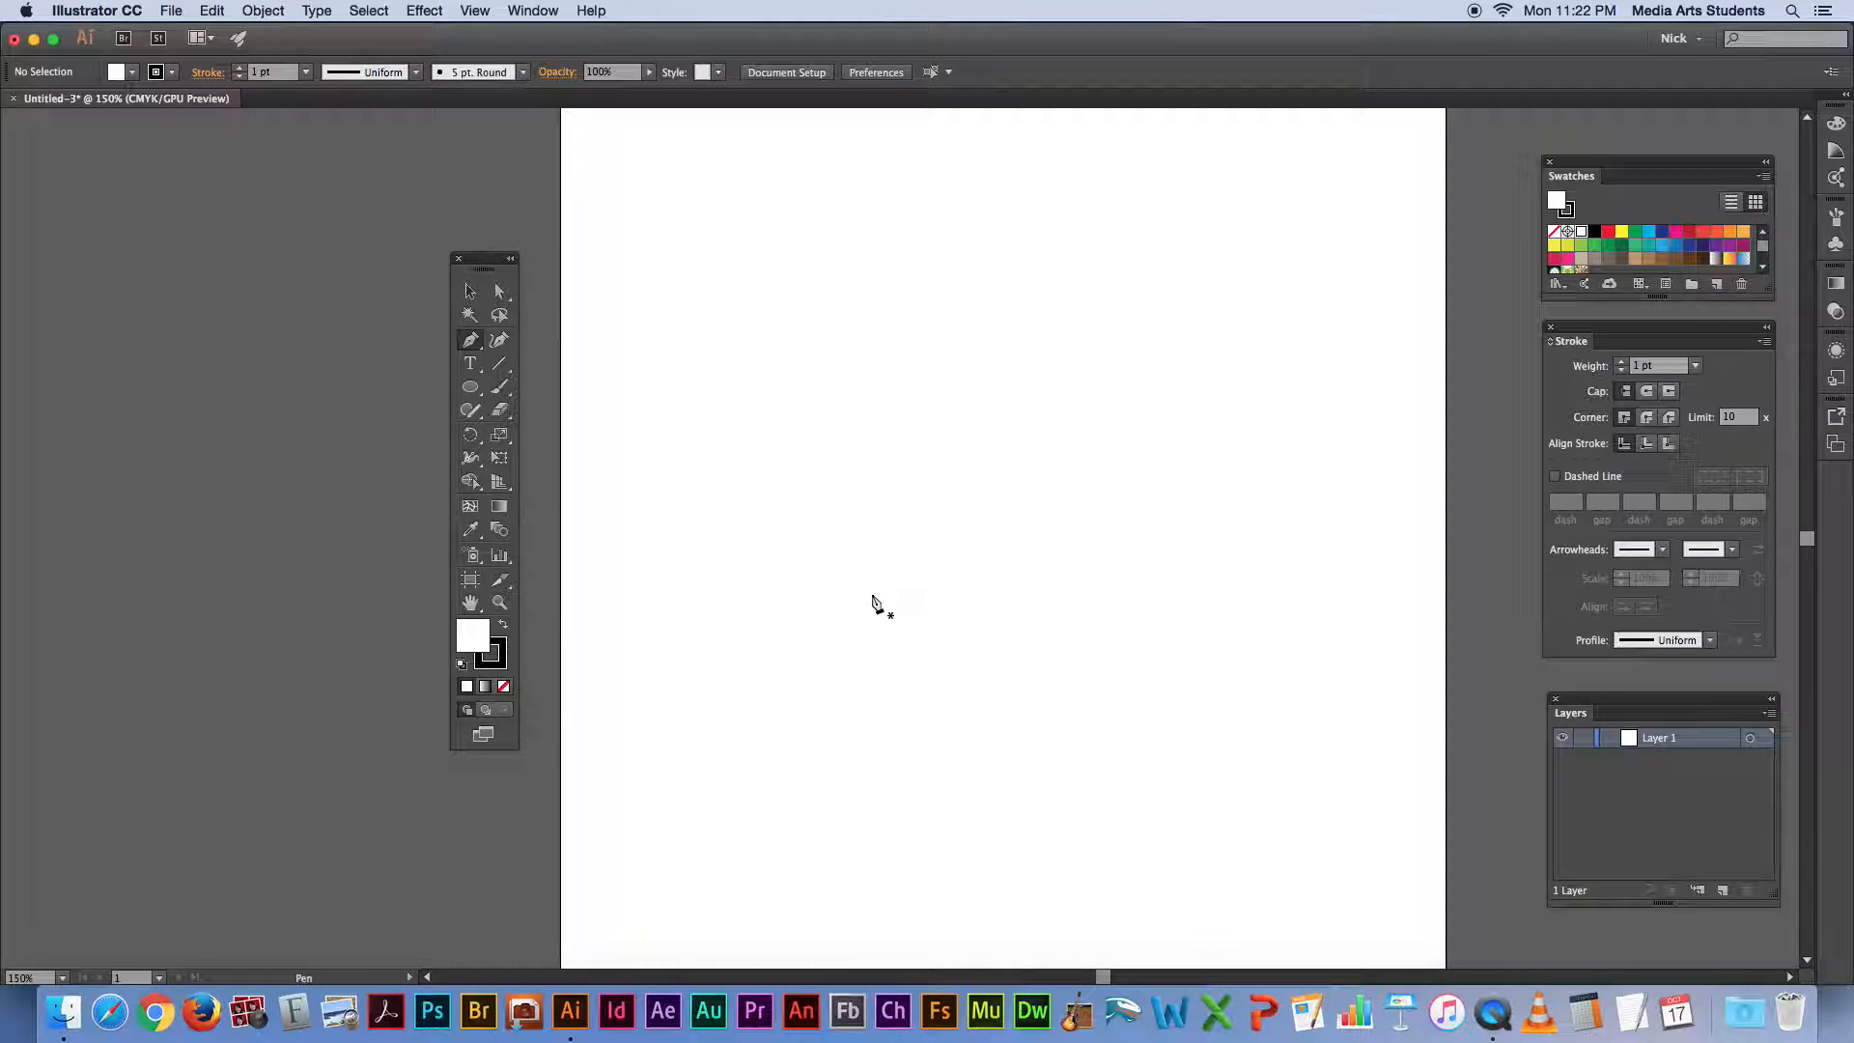
{"action": "left_click", "coordinate": [851, 636]}
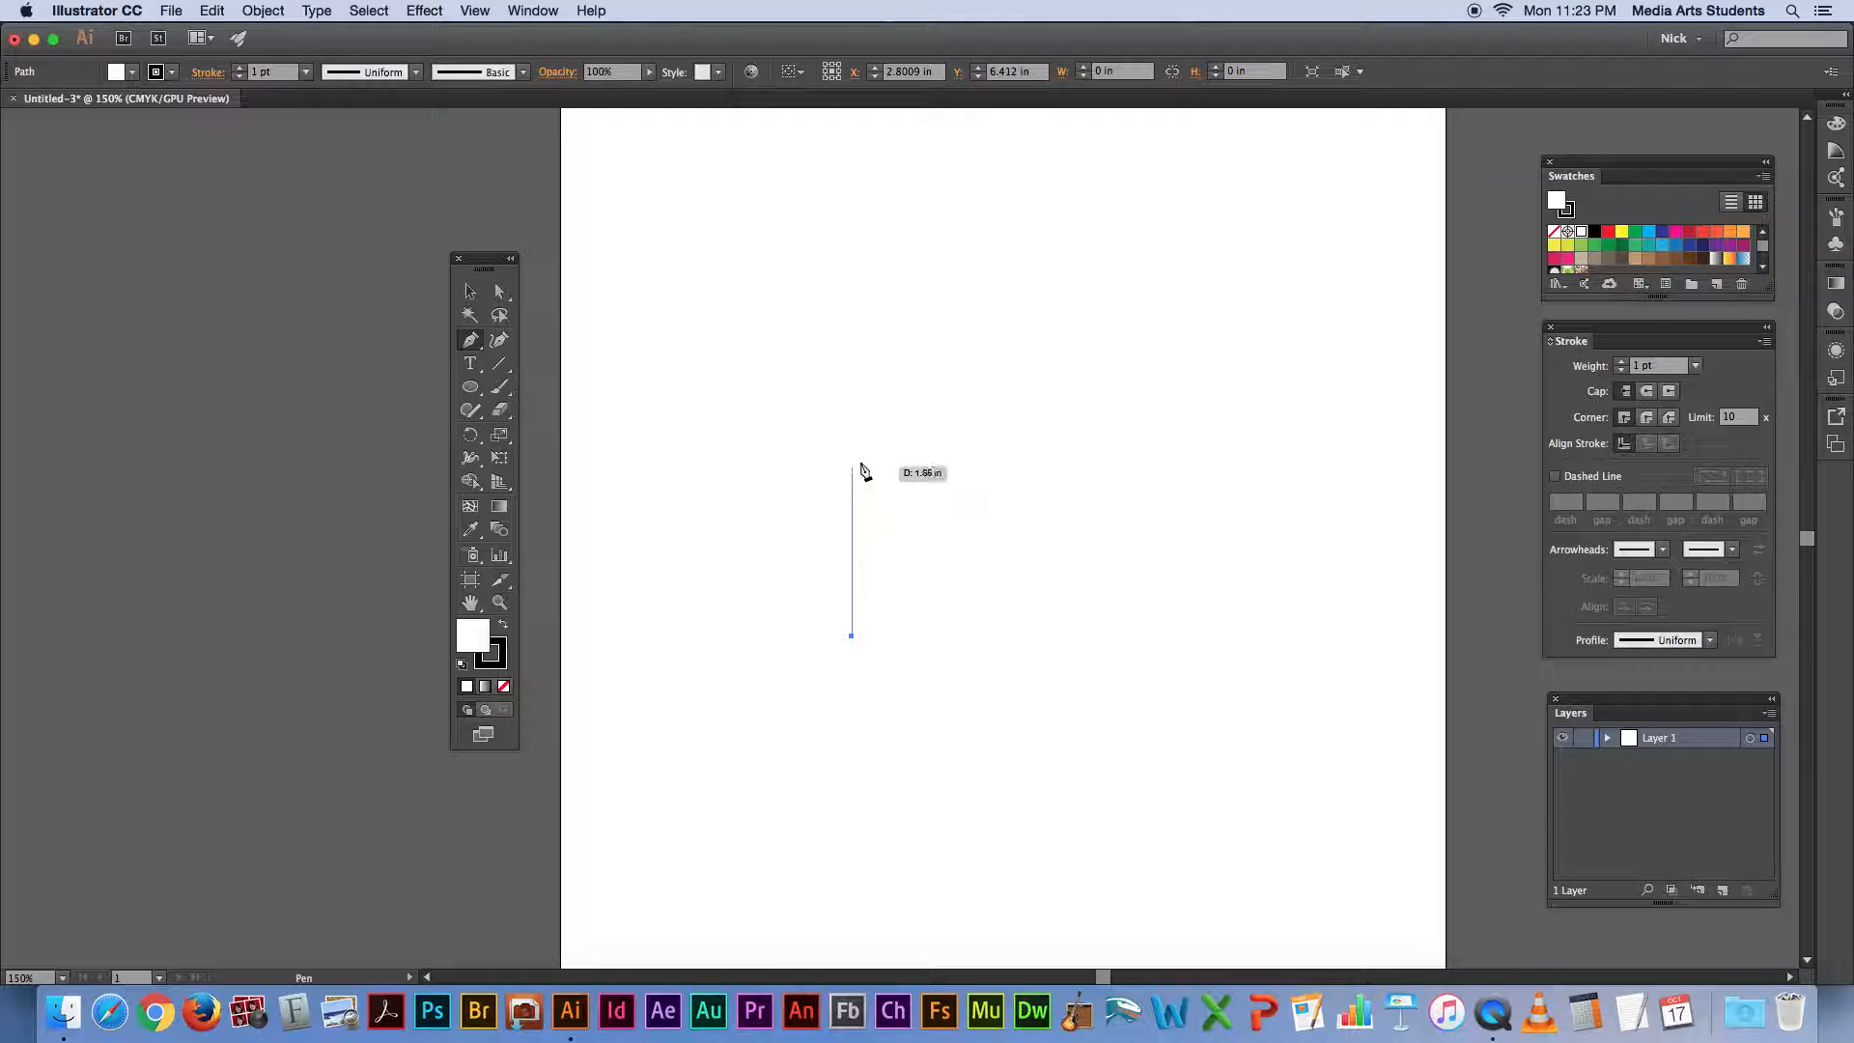
{"action": "left_click", "coordinate": [851, 393]}
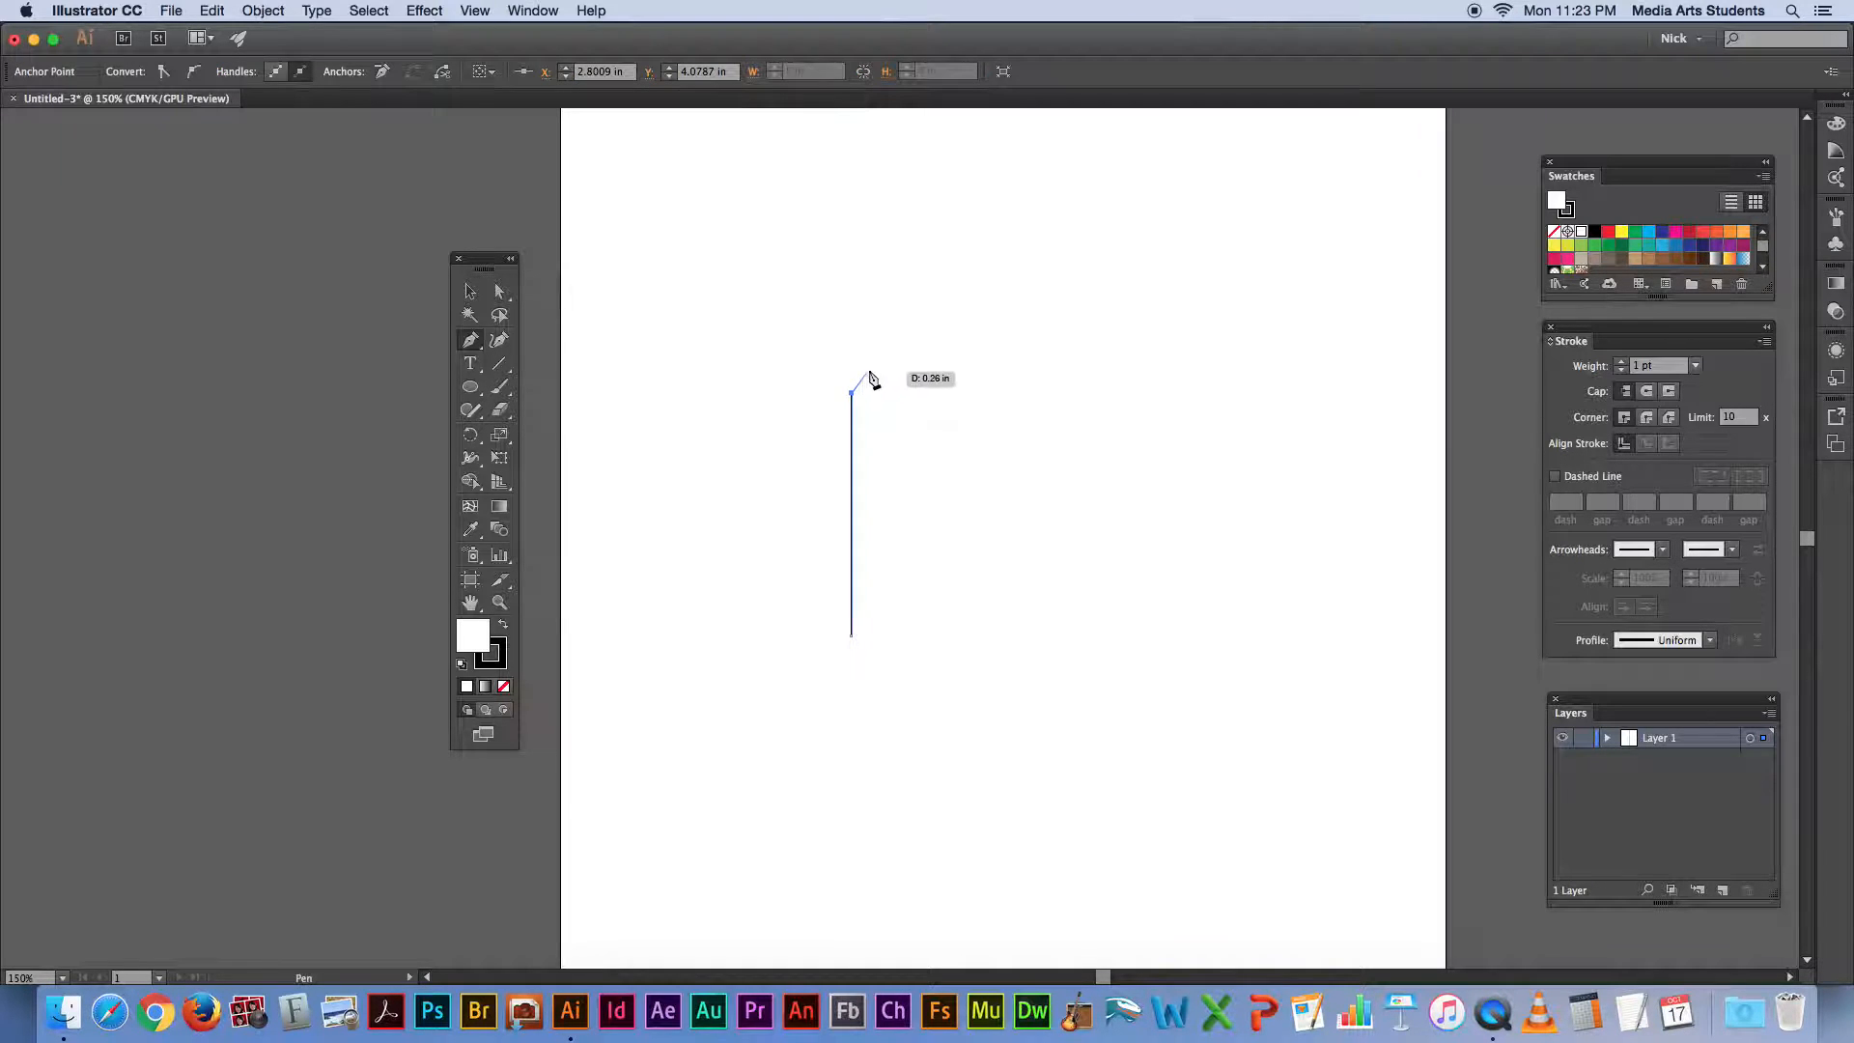
{"action": "left_click", "coordinate": [913, 332]}
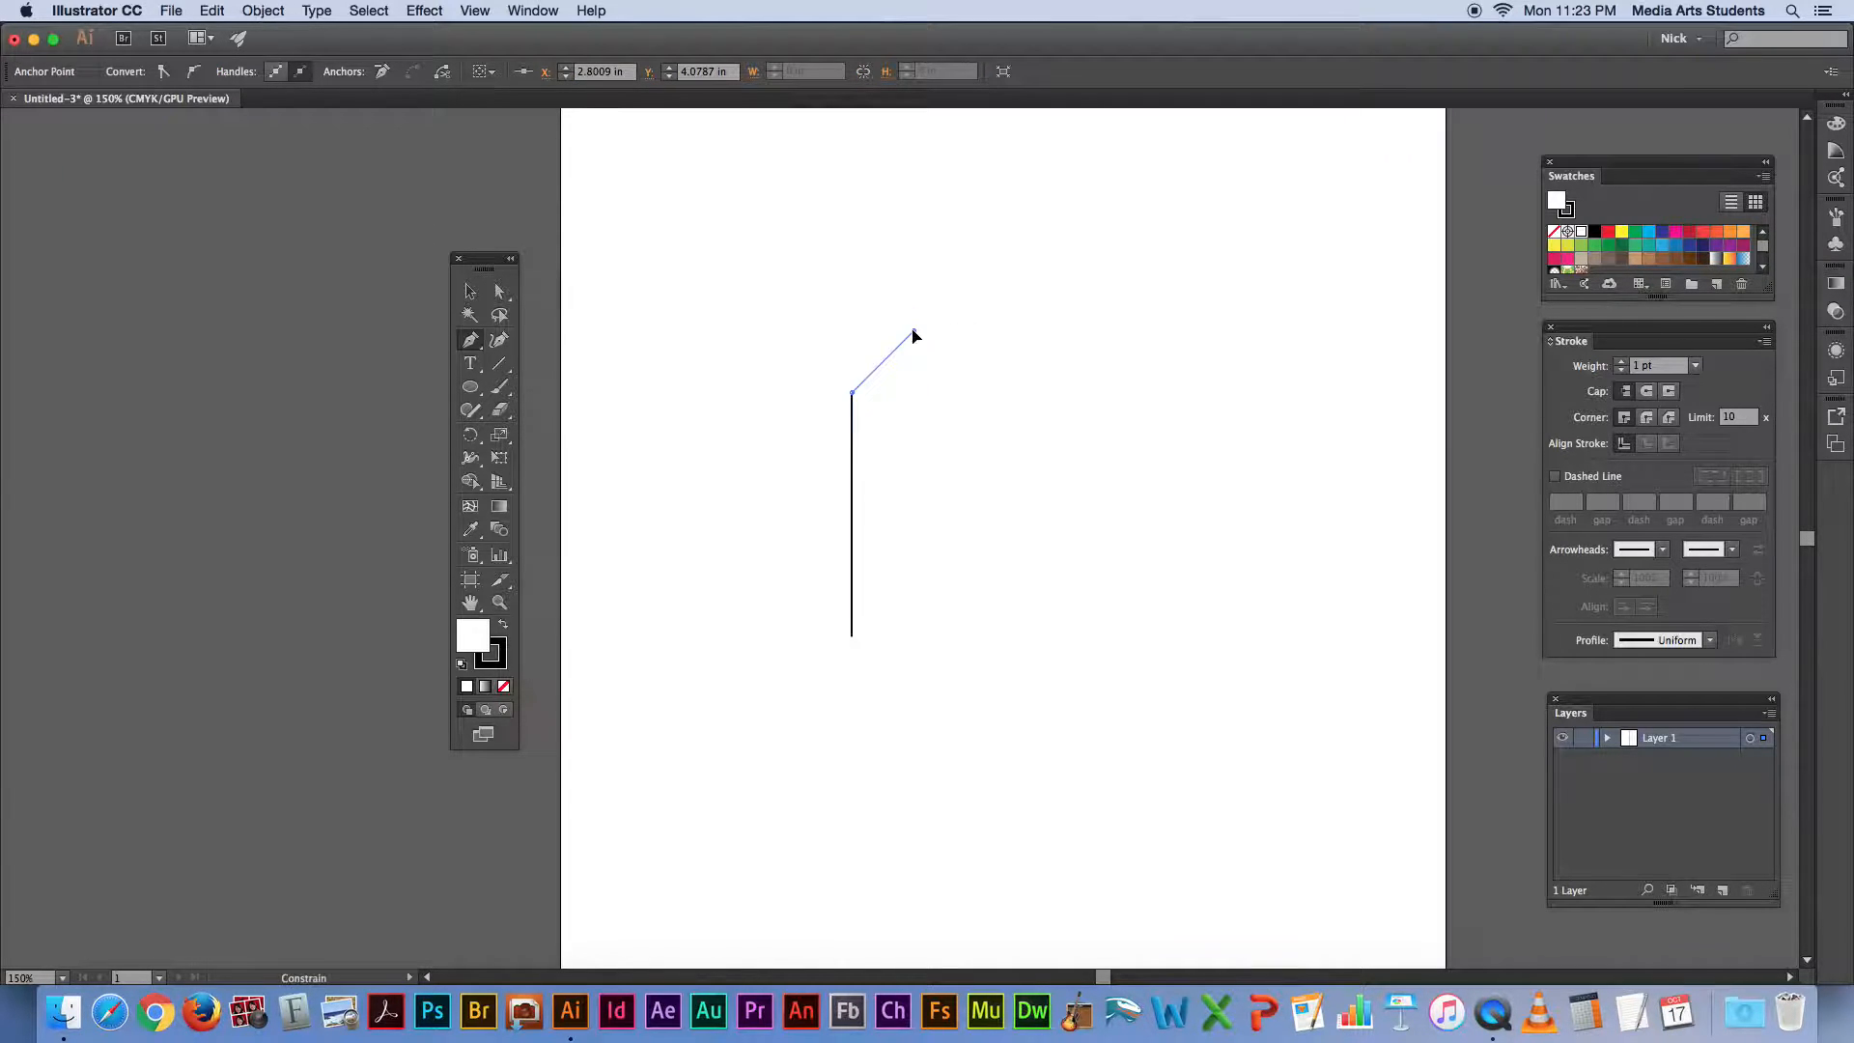
{"action": "left_click", "coordinate": [913, 507]}
Step: Continue the skyline path across a short gap and outline a taller flat-roofed building with a right wall about 1.9 in high
{"action": "left_click", "coordinate": [951, 507]}
{"action": "left_click", "coordinate": [949, 278]}
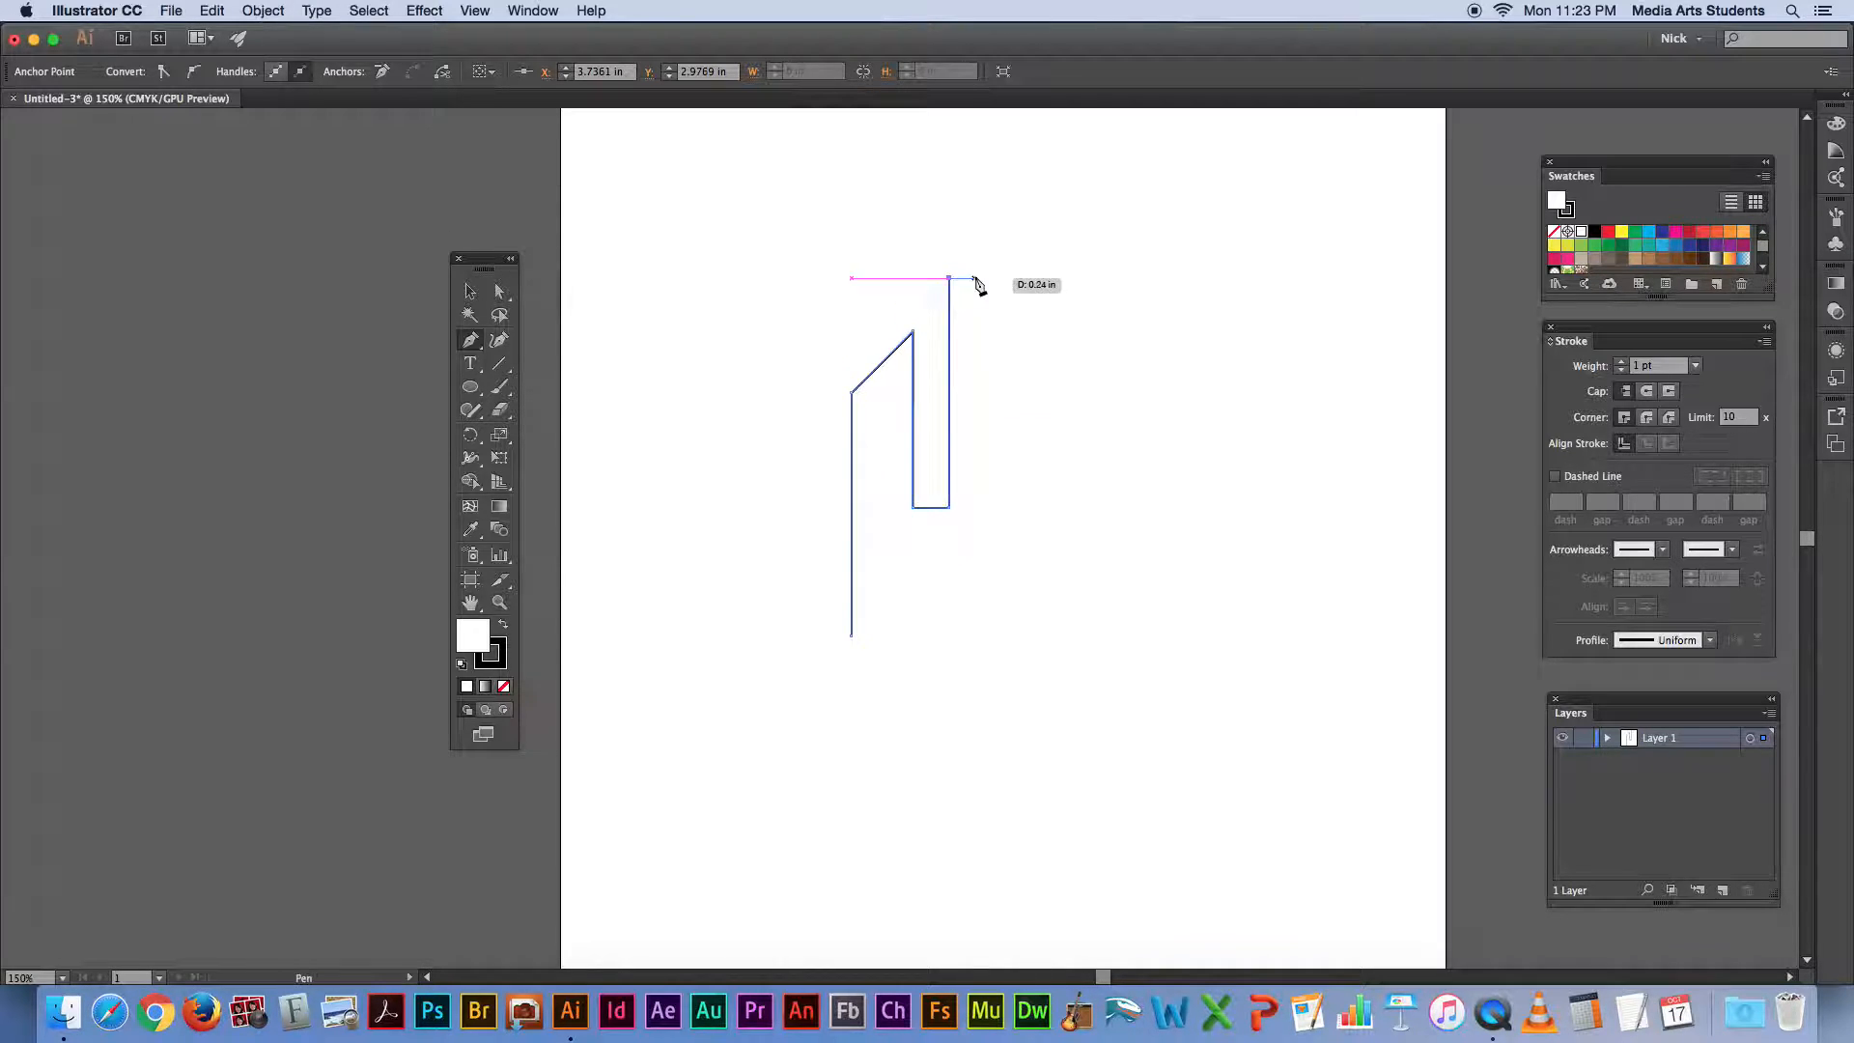
{"action": "left_click", "coordinate": [1004, 278]}
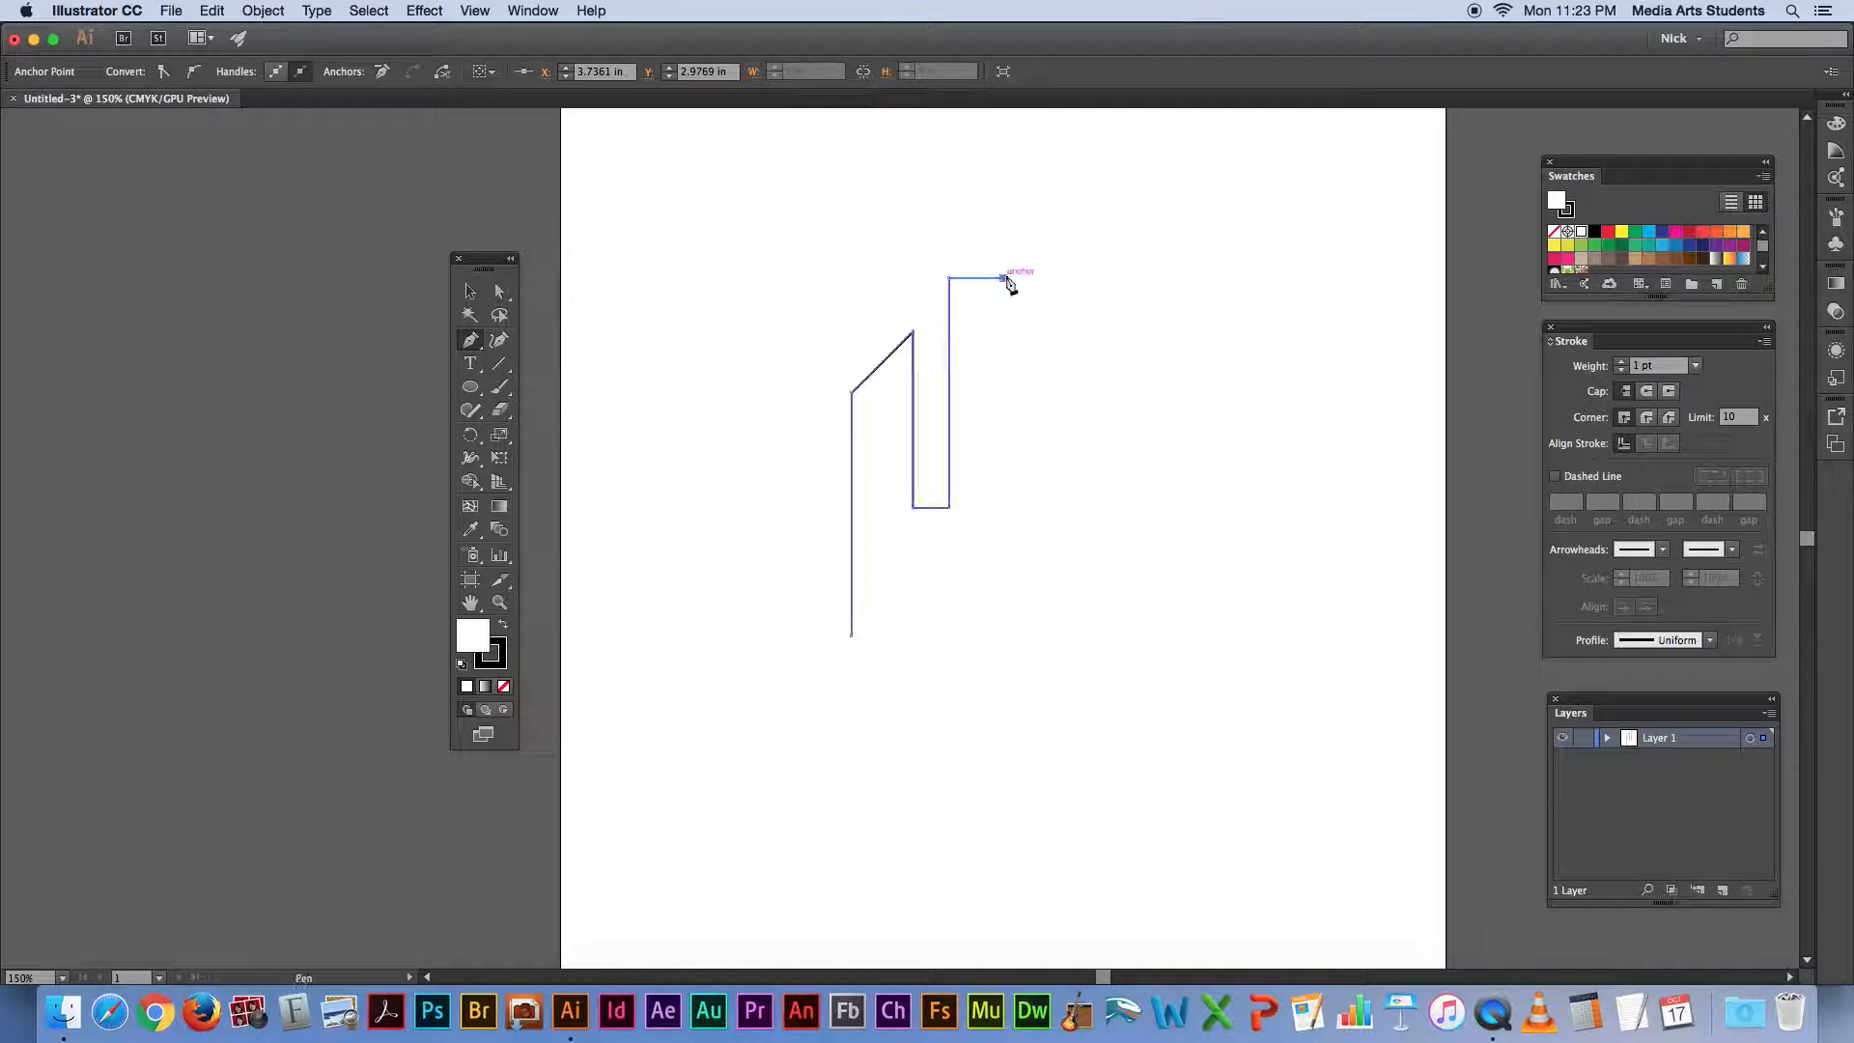
{"action": "left_click", "coordinate": [1003, 475]}
Step: Extend the path with a third building that has a left wall about 1.13 in high and a roof sloping down at 45 degrees
{"action": "left_click", "coordinate": [1042, 475]}
{"action": "left_click", "coordinate": [1042, 358]}
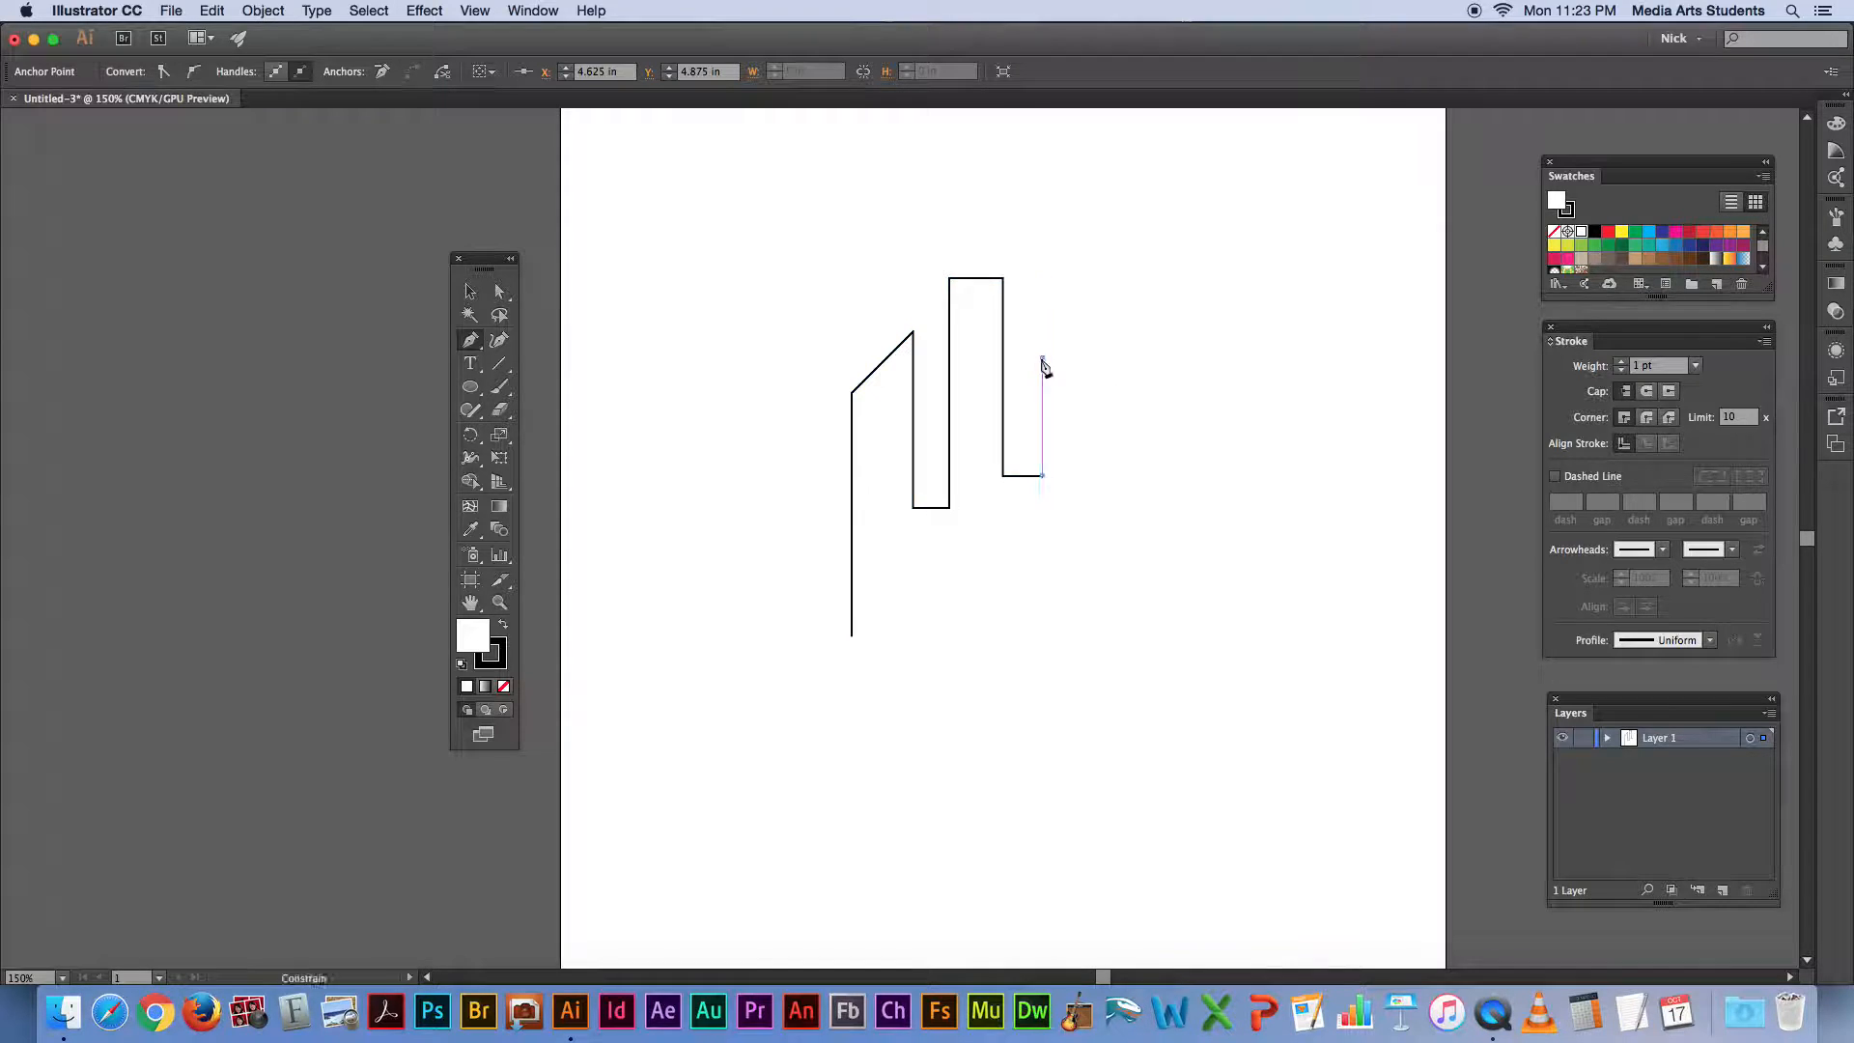
{"action": "left_click", "coordinate": [1100, 415]}
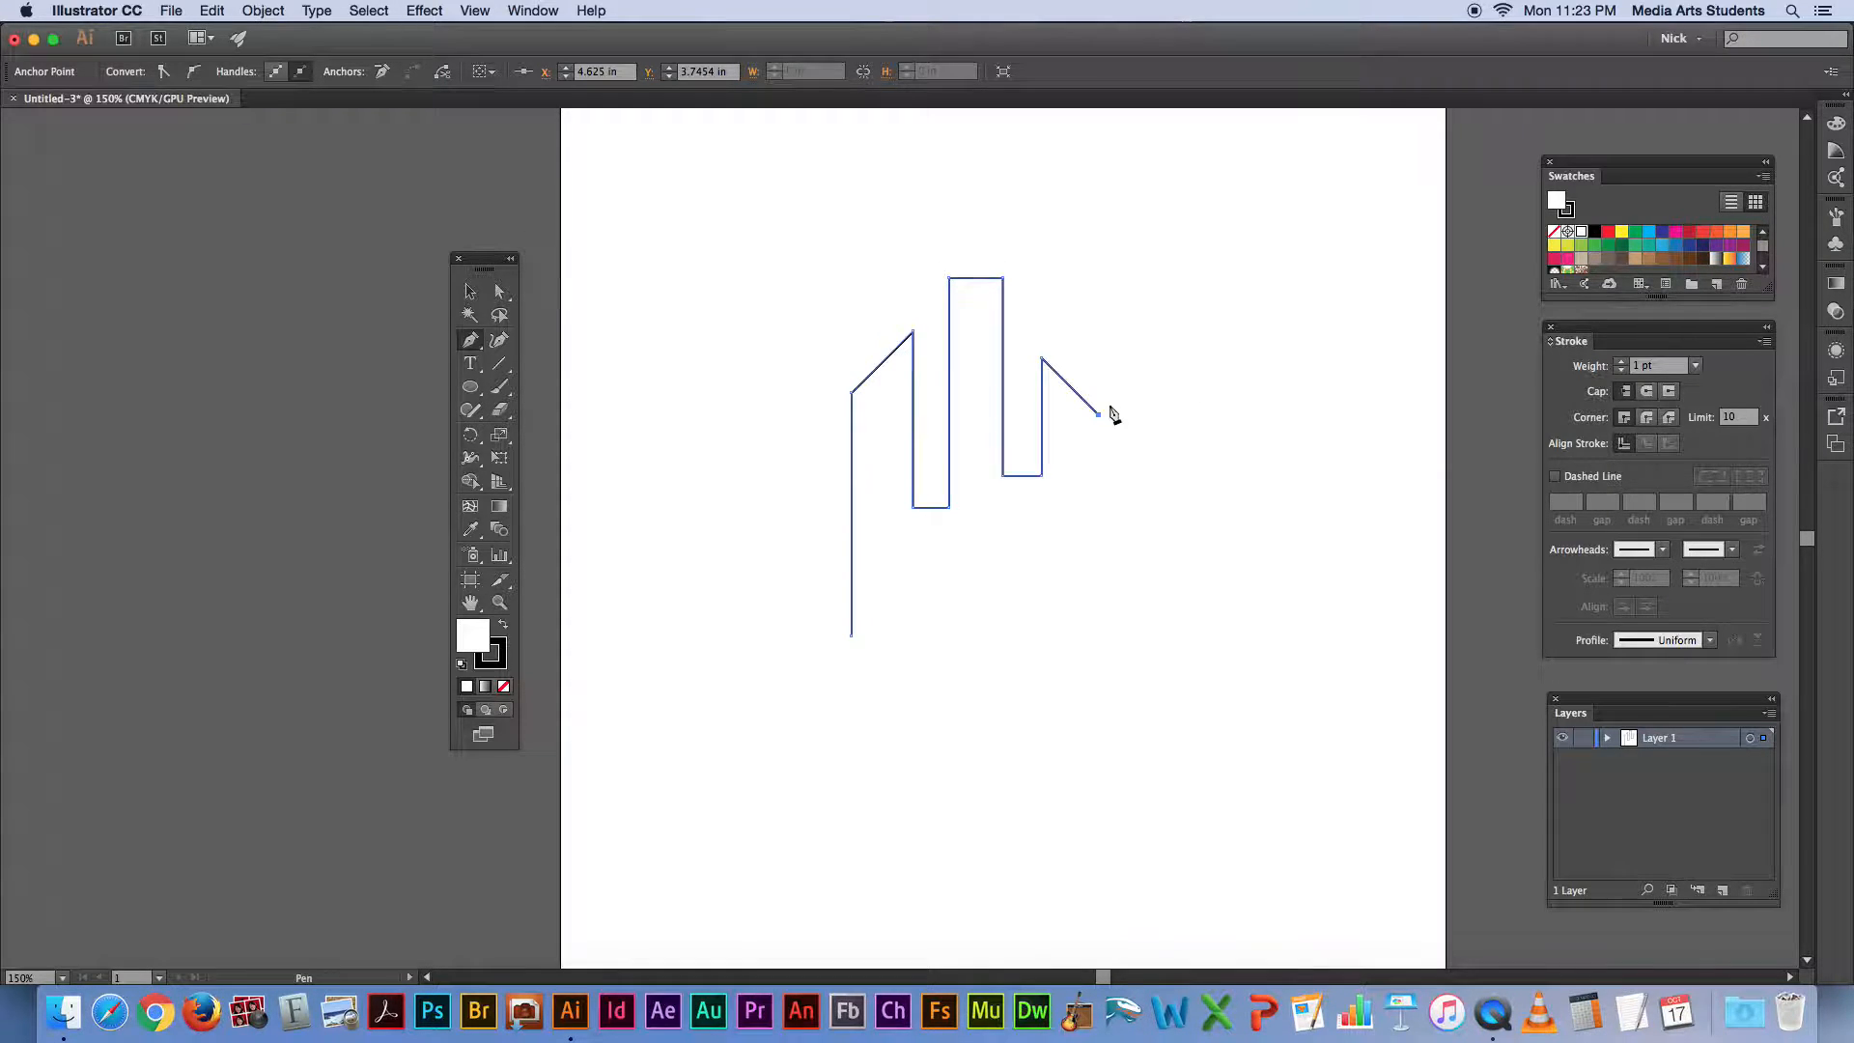
{"action": "left_click", "coordinate": [1100, 515]}
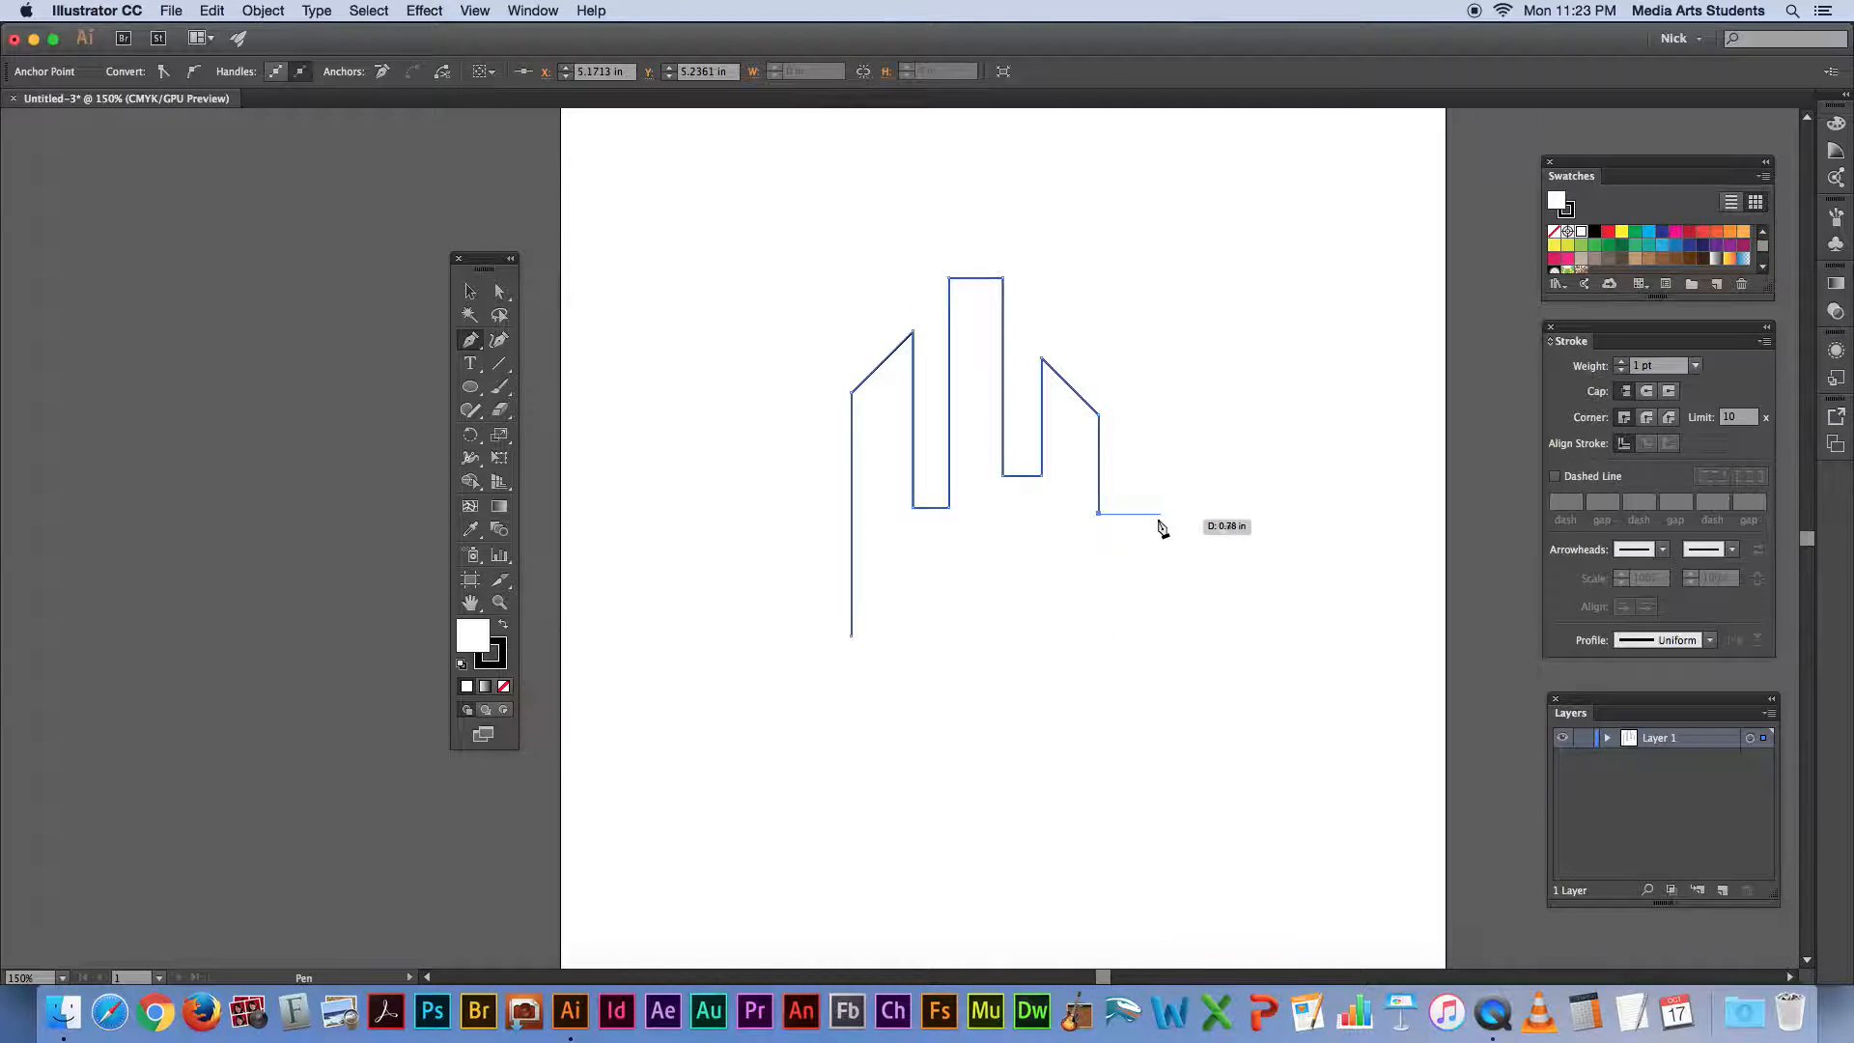
Step: Continue the skyline path across a gap about 0.38 in wide and outline a fourth building with a roof rising at 45 degrees
{"action": "left_click", "coordinate": [1140, 514]}
{"action": "left_click", "coordinate": [1139, 334]}
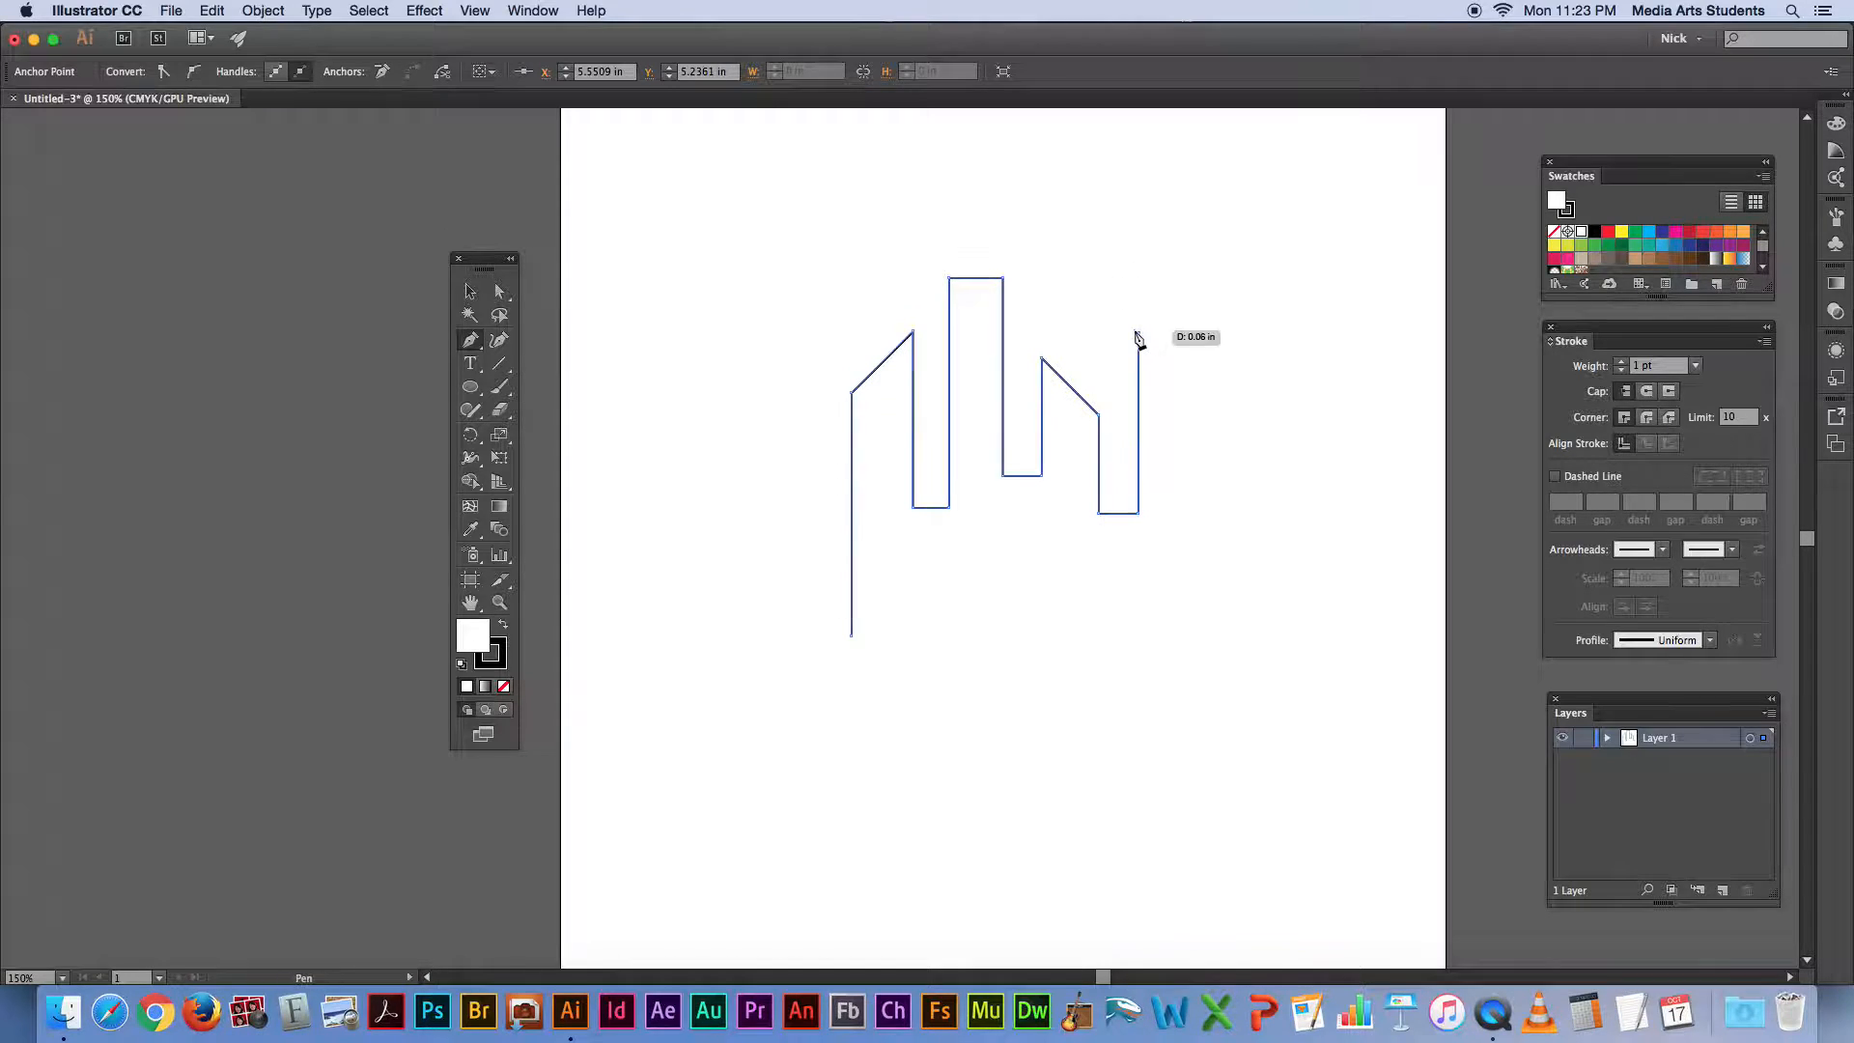
{"action": "left_click", "coordinate": [1209, 263]}
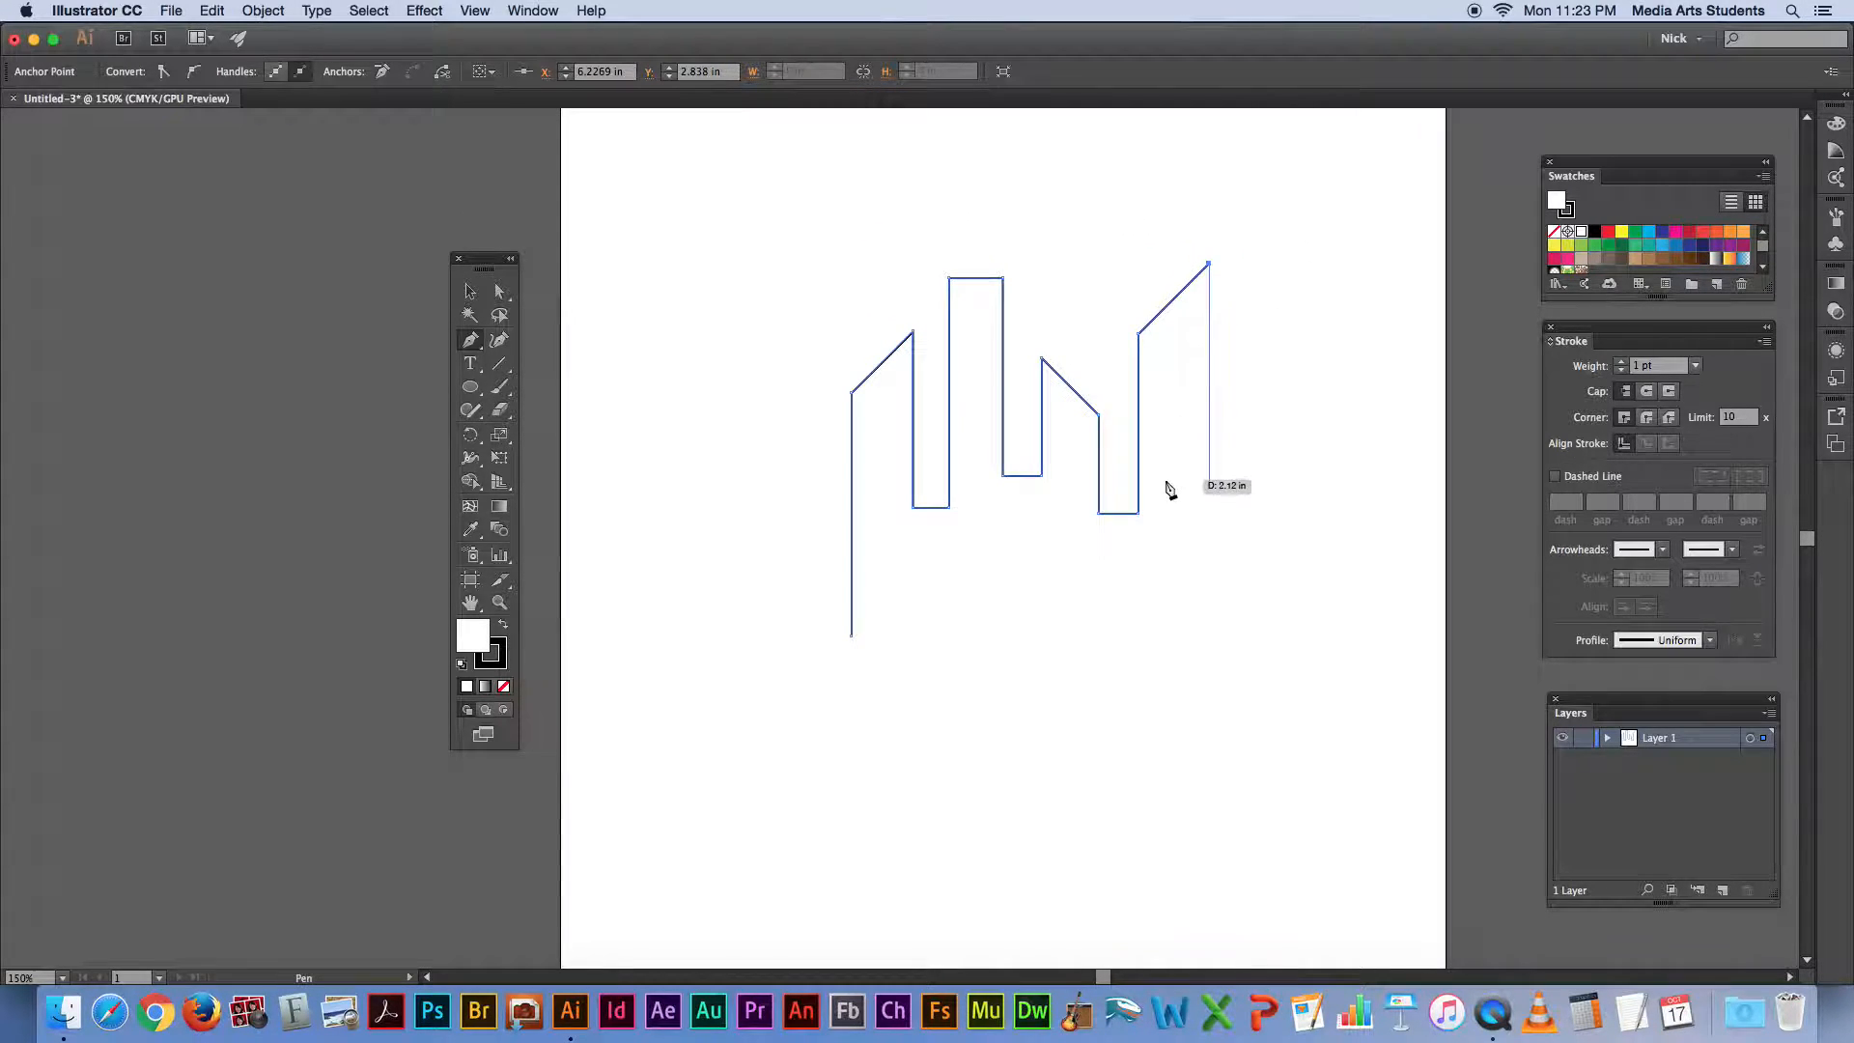
{"action": "left_click", "coordinate": [1209, 508]}
Step: Add a narrow flat-roofed building with a right wall about 2.81 in high, and close the skyline along its base at the starting anchor
{"action": "left_click", "coordinate": [1231, 508]}
{"action": "left_click", "coordinate": [1232, 342]}
{"action": "left_click", "coordinate": [1258, 342]}
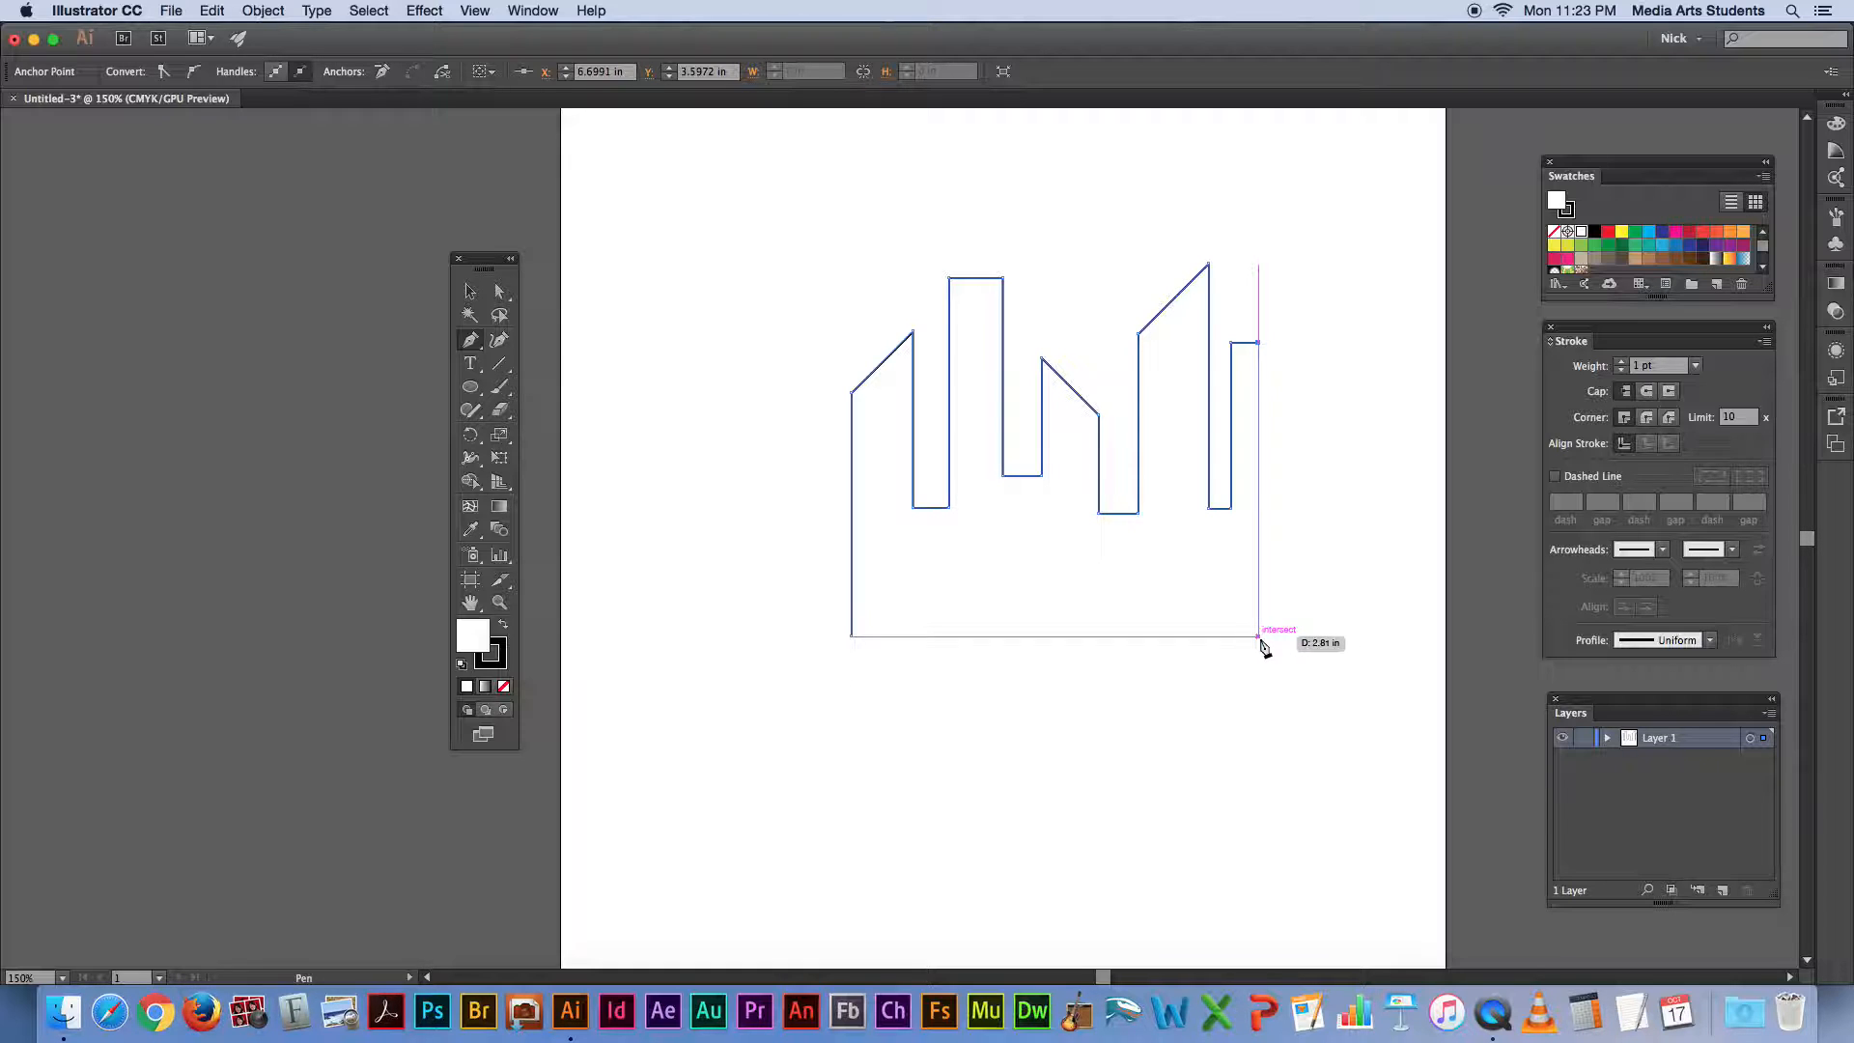
{"action": "left_click", "coordinate": [1259, 637]}
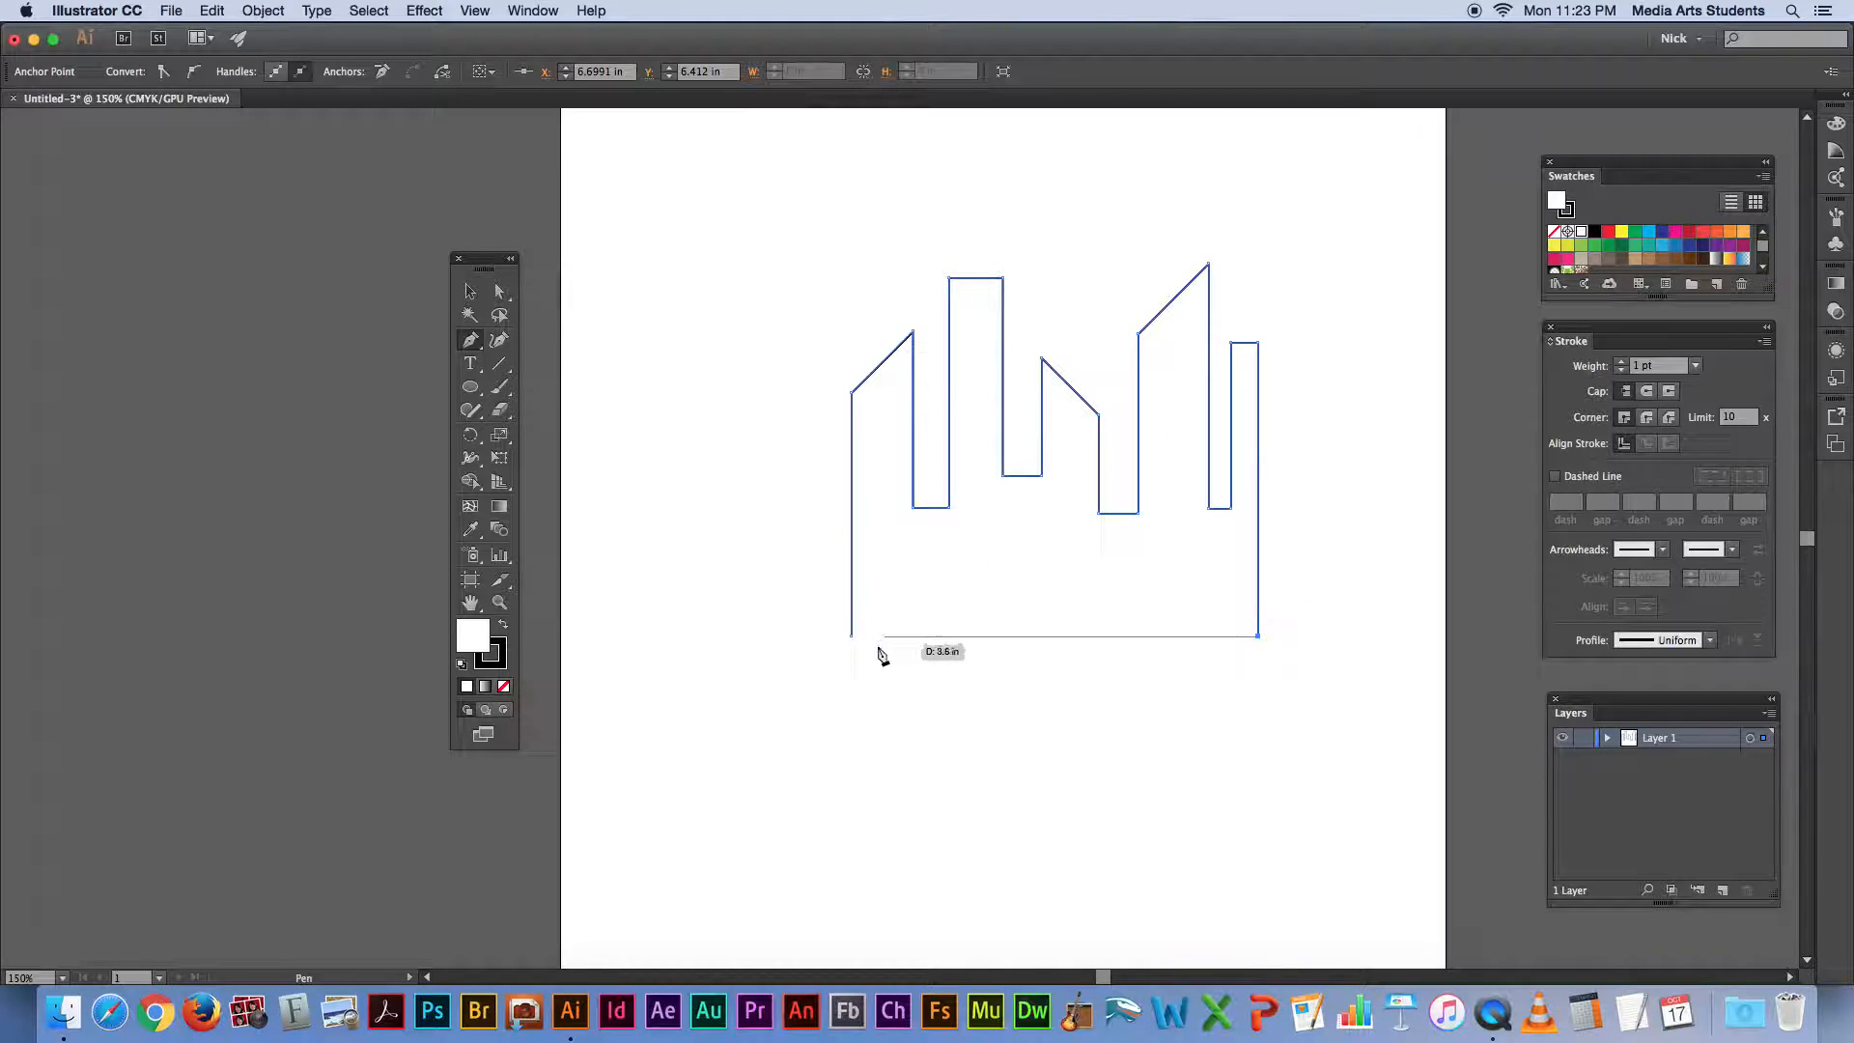
{"action": "left_click", "coordinate": [851, 637]}
Step: Deselect the finished skyline and move it to the artboard's upper-right area, centred at about X 6.2 in, Y 3.62 in
{"action": "left_click", "coordinate": [471, 291]}
{"action": "left_click", "coordinate": [786, 298]}
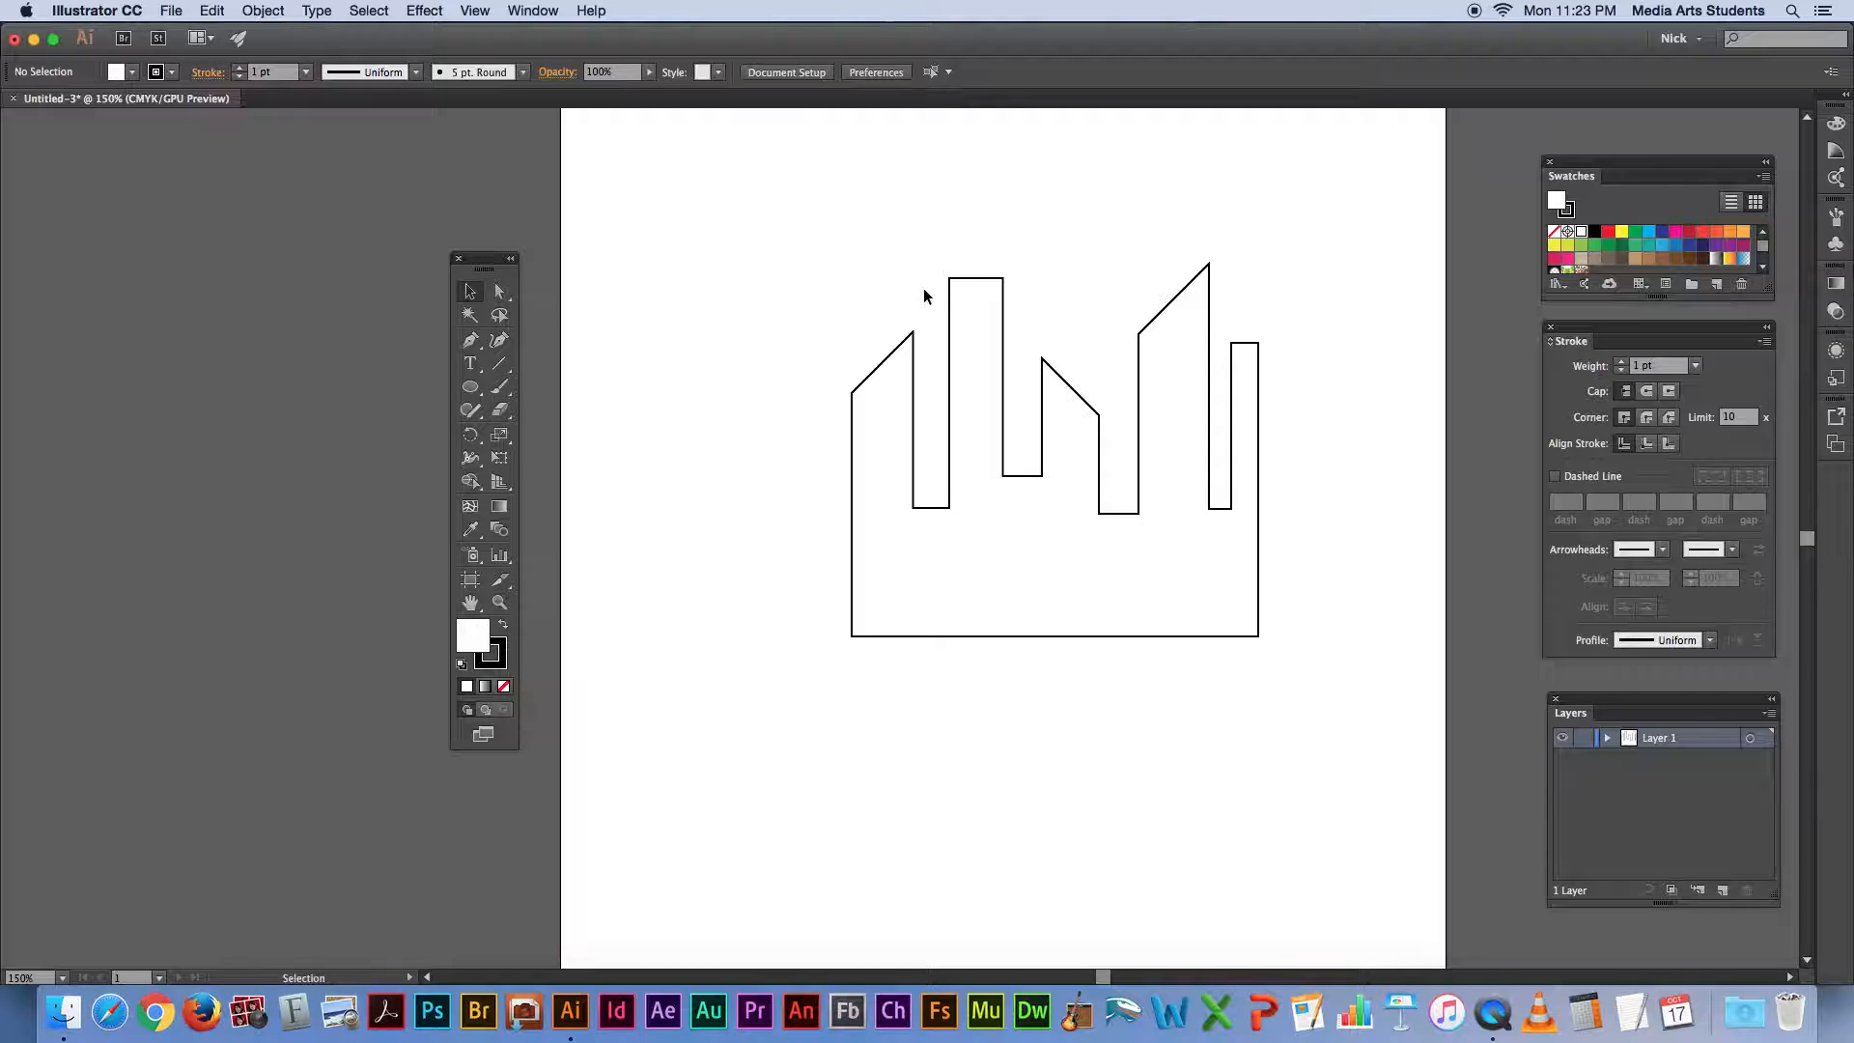
{"action": "left_click_drag", "start_coordinate": [975, 279], "coordinate": [1127, 180]}
Step: Start a second skyline freehand with the Pen tool in the artboard's lower-left area, with a tilted left wall about 2.5 in high and a slanted roof
{"action": "left_click", "coordinate": [470, 343]}
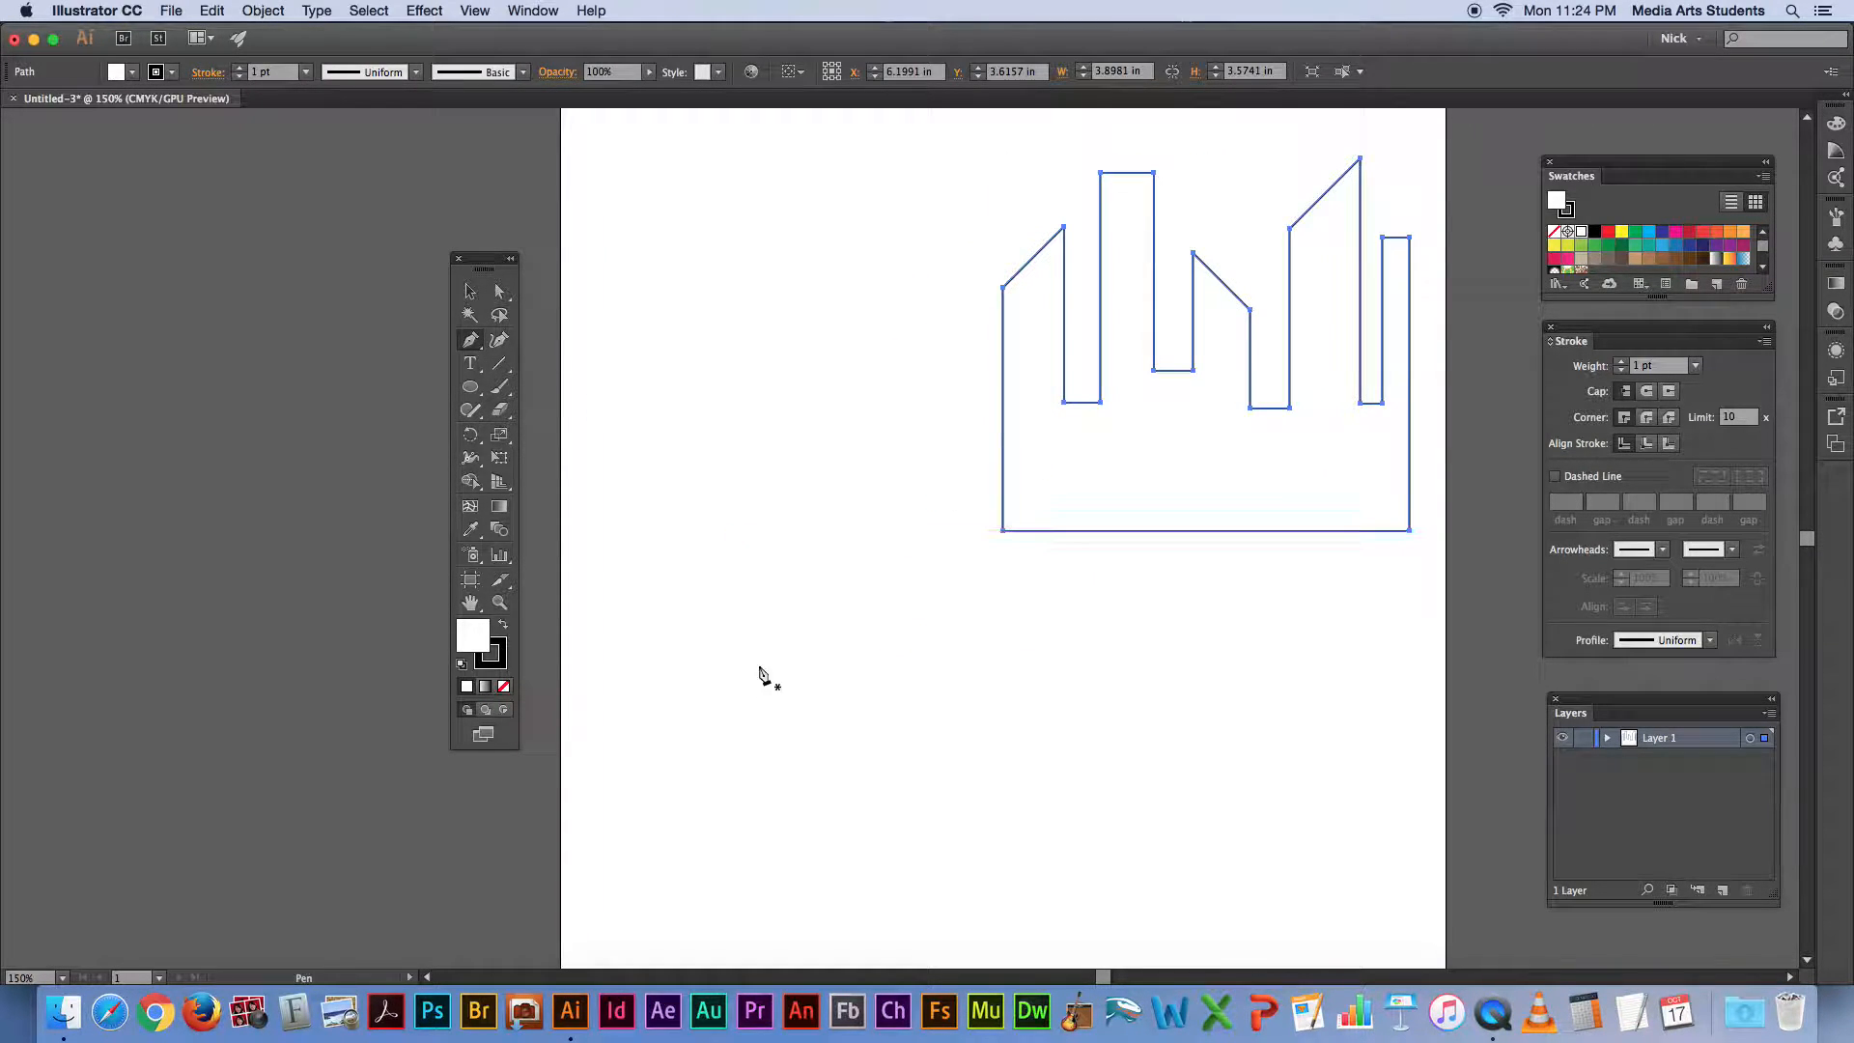
{"action": "left_click", "coordinate": [722, 840]}
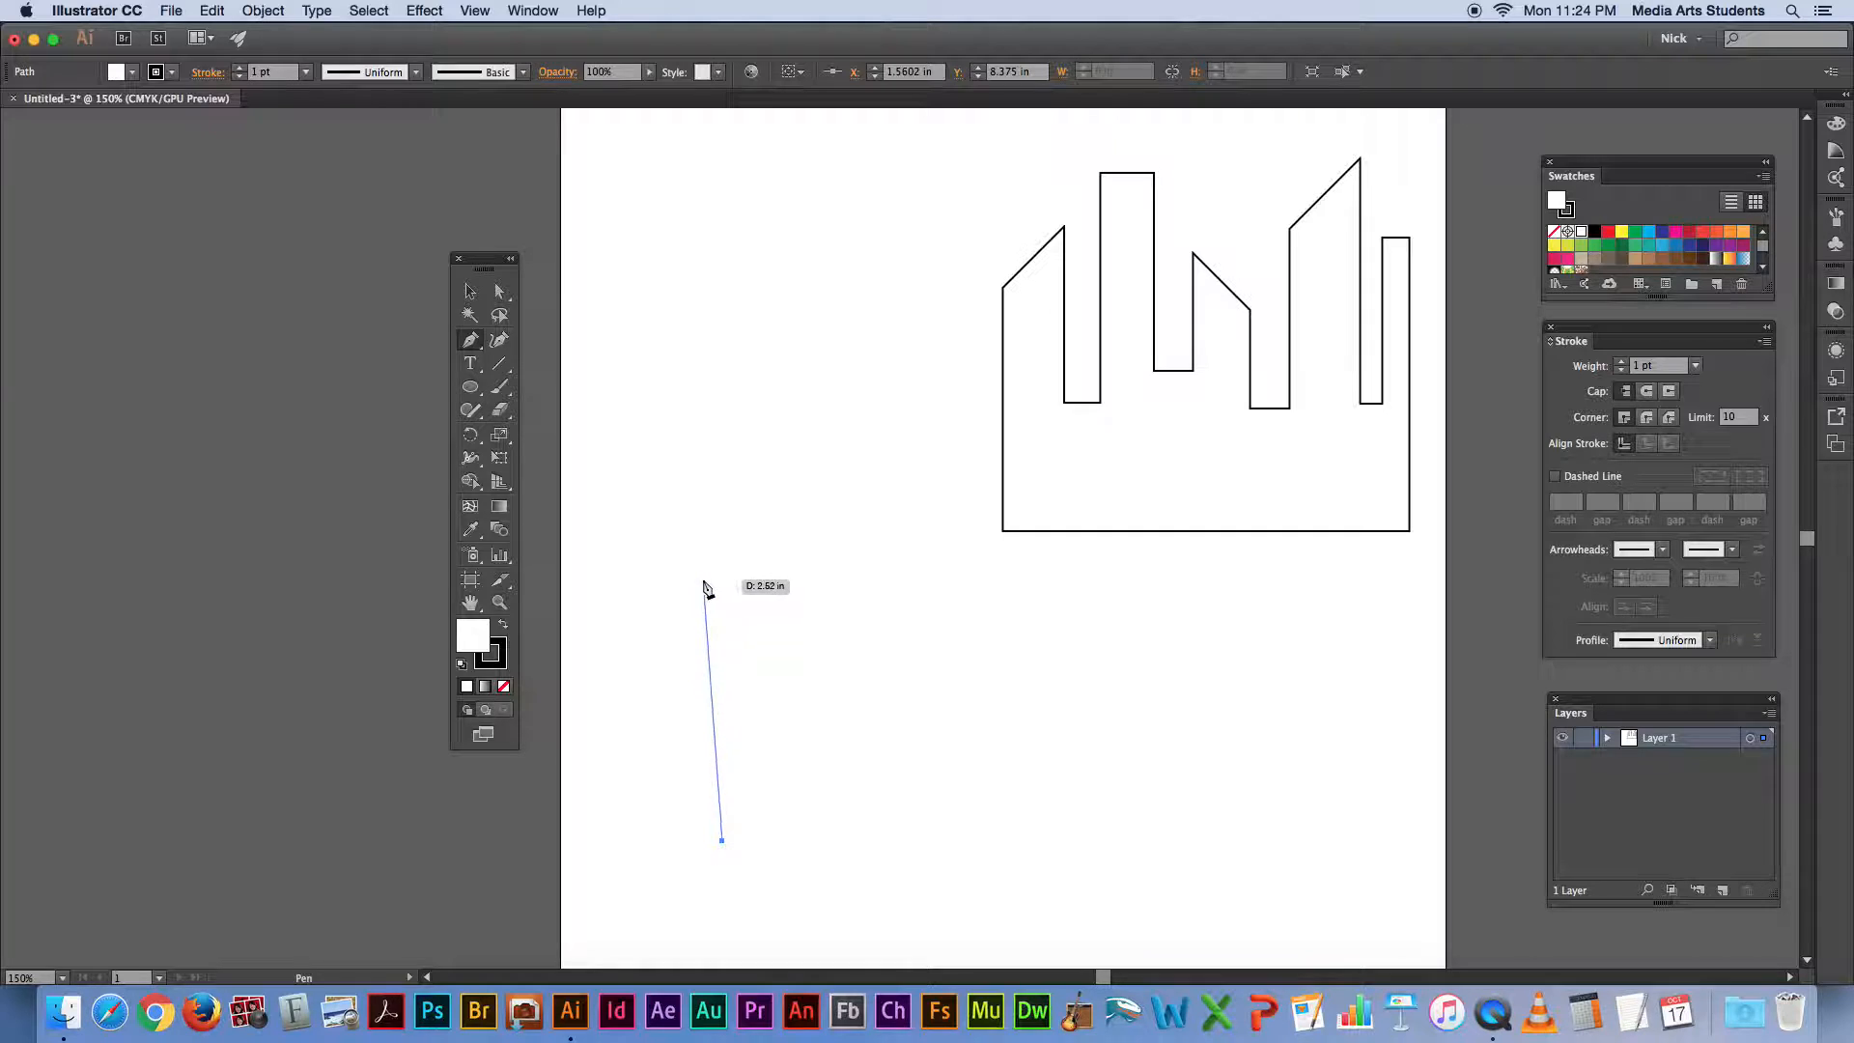
{"action": "left_click", "coordinate": [704, 579]}
{"action": "left_click", "coordinate": [746, 548]}
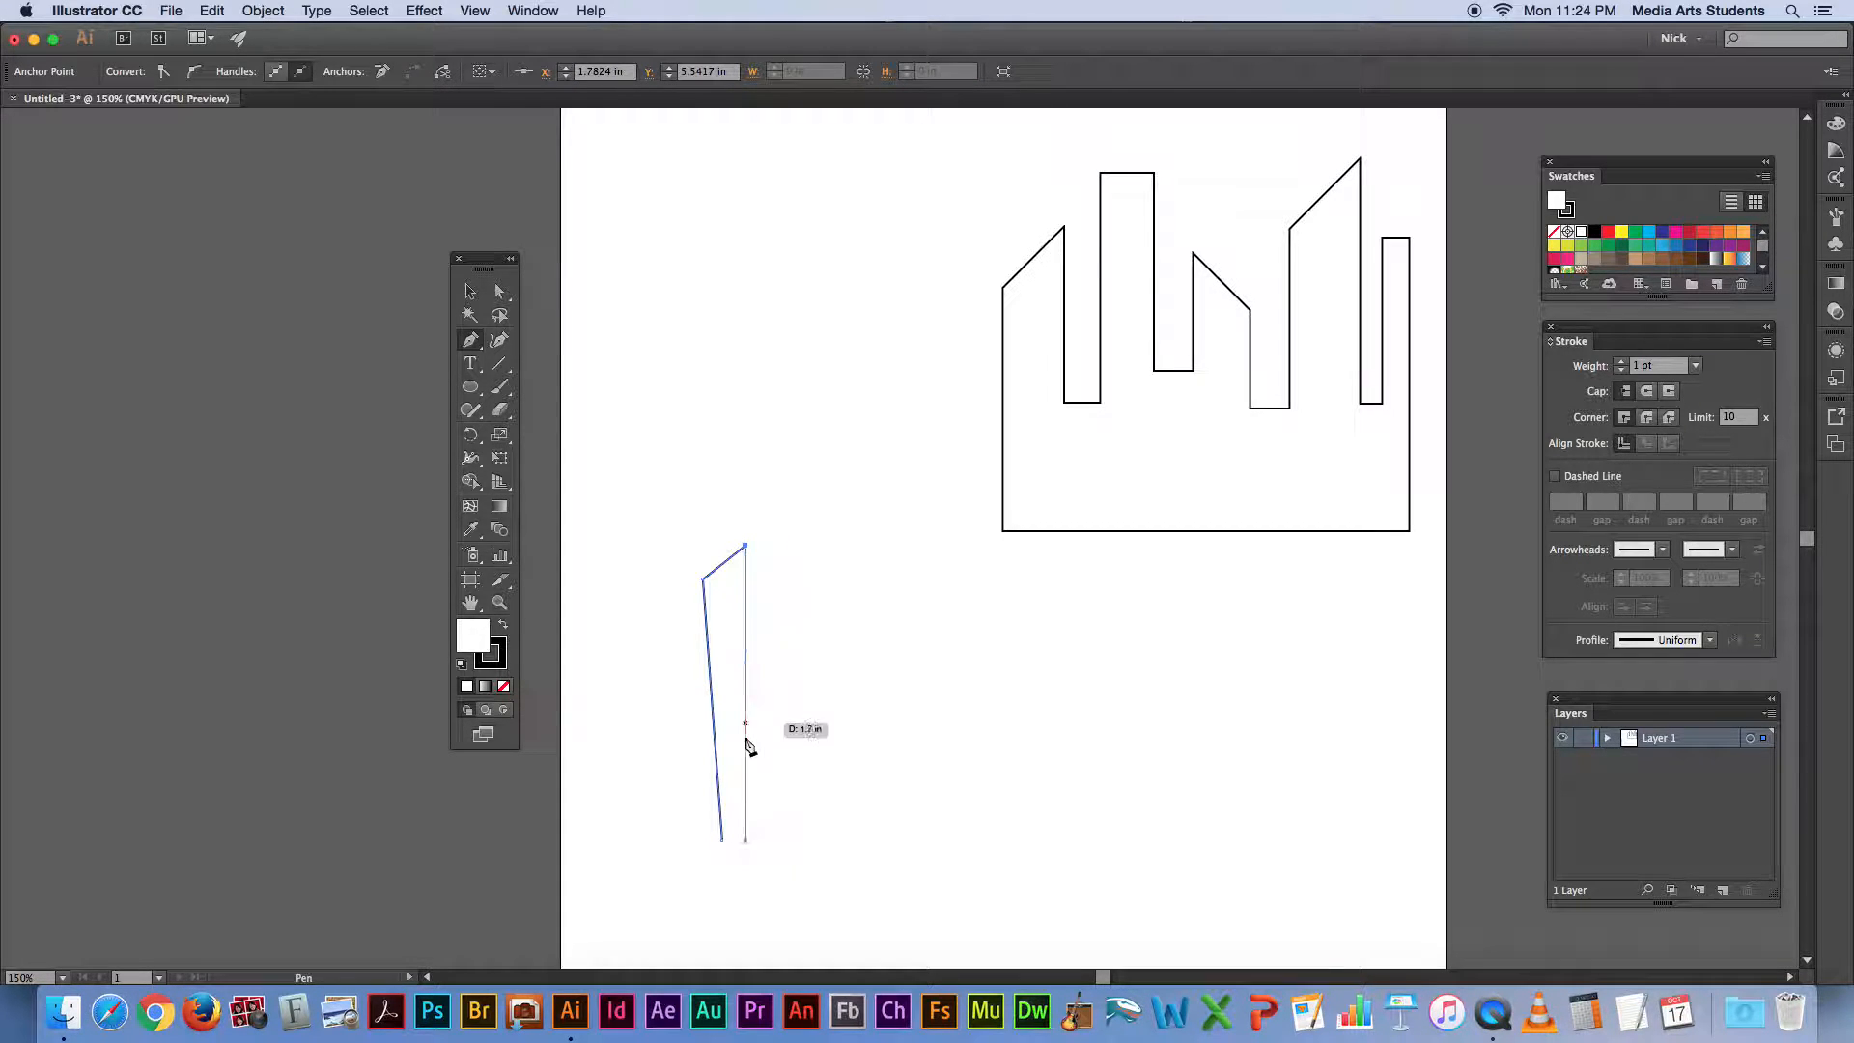
{"action": "left_click", "coordinate": [745, 774]}
Step: Extend the freehand skyline across a narrow gap with a flat-roofed tower whose left wall is about 2.4 in high
{"action": "left_click", "coordinate": [766, 772]}
{"action": "left_click", "coordinate": [765, 523]}
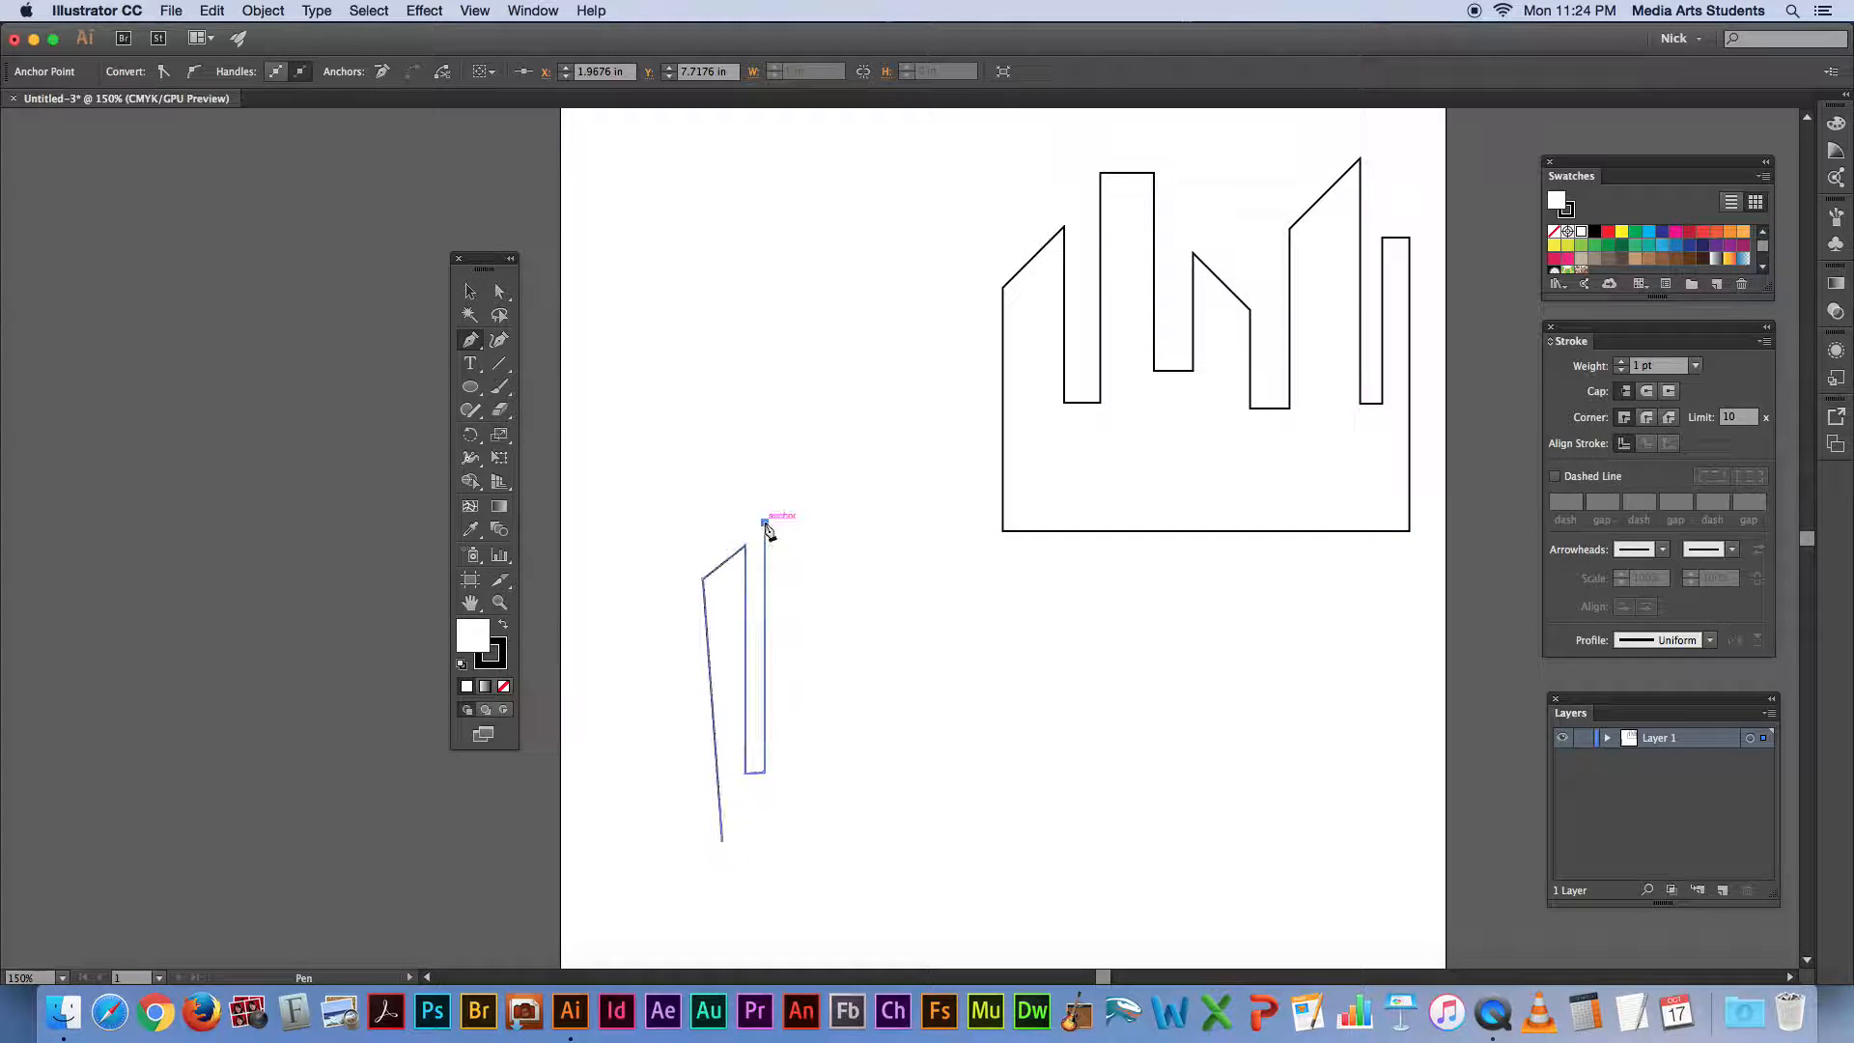
{"action": "left_click", "coordinate": [802, 523]}
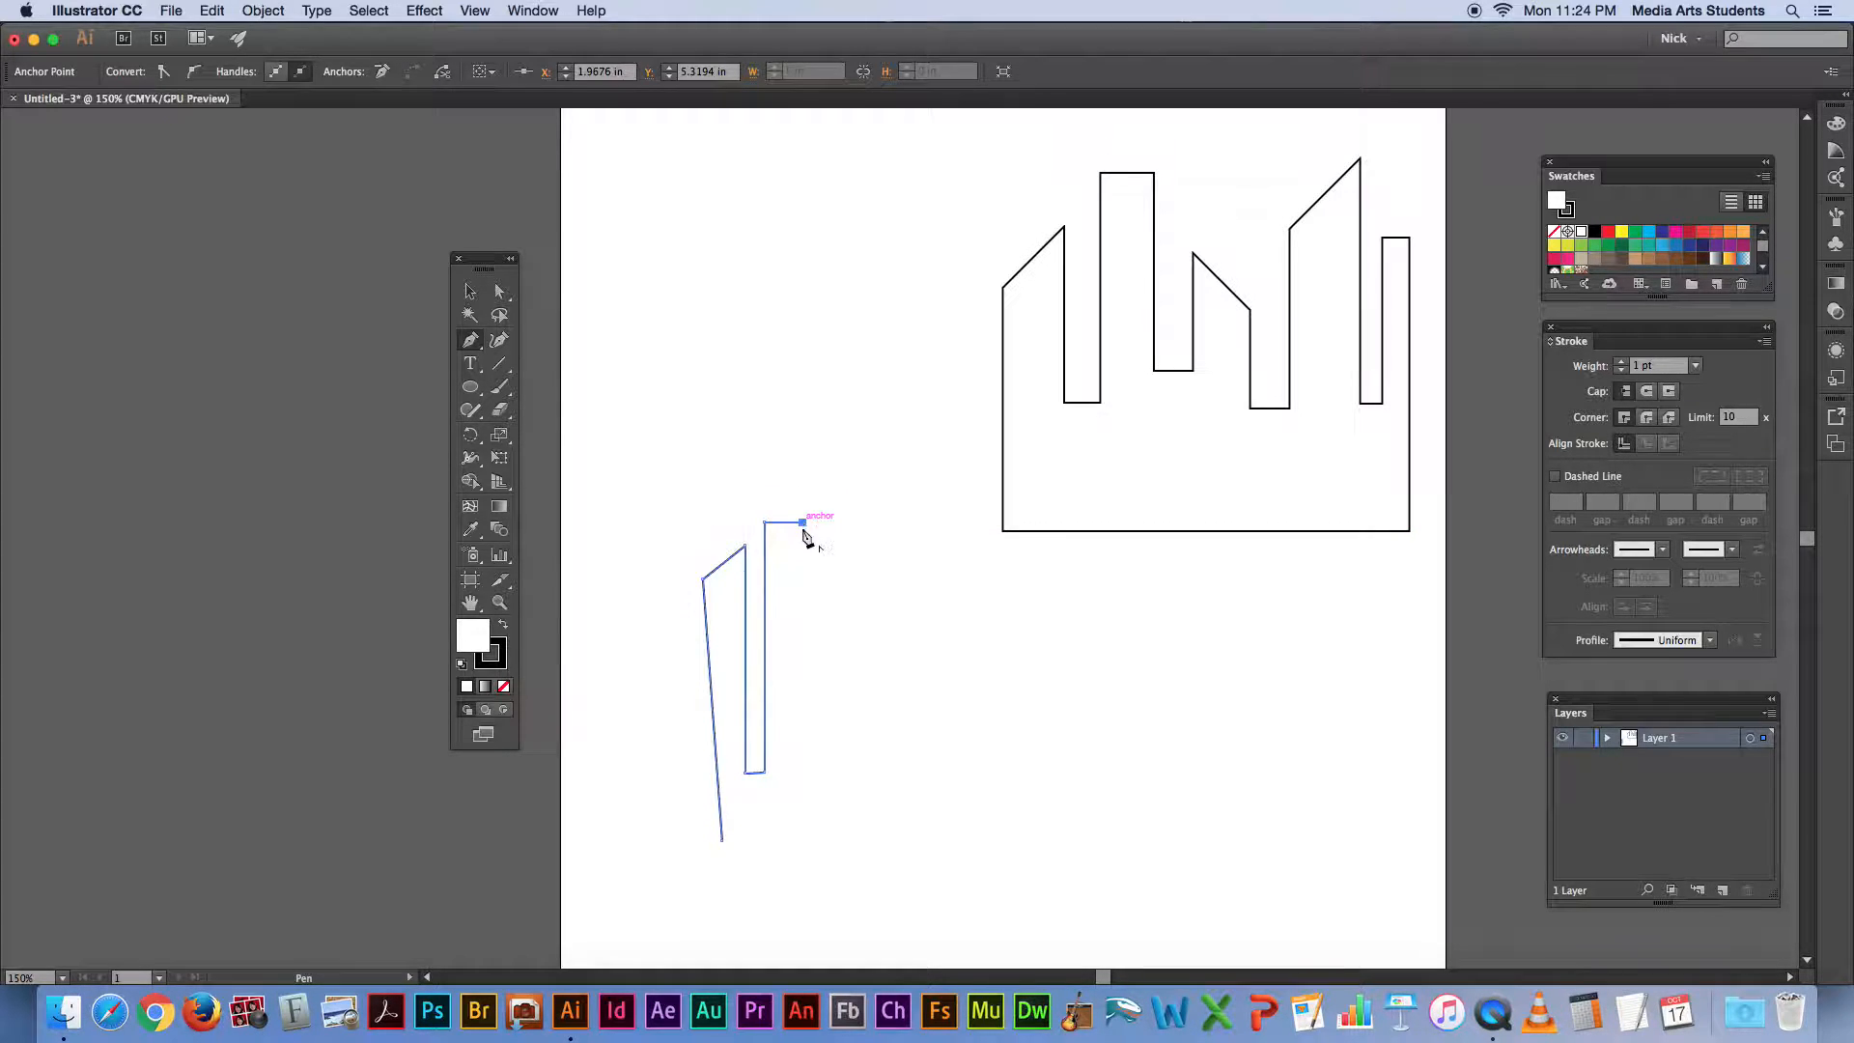
{"action": "left_click", "coordinate": [796, 722]}
Step: Add a third freehand building with a left wall about 1.06 in high, a roof sloping down and a slightly tilted right wall
{"action": "left_click", "coordinate": [818, 722]}
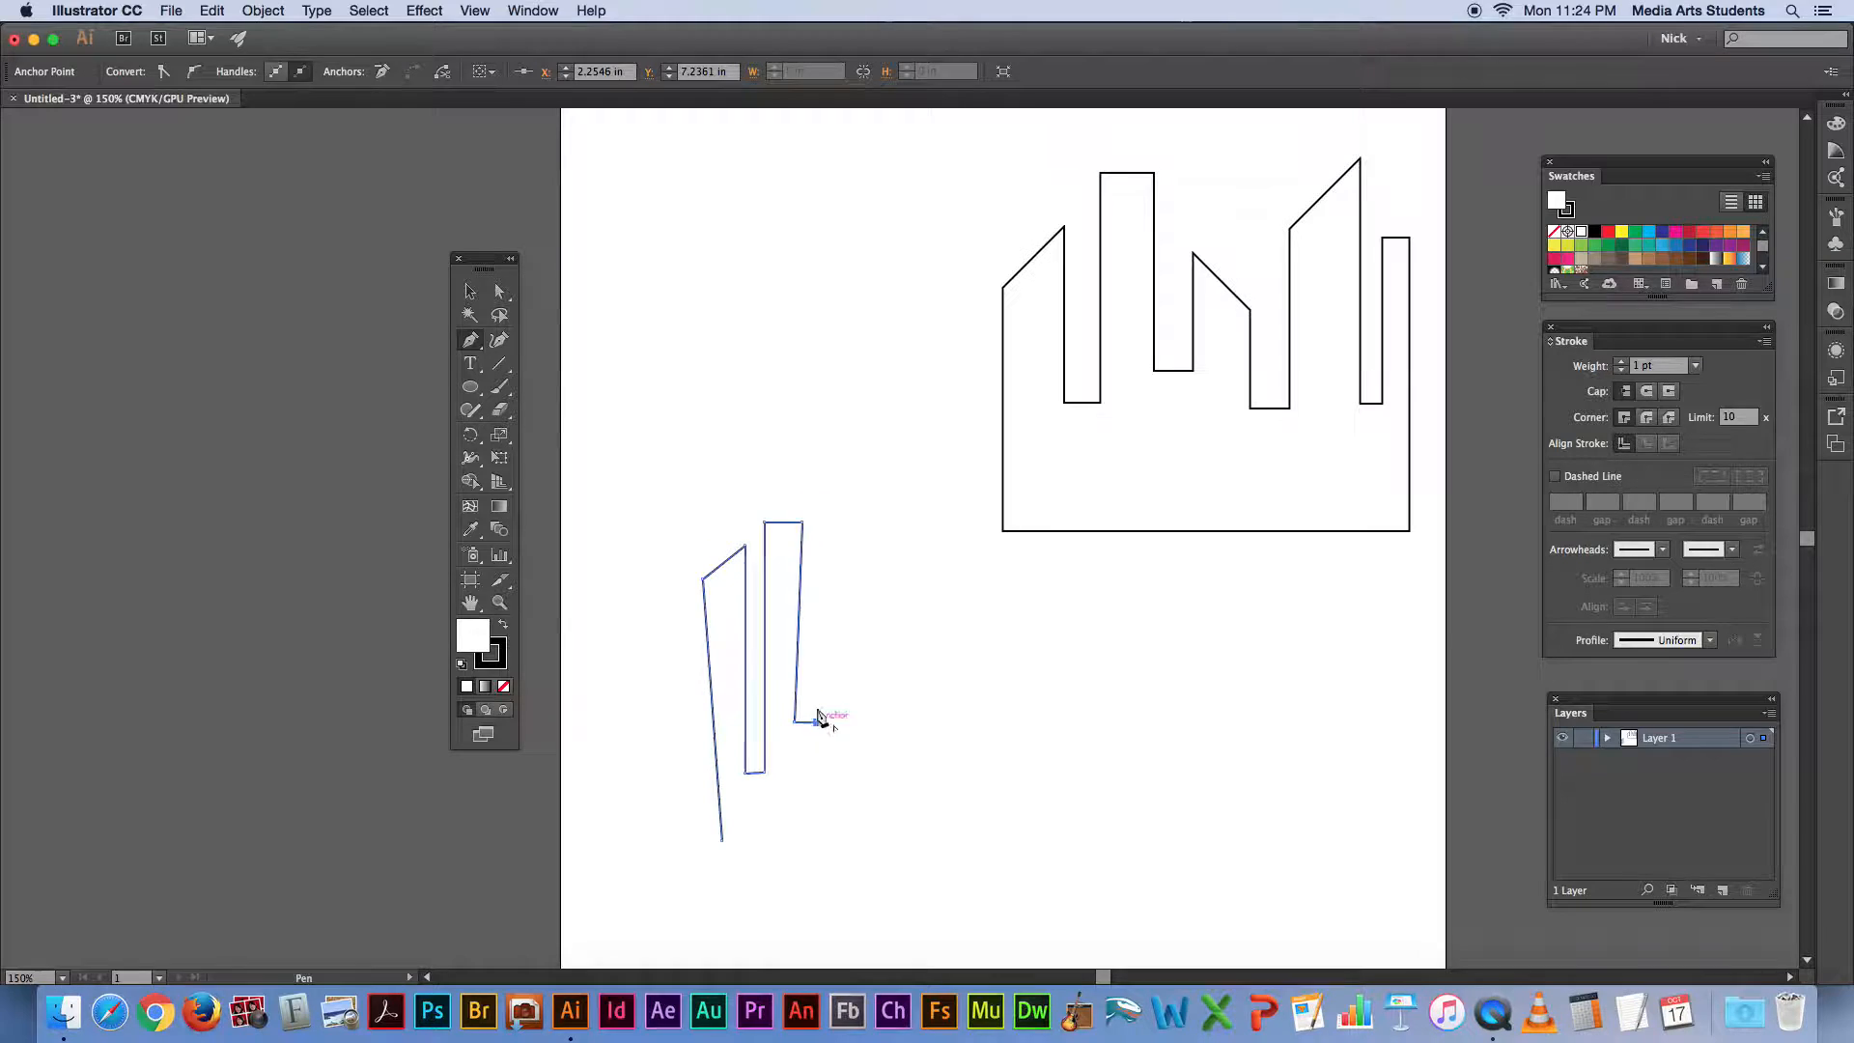
{"action": "left_click", "coordinate": [817, 611]}
{"action": "left_click", "coordinate": [862, 657]}
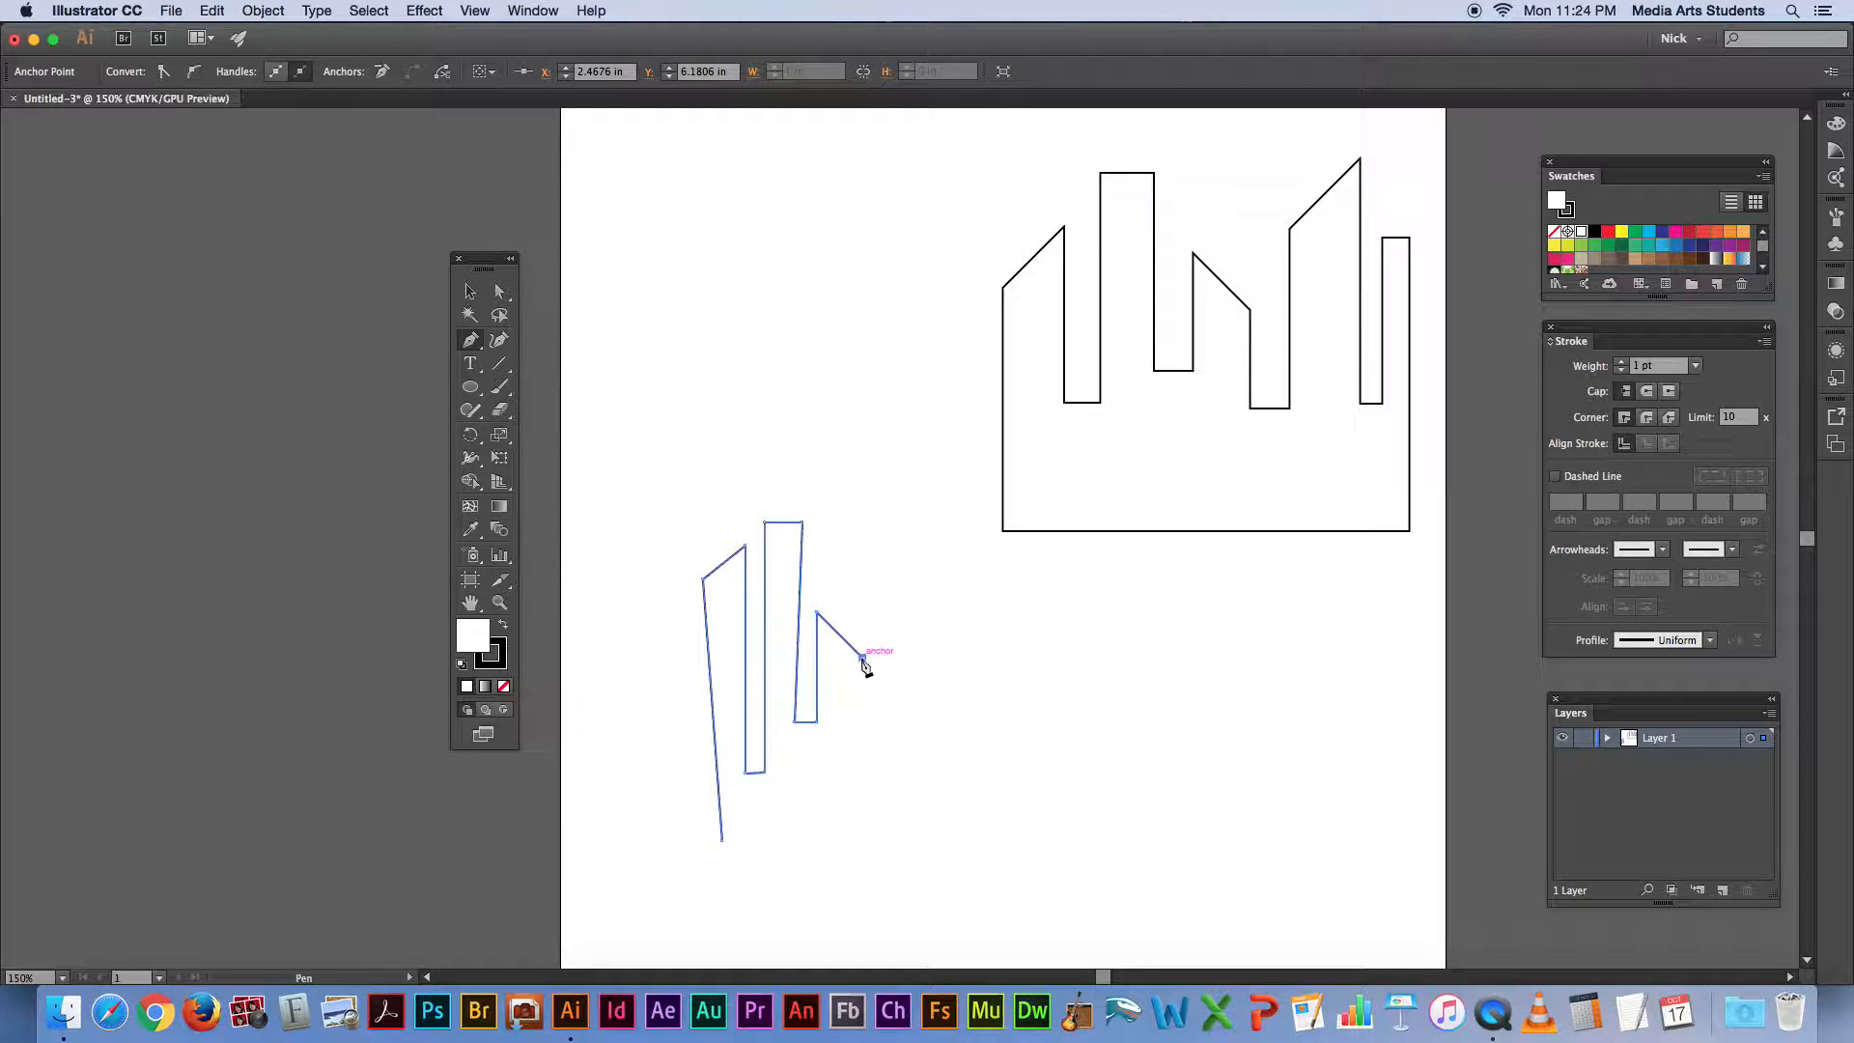
{"action": "left_click", "coordinate": [856, 766]}
Step: Continue across a short gap and outline a fourth freehand building with a roof rising to a peak and a near-vertical right wall
{"action": "left_click", "coordinate": [880, 765]}
{"action": "left_click", "coordinate": [880, 619]}
{"action": "left_click", "coordinate": [918, 568]}
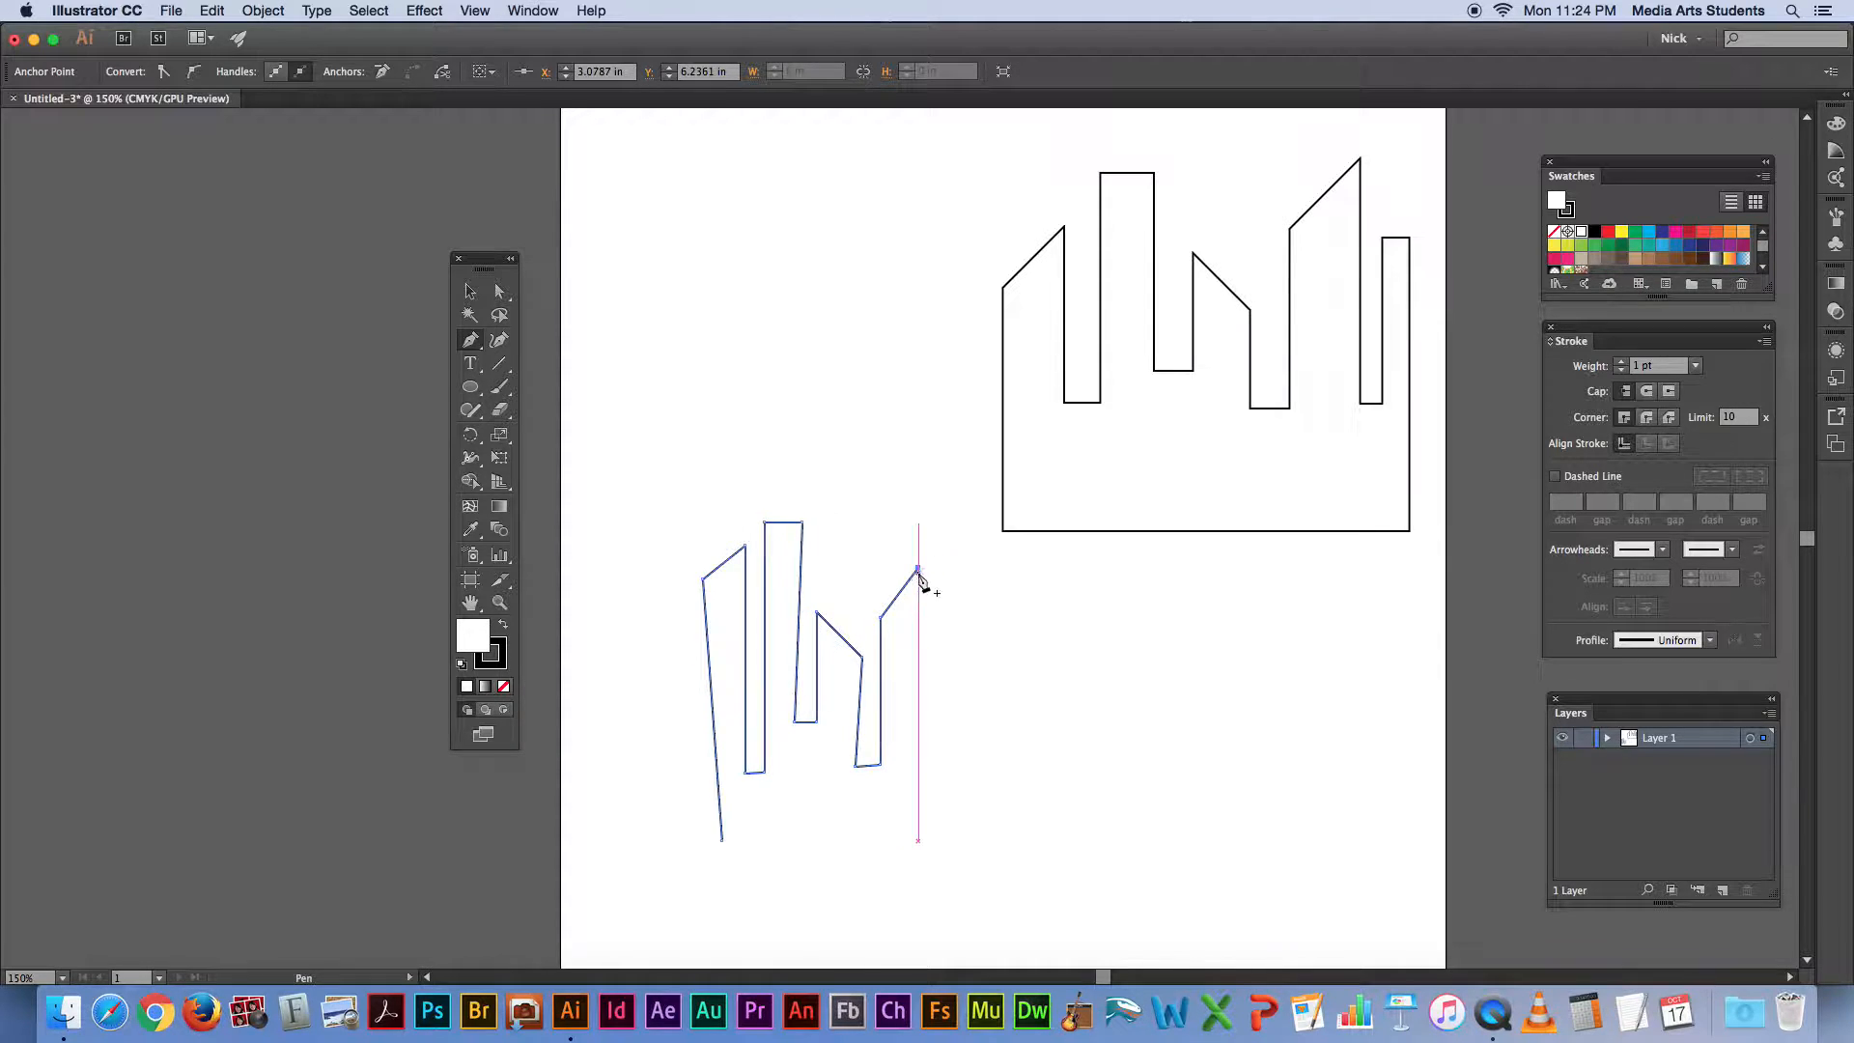
{"action": "left_click", "coordinate": [925, 756]}
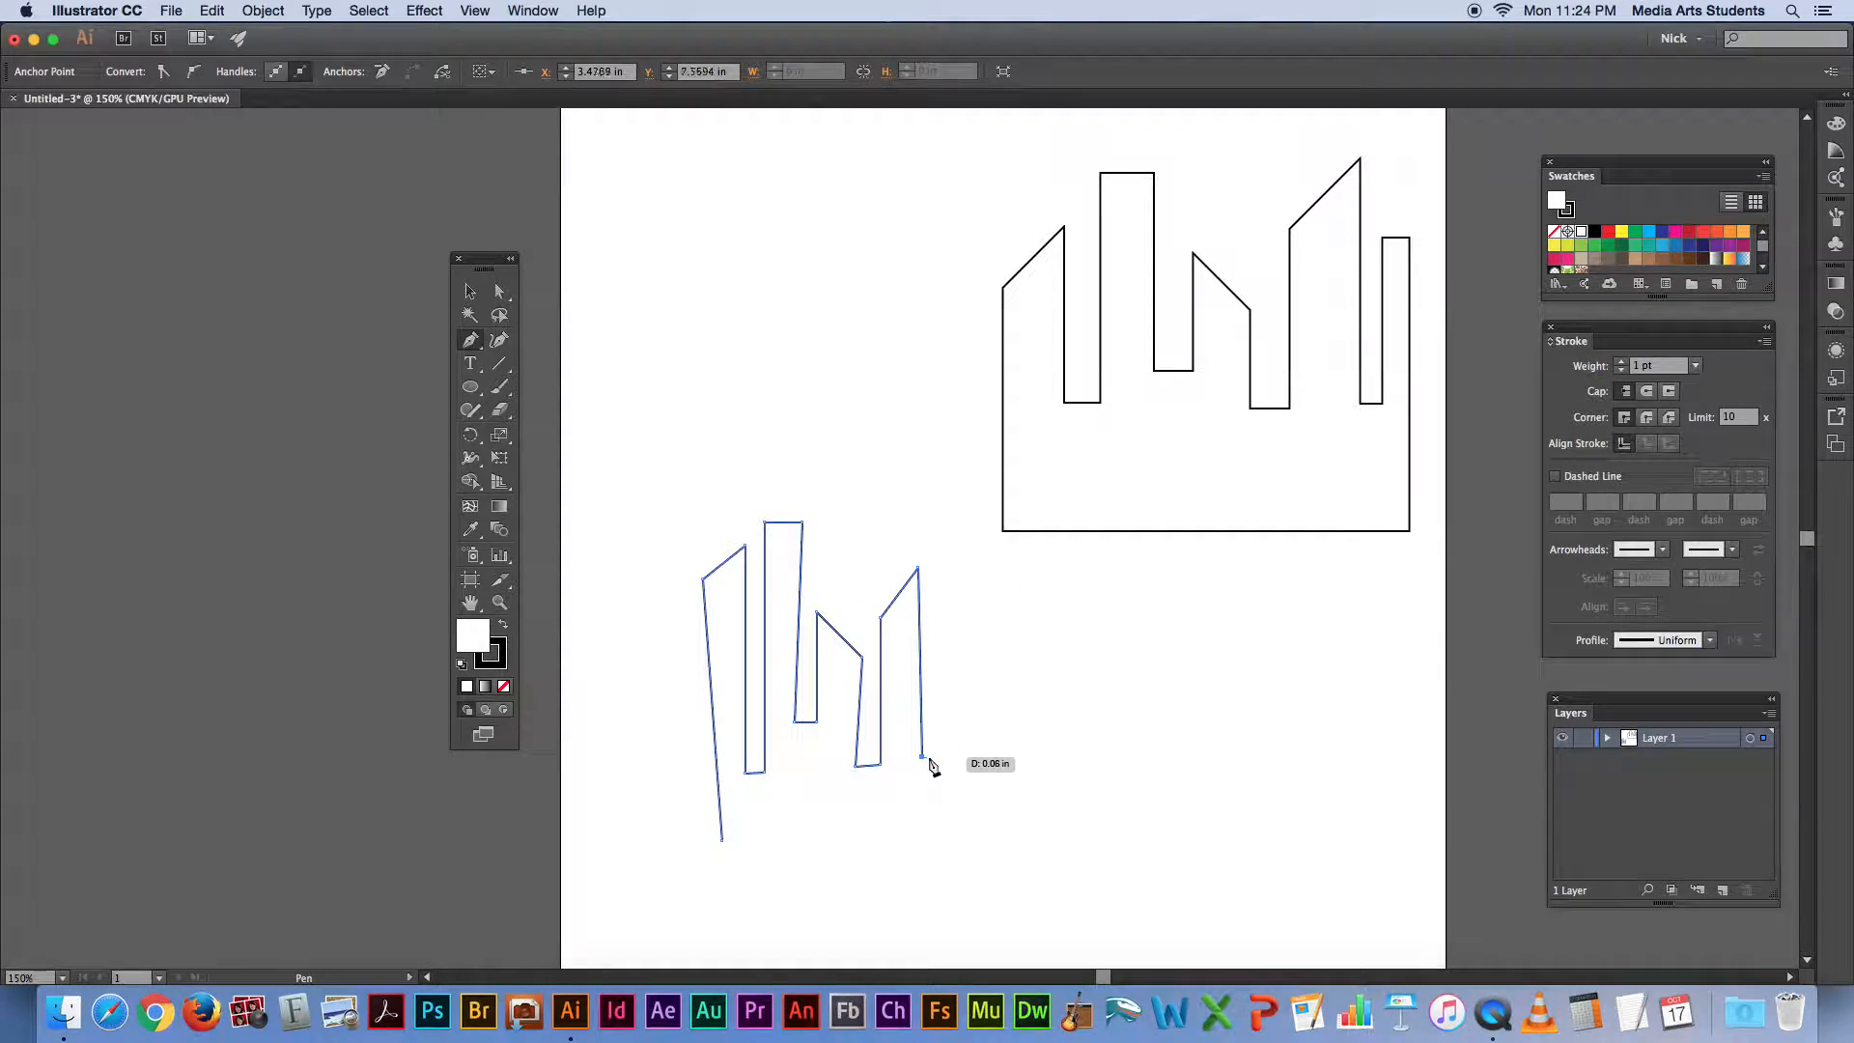
Step: Add a narrow last building with an inward-slanting right wall, and close the freehand skyline with a base about 2 in wide
{"action": "left_click", "coordinate": [928, 614]}
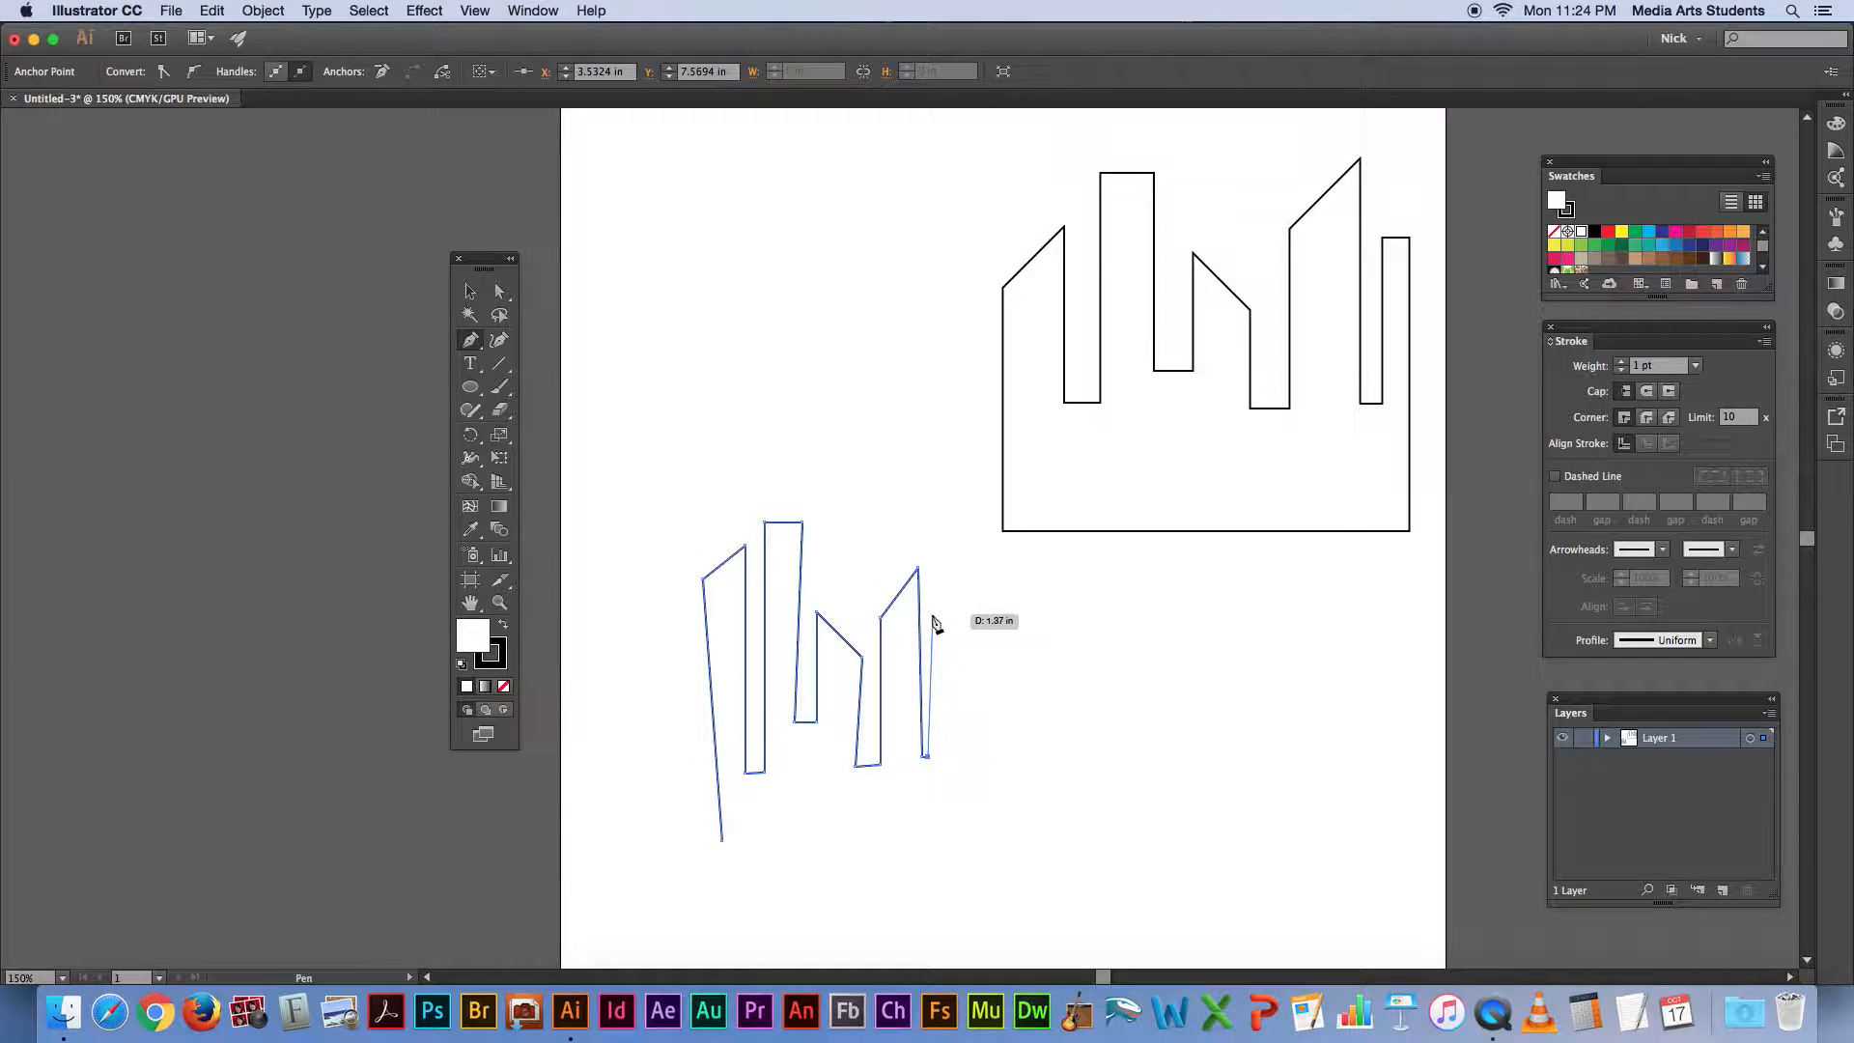
{"action": "left_click", "coordinate": [950, 610]}
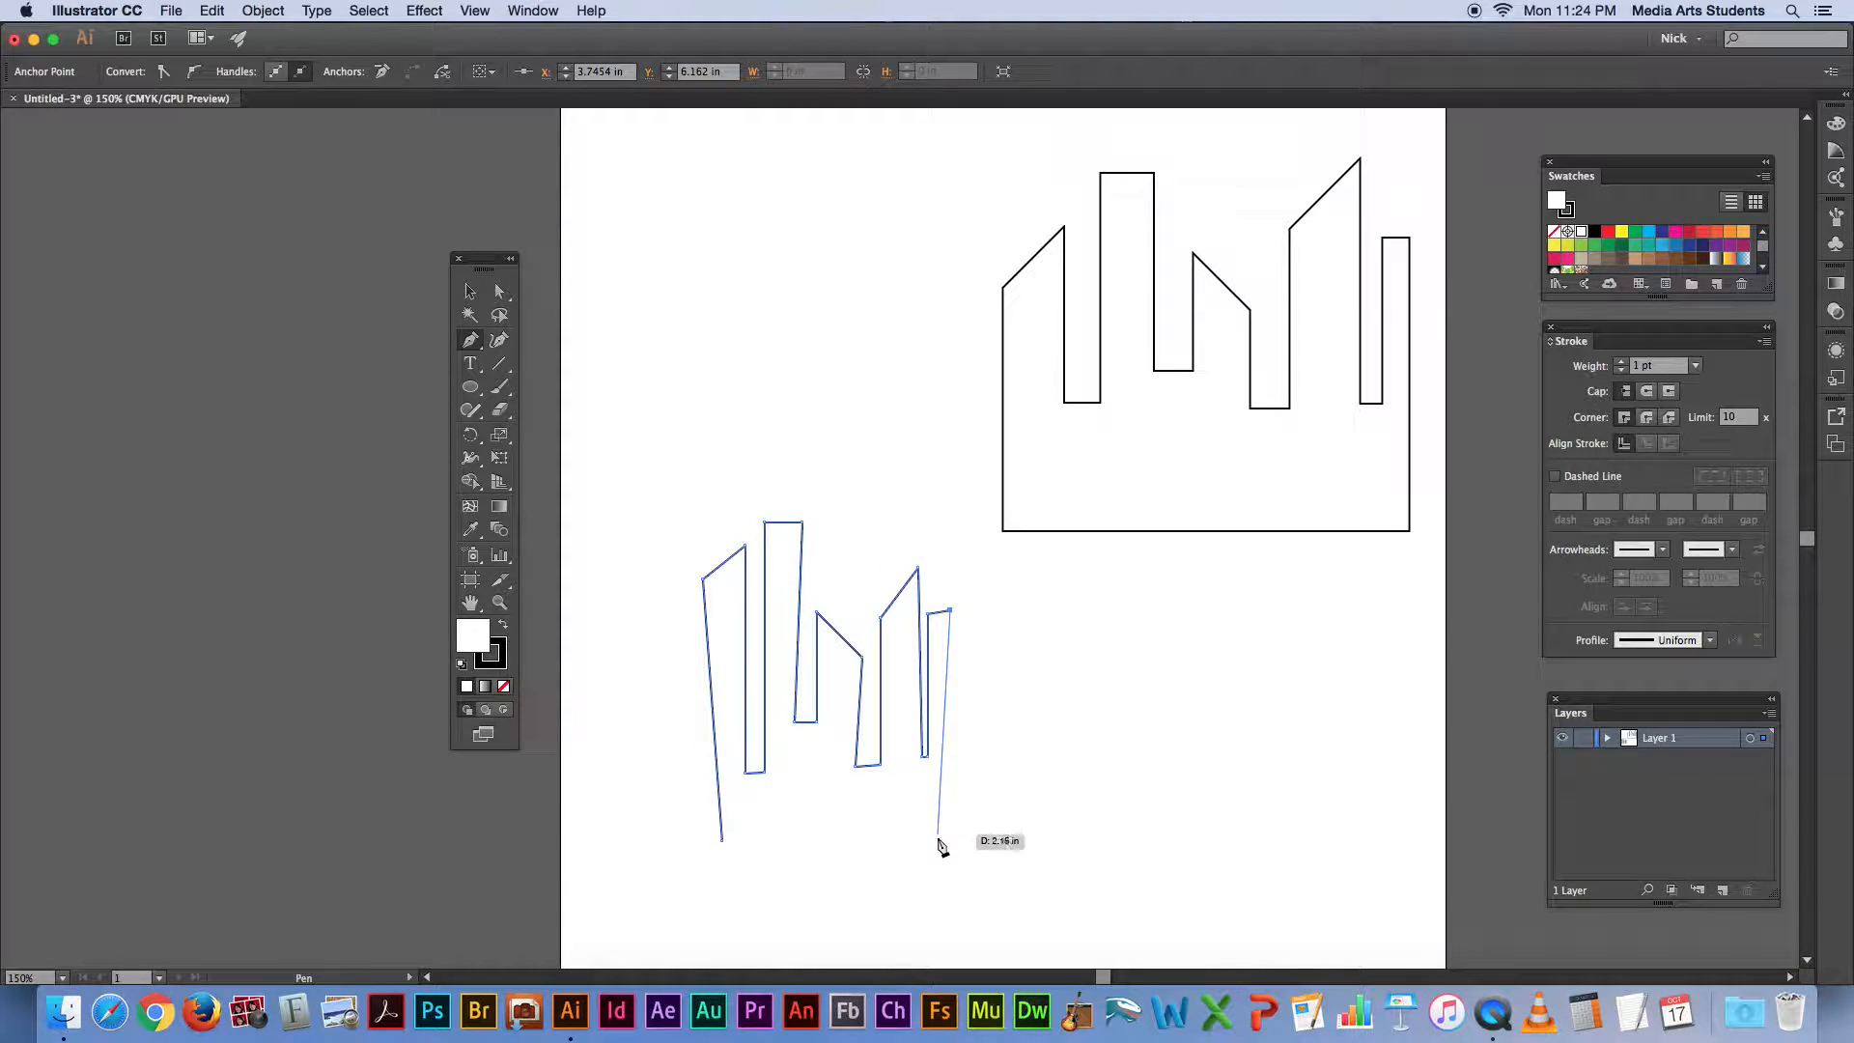
{"action": "left_click", "coordinate": [932, 841]}
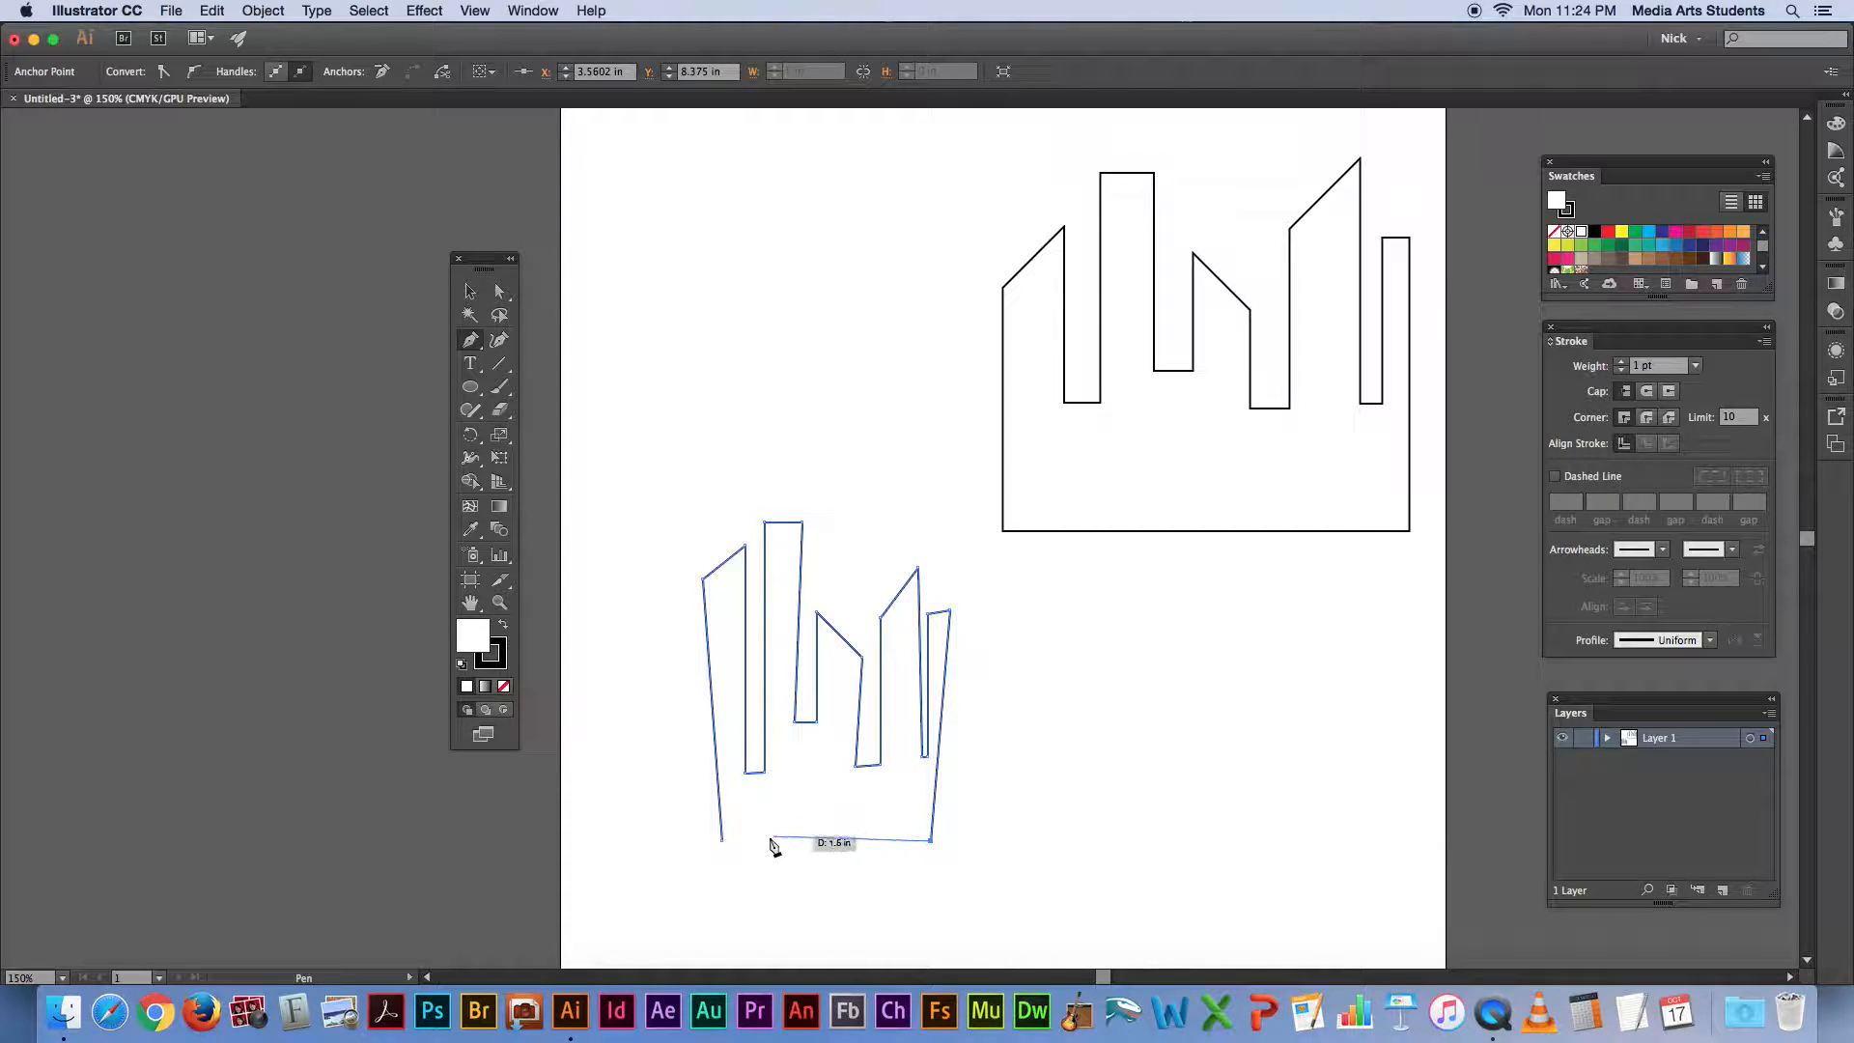
{"action": "left_click", "coordinate": [724, 843]}
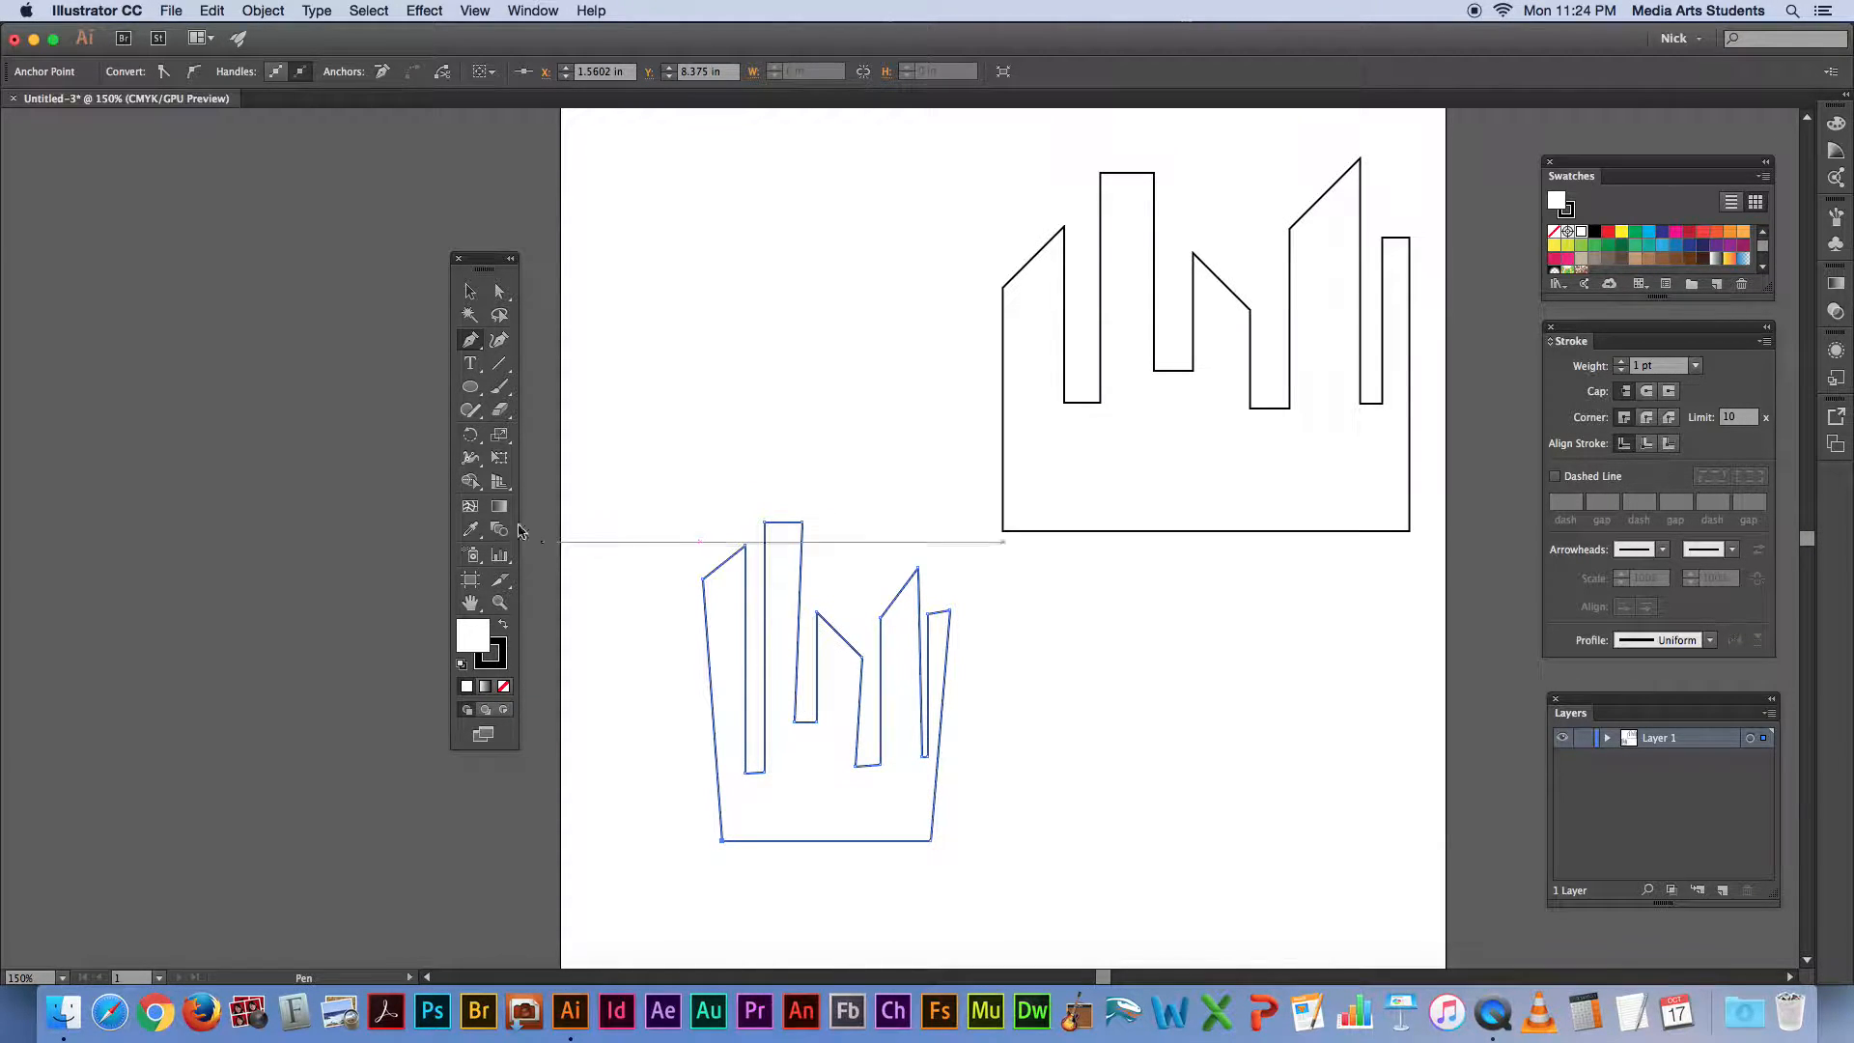
Step: Select both skyline shapes together and delete them from the artboard
{"action": "left_click", "coordinate": [472, 297]}
{"action": "left_click", "coordinate": [649, 414]}
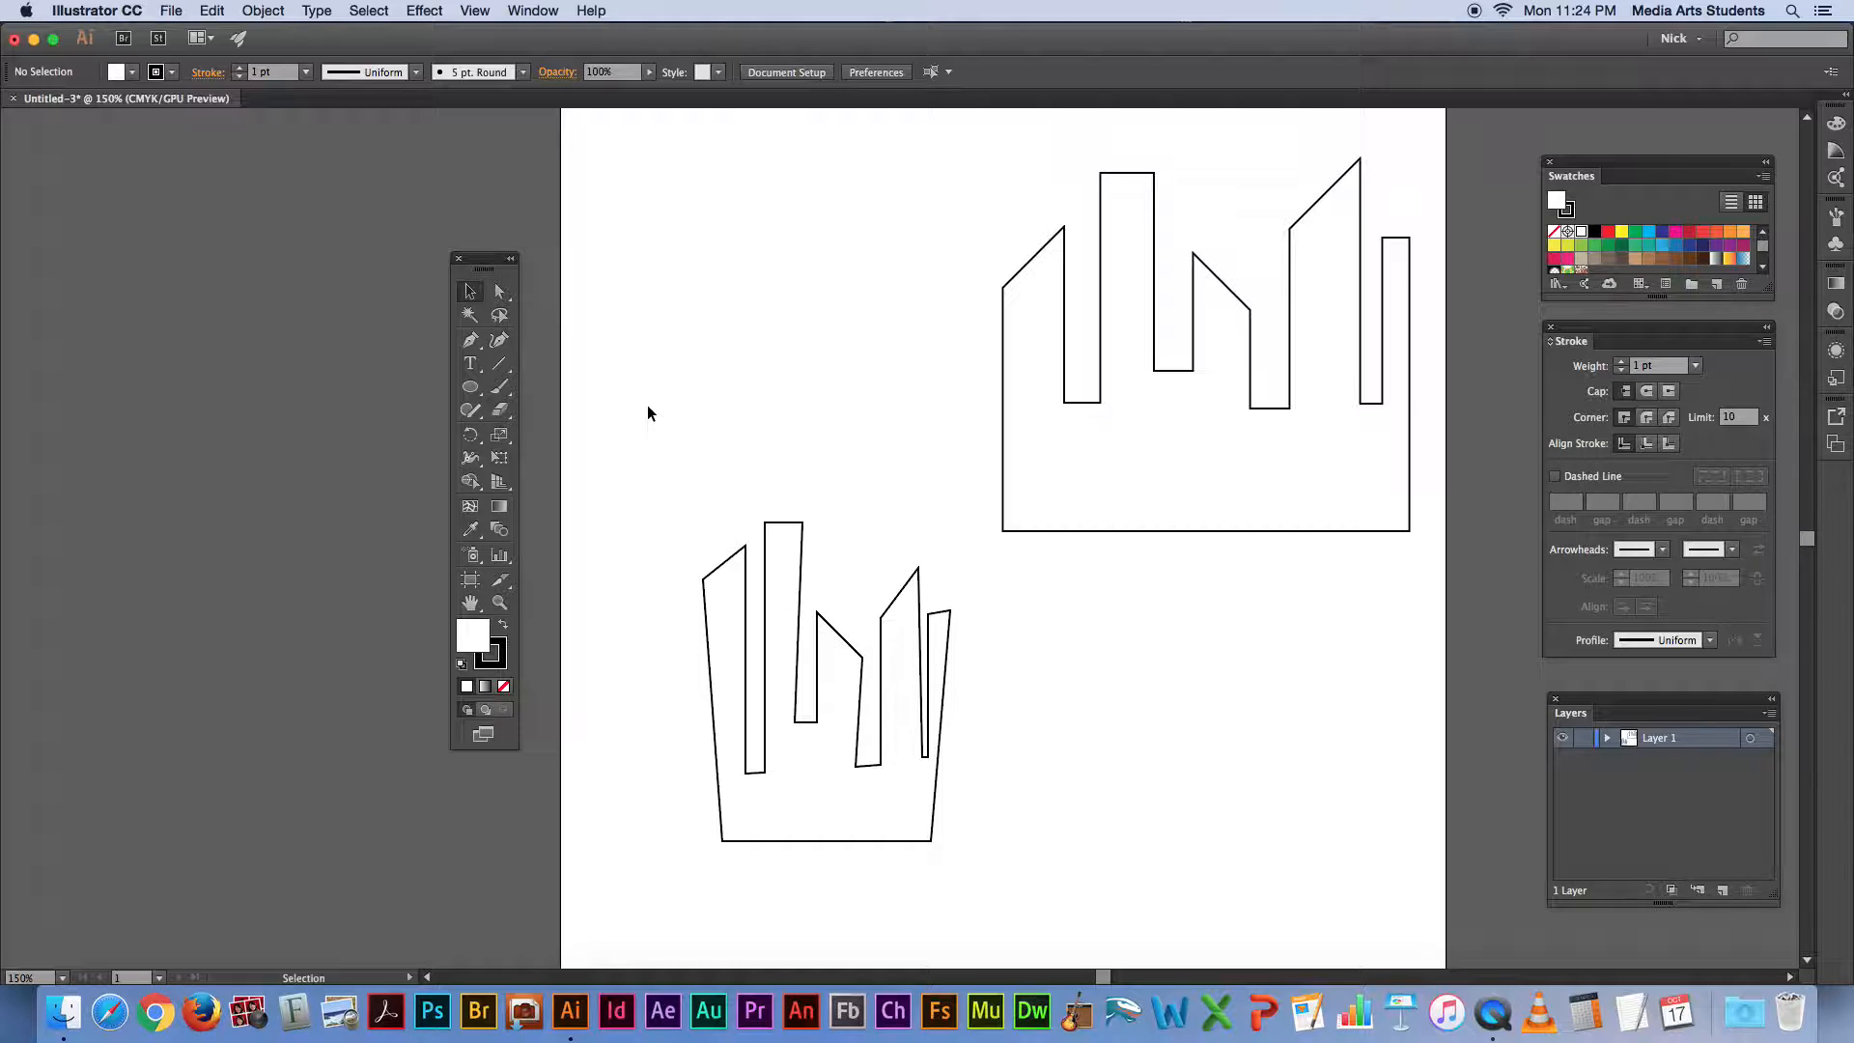
{"action": "left_click_drag", "start_coordinate": [759, 389], "coordinate": [1149, 742]}
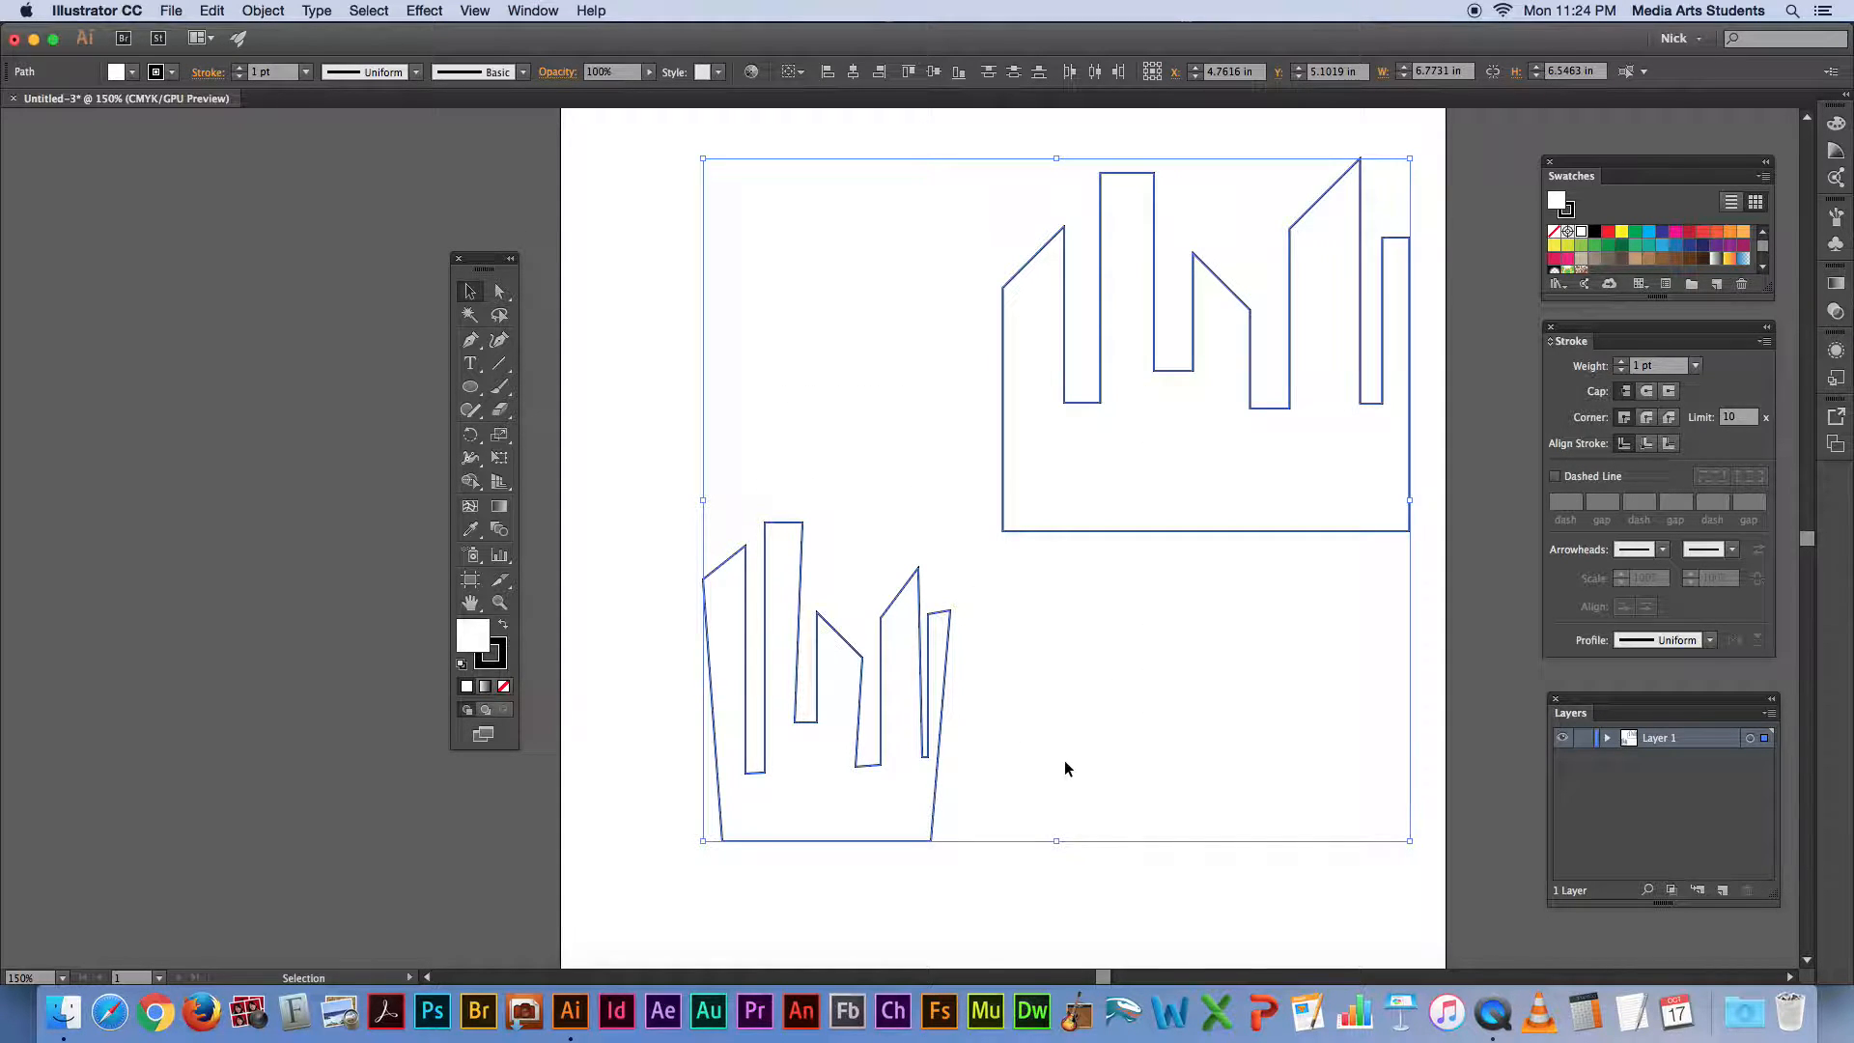
{"action": "key", "text": "Delete"}
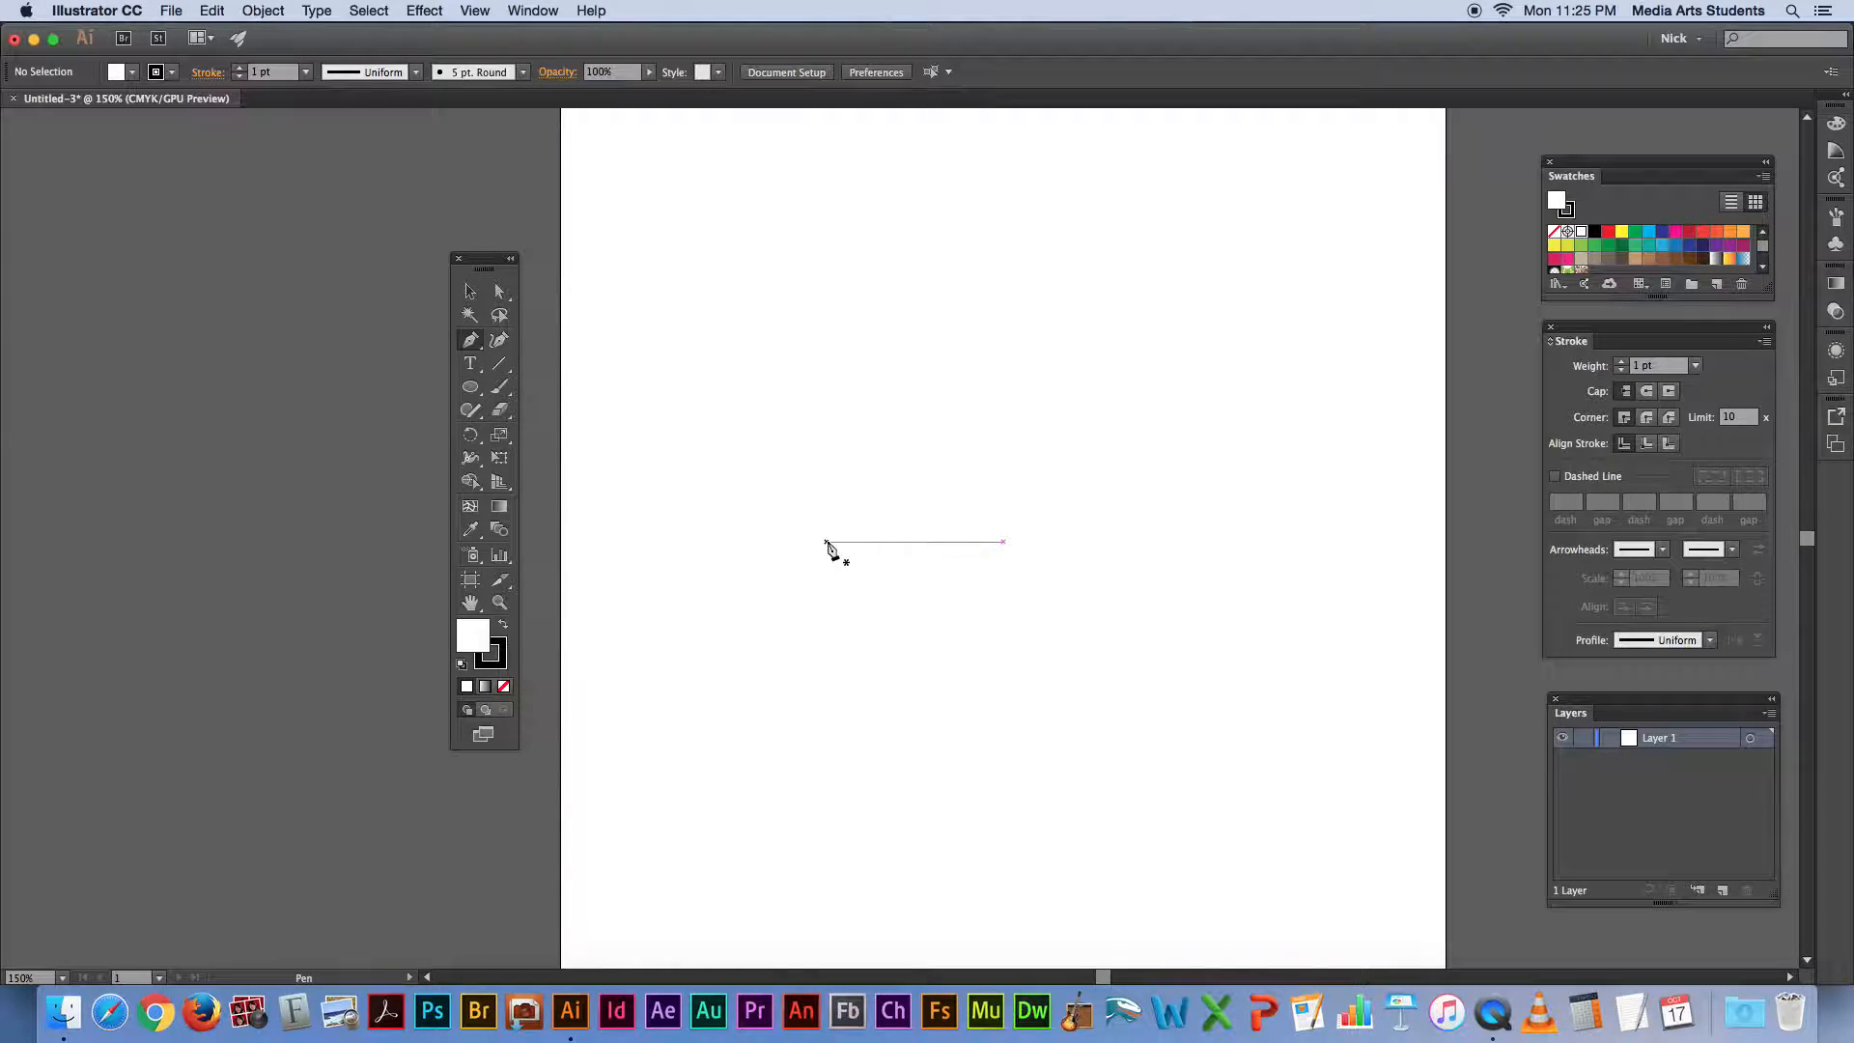
Step: Draw a curved path with the Pen tool, placing a smooth anchor about 4.05 in from the start and another about 2.4 in below it
{"action": "left_click", "coordinate": [804, 605]}
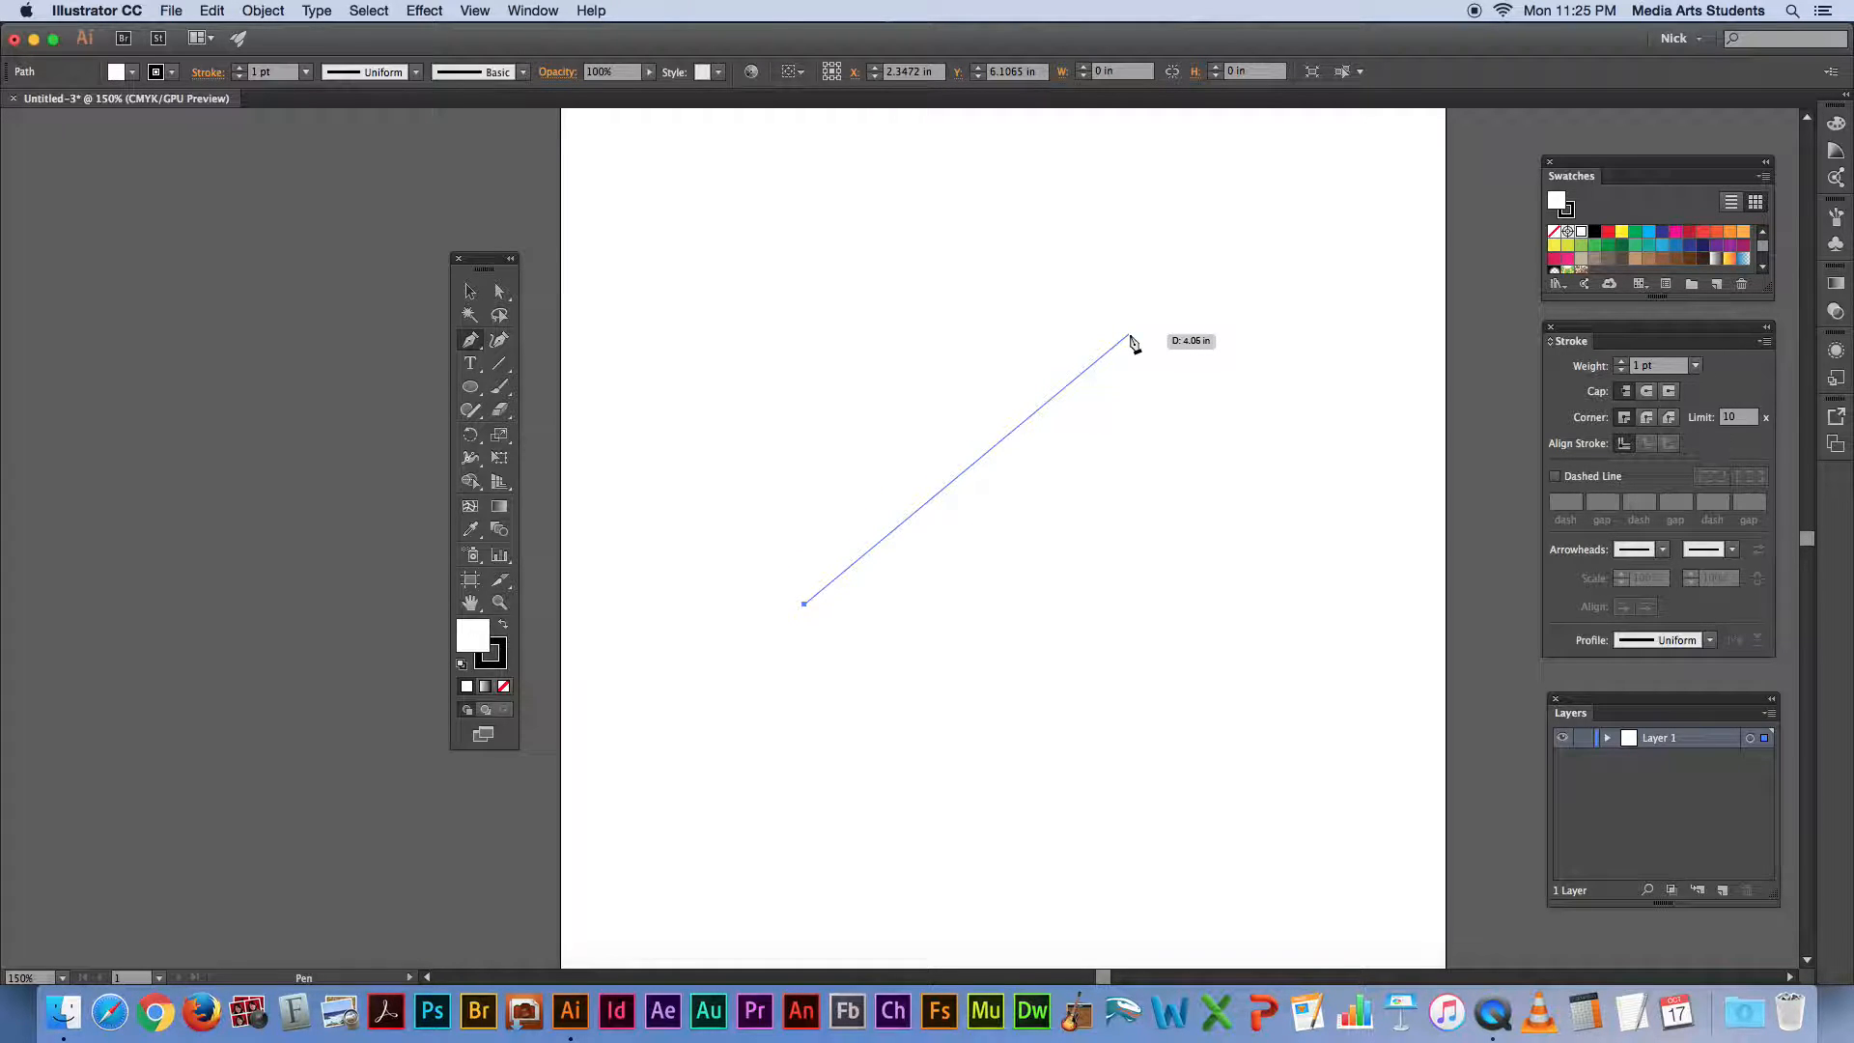
{"action": "left_click", "coordinate": [1130, 335]}
{"action": "left_click_drag", "start_coordinate": [1130, 336], "coordinate": [1328, 484]}
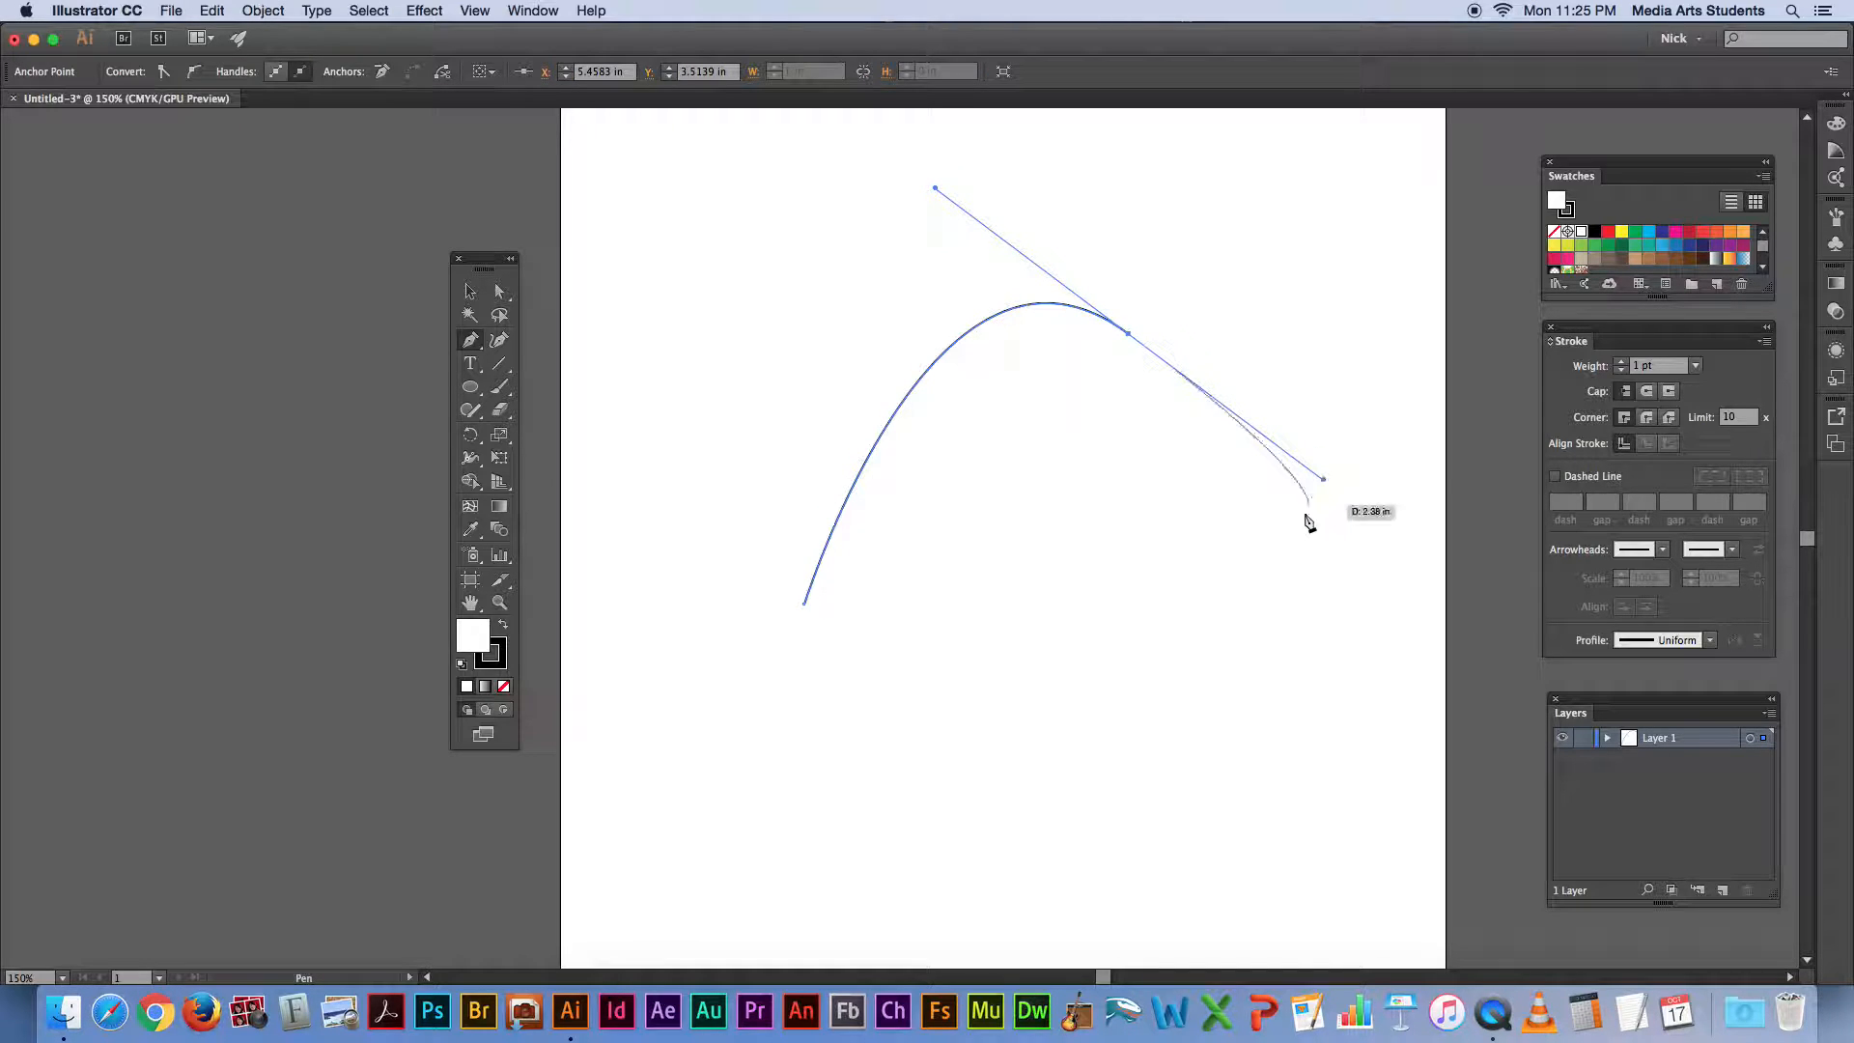
{"action": "key", "text": "space"}
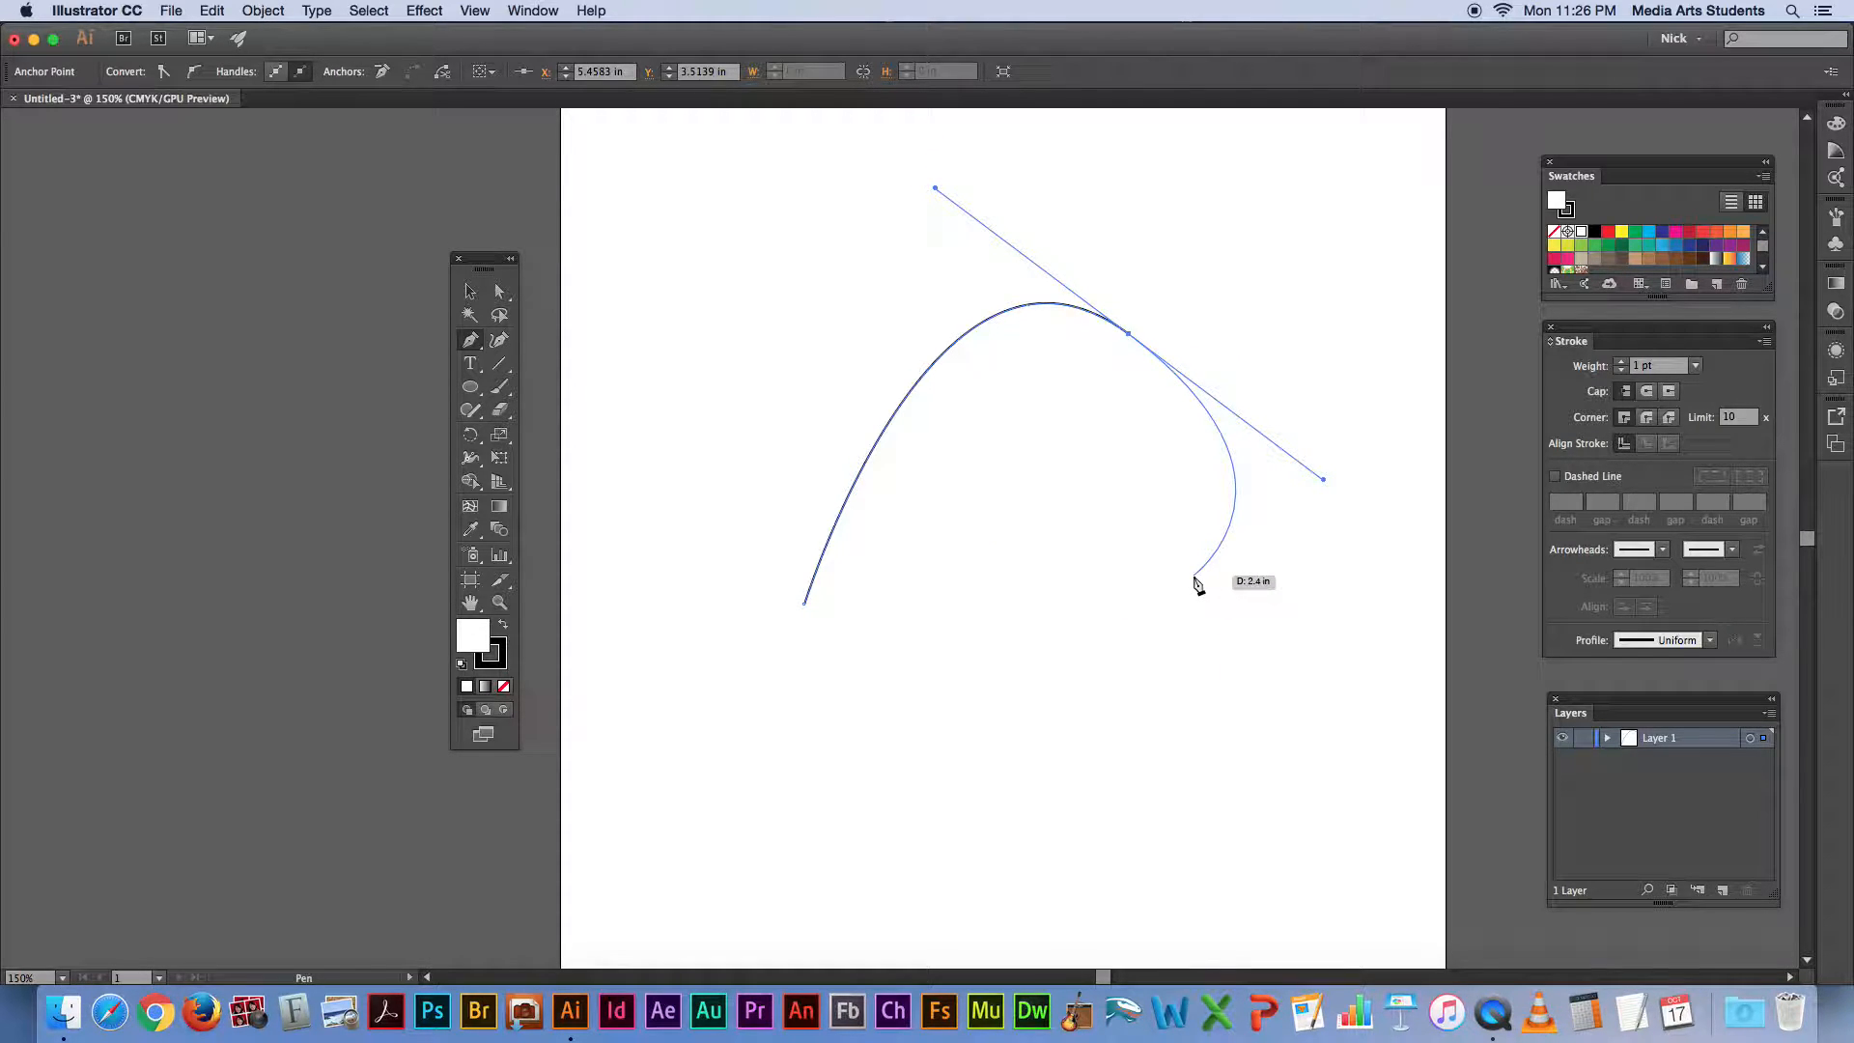
{"action": "left_click_drag", "start_coordinate": [1194, 577], "coordinate": [1127, 590]}
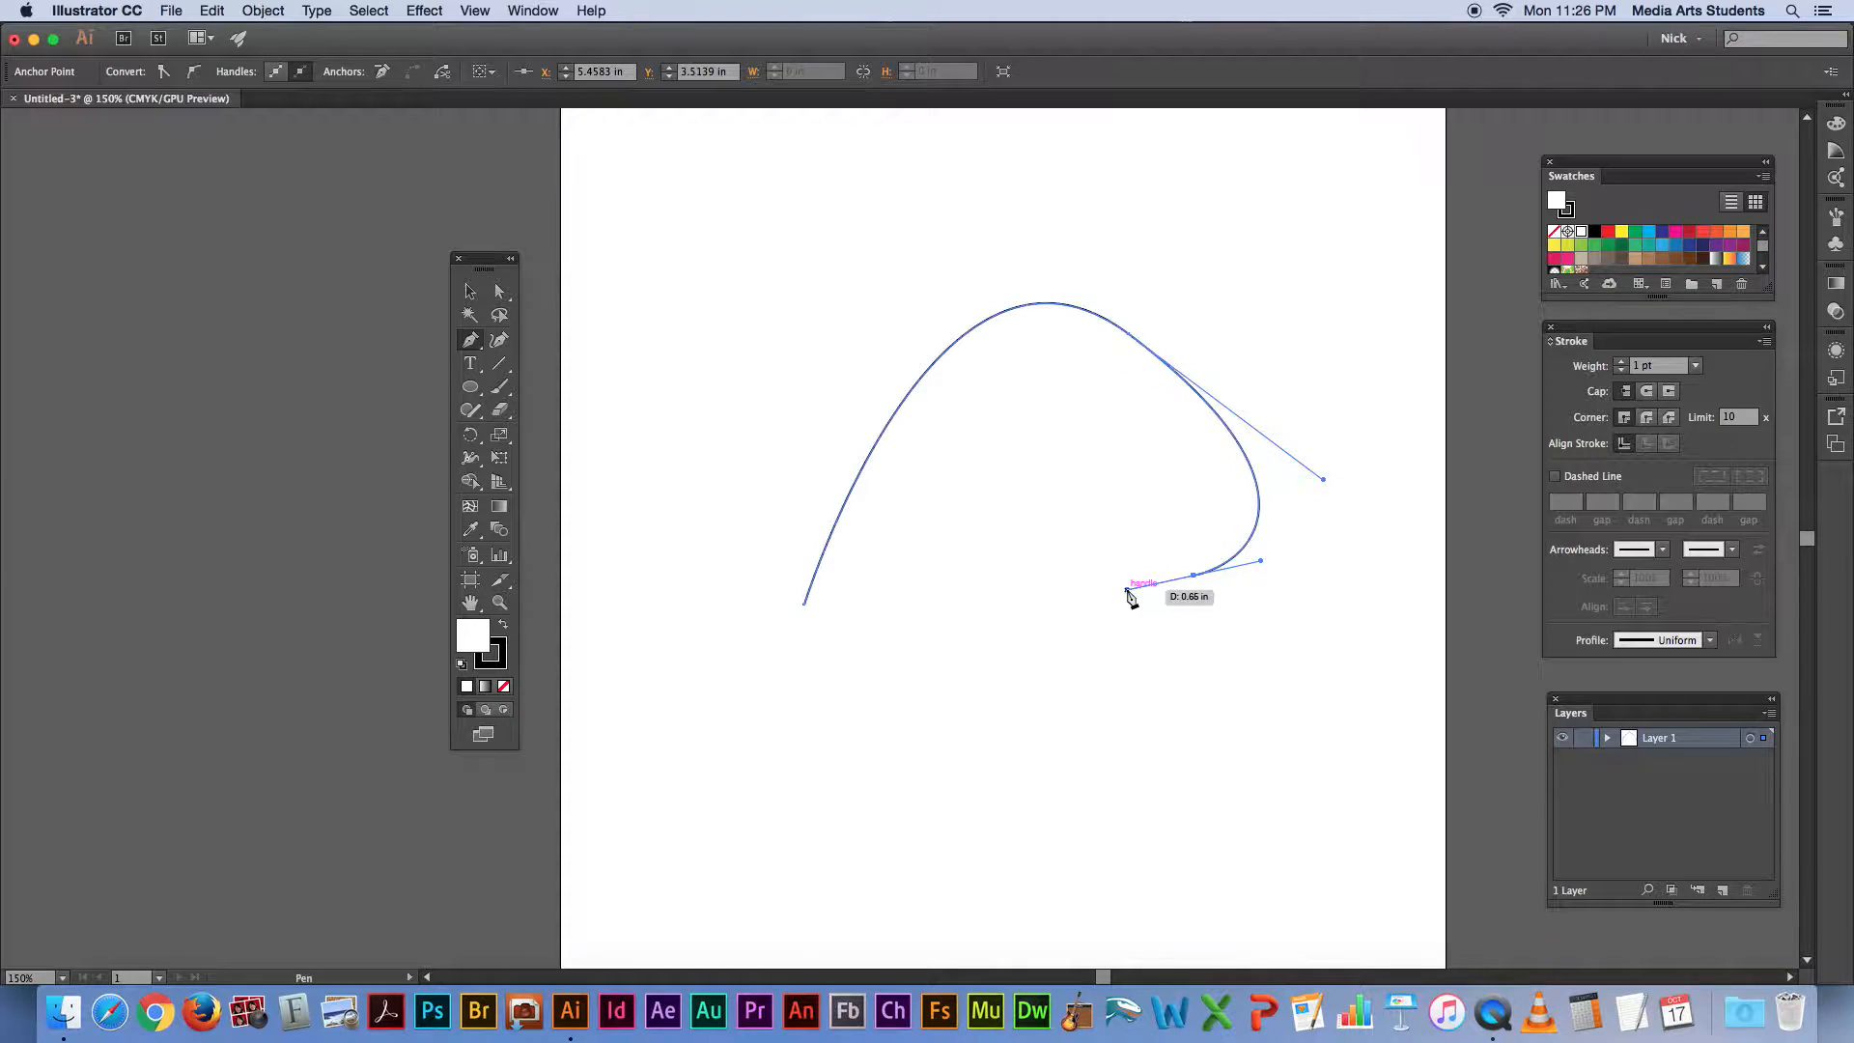
Step: Close the curve with a sharp corner at its starting anchor, undo that, and close it there with a smooth, rounded point instead
{"action": "left_click", "coordinate": [804, 605]}
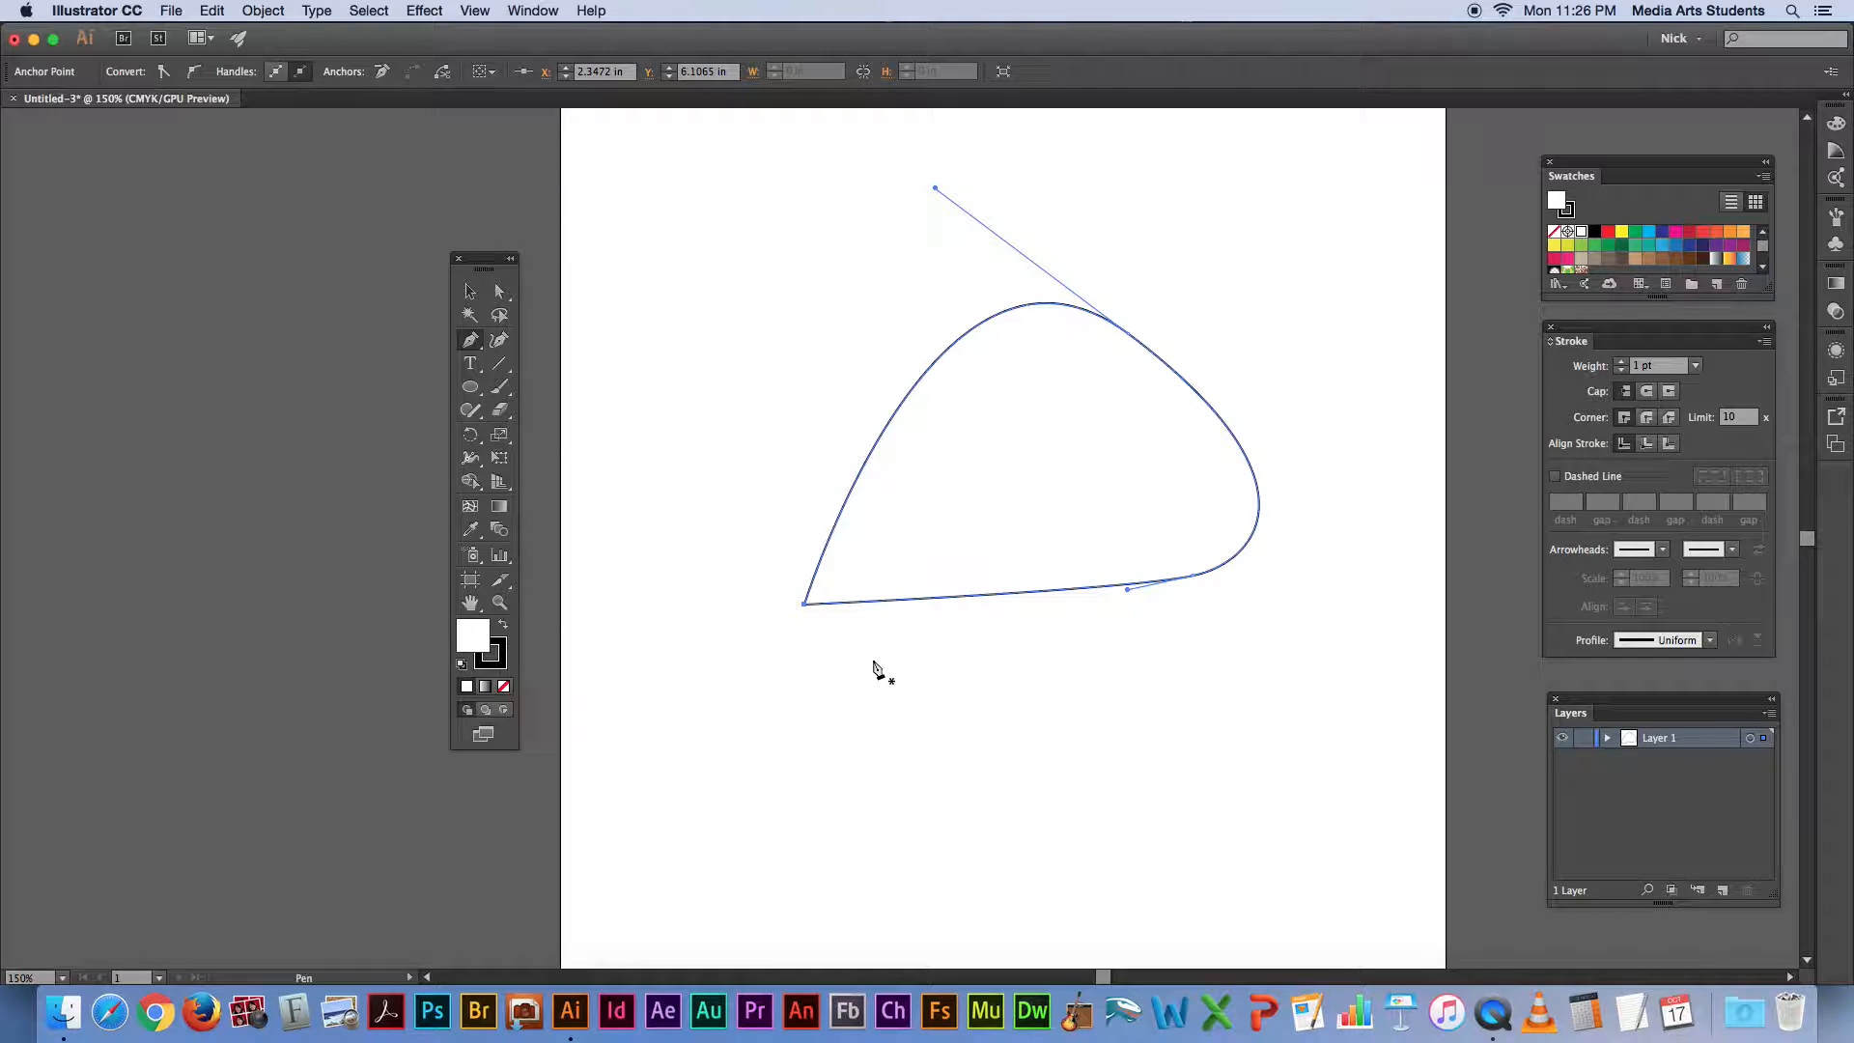
{"action": "key", "text": "super+z"}
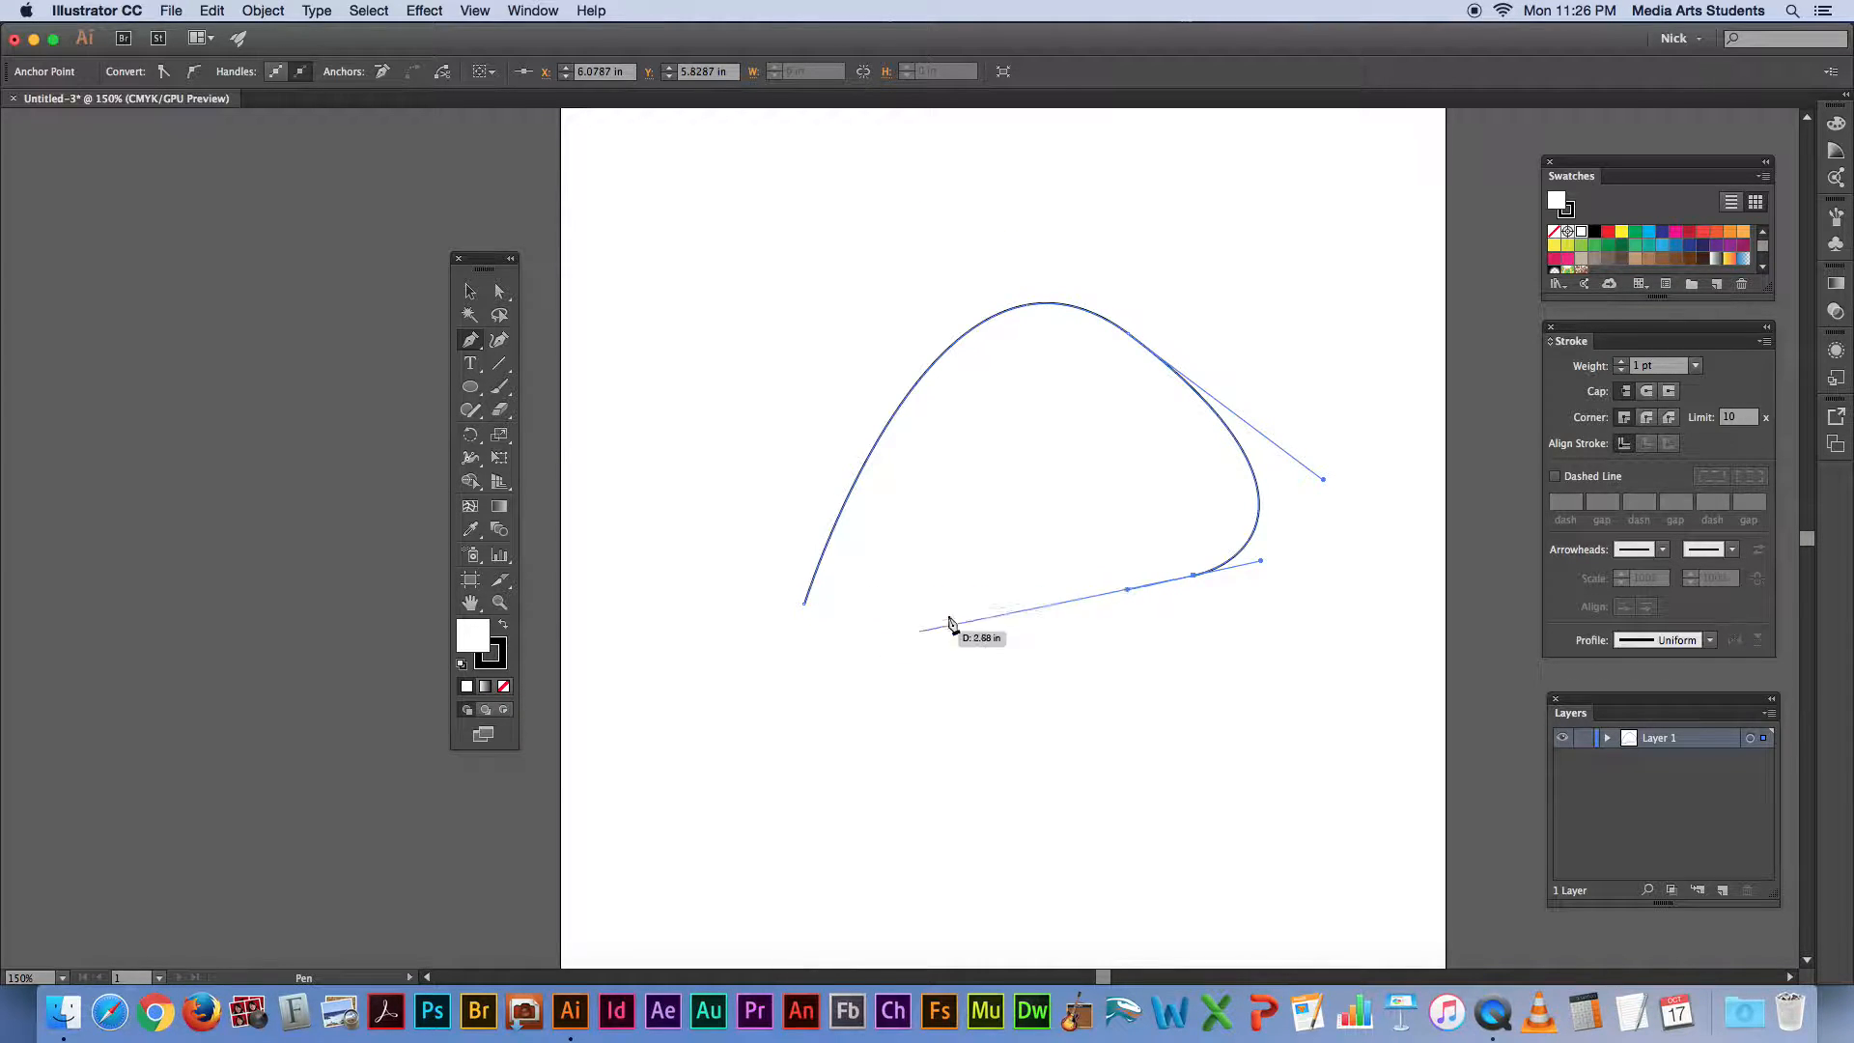
{"action": "left_click", "coordinate": [805, 607]}
{"action": "left_click_drag", "start_coordinate": [805, 611], "coordinate": [832, 541]}
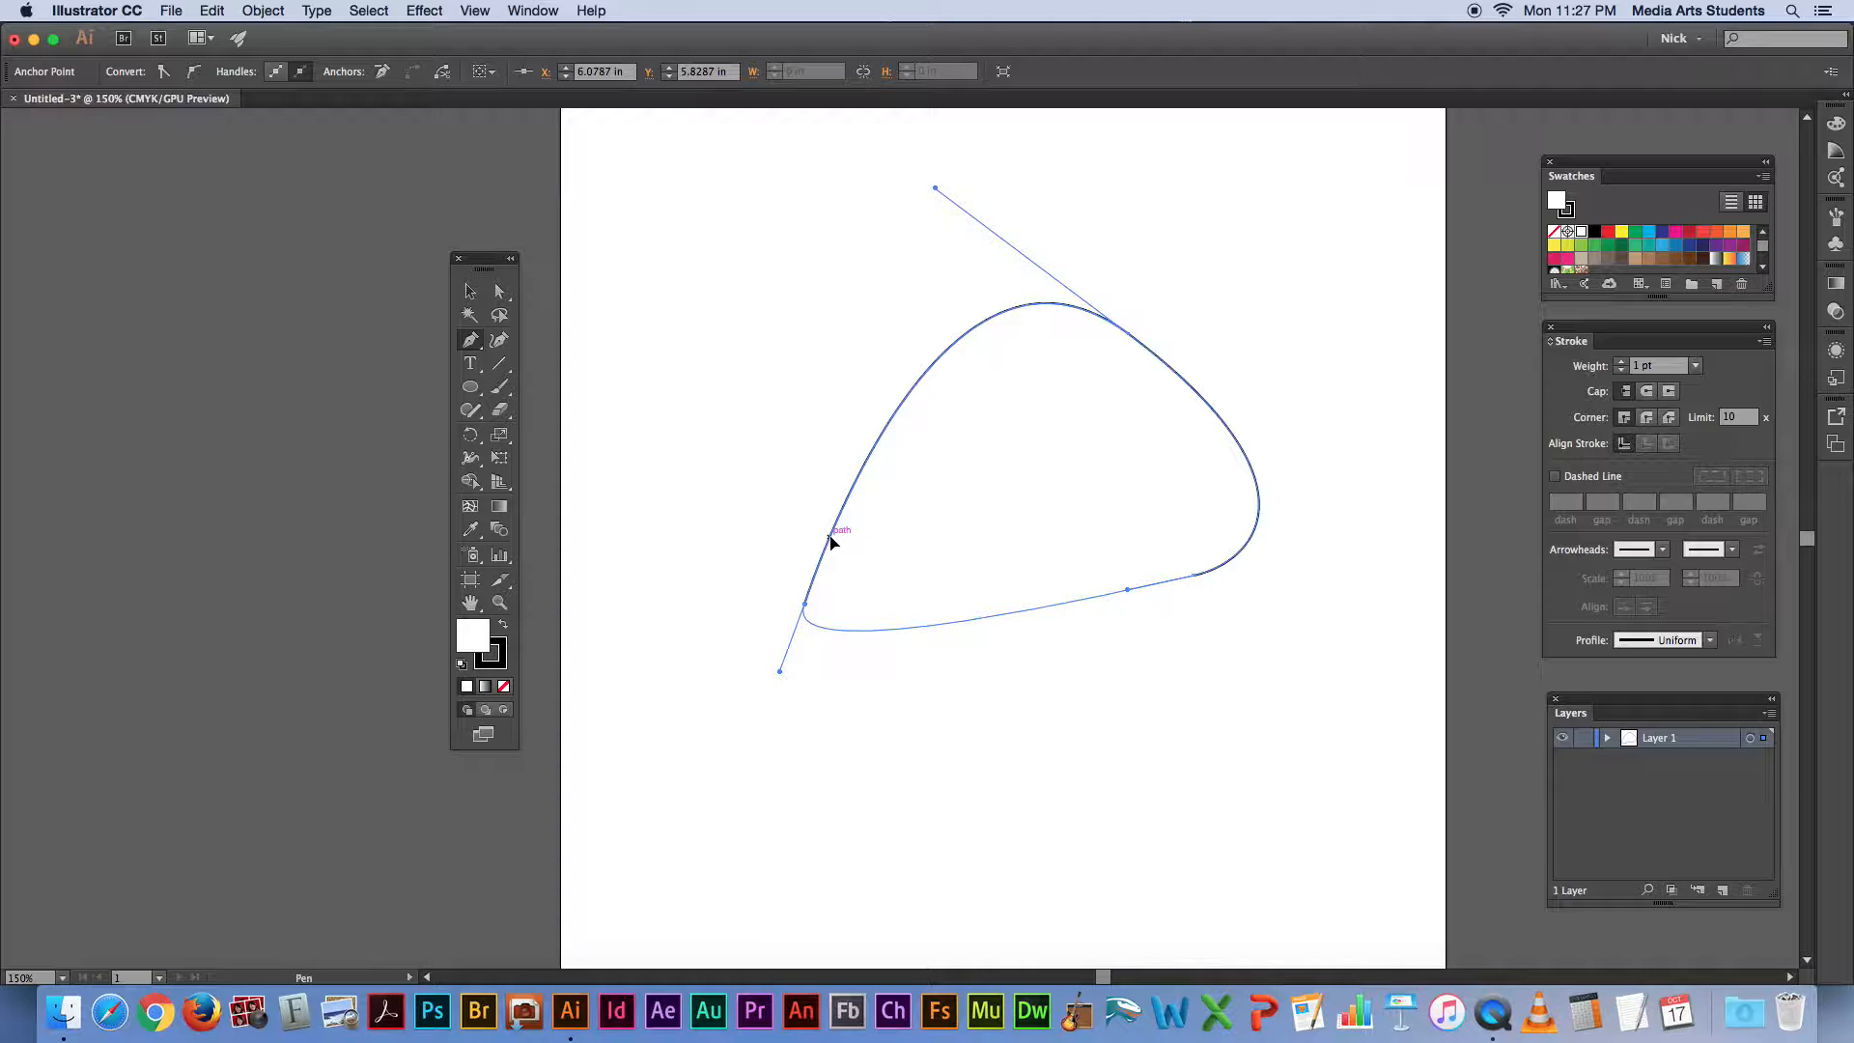
{"action": "left_click_drag", "start_coordinate": [830, 542], "coordinate": [831, 542]}
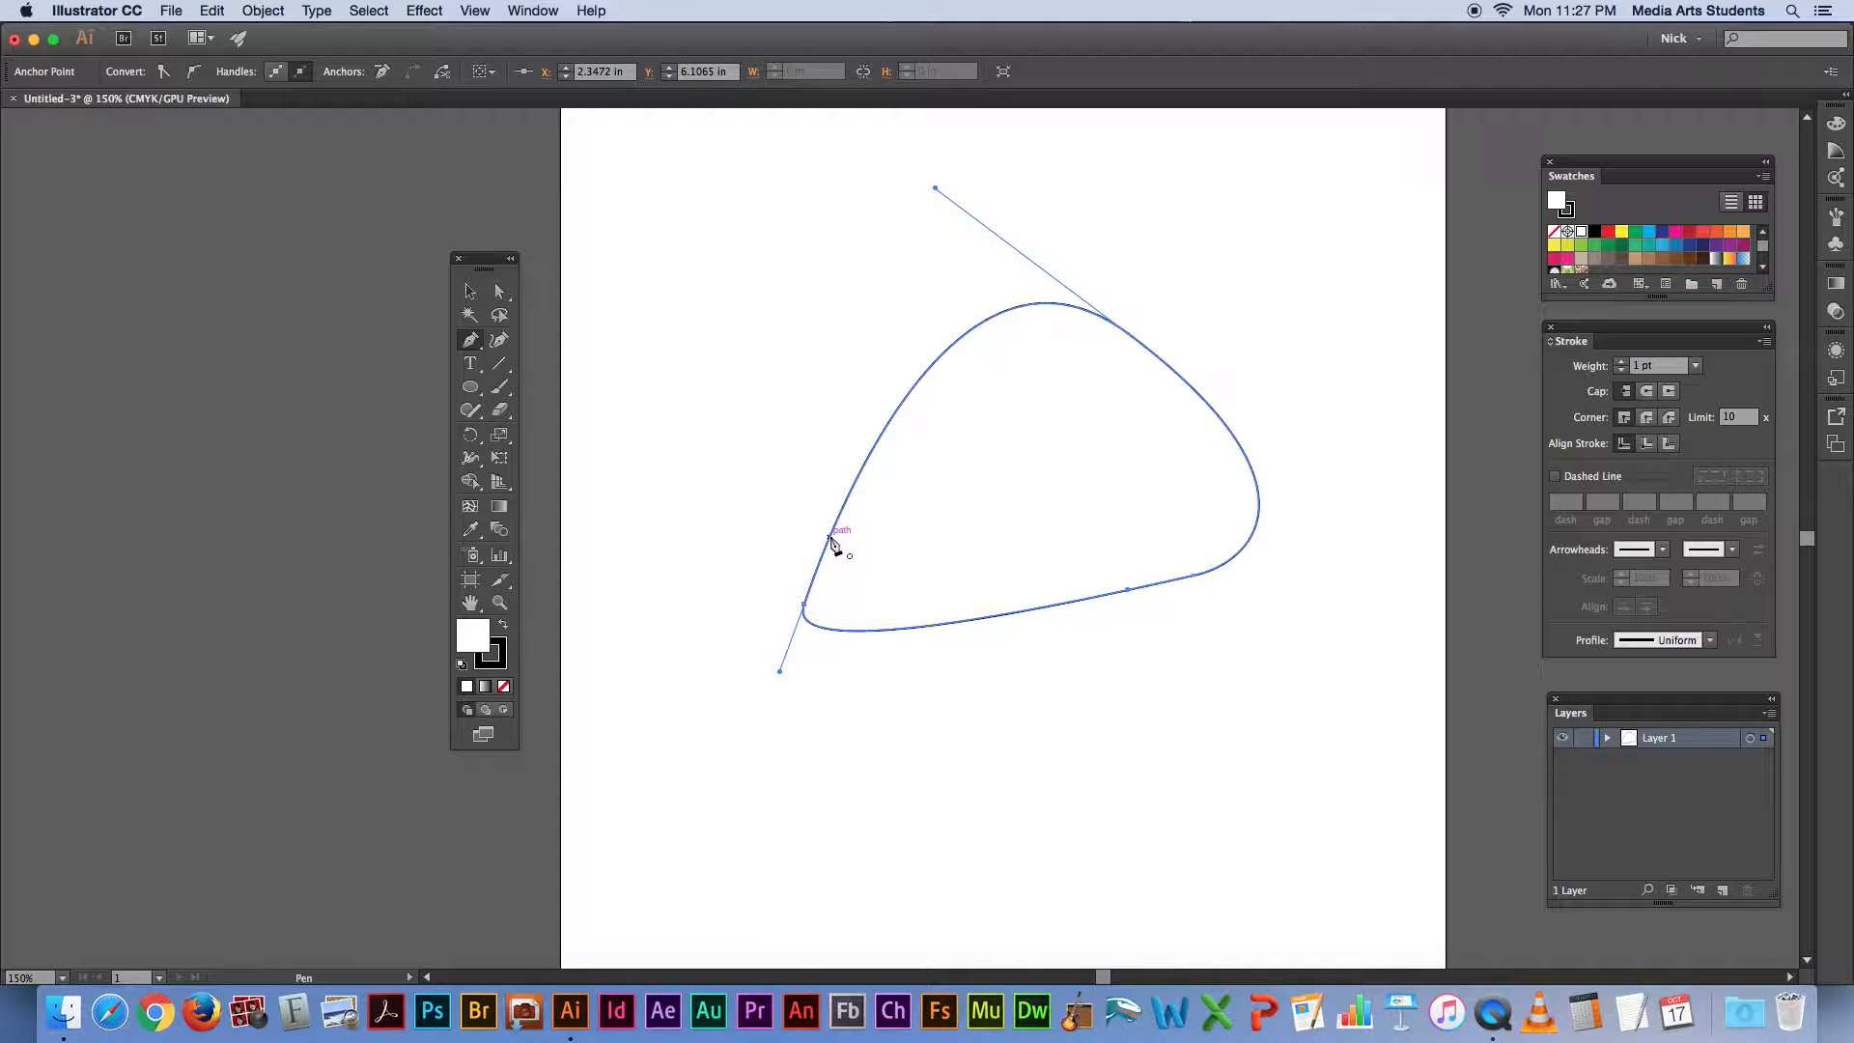
Step: Deselect the closed curved shape to view its outline, then delete the shape
{"action": "left_click", "coordinate": [471, 290]}
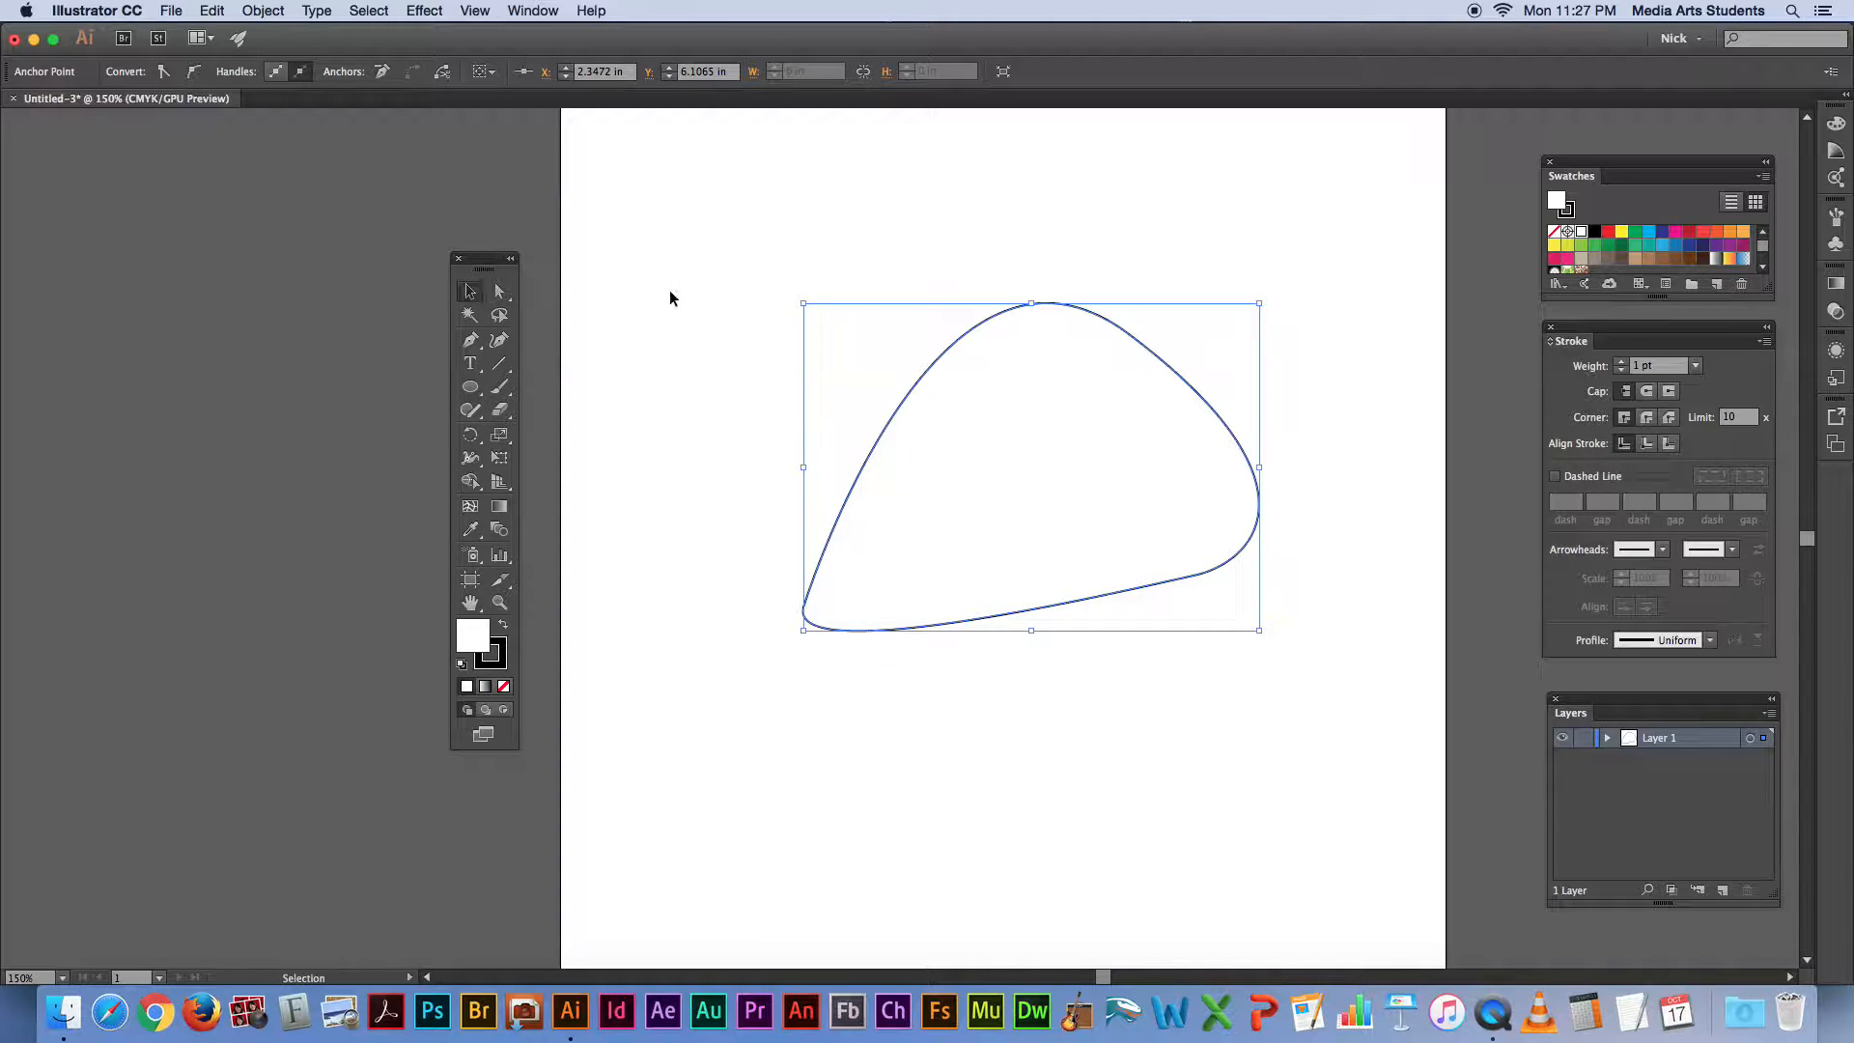
{"action": "left_click", "coordinate": [671, 298]}
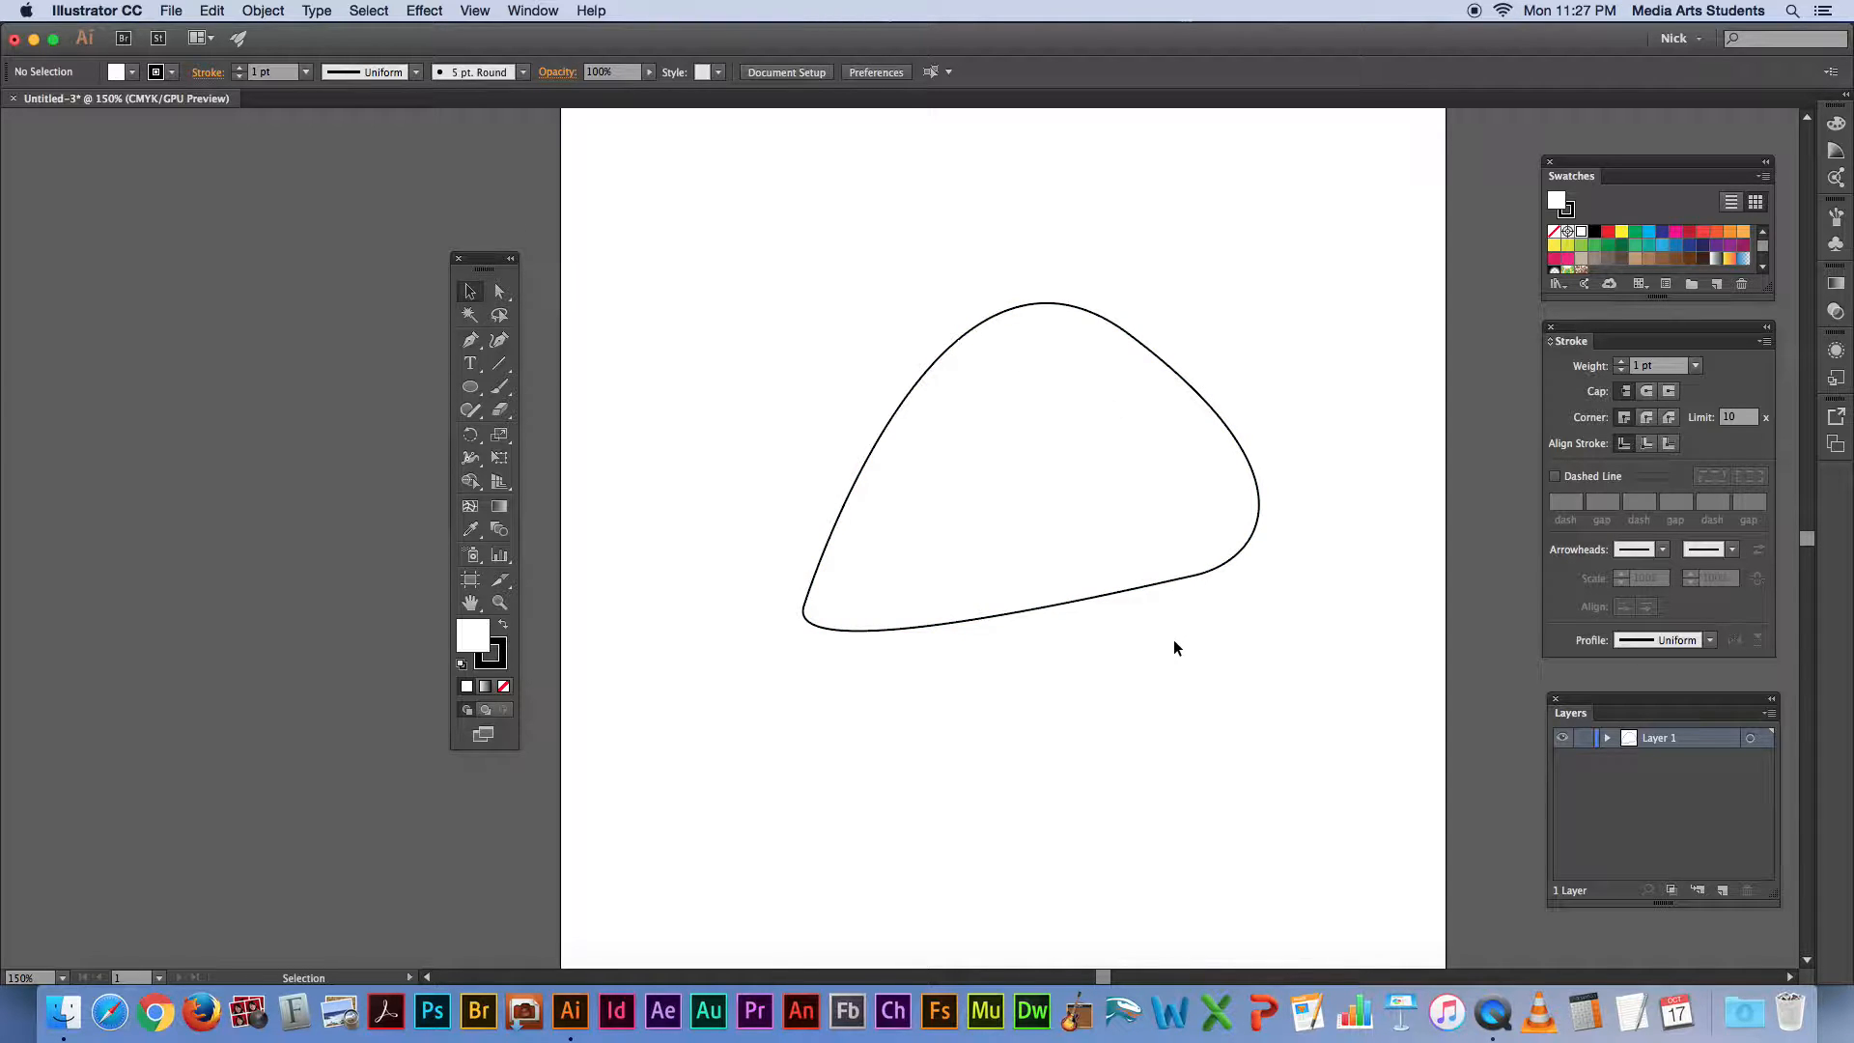
{"action": "left_click", "coordinate": [1175, 580]}
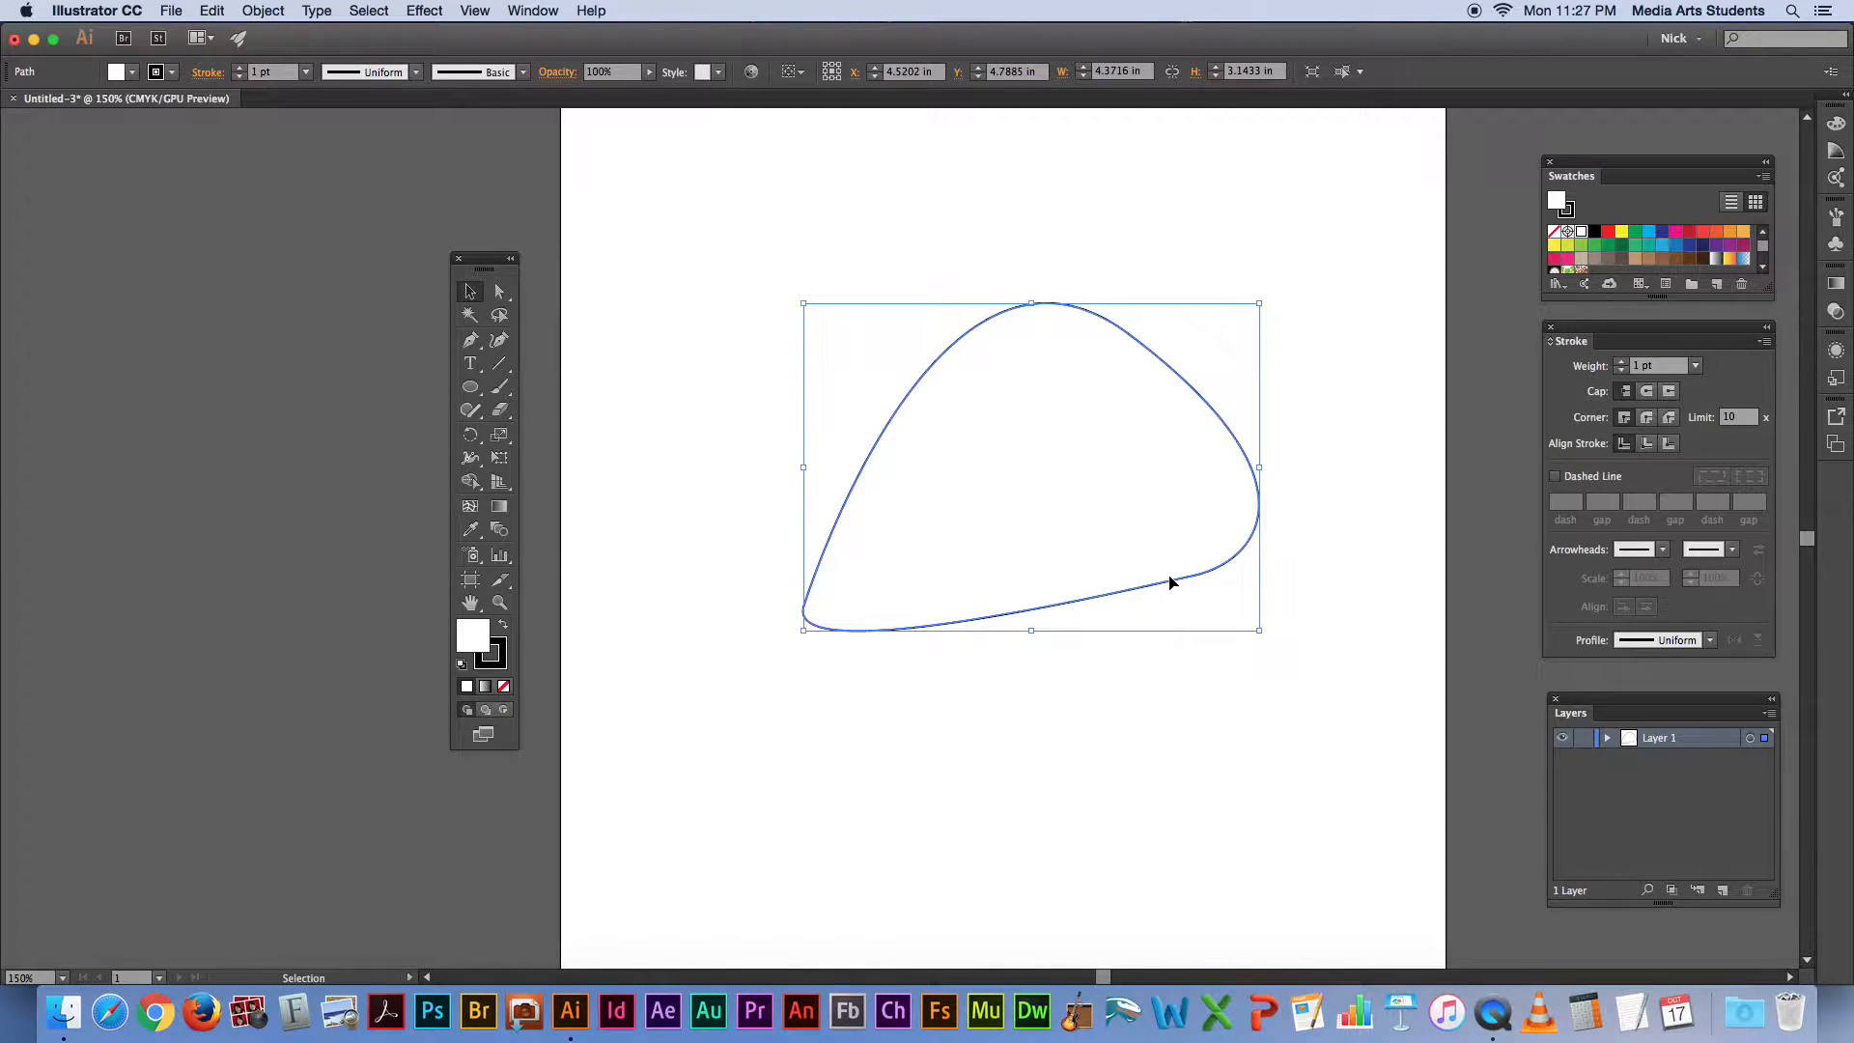
{"action": "key", "text": "Delete"}
Step: Start a new Pen path with an arc to a smooth anchor about 3.7 in up and to the right, with a handle about 2.44 in long
{"action": "left_click", "coordinate": [471, 340]}
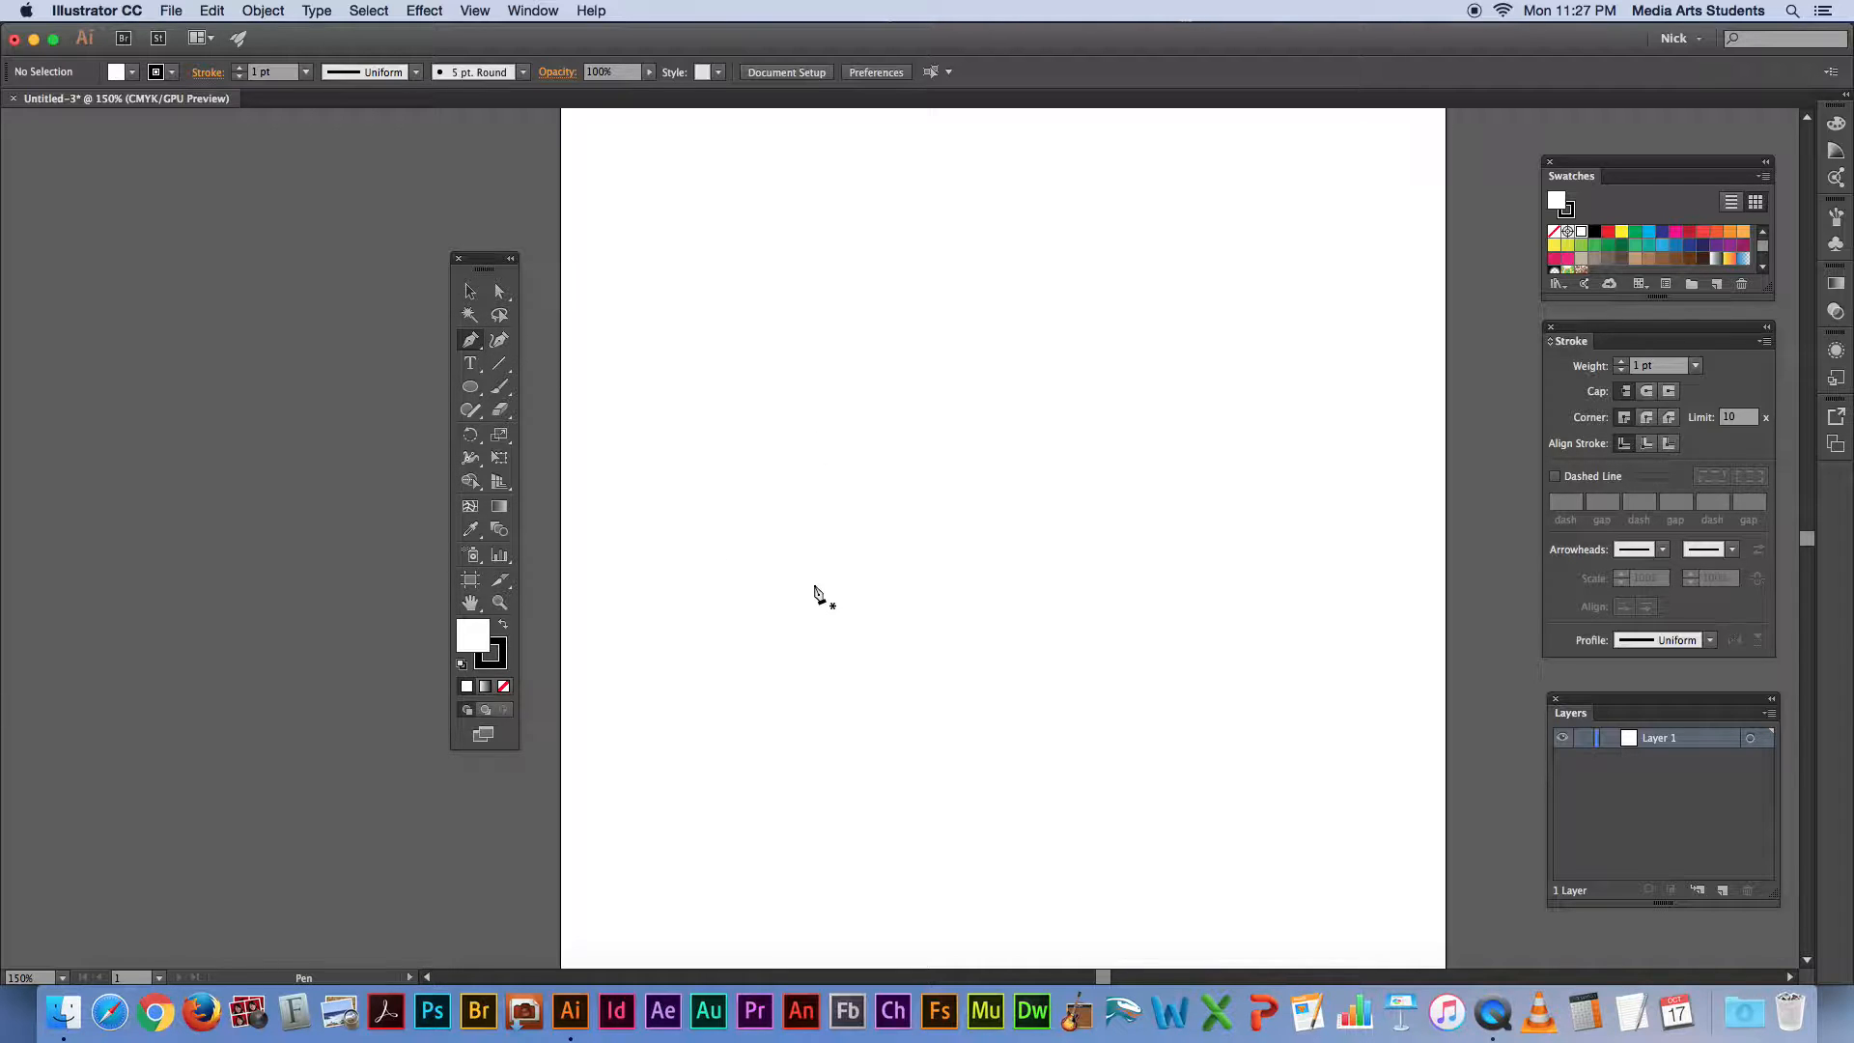
{"action": "left_click", "coordinate": [774, 627]}
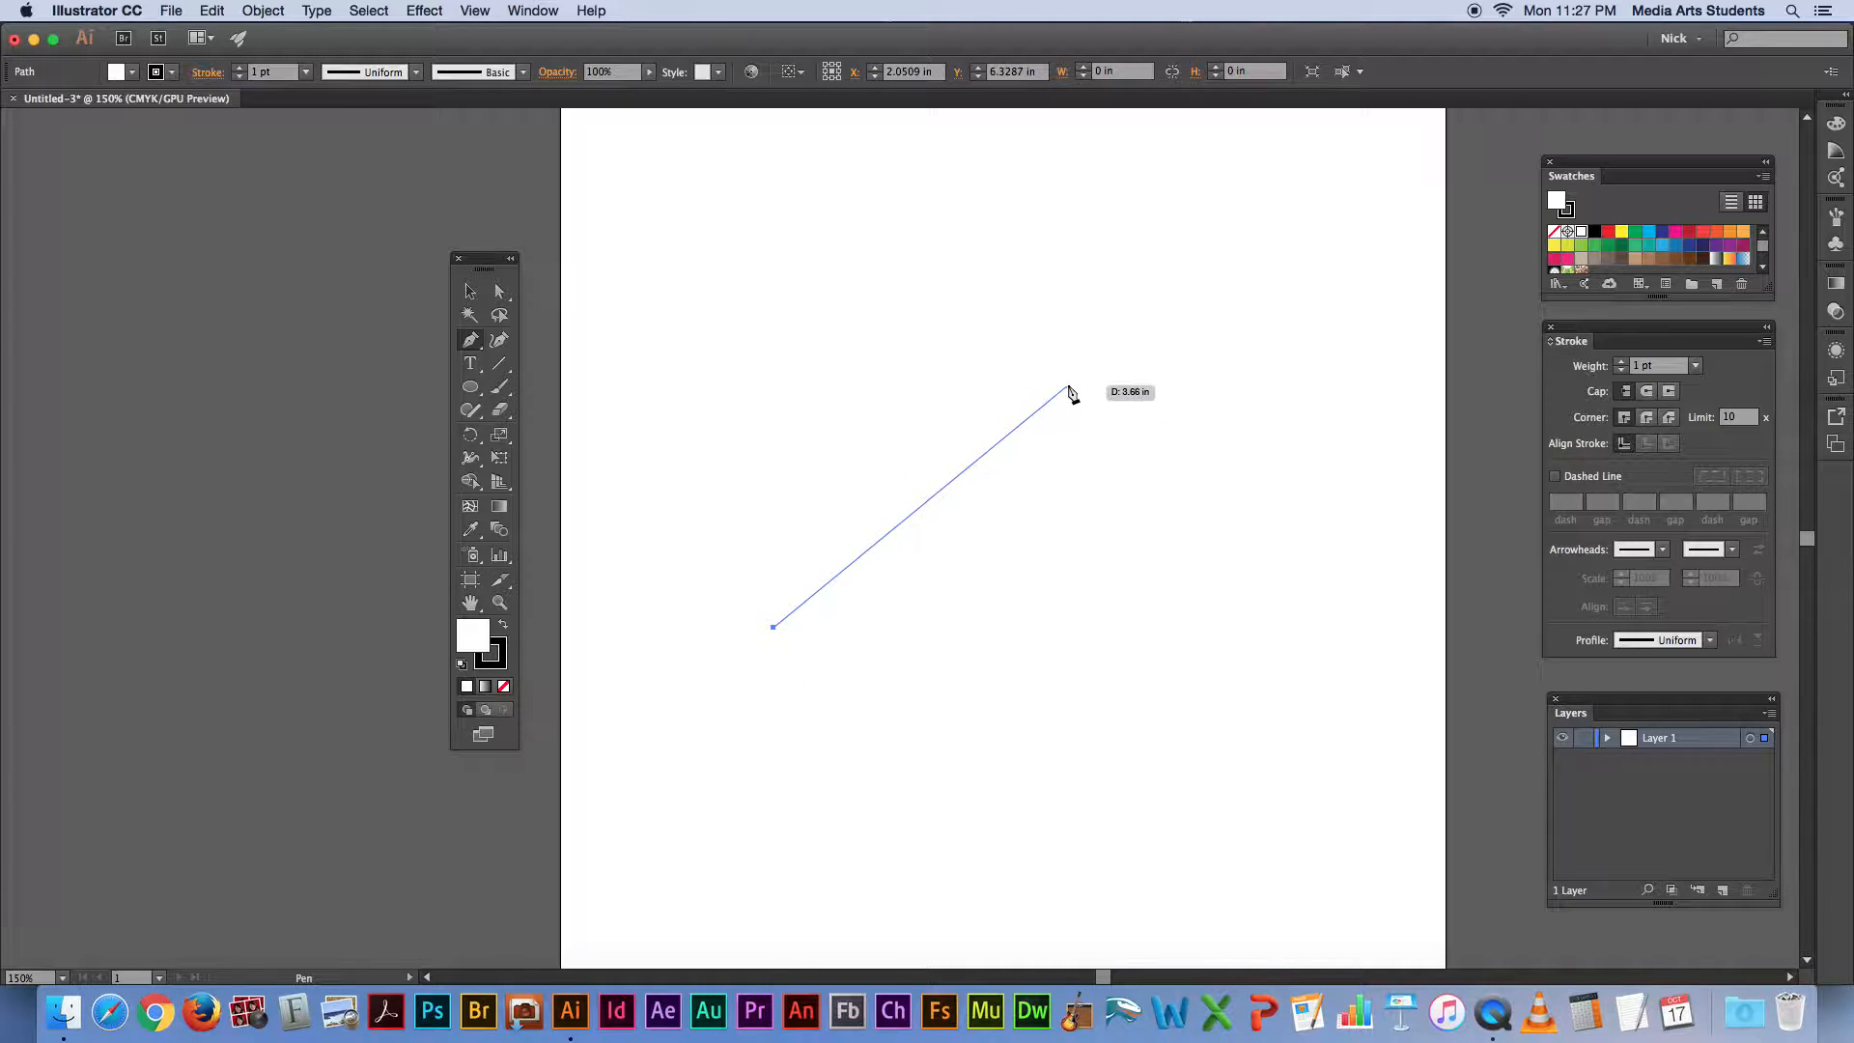
{"action": "left_click_drag", "start_coordinate": [1074, 384], "coordinate": [1267, 559]}
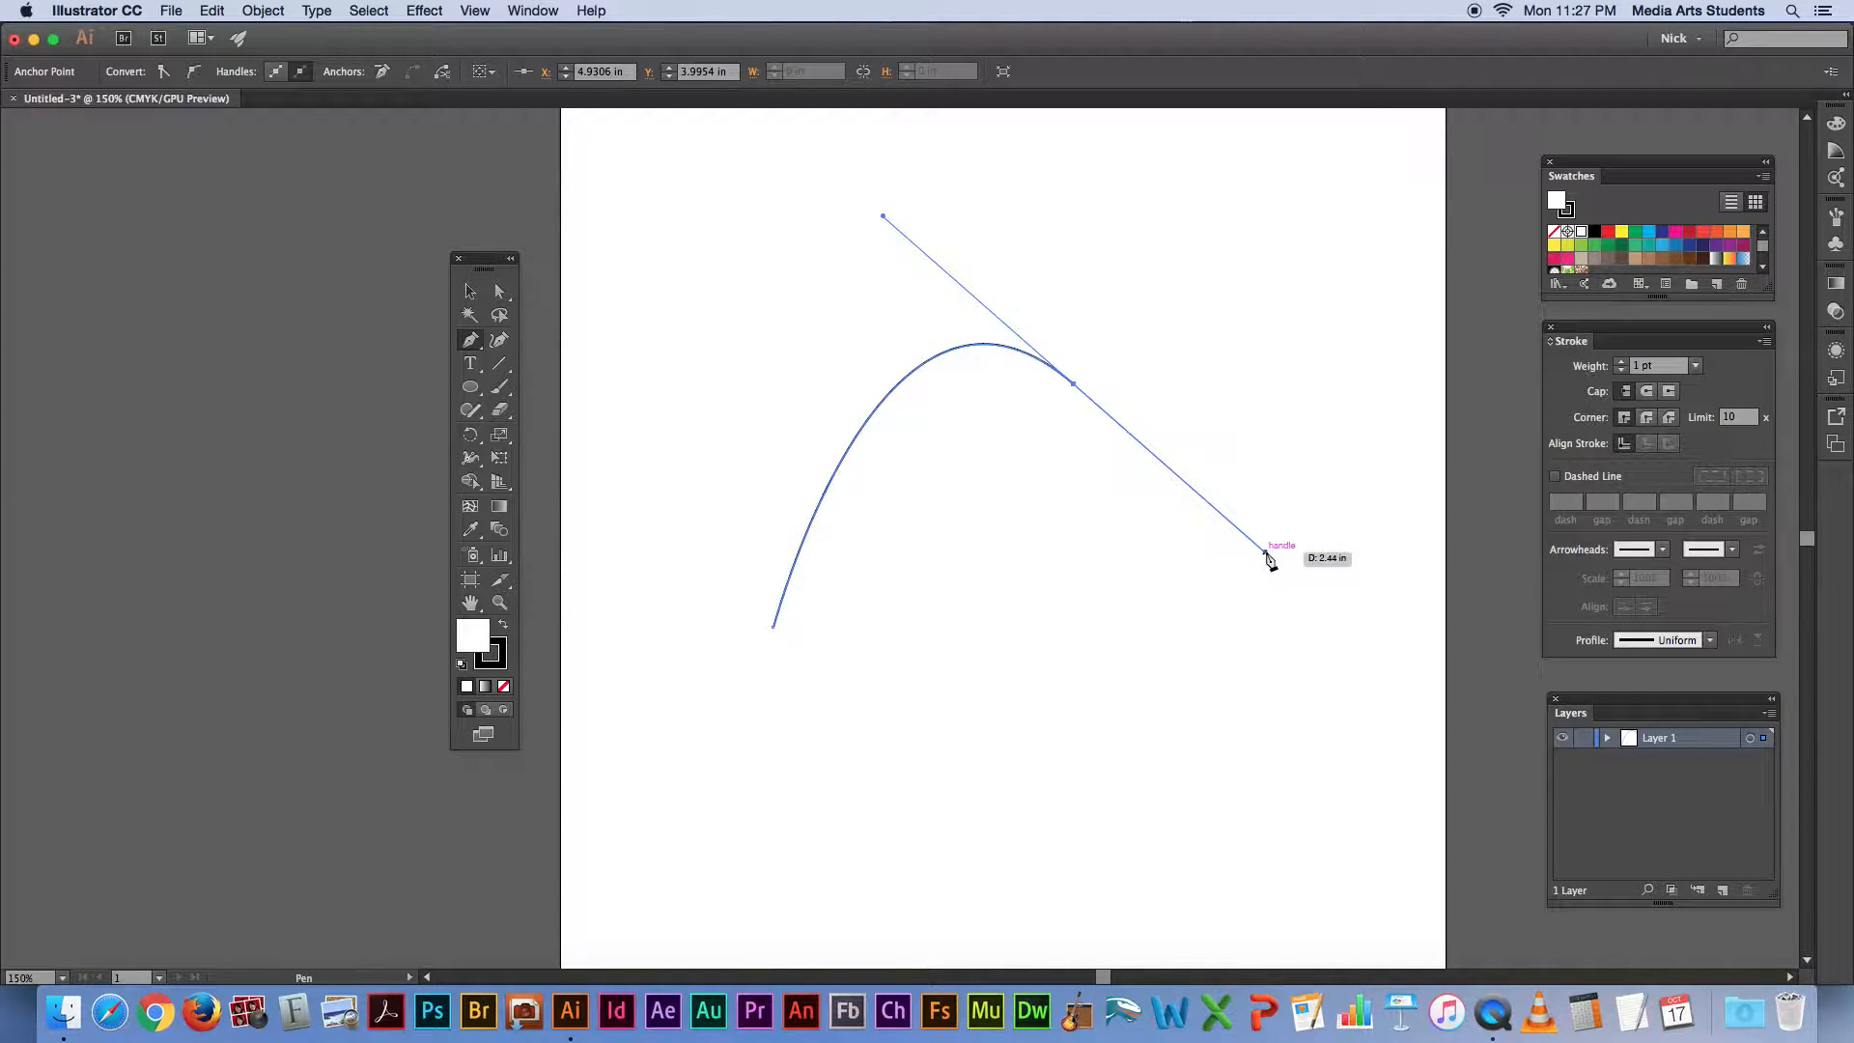
Step: Add a corner anchor about 2.2 in below the smooth one, then close the path with a smooth, rounded point at its start
{"action": "key", "text": "space"}
{"action": "left_click", "coordinate": [1125, 604]}
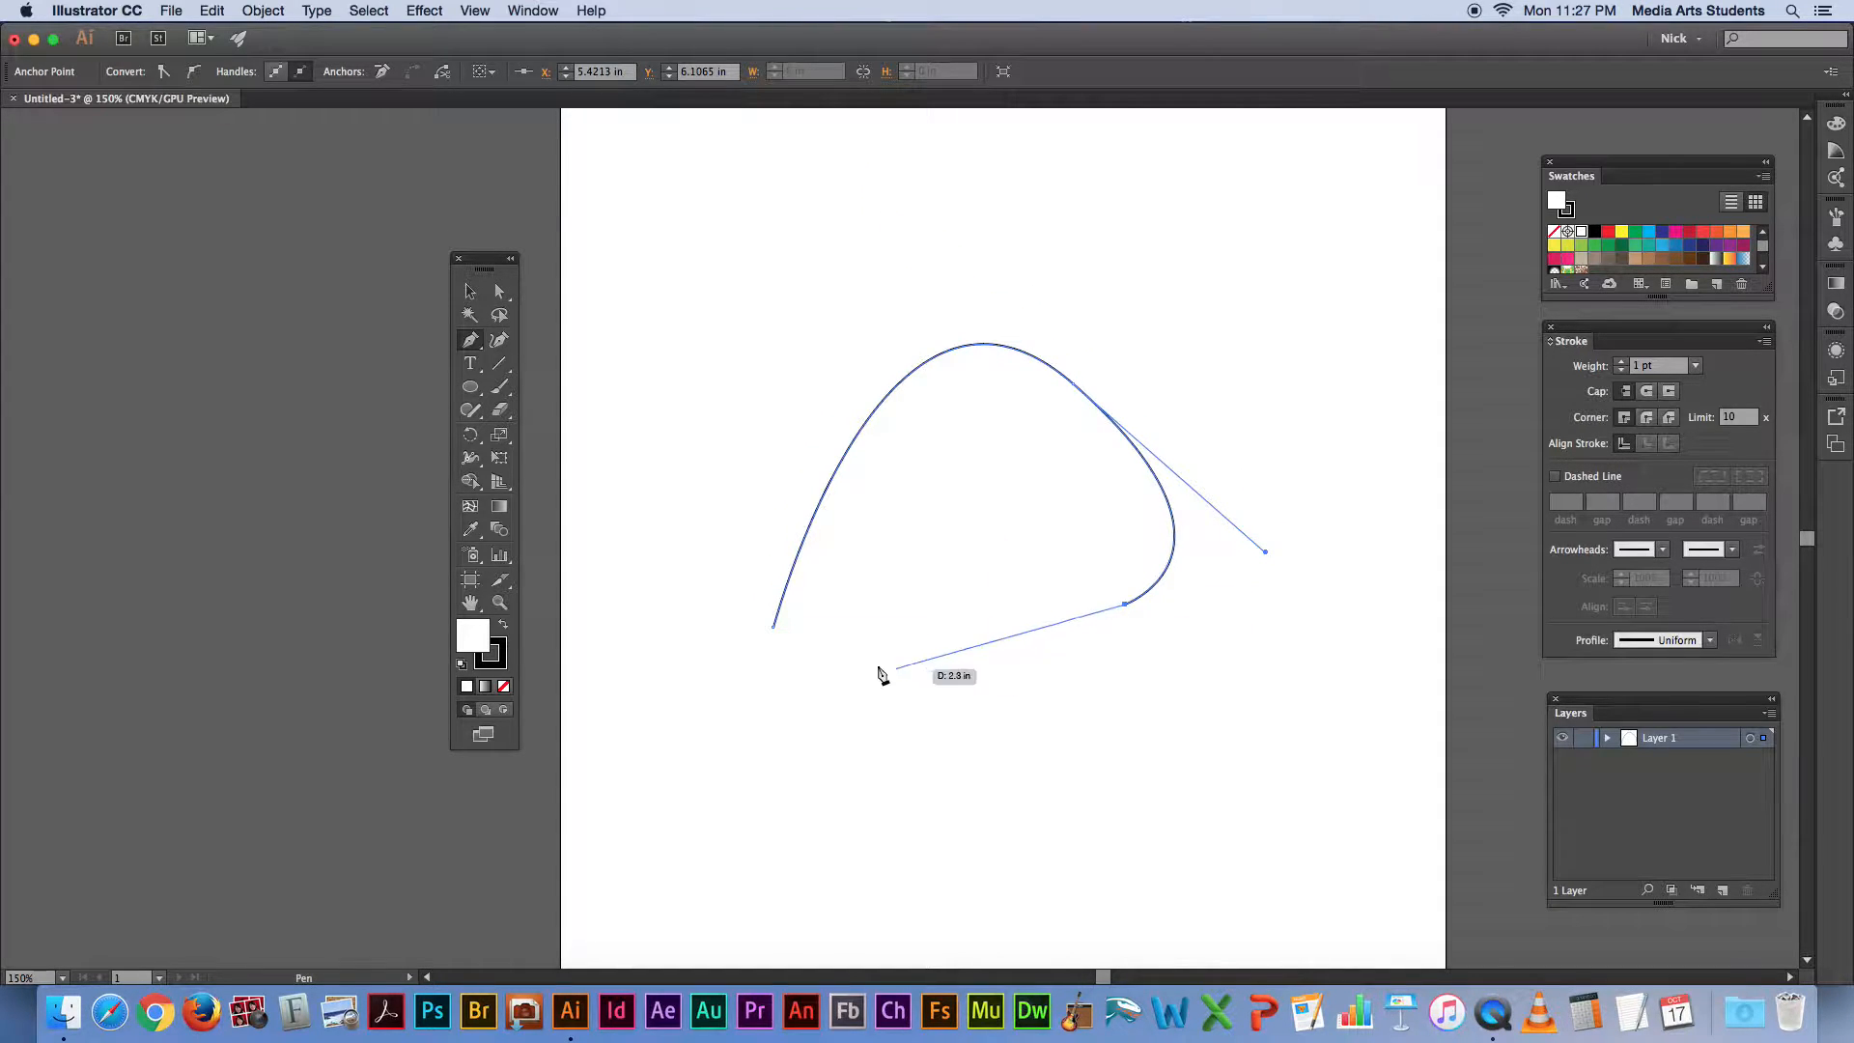
{"action": "left_click_drag", "start_coordinate": [775, 628], "coordinate": [801, 529]}
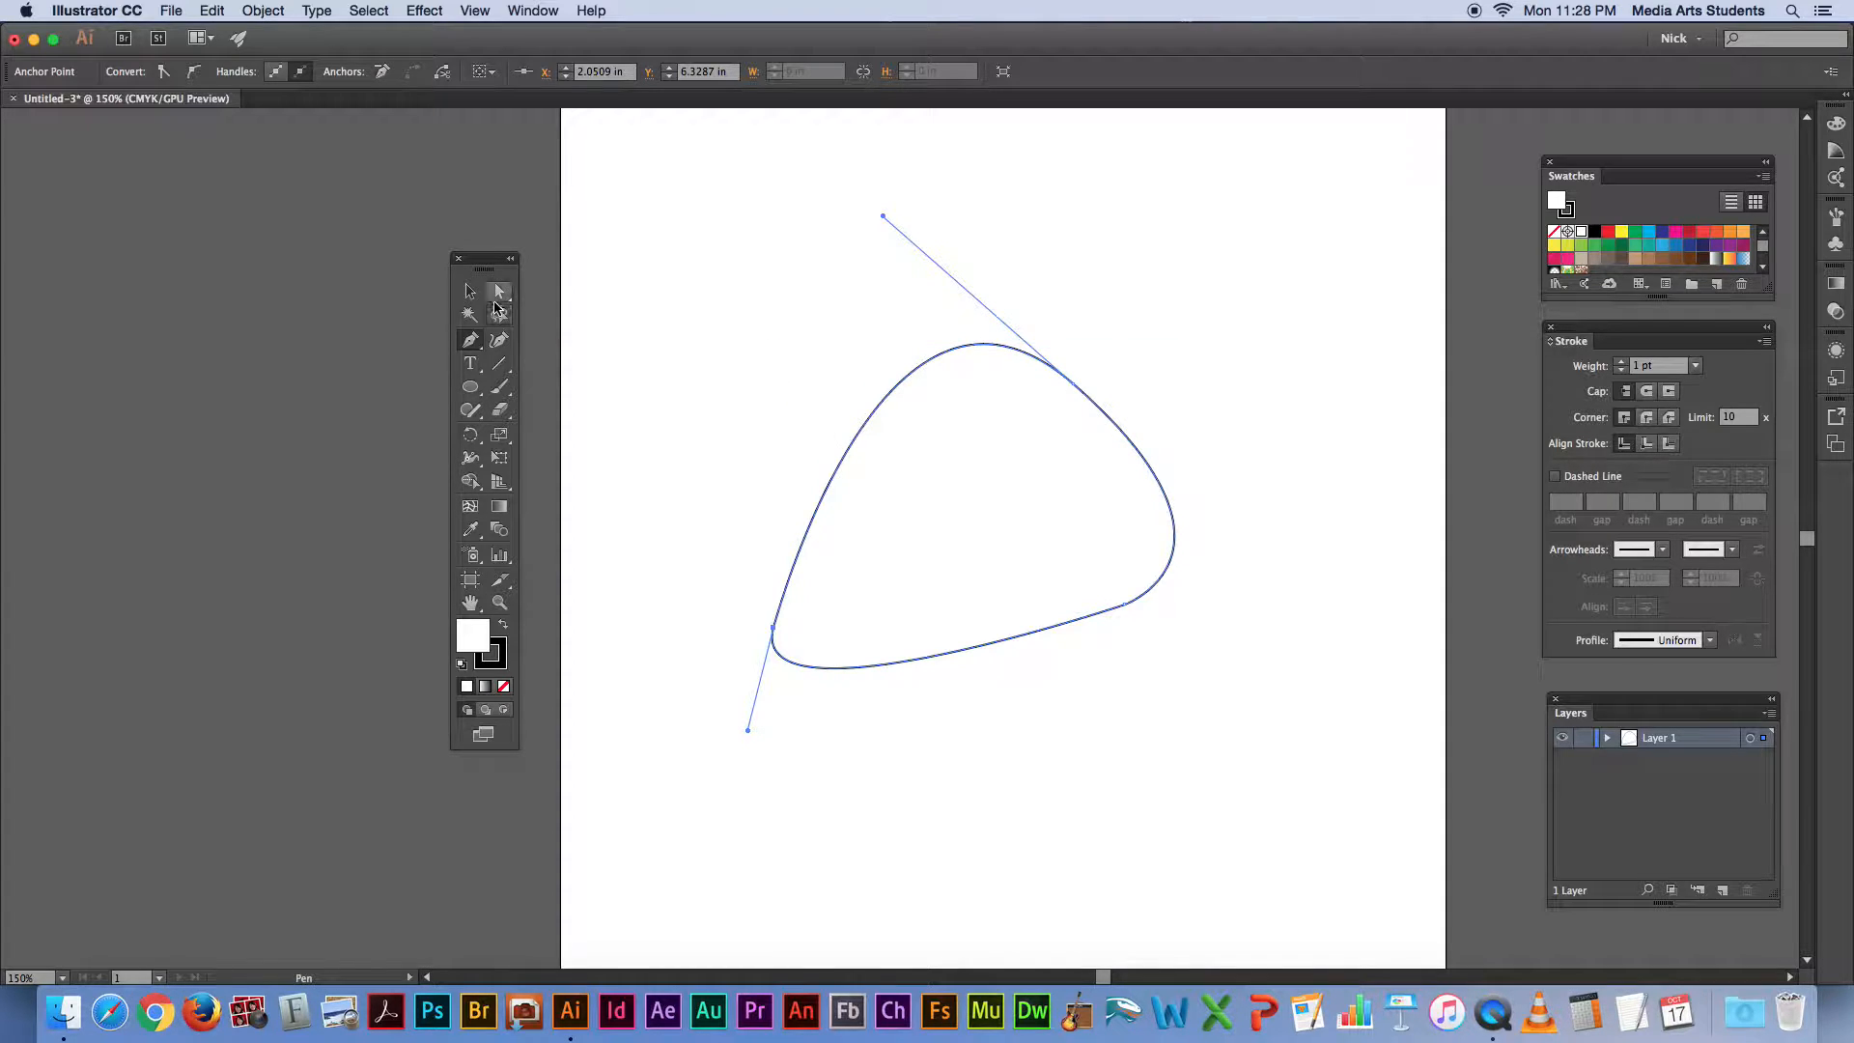
Step: Move the whole closed shape slightly up and left, then try rotating it clockwise and undo the rotation
{"action": "left_click", "coordinate": [471, 291]}
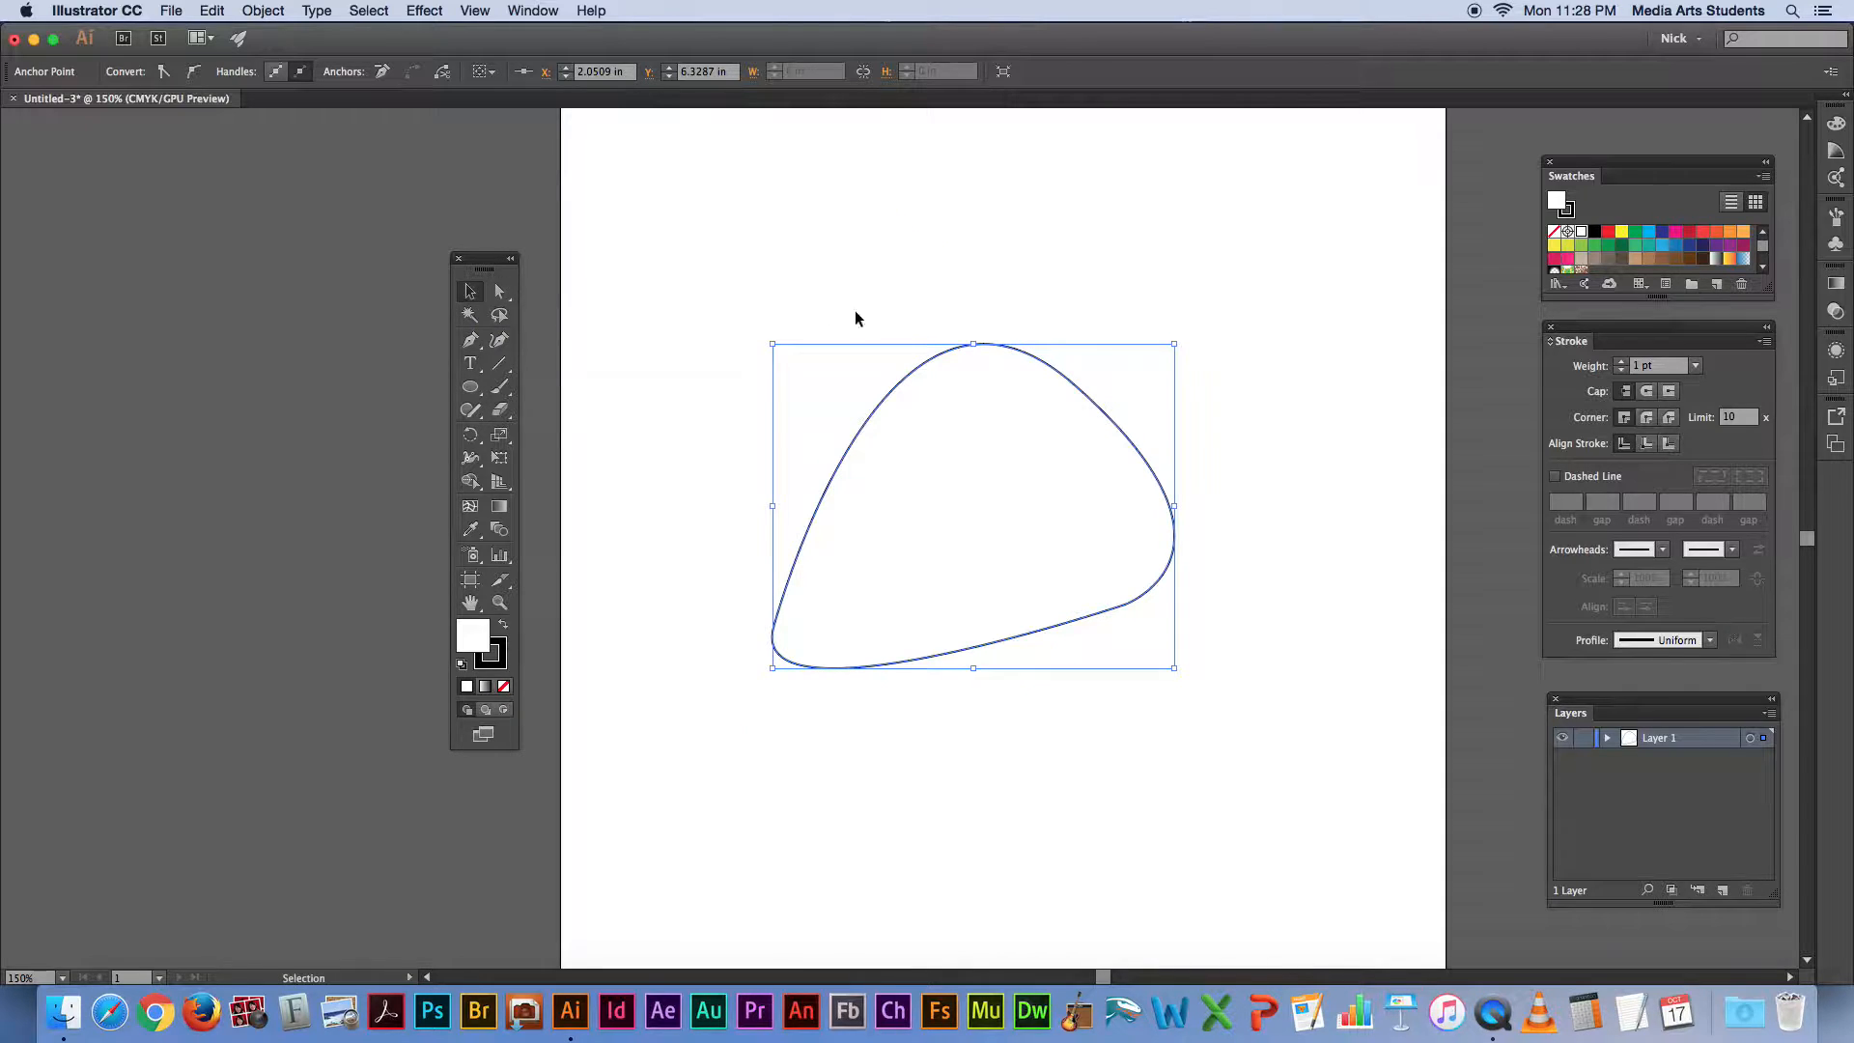
{"action": "mouse_move", "coordinate": [1029, 354]}
{"action": "left_mouse_down"}
{"action": "mouse_move", "coordinate": [1190, 342]}
{"action": "mouse_move", "coordinate": [1002, 334]}
{"action": "left_mouse_up"}
{"action": "left_click_drag", "start_coordinate": [1144, 310], "coordinate": [1292, 374]}
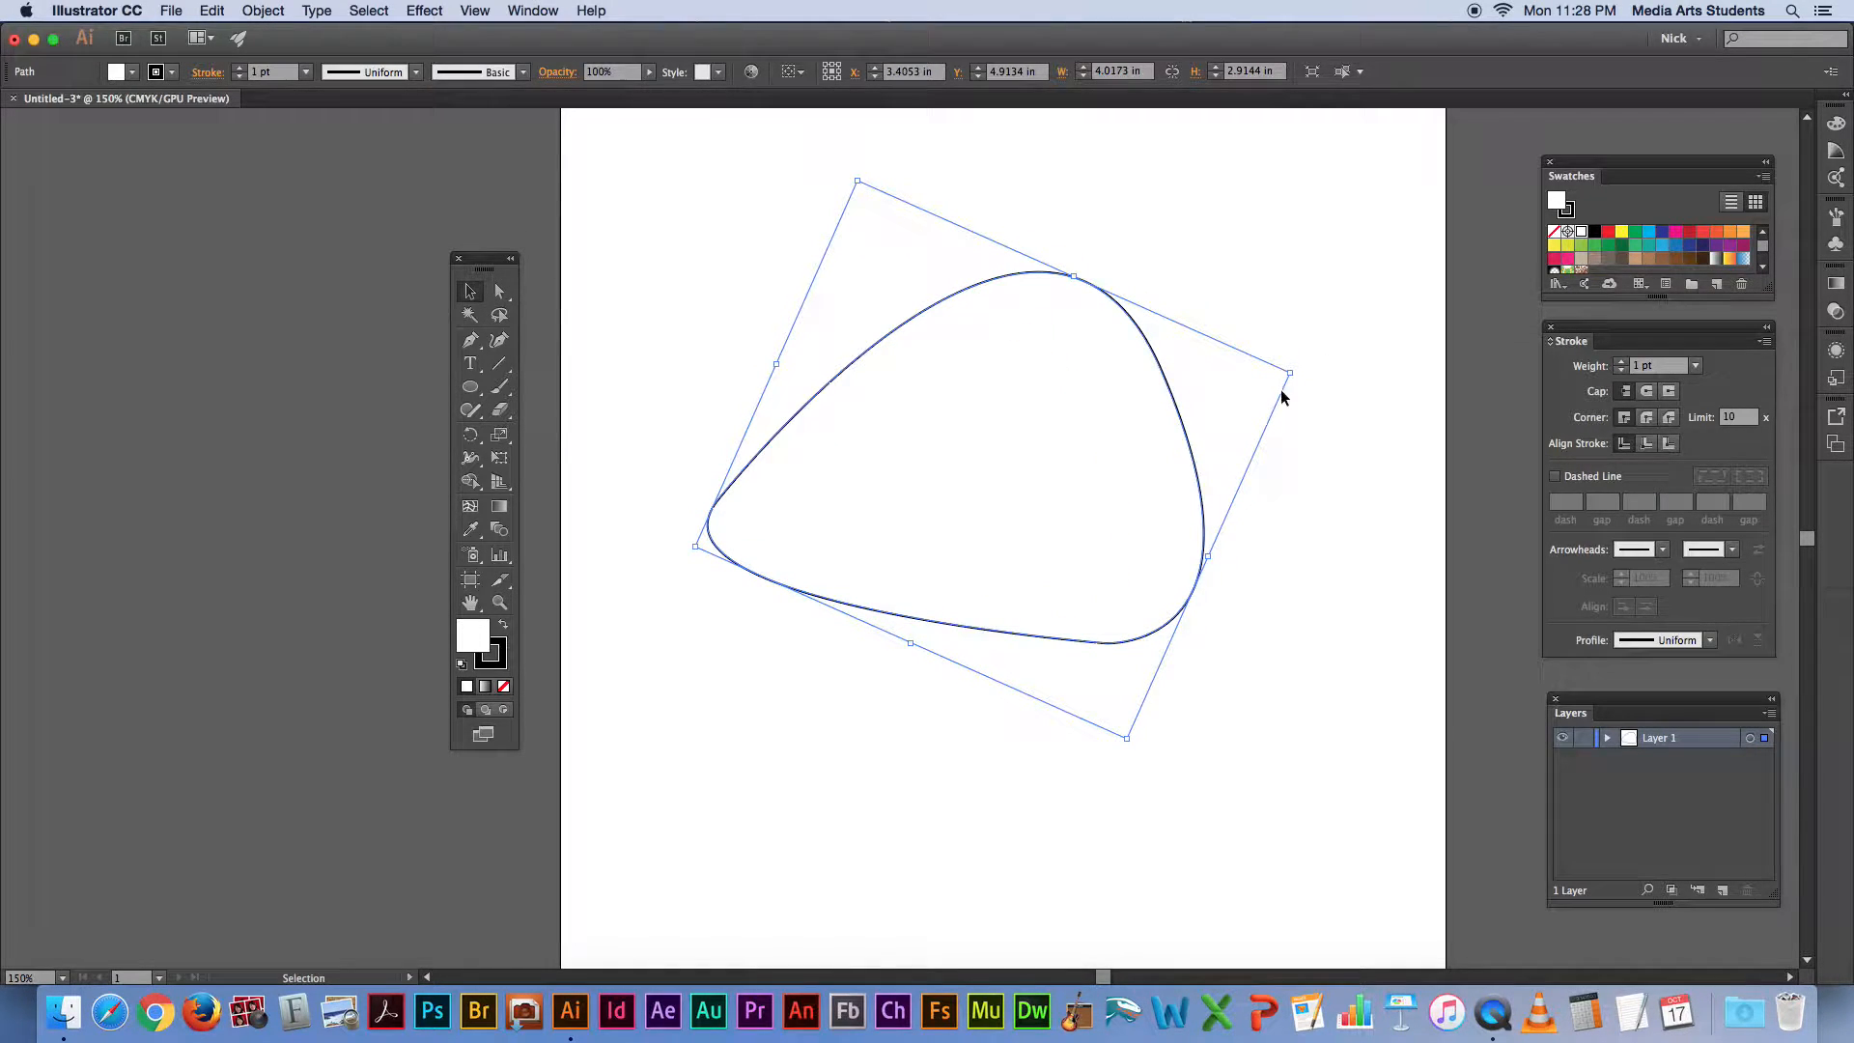
{"action": "key", "text": "super+z"}
{"action": "key", "text": "super+z"}
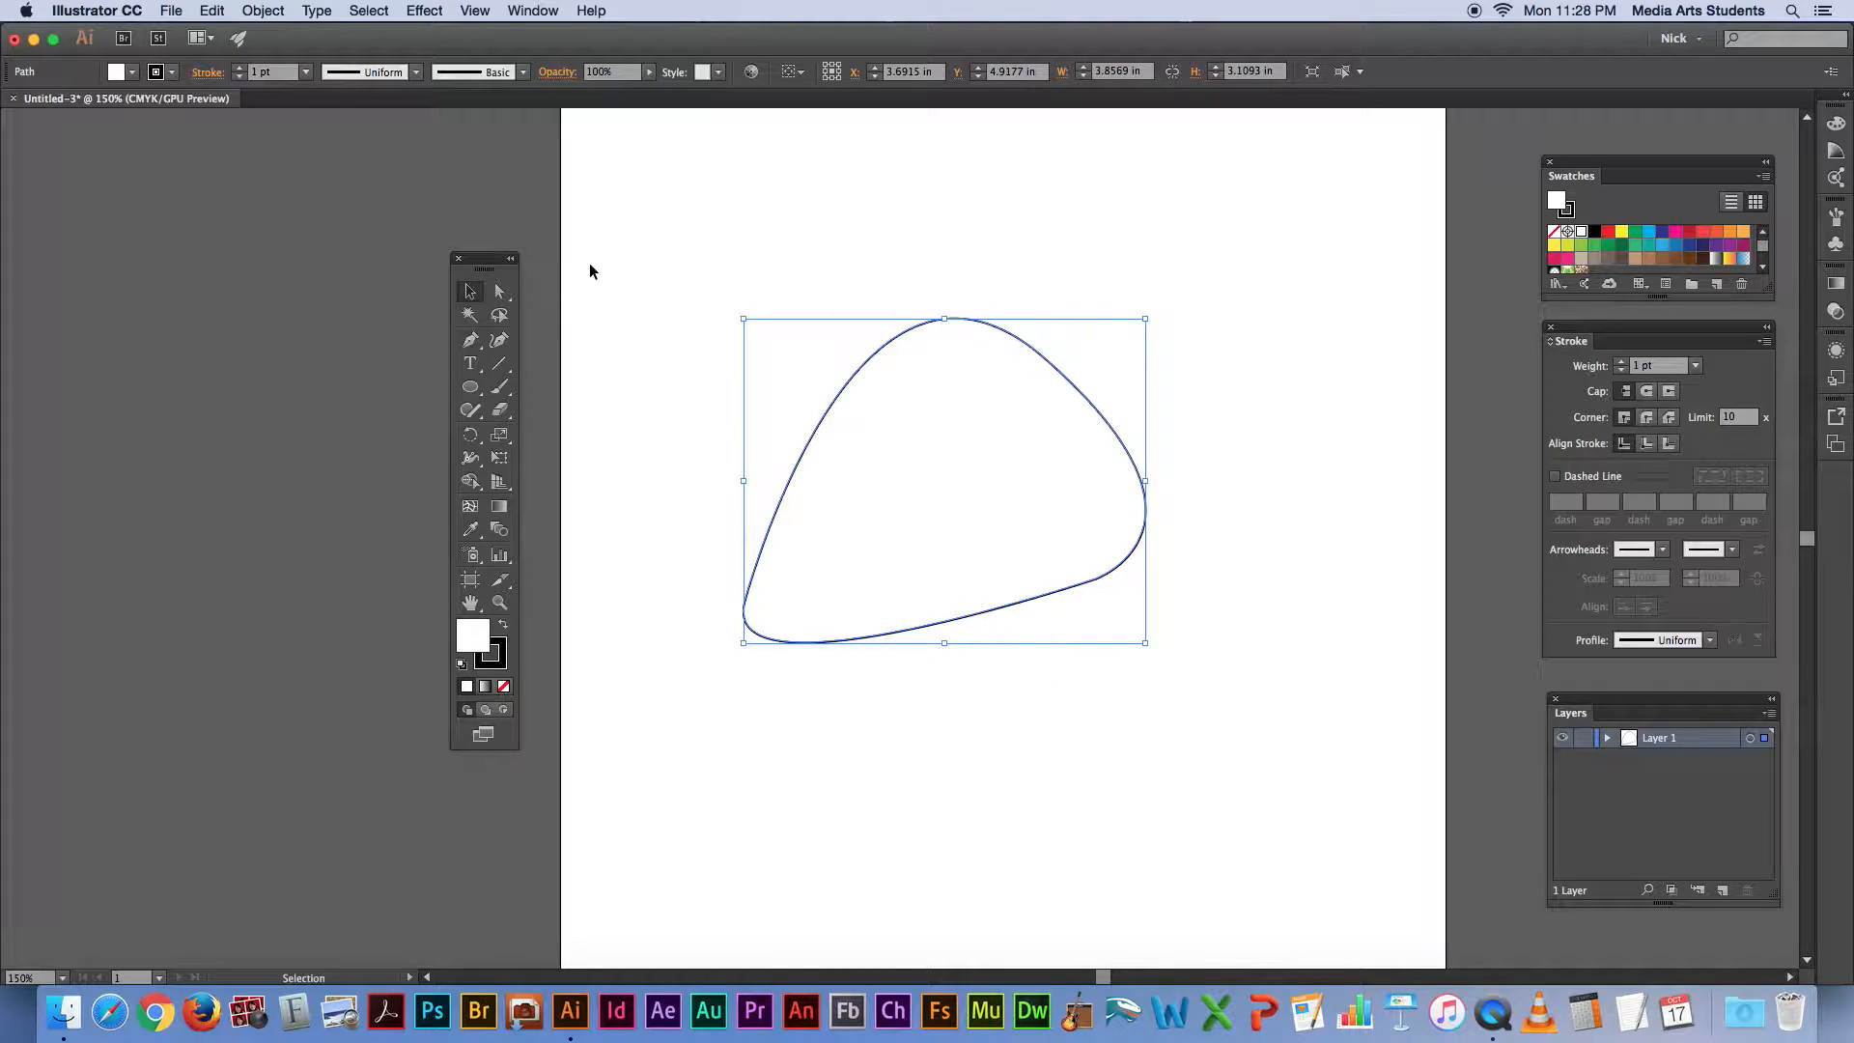
Step: Try reshaping the curved top segment with Direct Selection by moving its direction handle, then undo that change
{"action": "left_click", "coordinate": [498, 298]}
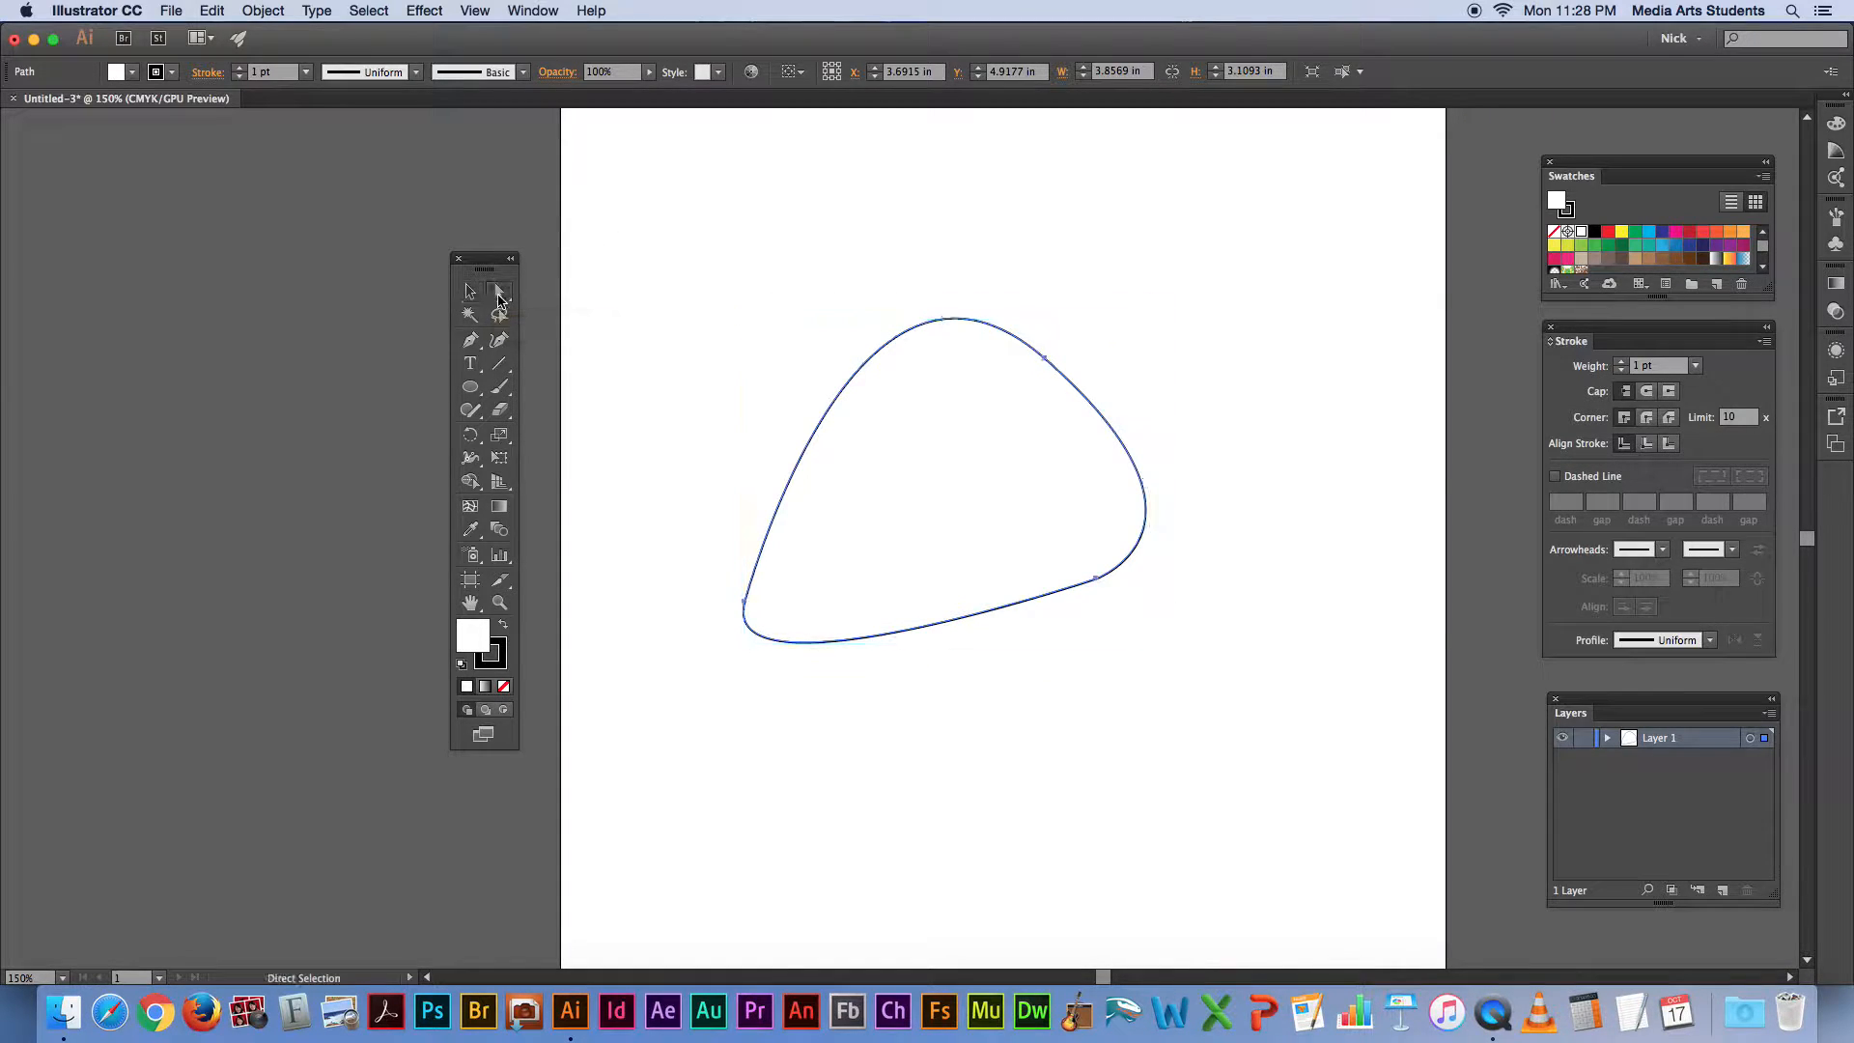
{"action": "left_click", "coordinate": [995, 250]}
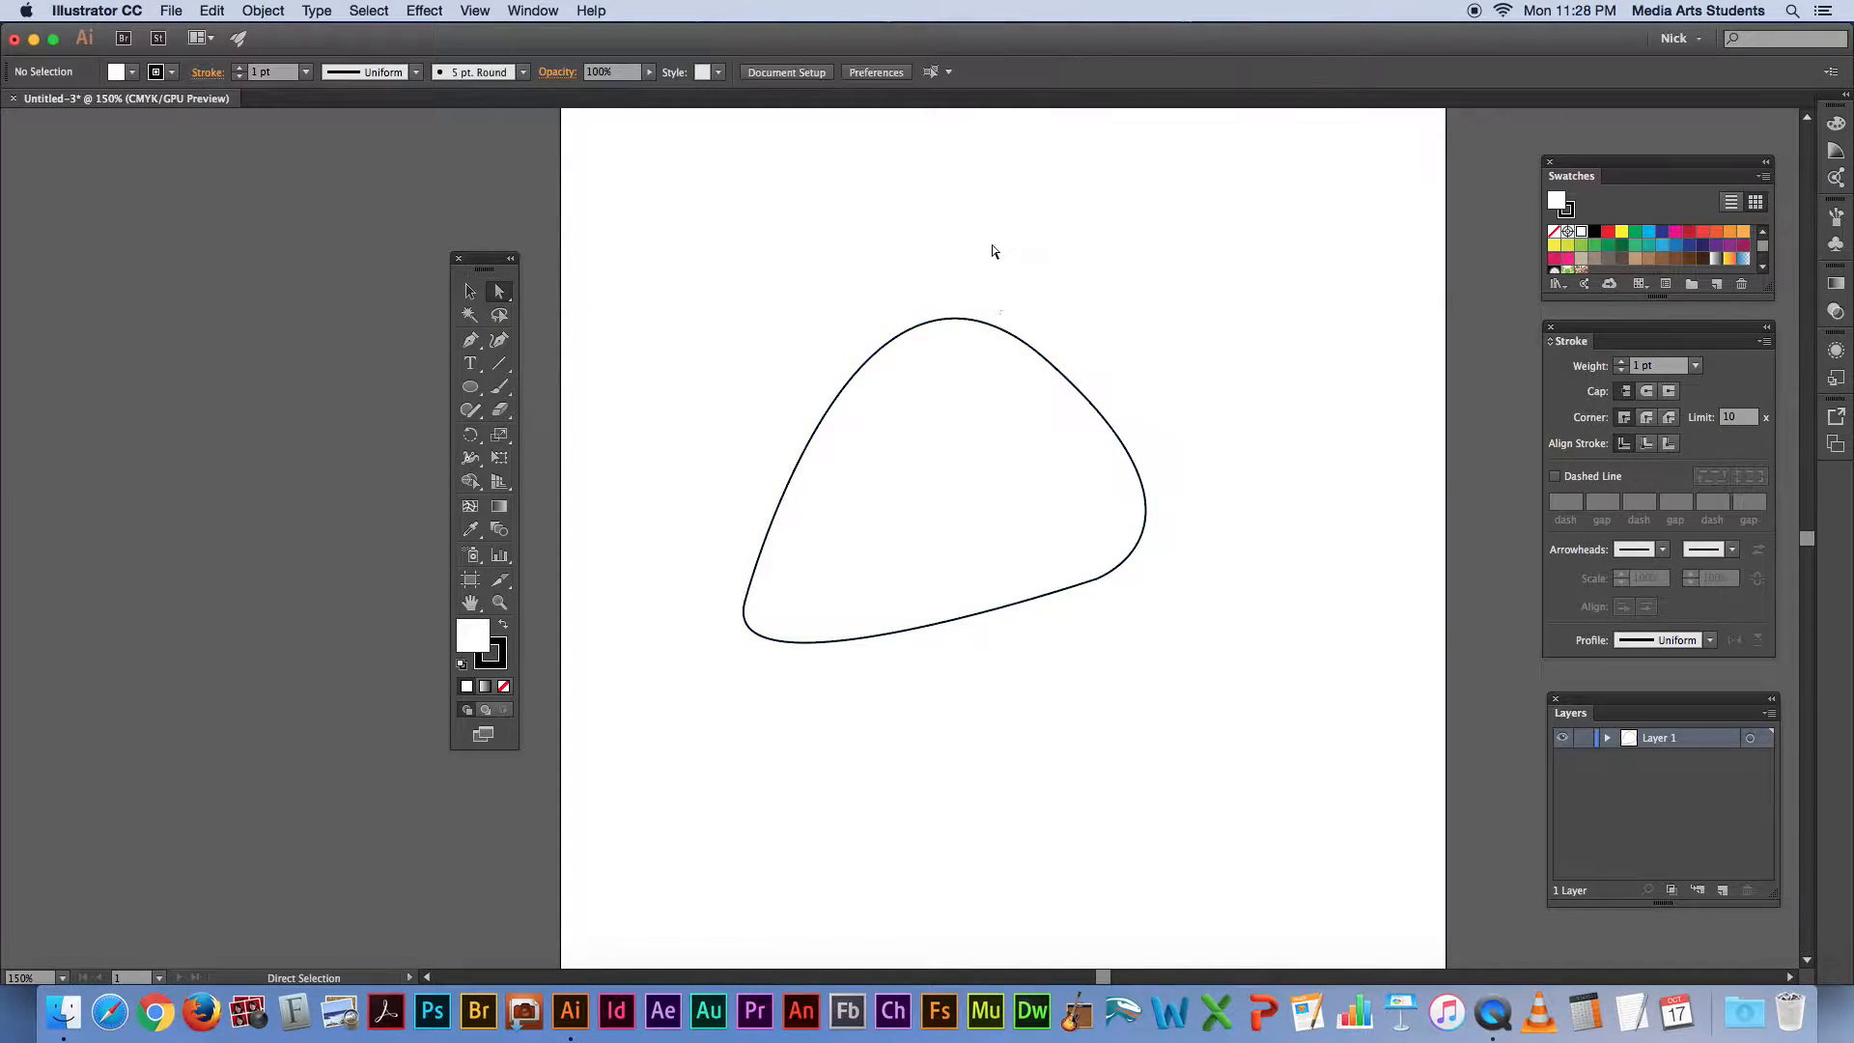
{"action": "left_click", "coordinate": [995, 326]}
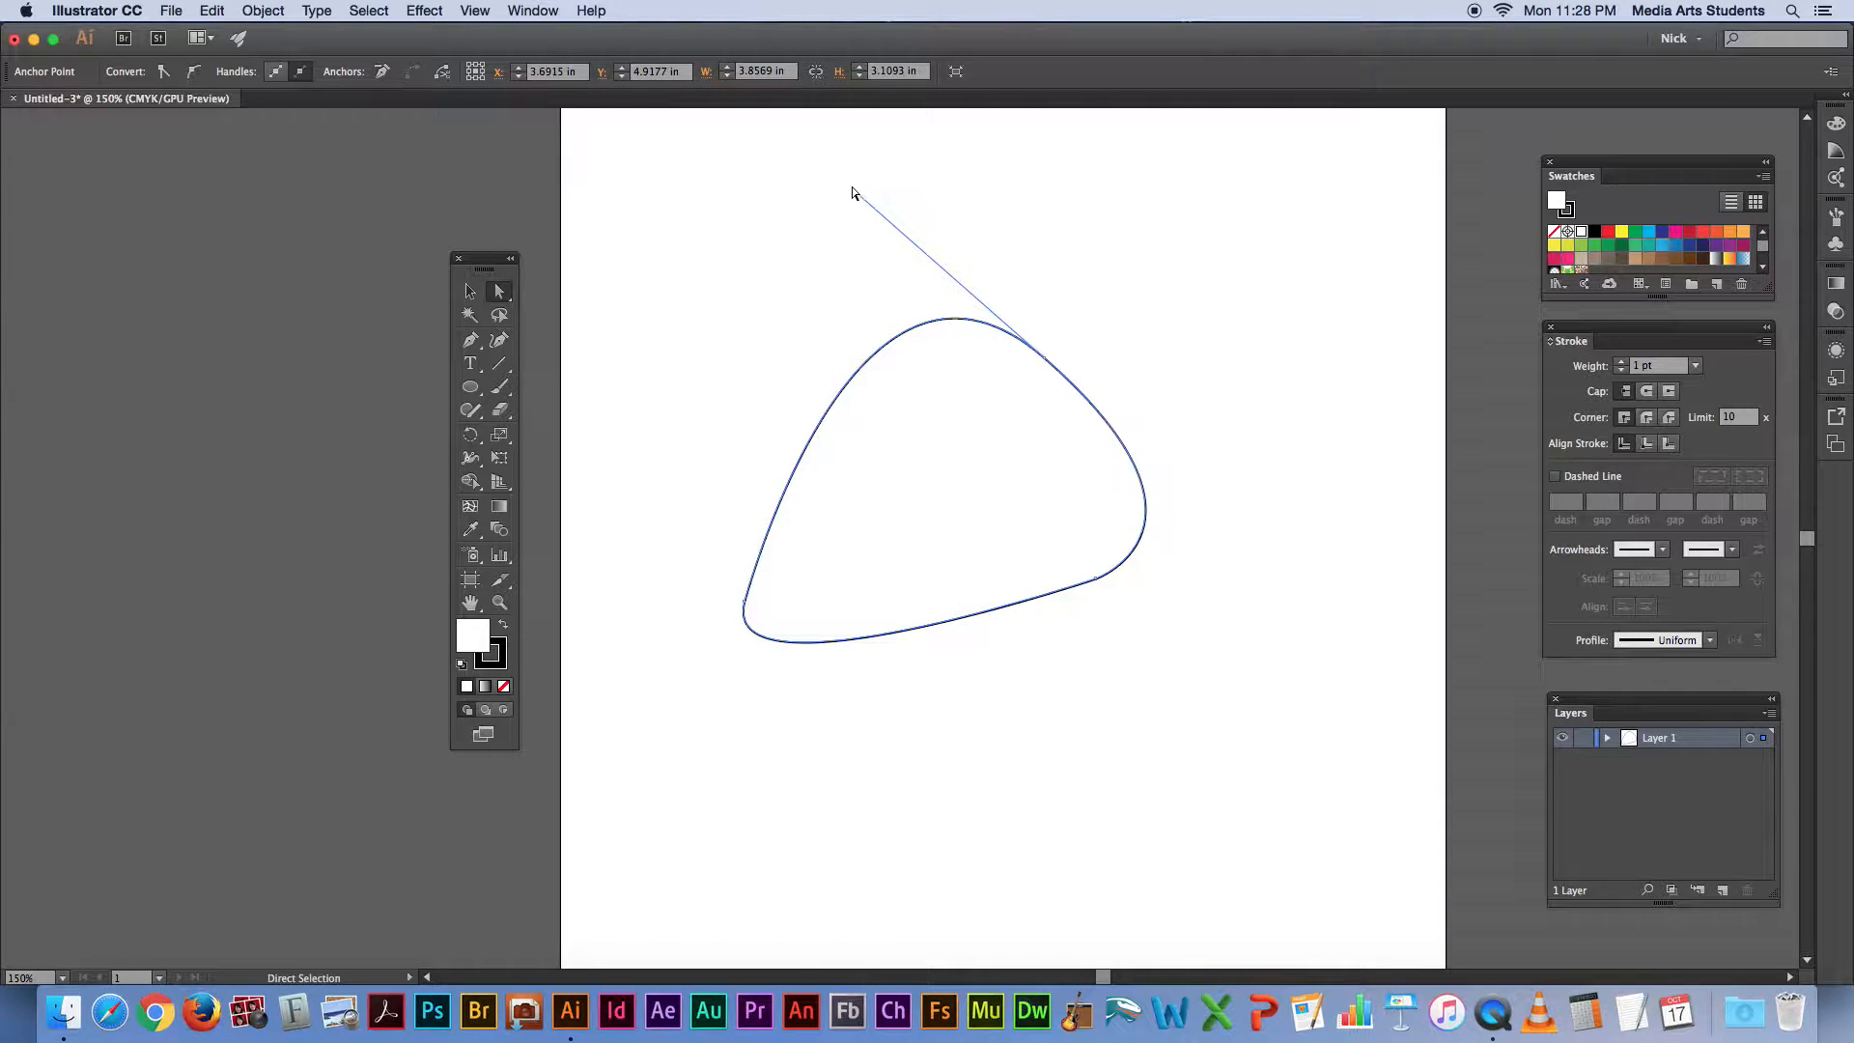
{"action": "left_click_drag", "start_coordinate": [853, 191], "coordinate": [820, 233]}
{"action": "key", "text": "super+z"}
Step: Reshape the curves beside the lower-right anchor by moving the right handle inward and the lower-left handle to the right
{"action": "left_click", "coordinate": [1099, 581]}
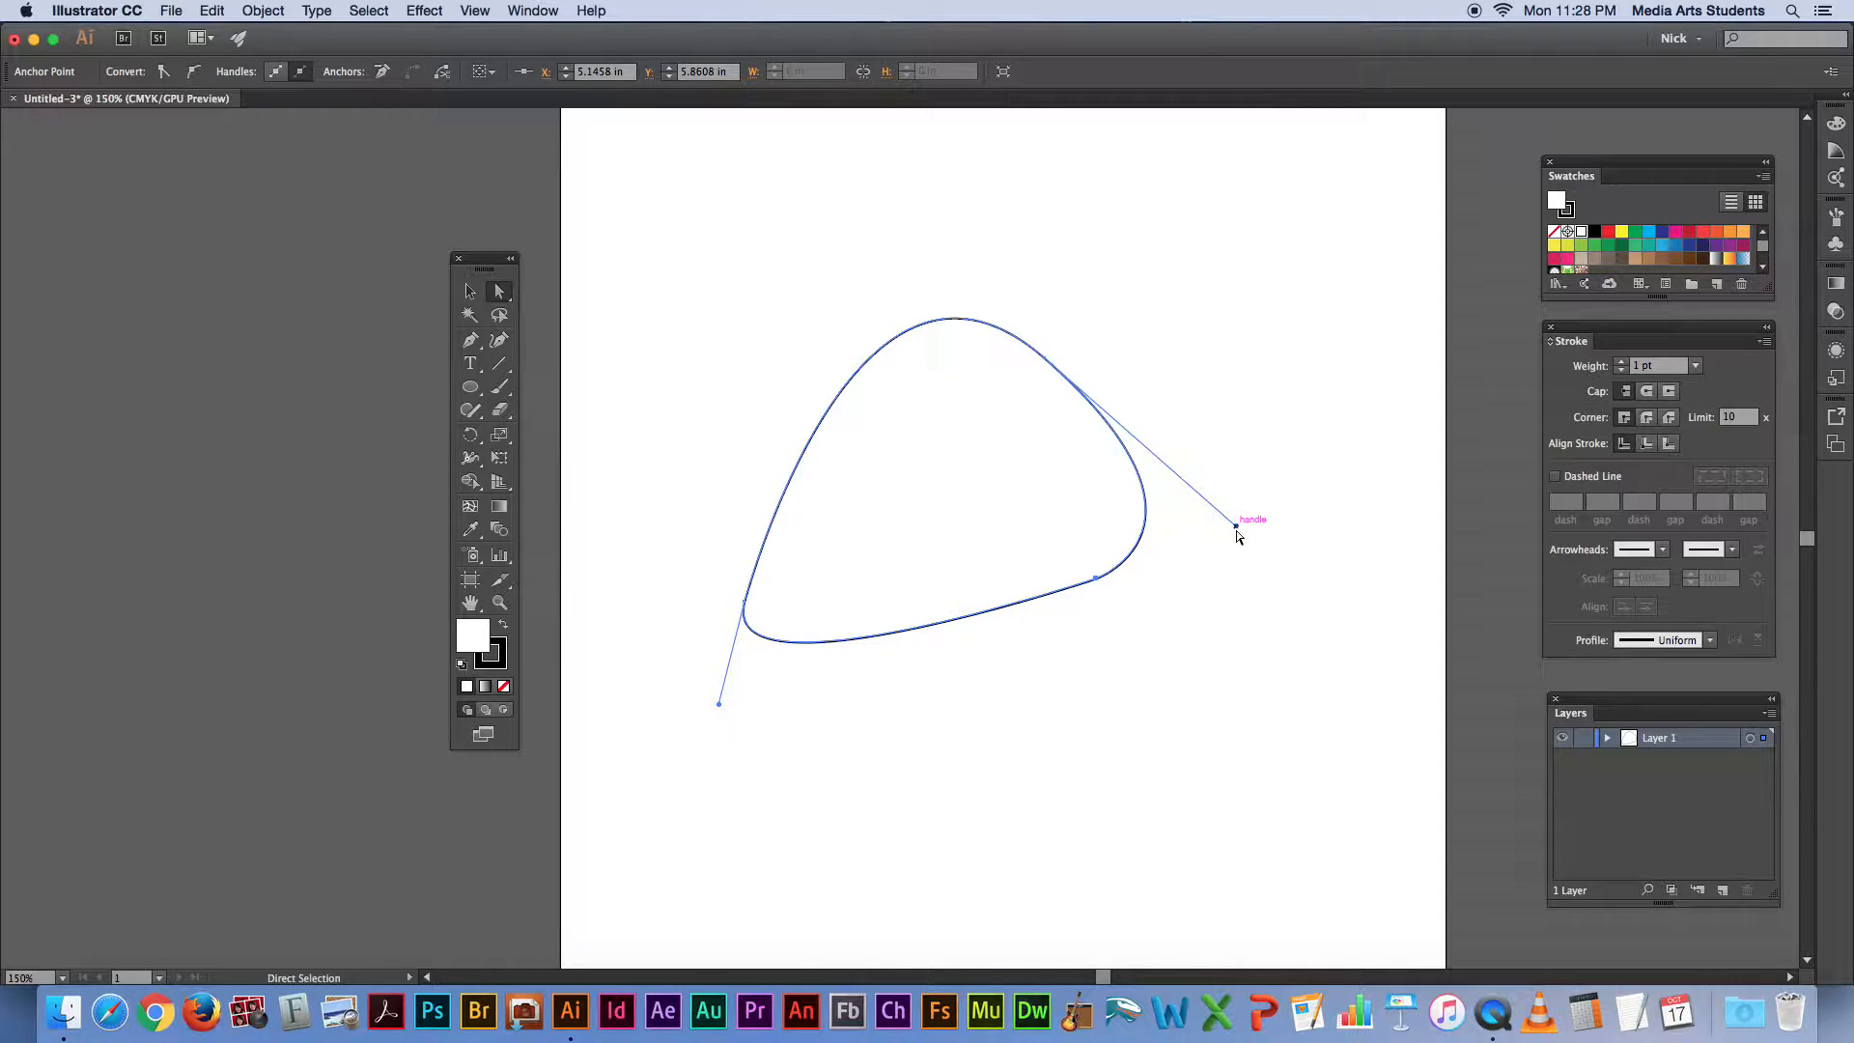
{"action": "left_click_drag", "start_coordinate": [1237, 529], "coordinate": [1186, 550]}
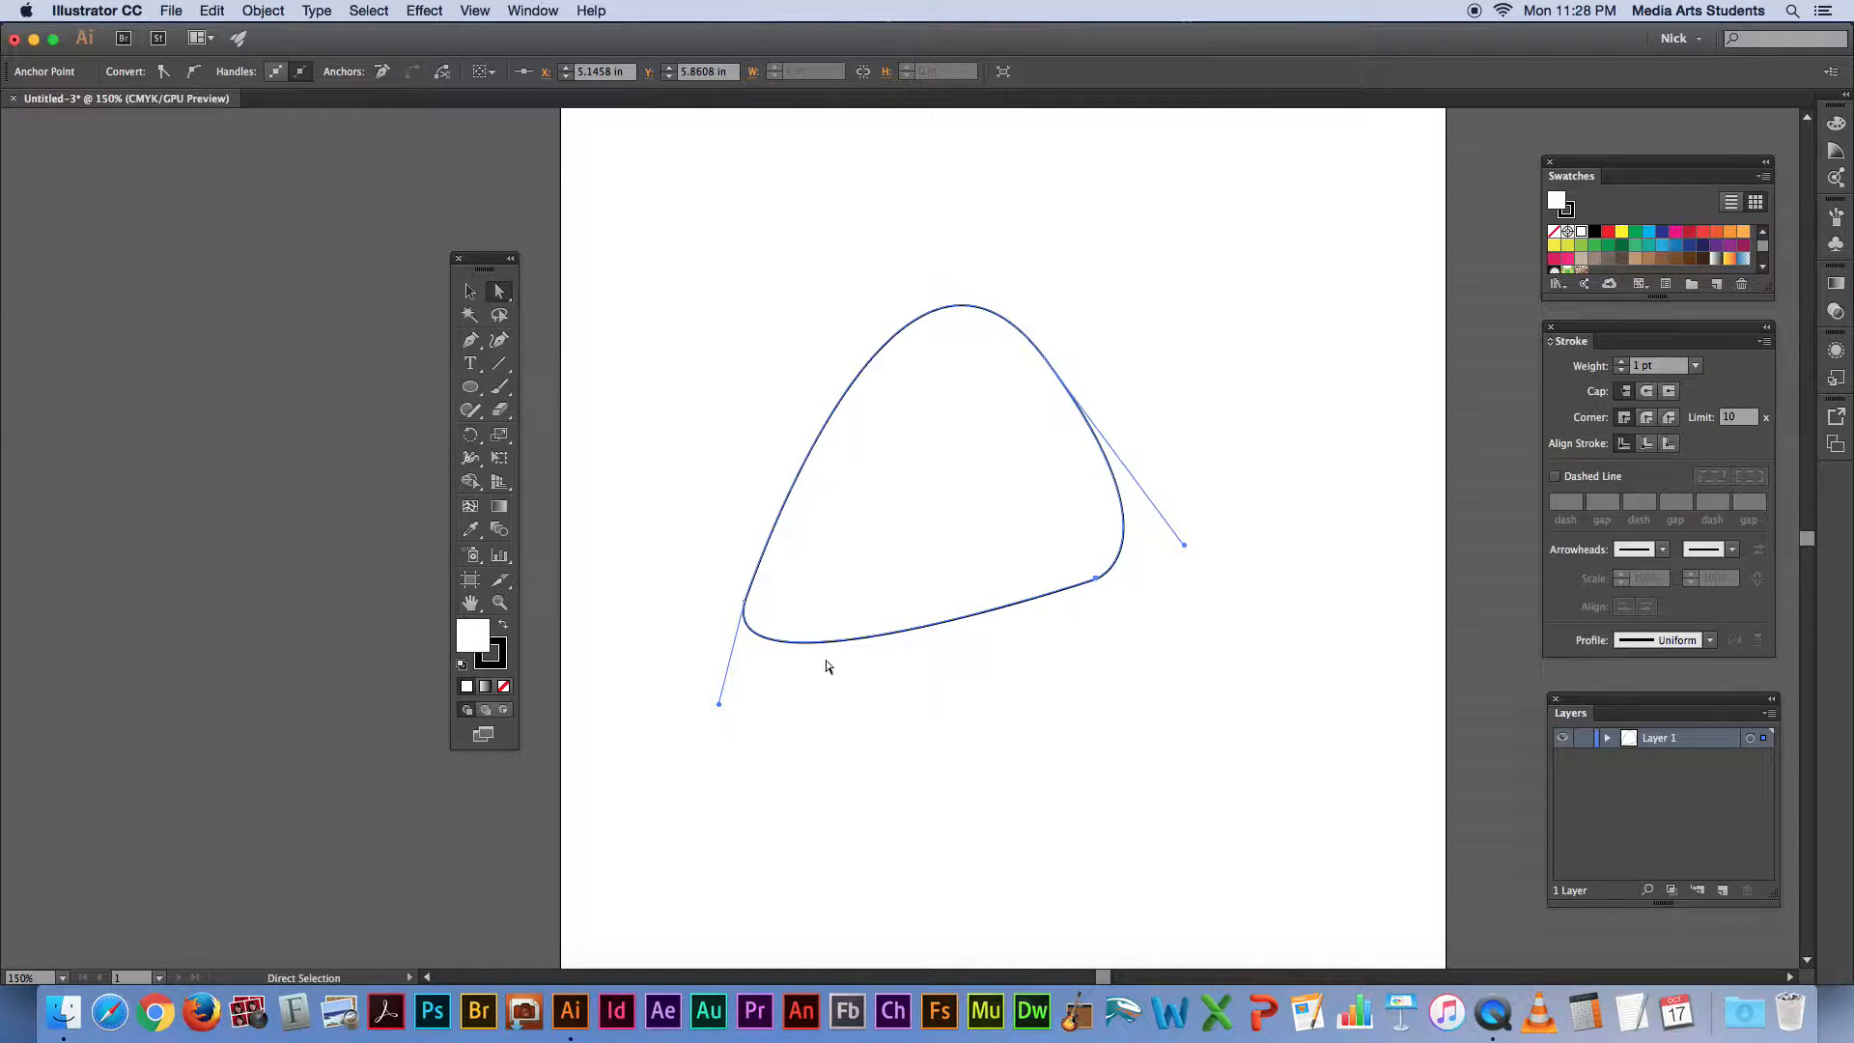
{"action": "left_click_drag", "start_coordinate": [718, 706], "coordinate": [767, 720]}
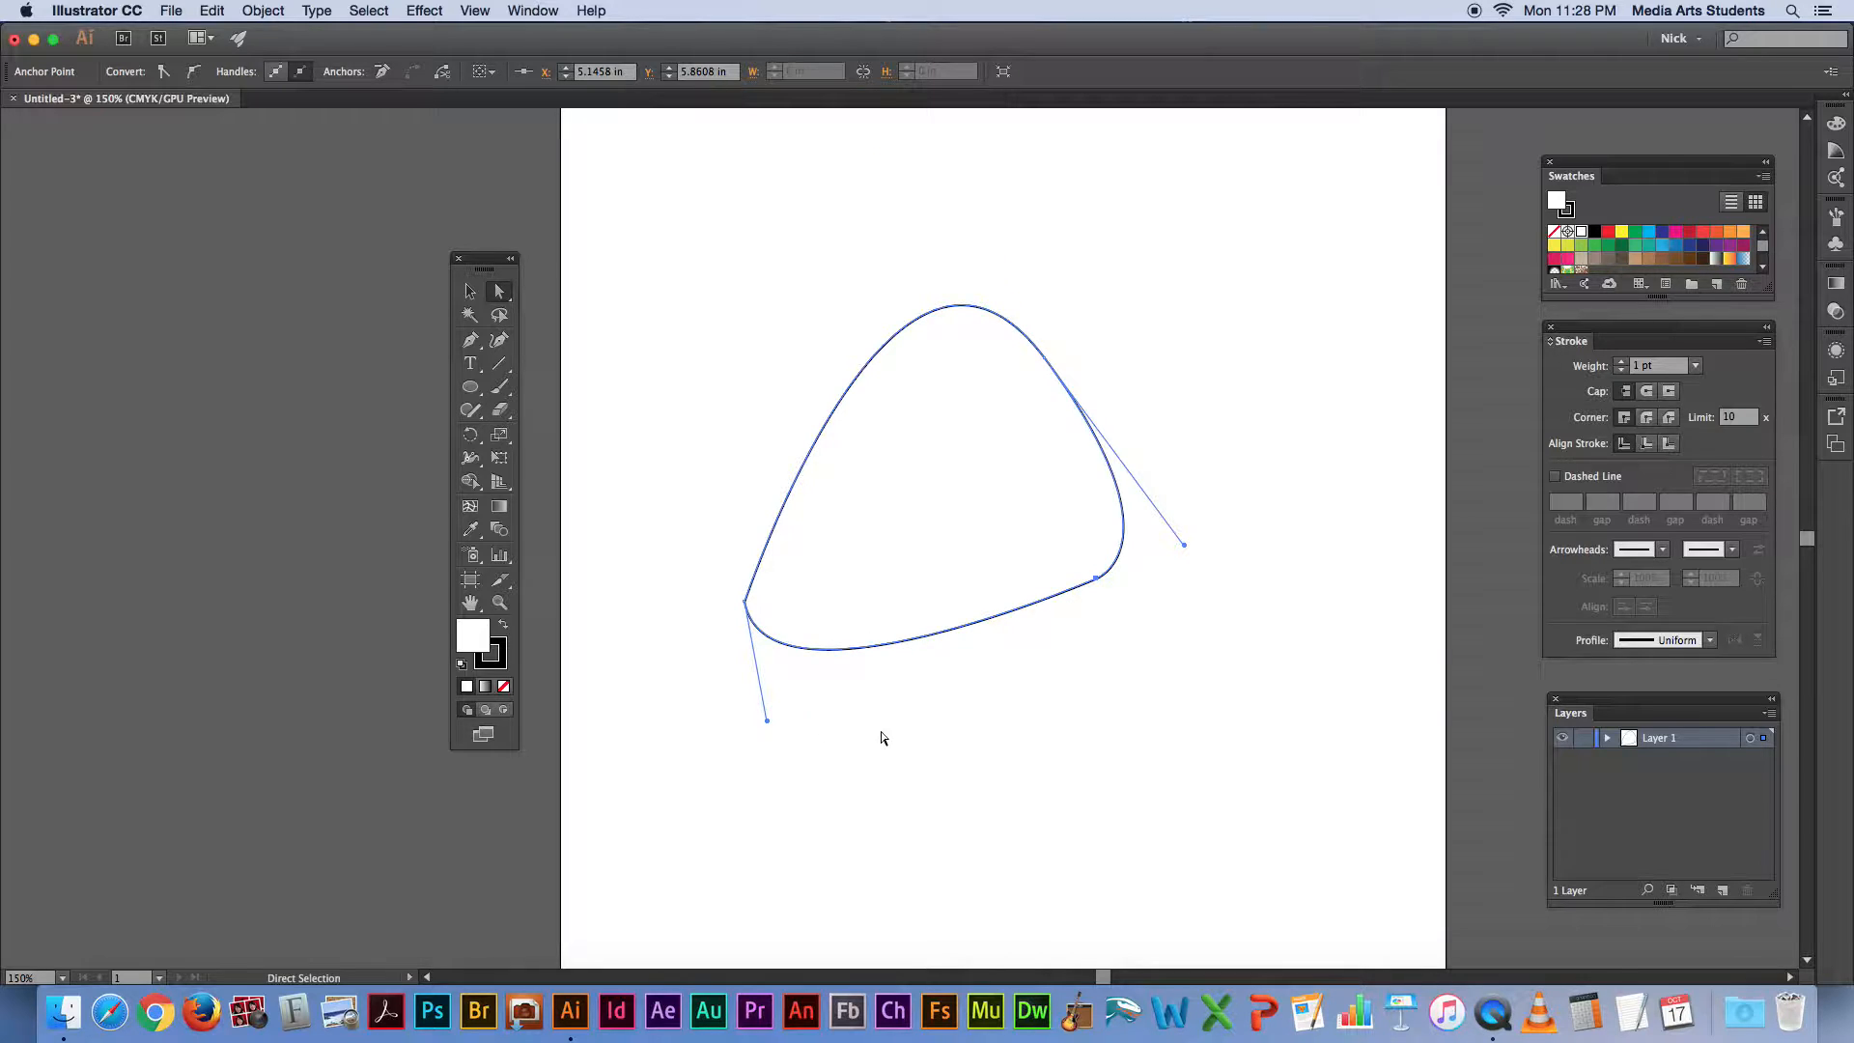
Step: Flatten the top curve by pulling its upper handle down, and swing the lower-left anchor's handle out to the left
{"action": "left_click", "coordinate": [745, 603]}
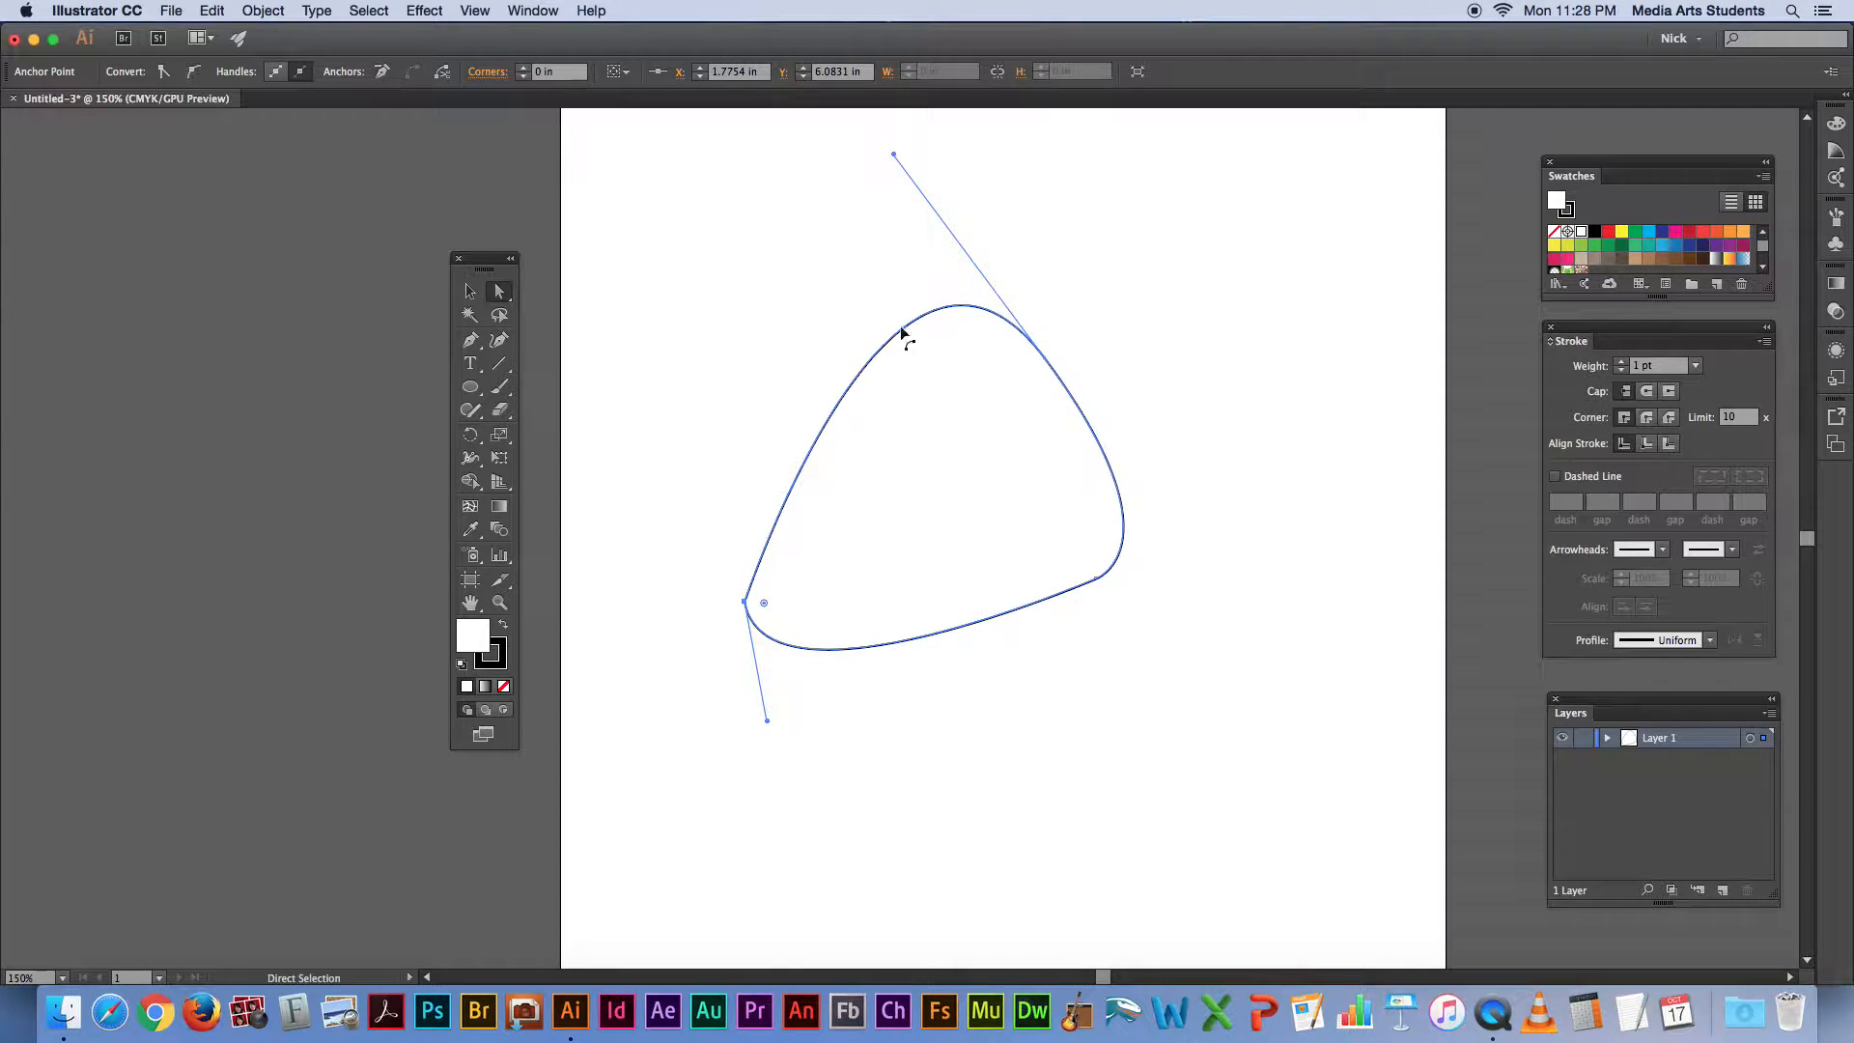
{"action": "left_click_drag", "start_coordinate": [894, 154], "coordinate": [906, 315]}
{"action": "left_click_drag", "start_coordinate": [768, 722], "coordinate": [685, 724]}
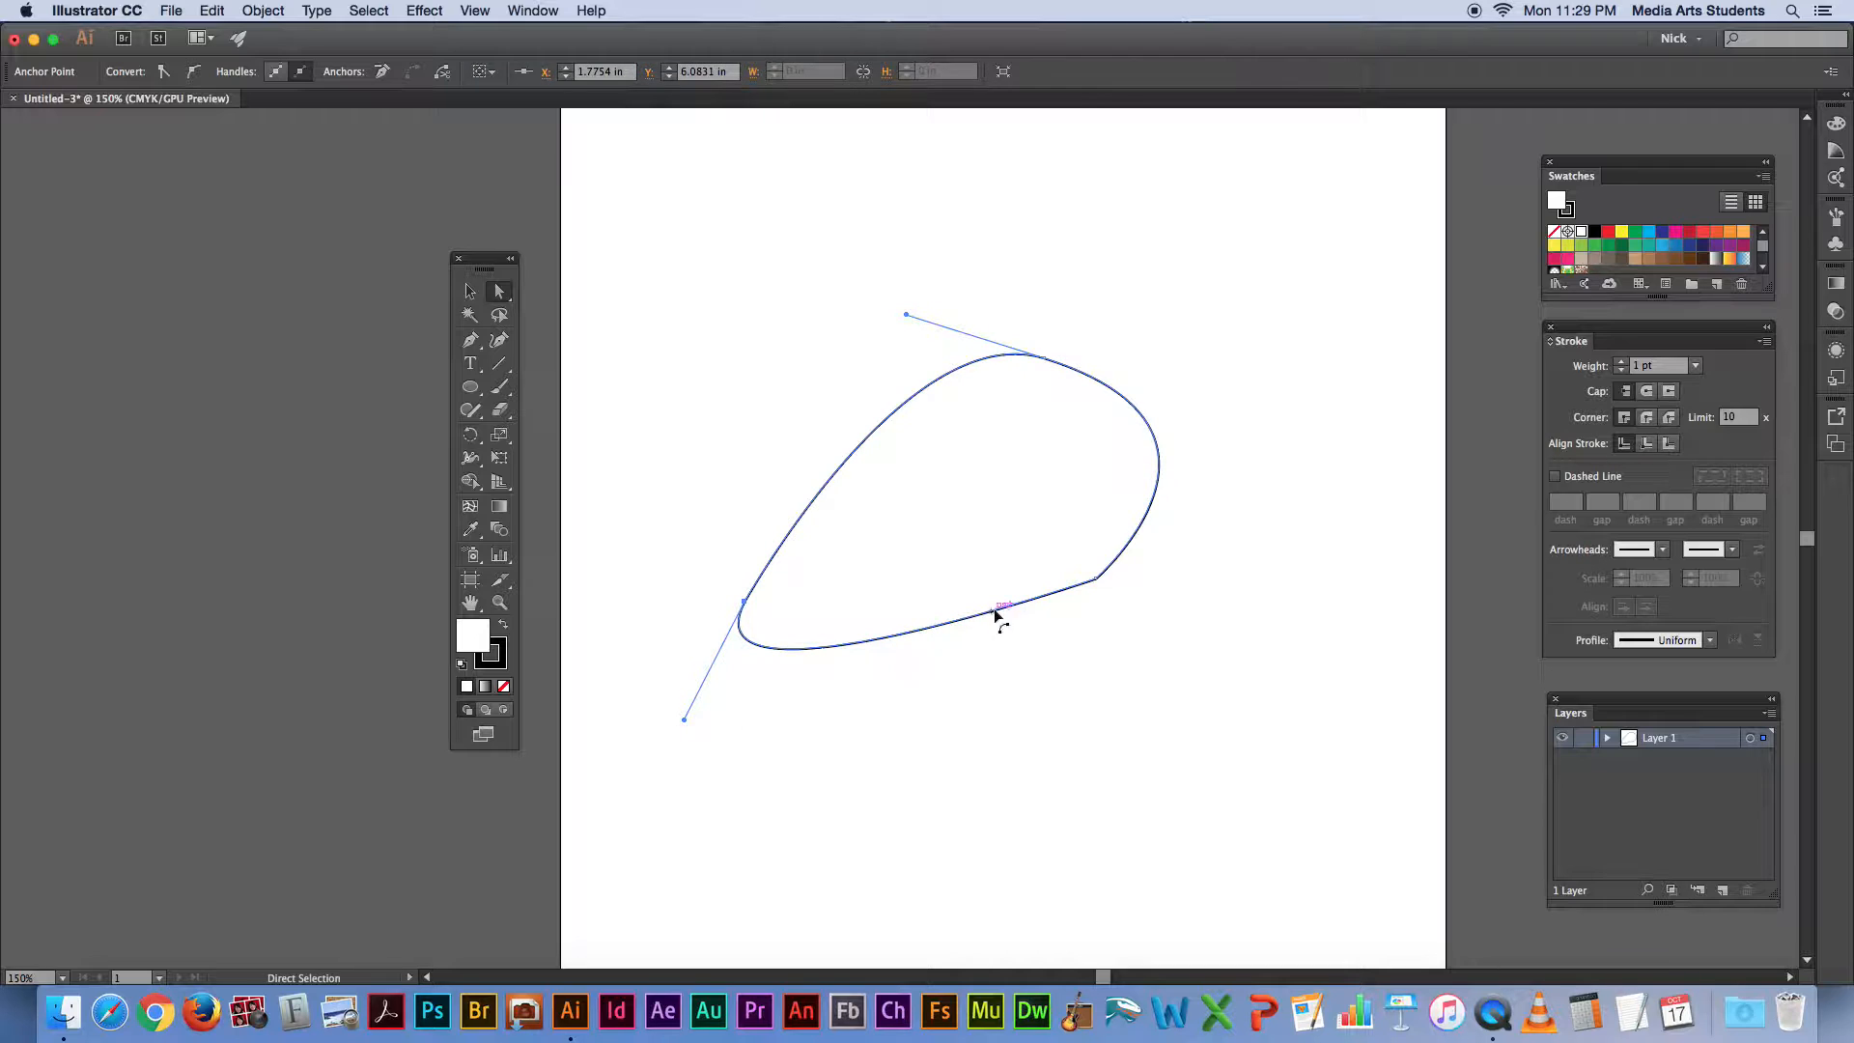
Step: Move the shape's lower-right corner anchor up and left, and pull the right-hand direction handle inward
{"action": "left_click", "coordinate": [1096, 579]}
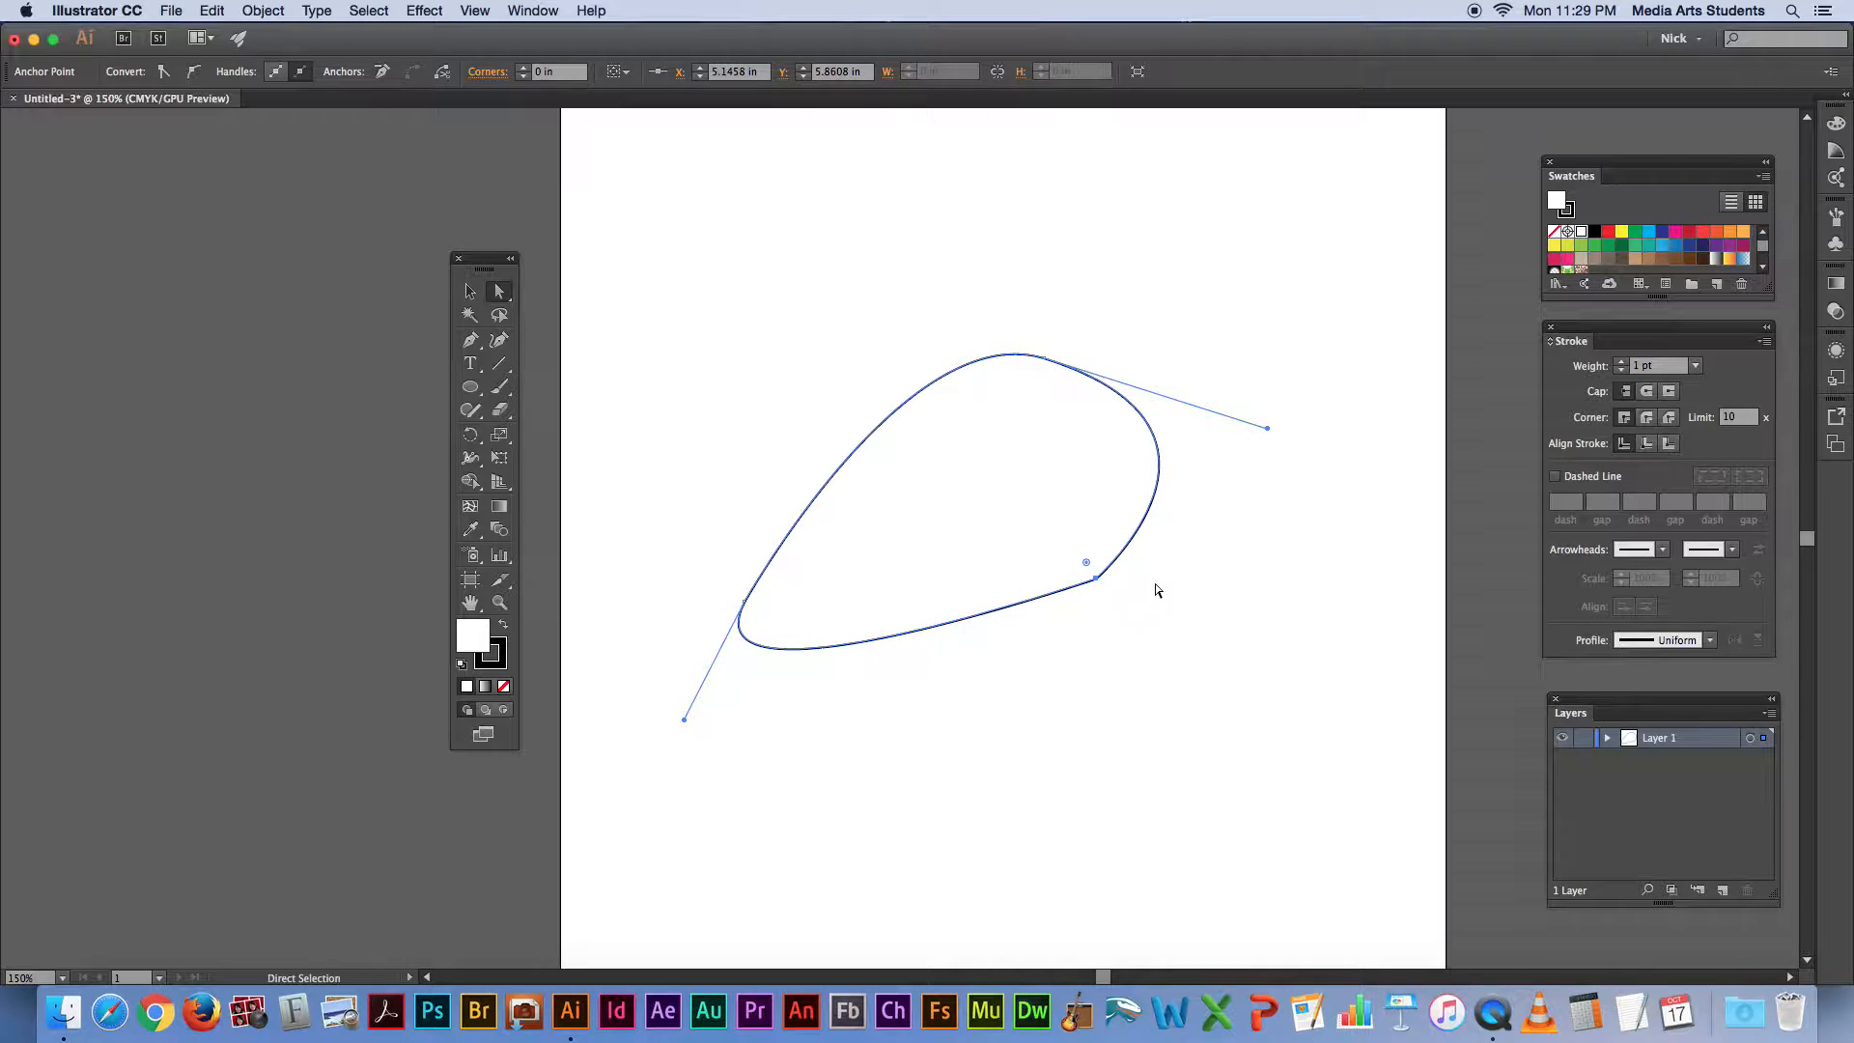
{"action": "left_click", "coordinate": [1120, 600]}
{"action": "left_click_drag", "start_coordinate": [1096, 581], "coordinate": [1065, 522]}
{"action": "left_click_drag", "start_coordinate": [1252, 432], "coordinate": [1164, 461]}
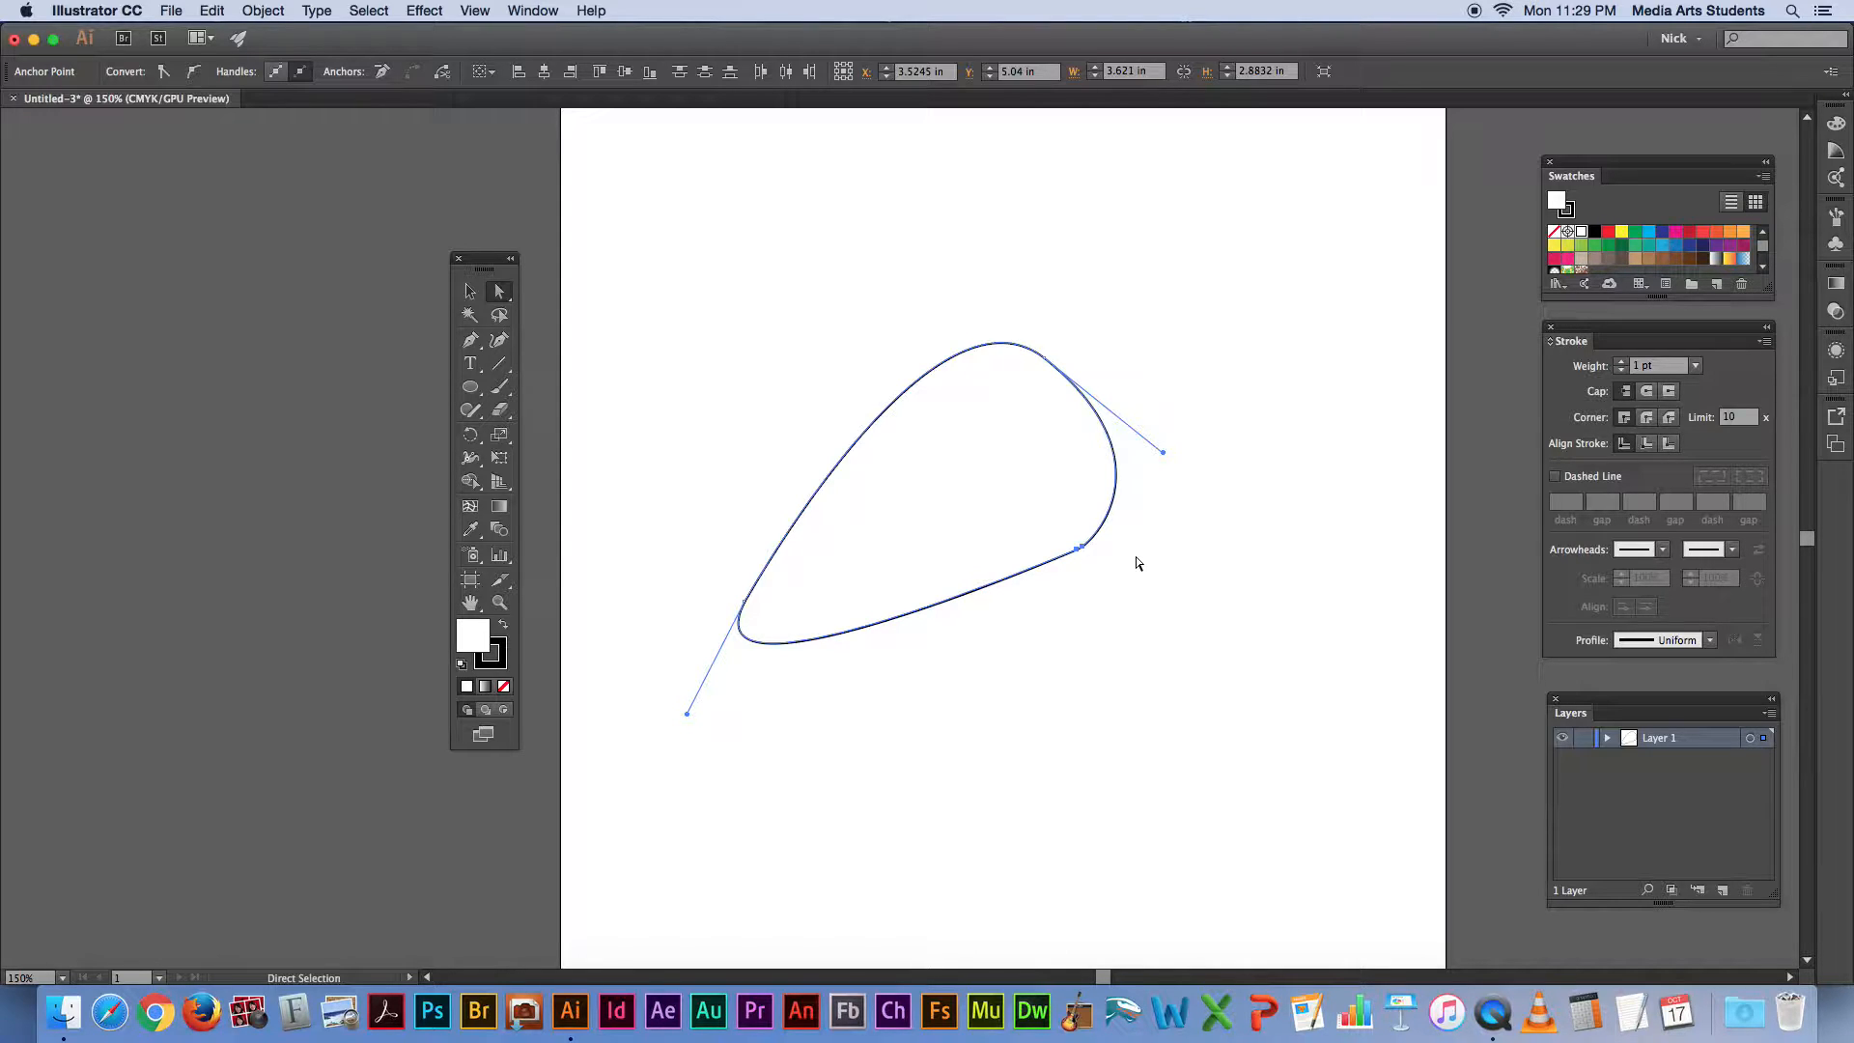
Step: Delete the shape and draw a new Pen arc to a smooth anchor about 3.25 in right and 2.85 in up
{"action": "key", "text": "Delete"}
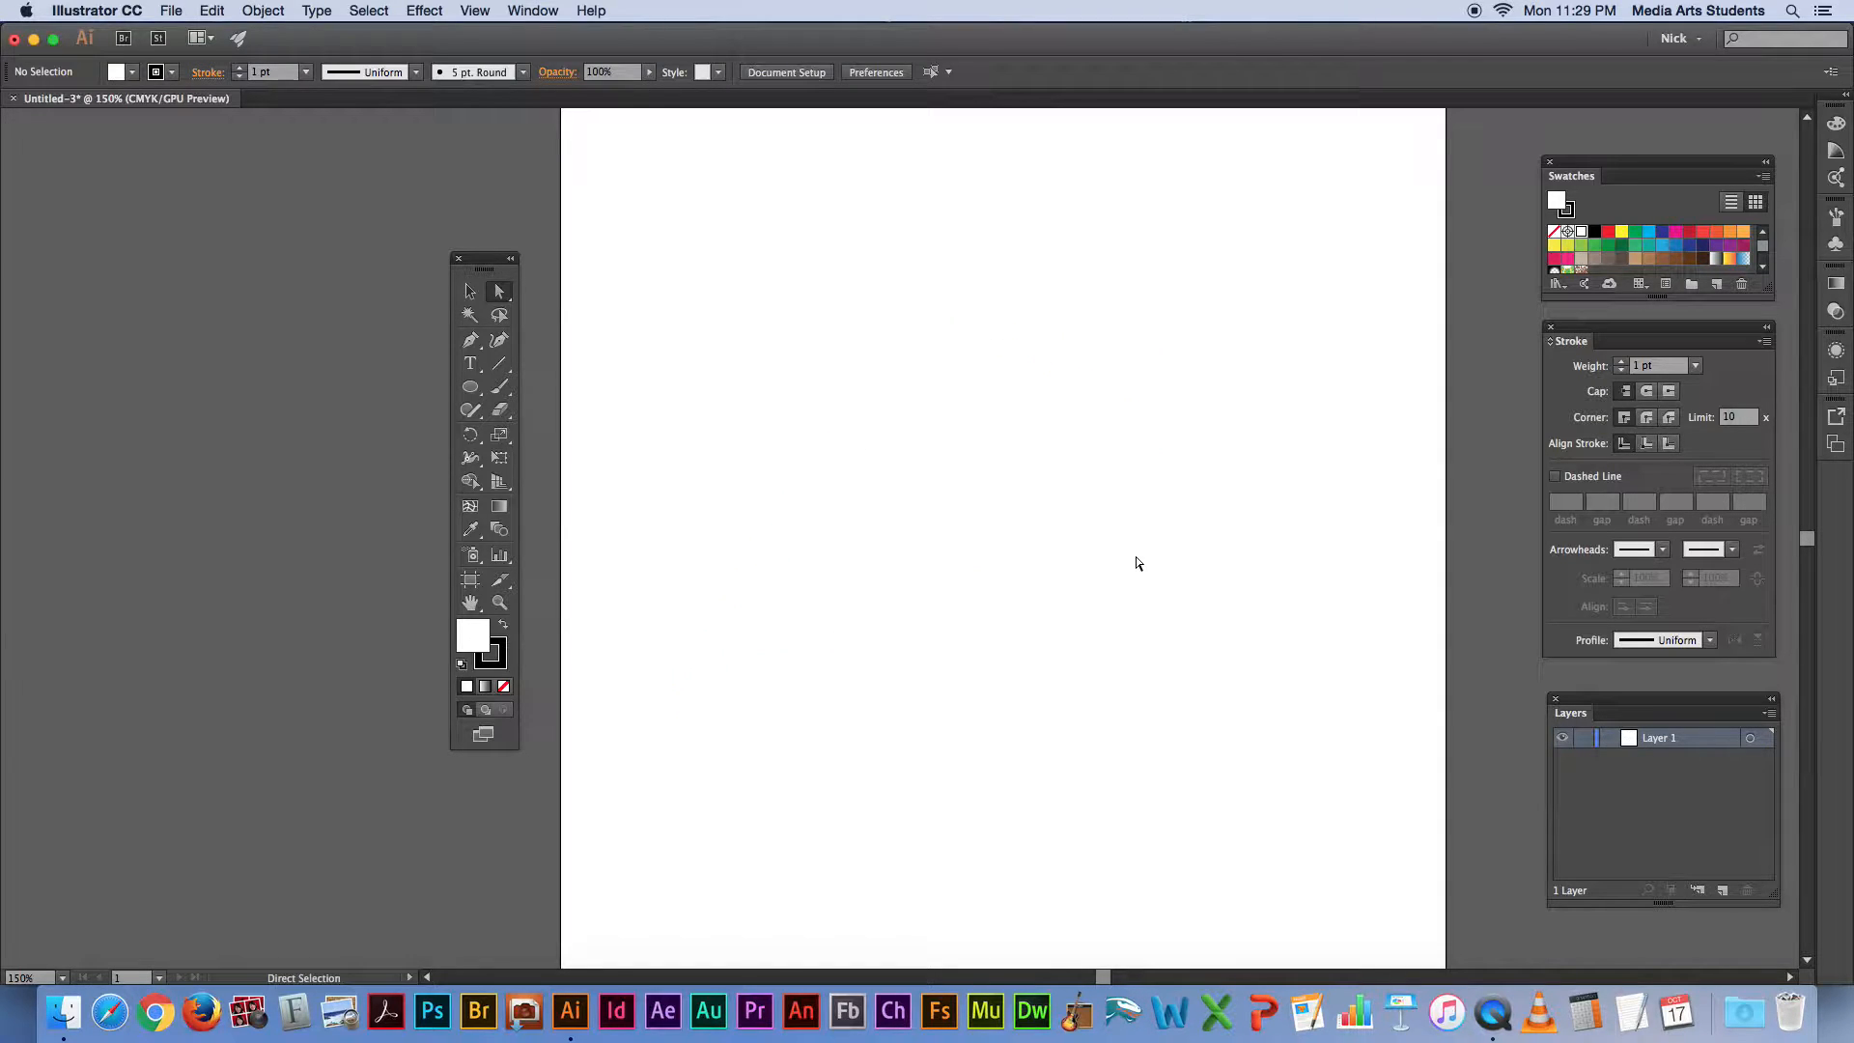
{"action": "left_click", "coordinate": [471, 341]}
{"action": "left_click", "coordinate": [798, 617]}
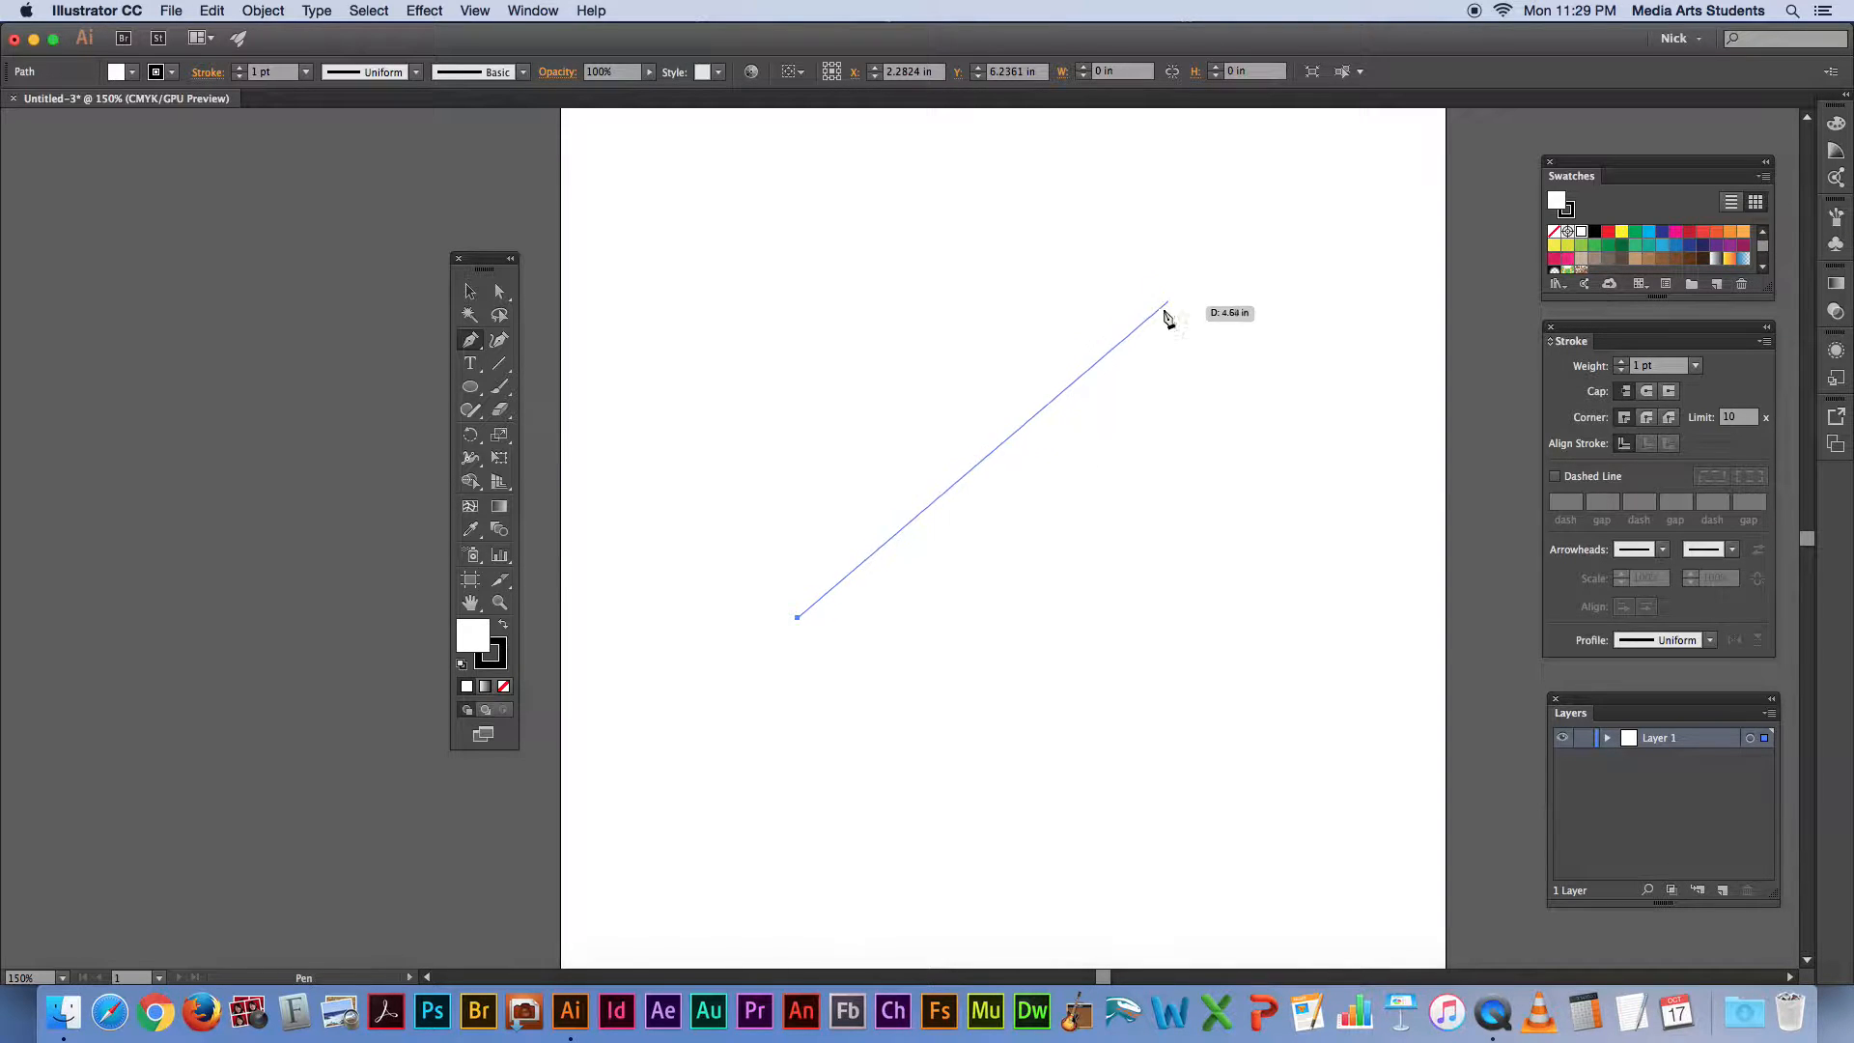
{"action": "left_click_drag", "start_coordinate": [1149, 332], "coordinate": [1394, 485]}
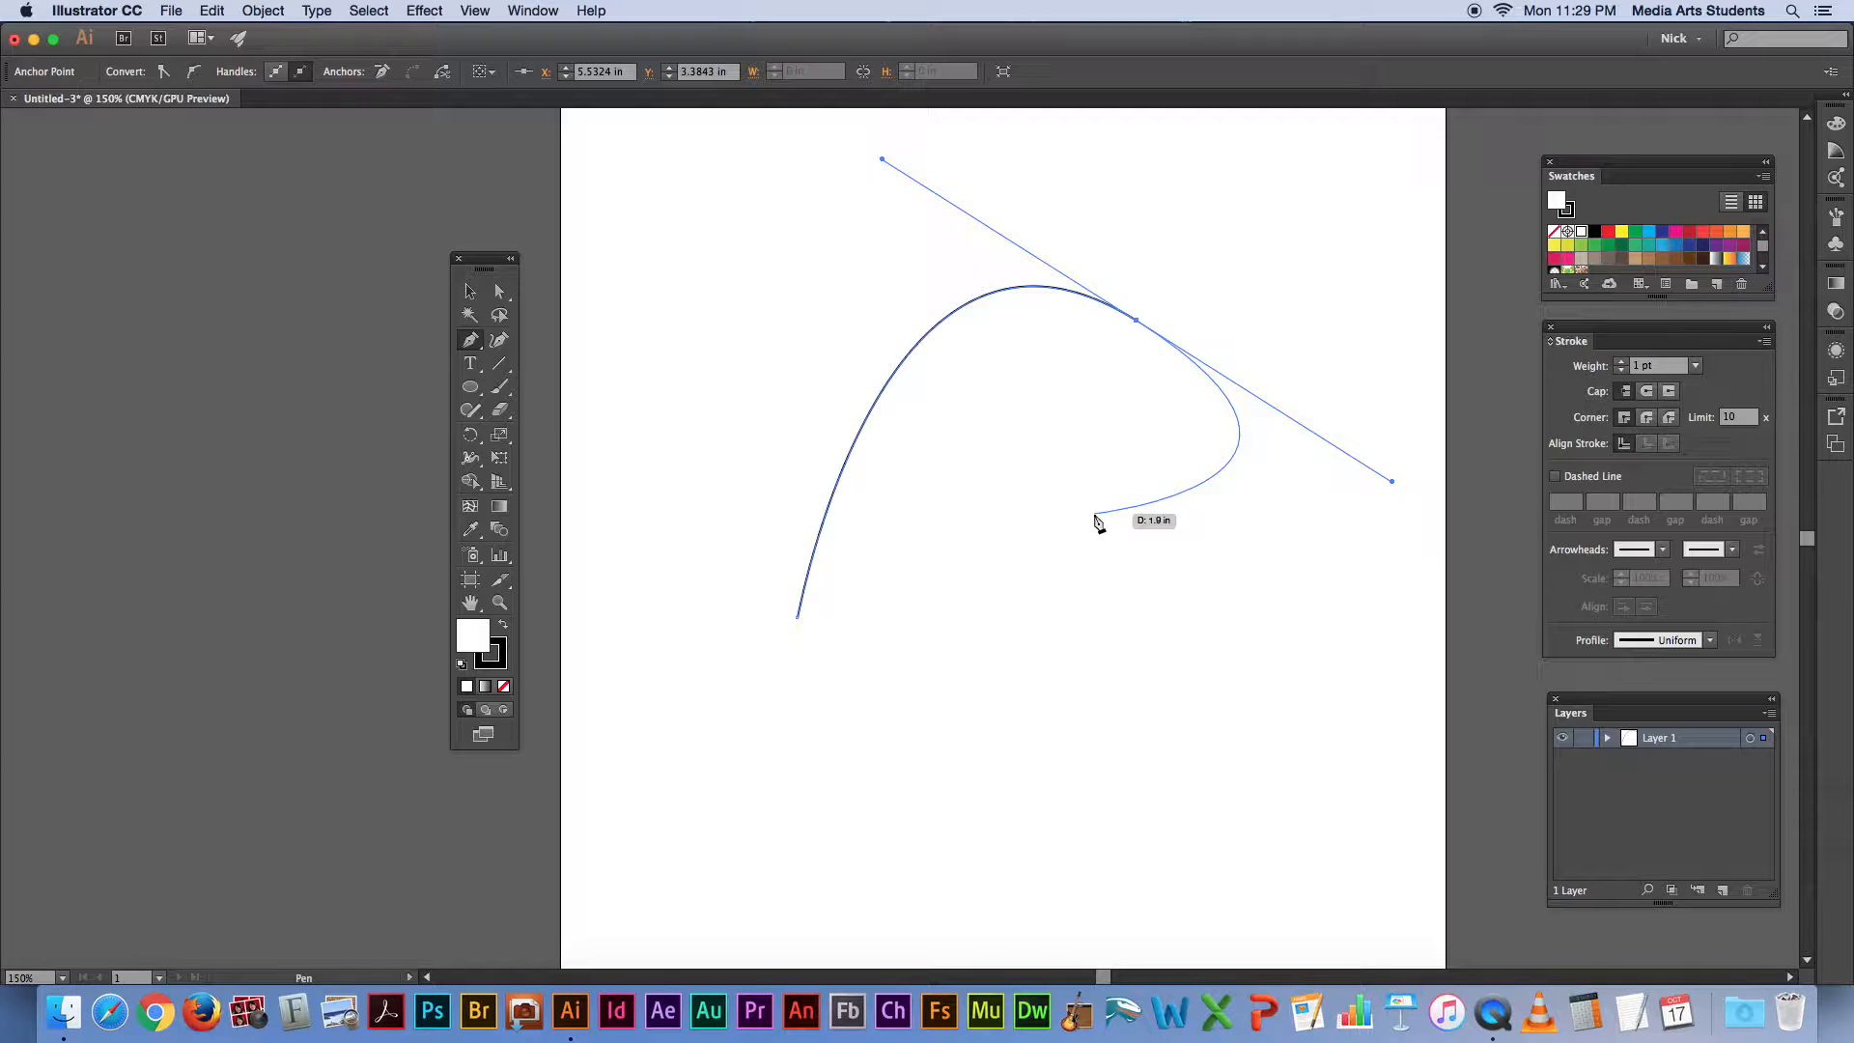
Step: Try adding a smooth anchor below the arc's end with a long handle down and right, then undo it
{"action": "key", "text": "space"}
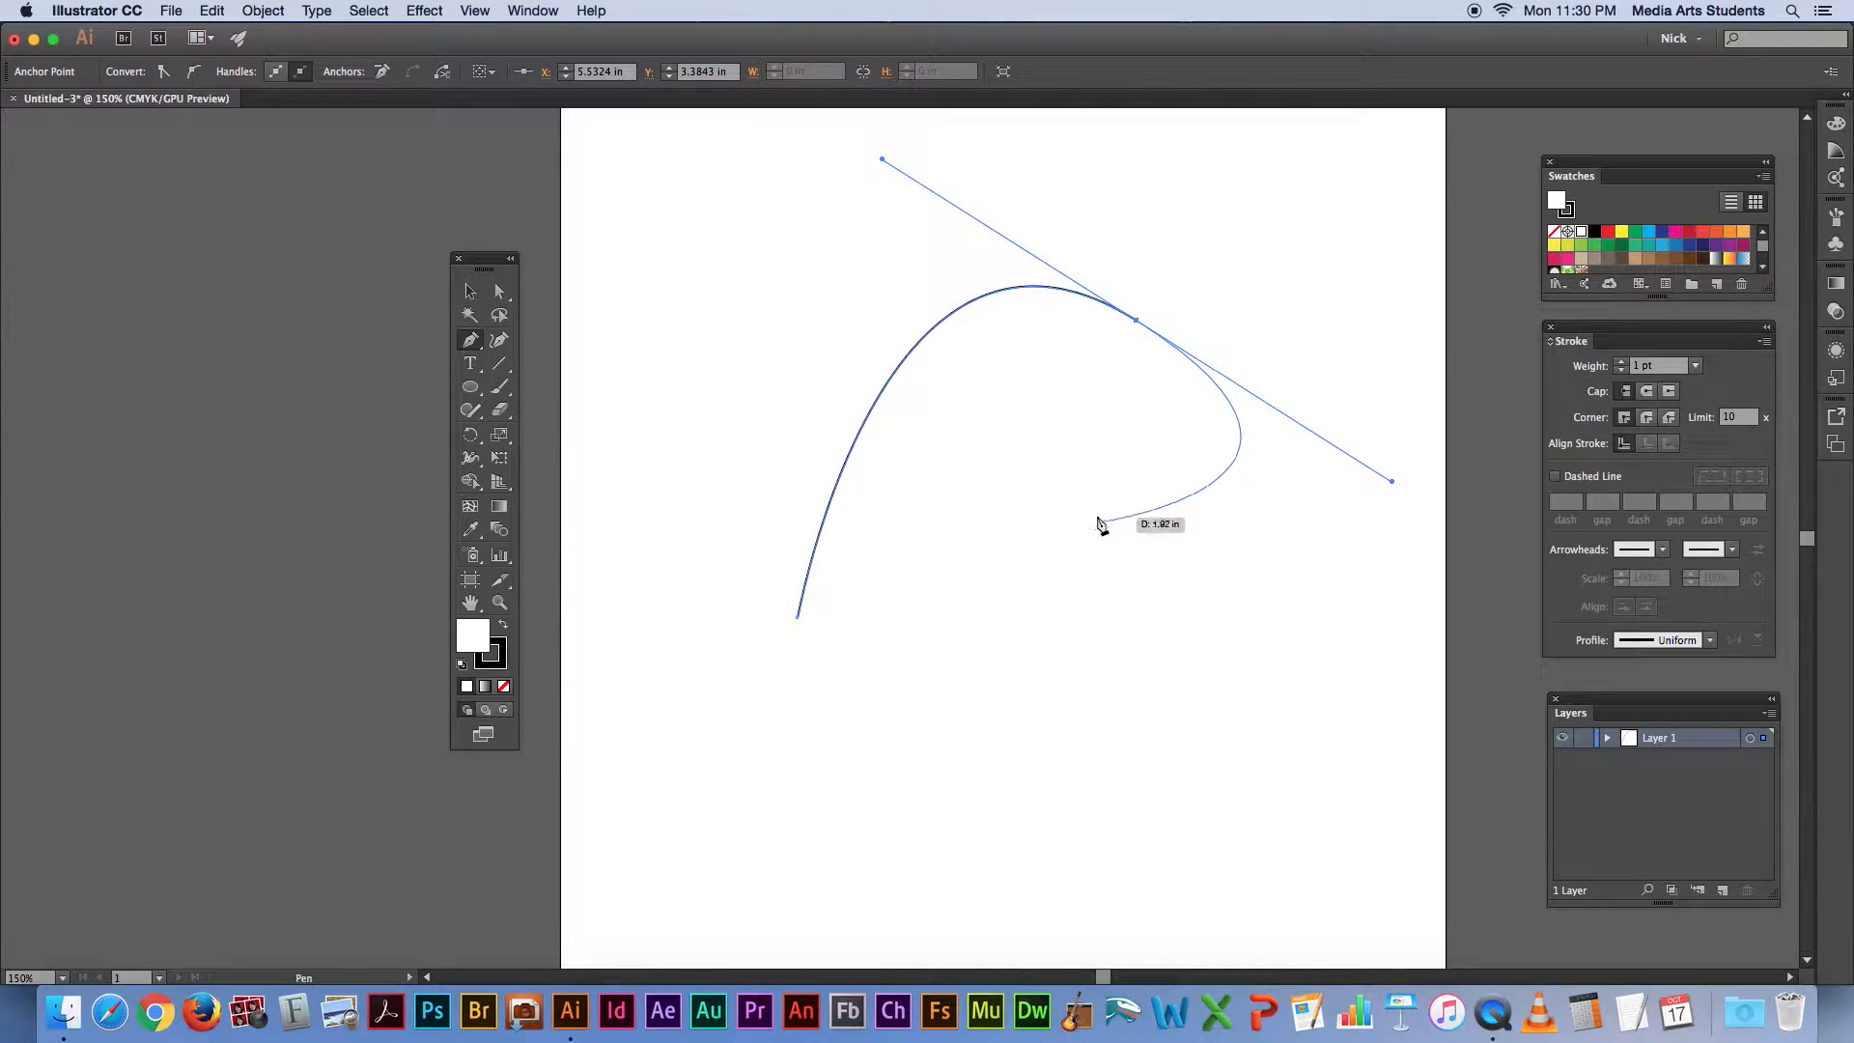
{"action": "left_click_drag", "start_coordinate": [1119, 541], "coordinate": [1420, 869]}
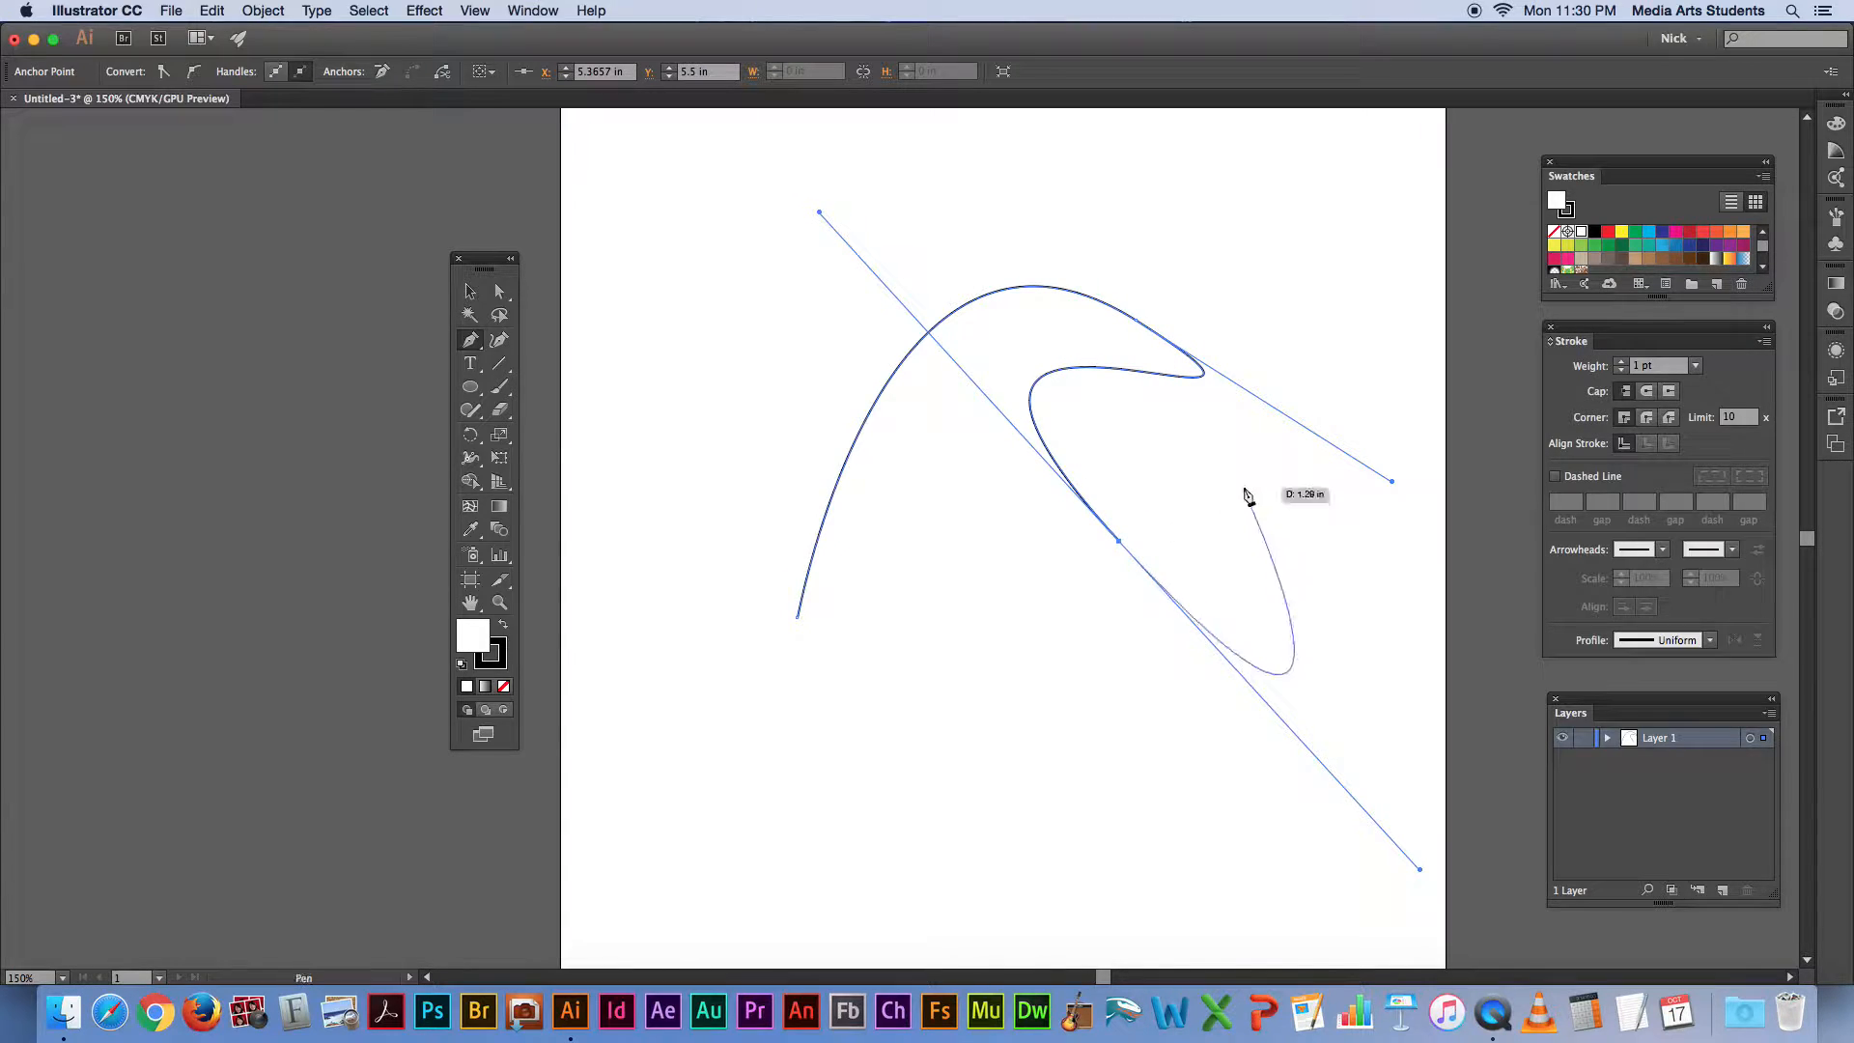
{"action": "key", "text": "ctrl+z"}
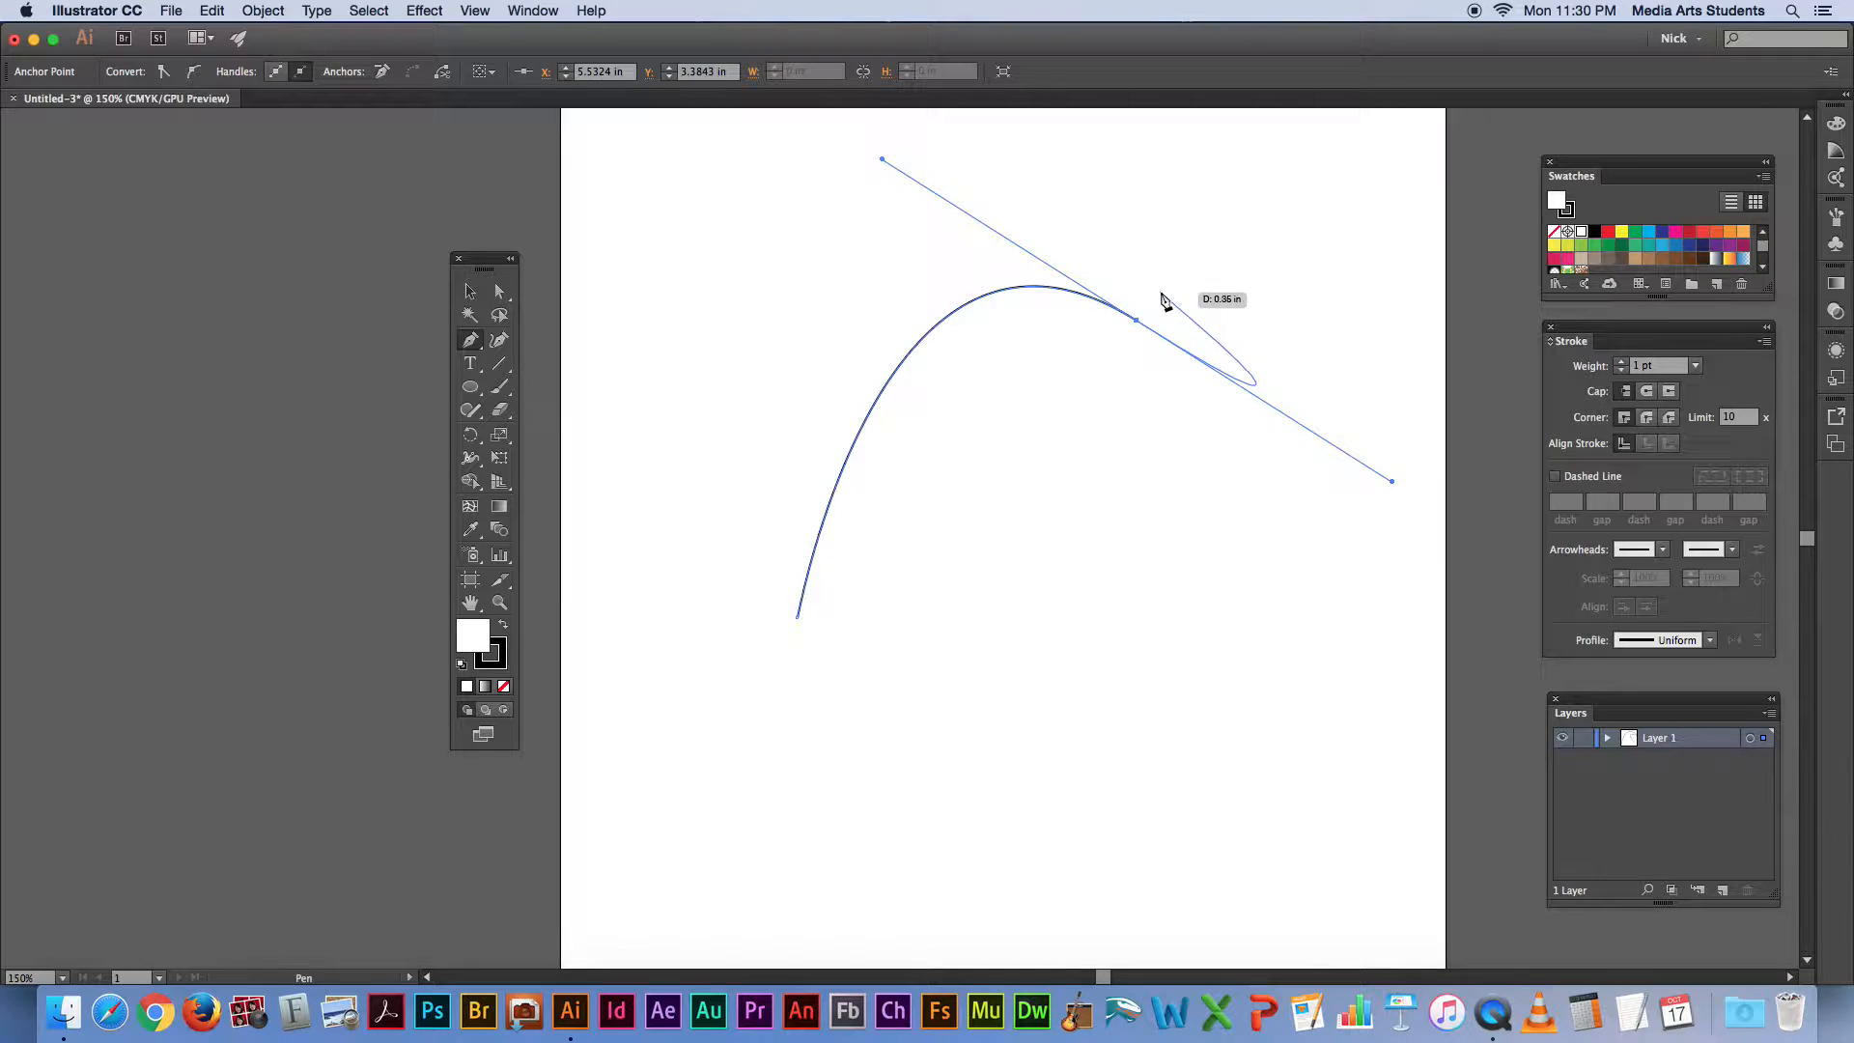
Step: Remove the outgoing direction handle from the anchor at the end of the arc
{"action": "key", "text": "super+equal"}
{"action": "key", "text": "super+equal"}
{"action": "key", "text": "super+equal"}
{"action": "left_click_drag", "start_coordinate": [1272, 238], "coordinate": [709, 684]}
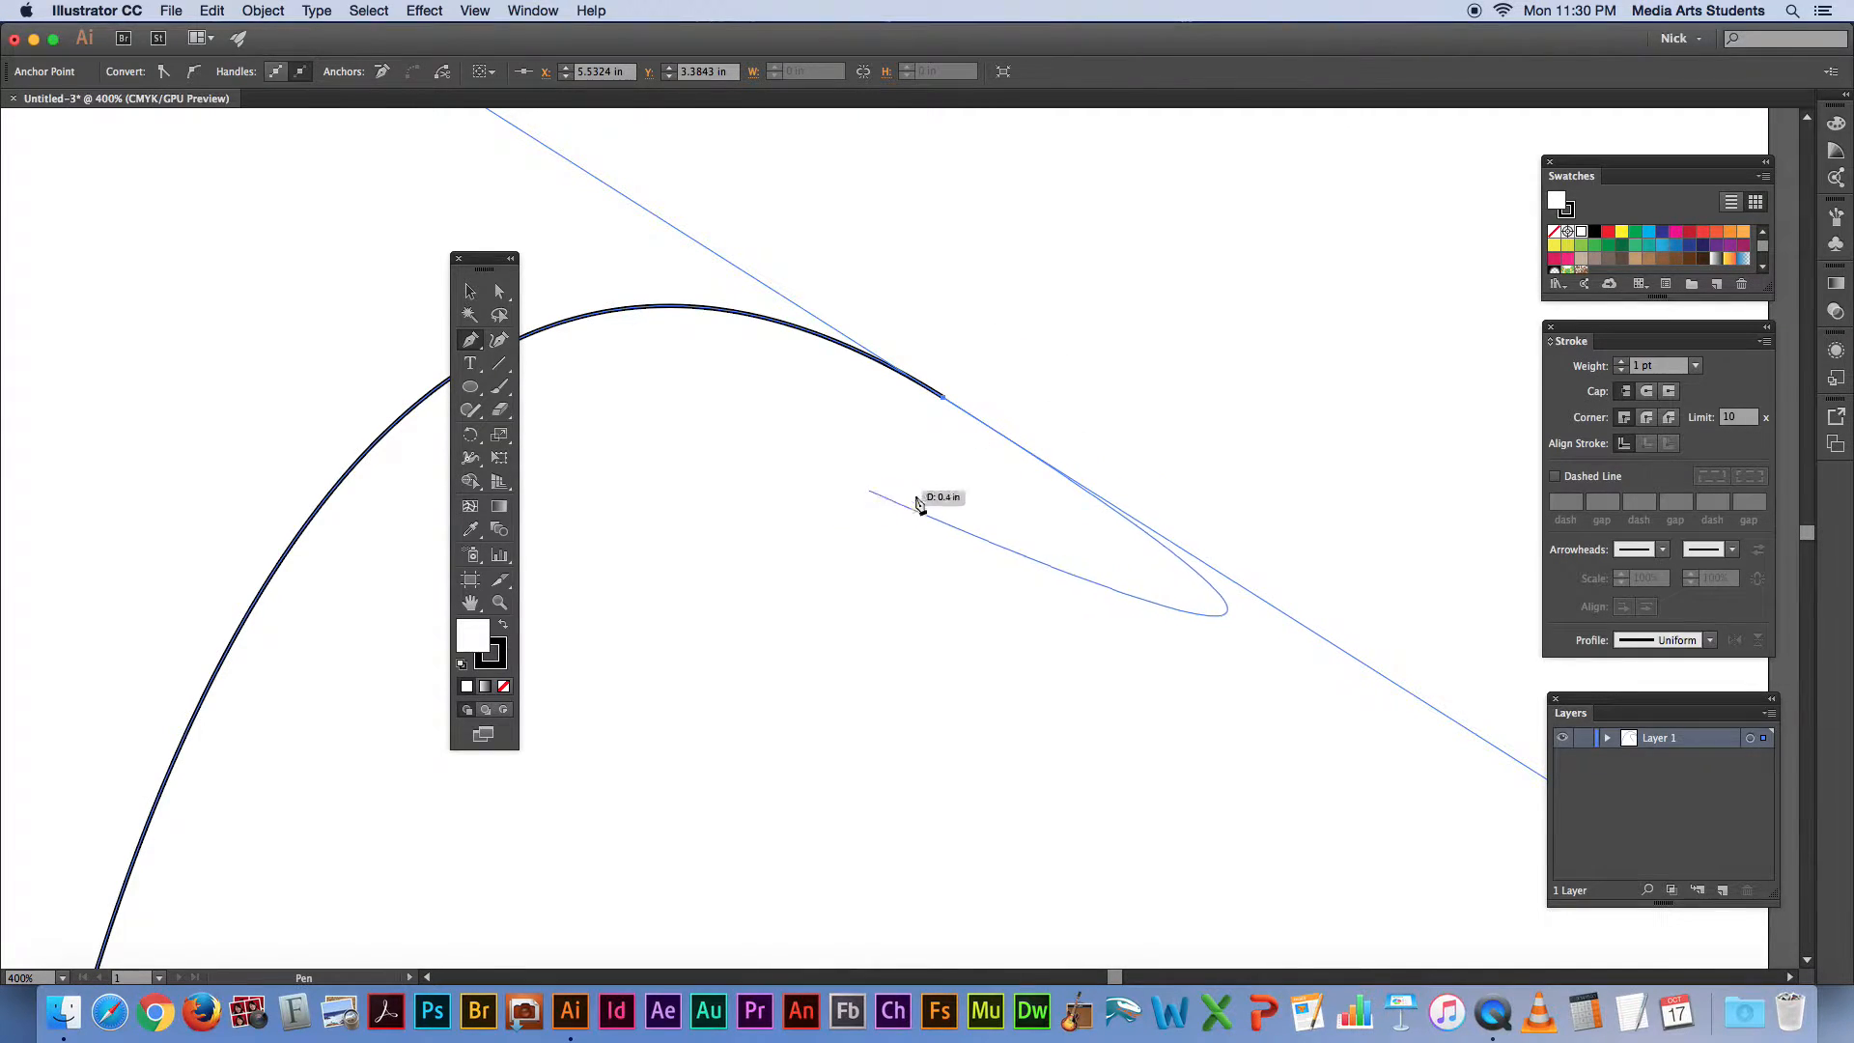
{"action": "left_click", "coordinate": [945, 401]}
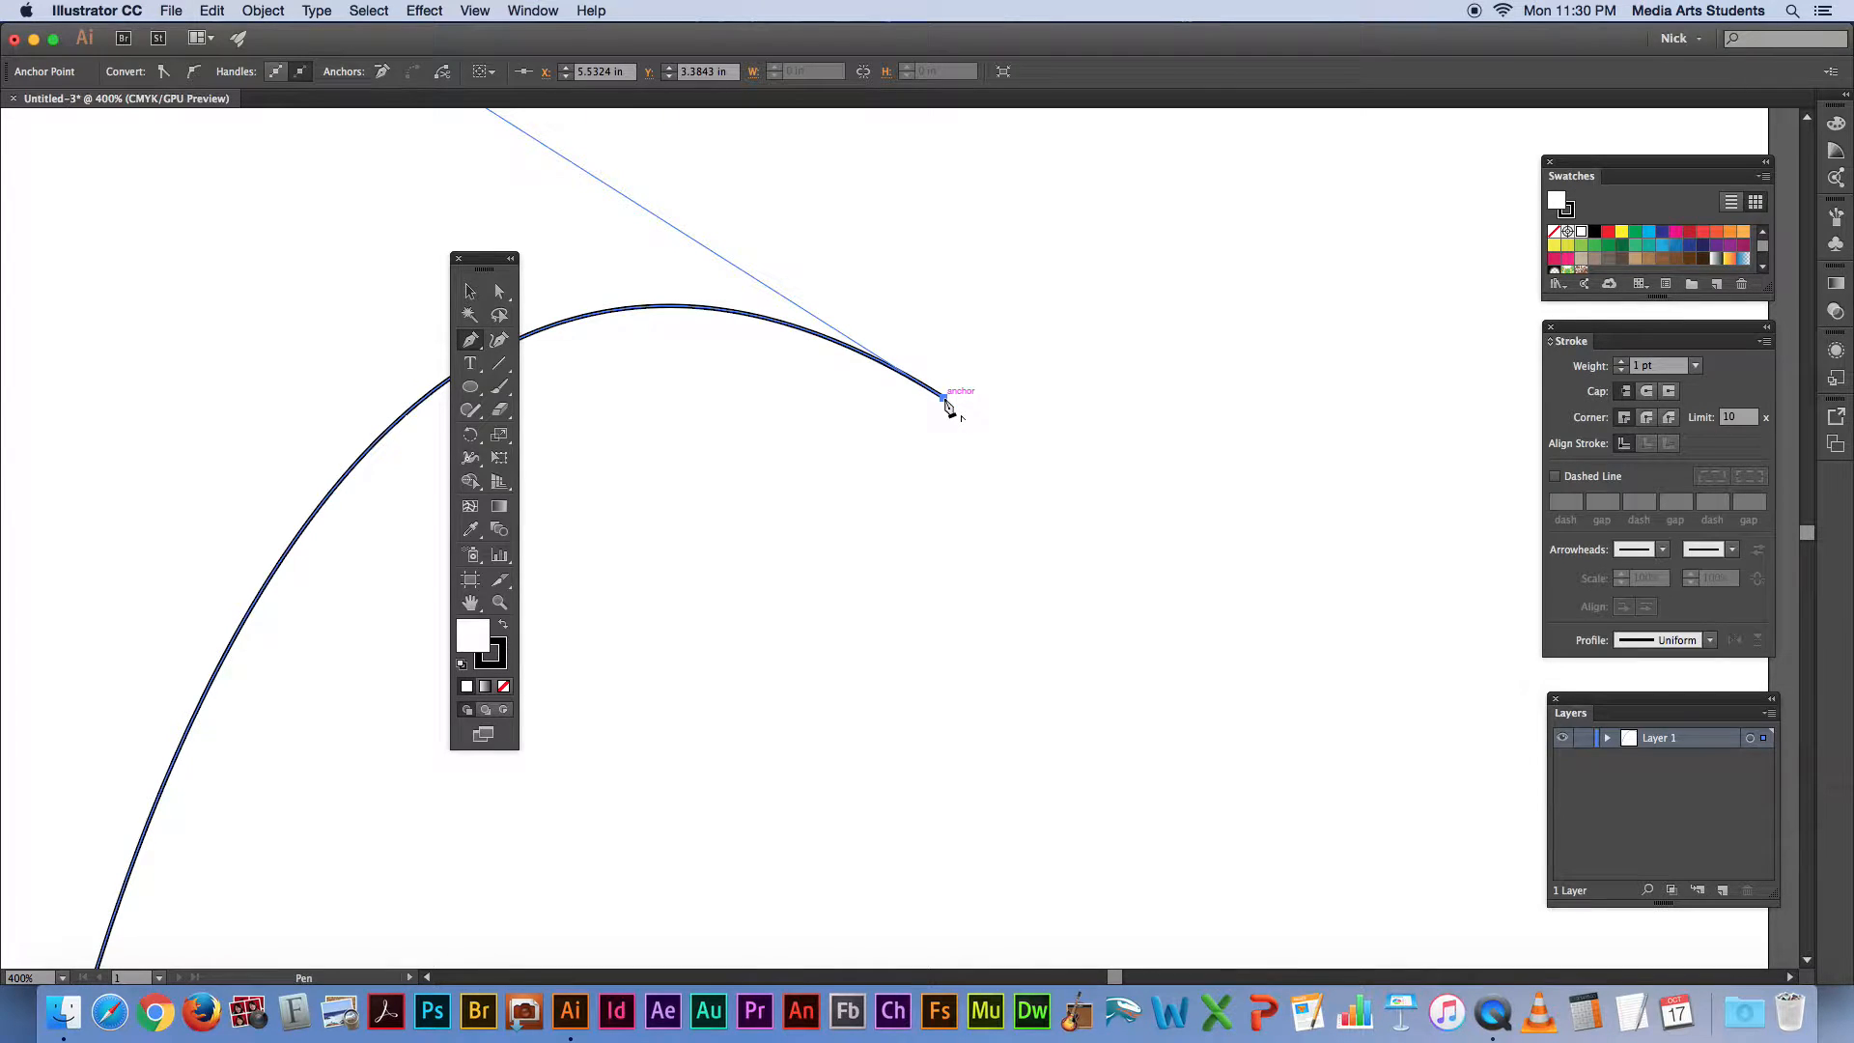
Step: Curve back to a smooth anchor about 2.42 in below the arc's end, and remove that anchor's outgoing handle
{"action": "key", "text": "super+minus"}
{"action": "key", "text": "super+minus"}
{"action": "key", "text": "super+minus"}
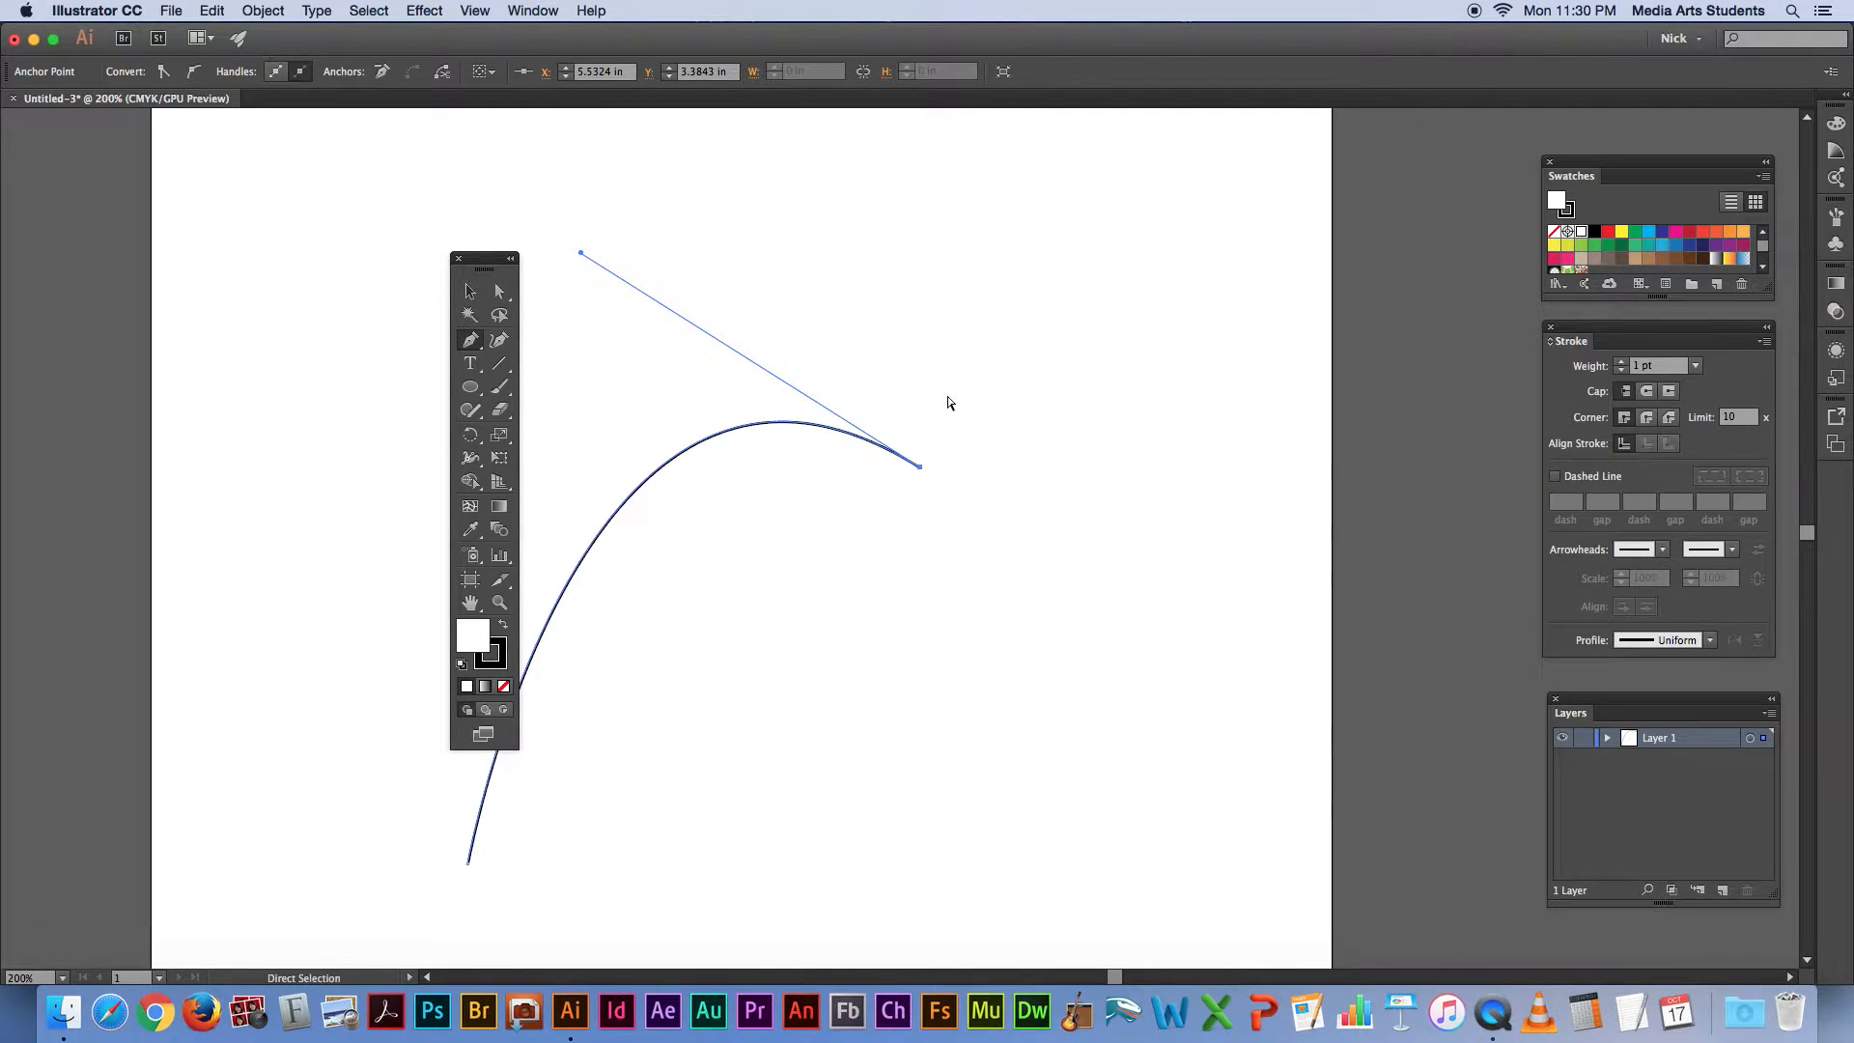
{"action": "left_click_drag", "start_coordinate": [915, 485], "coordinate": [780, 410]}
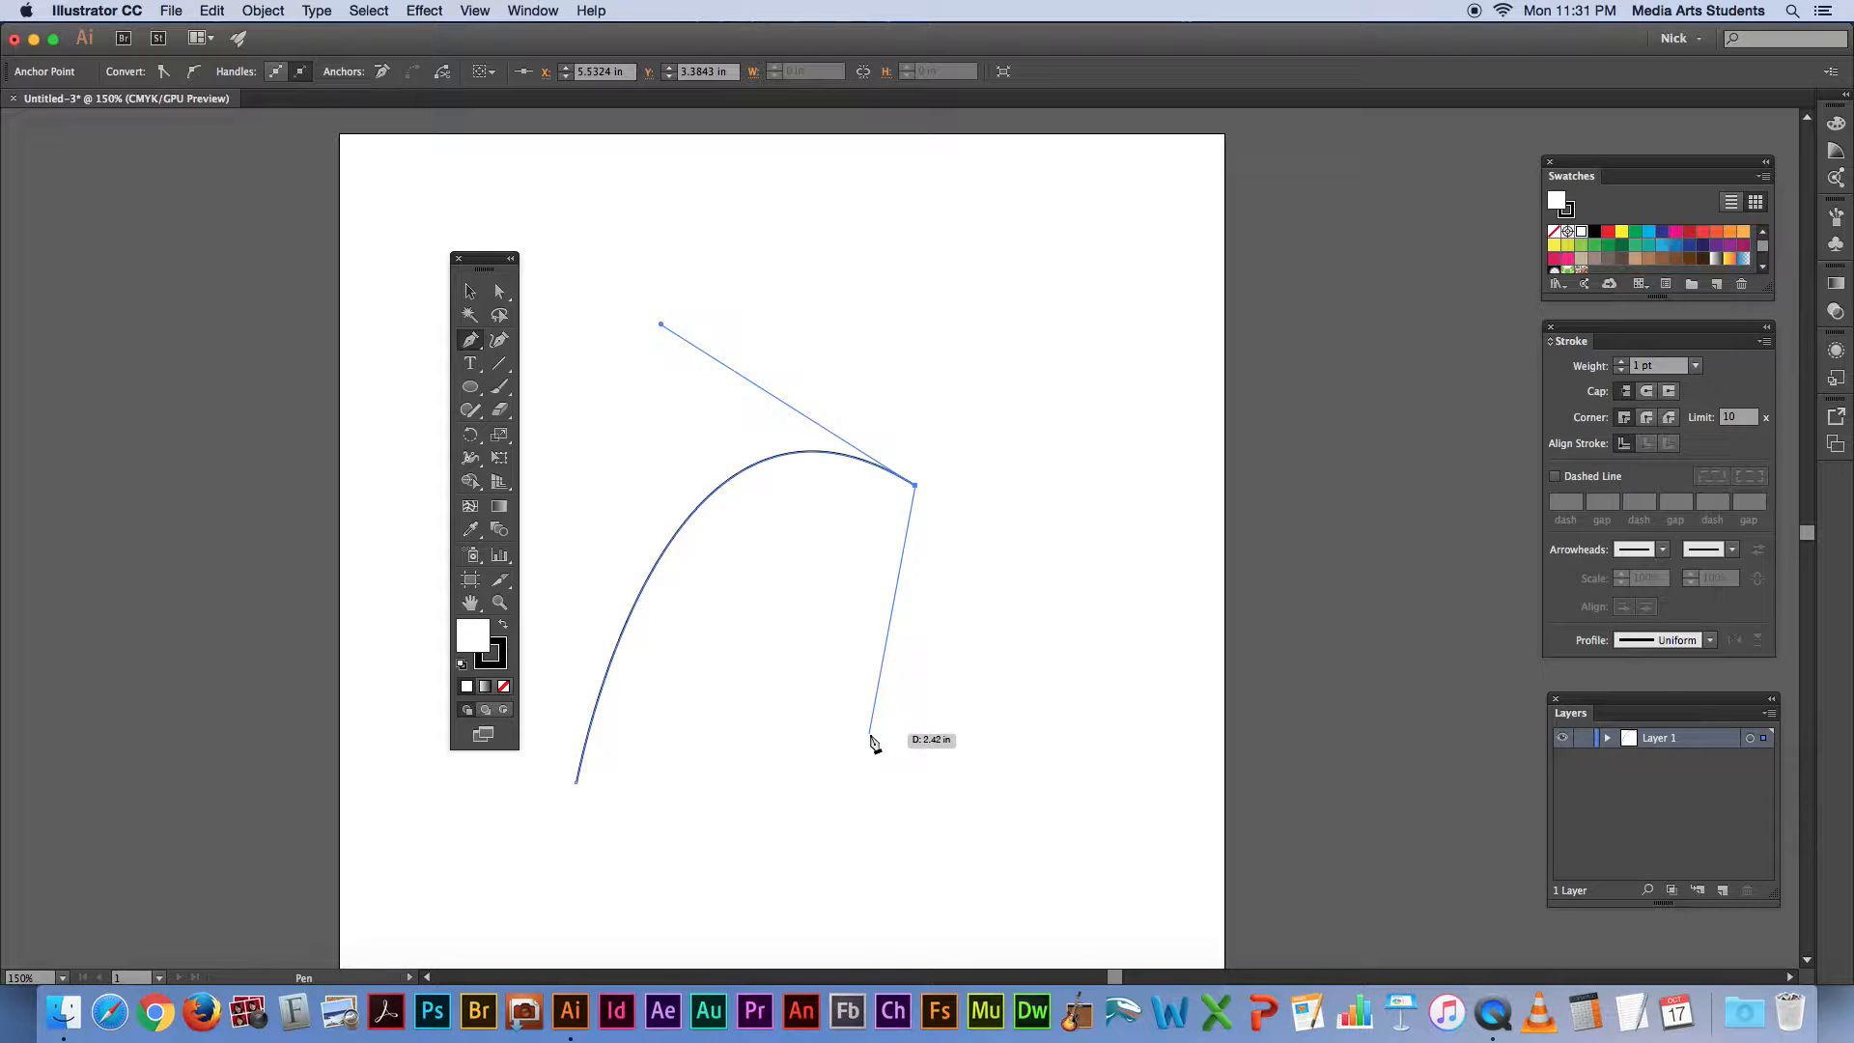
{"action": "left_click_drag", "start_coordinate": [871, 738], "coordinate": [1072, 908]}
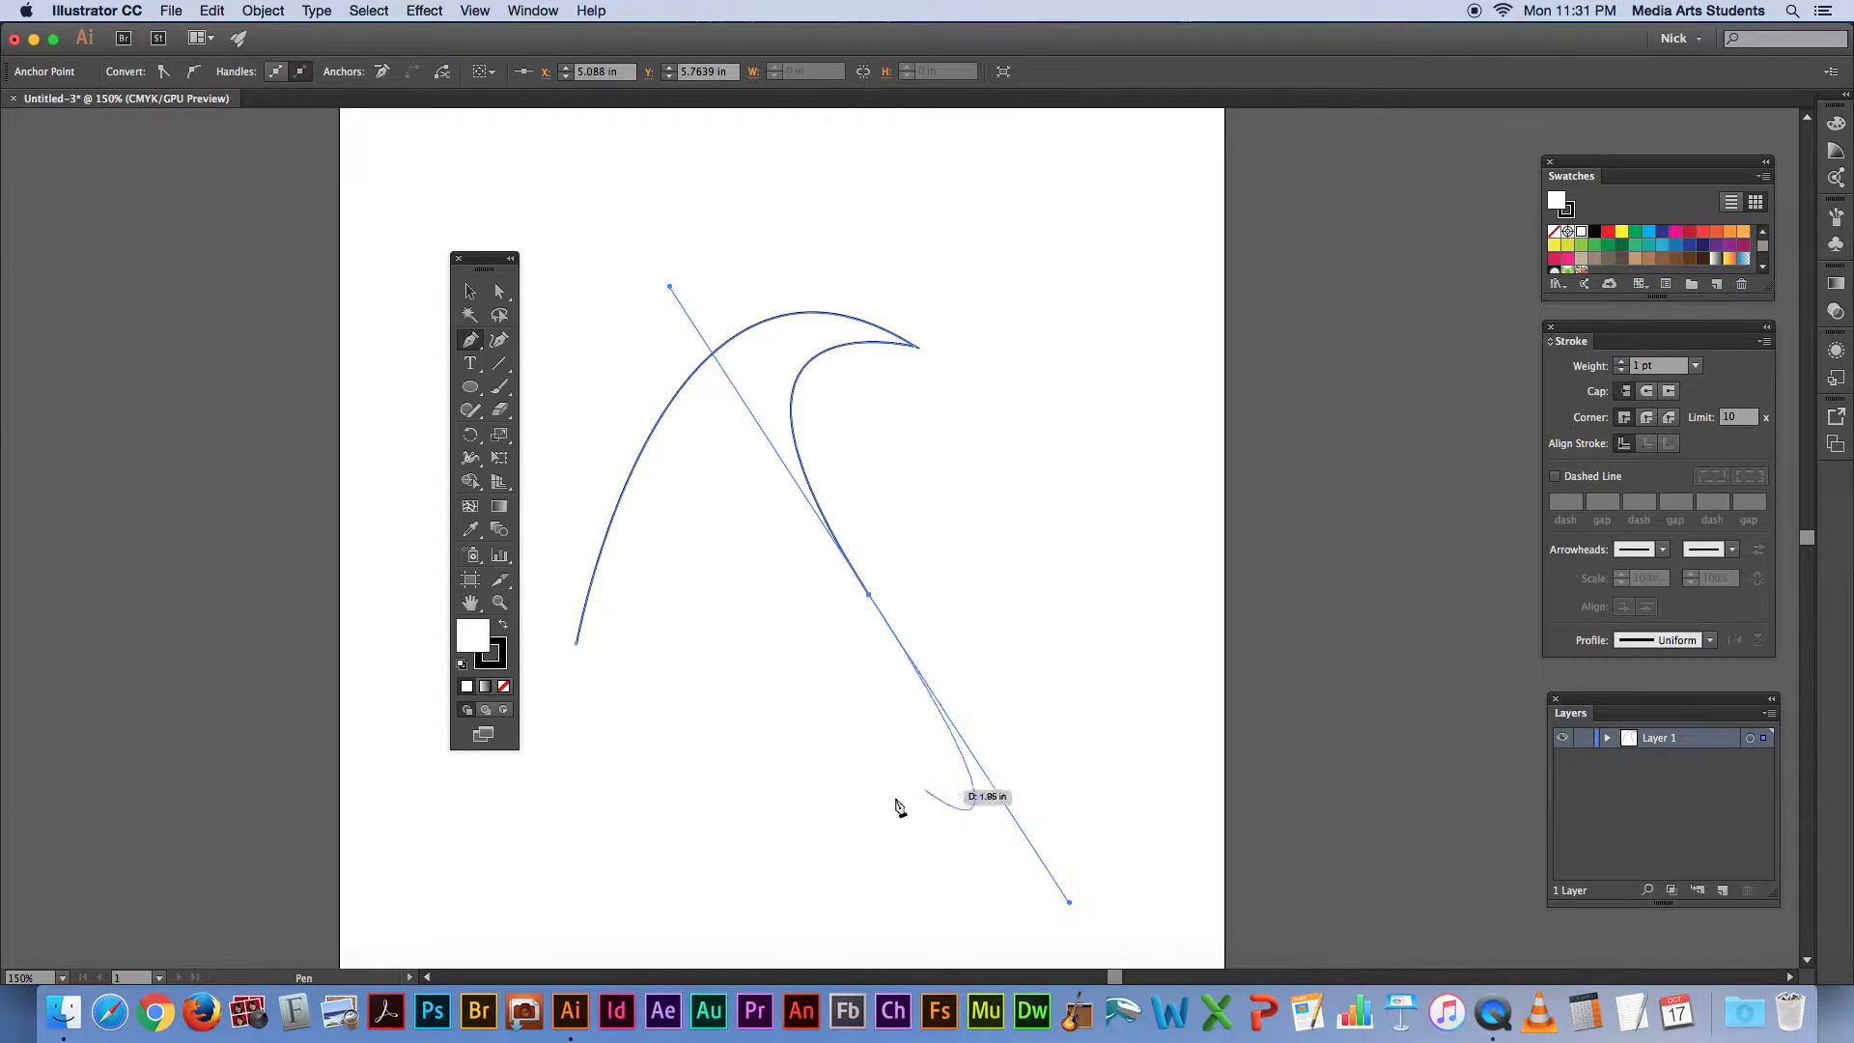
{"action": "left_click", "coordinate": [870, 597]}
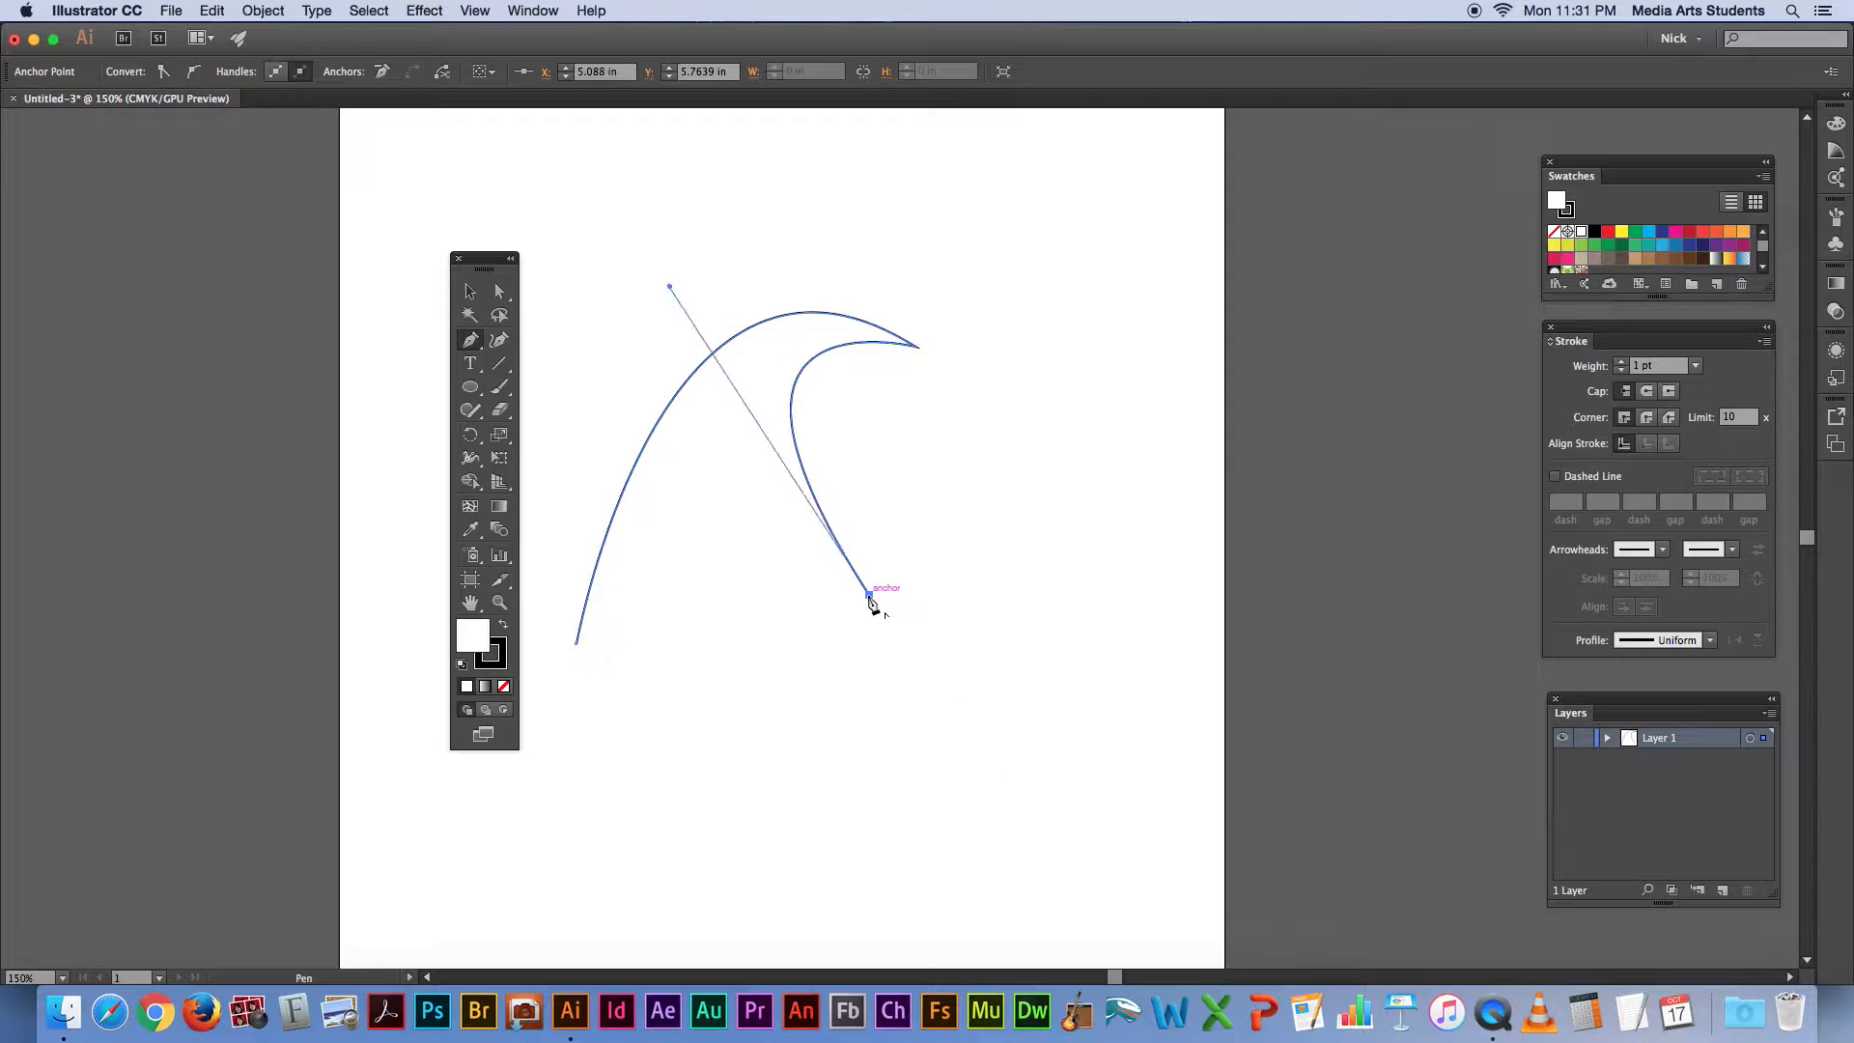
Step: Curve left to a new anchor, retract its outgoing handle, and close the path to its start with three straight segments
{"action": "left_click_drag", "start_coordinate": [870, 596], "coordinate": [708, 423]}
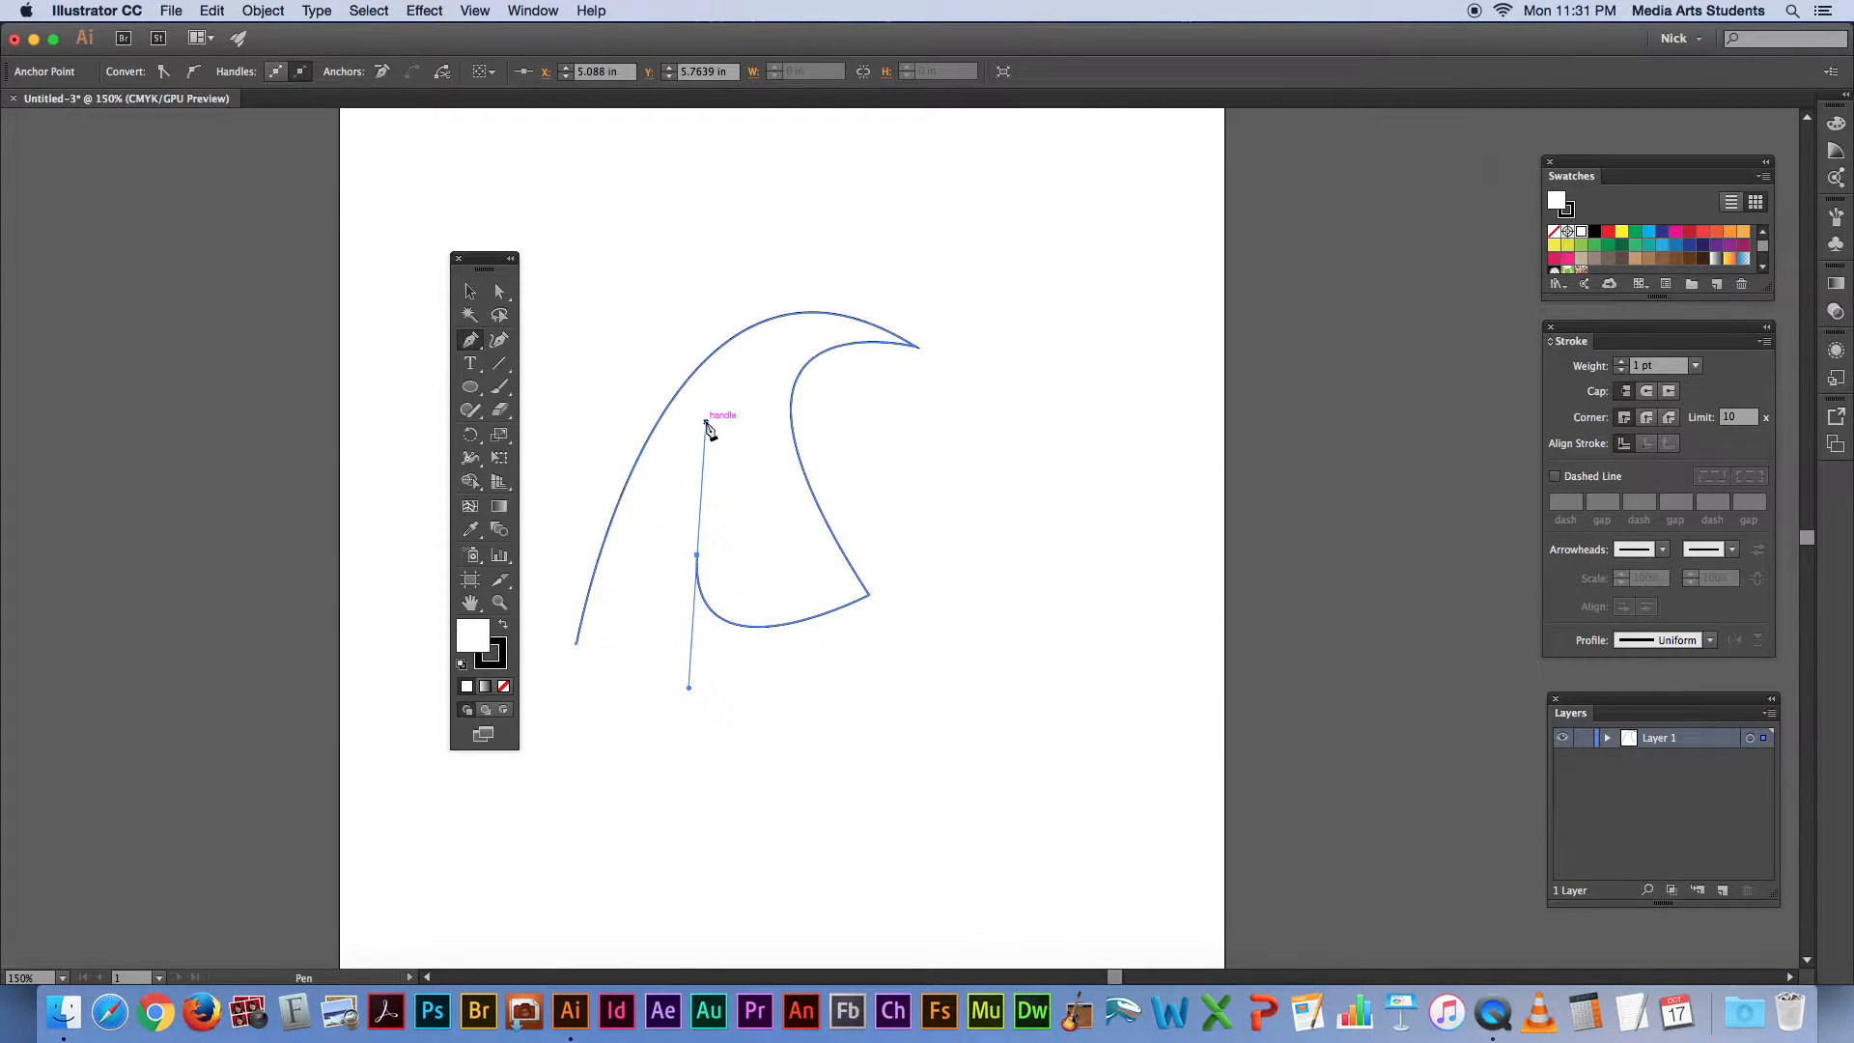
{"action": "left_click", "coordinate": [698, 557]}
{"action": "left_click", "coordinate": [789, 529]}
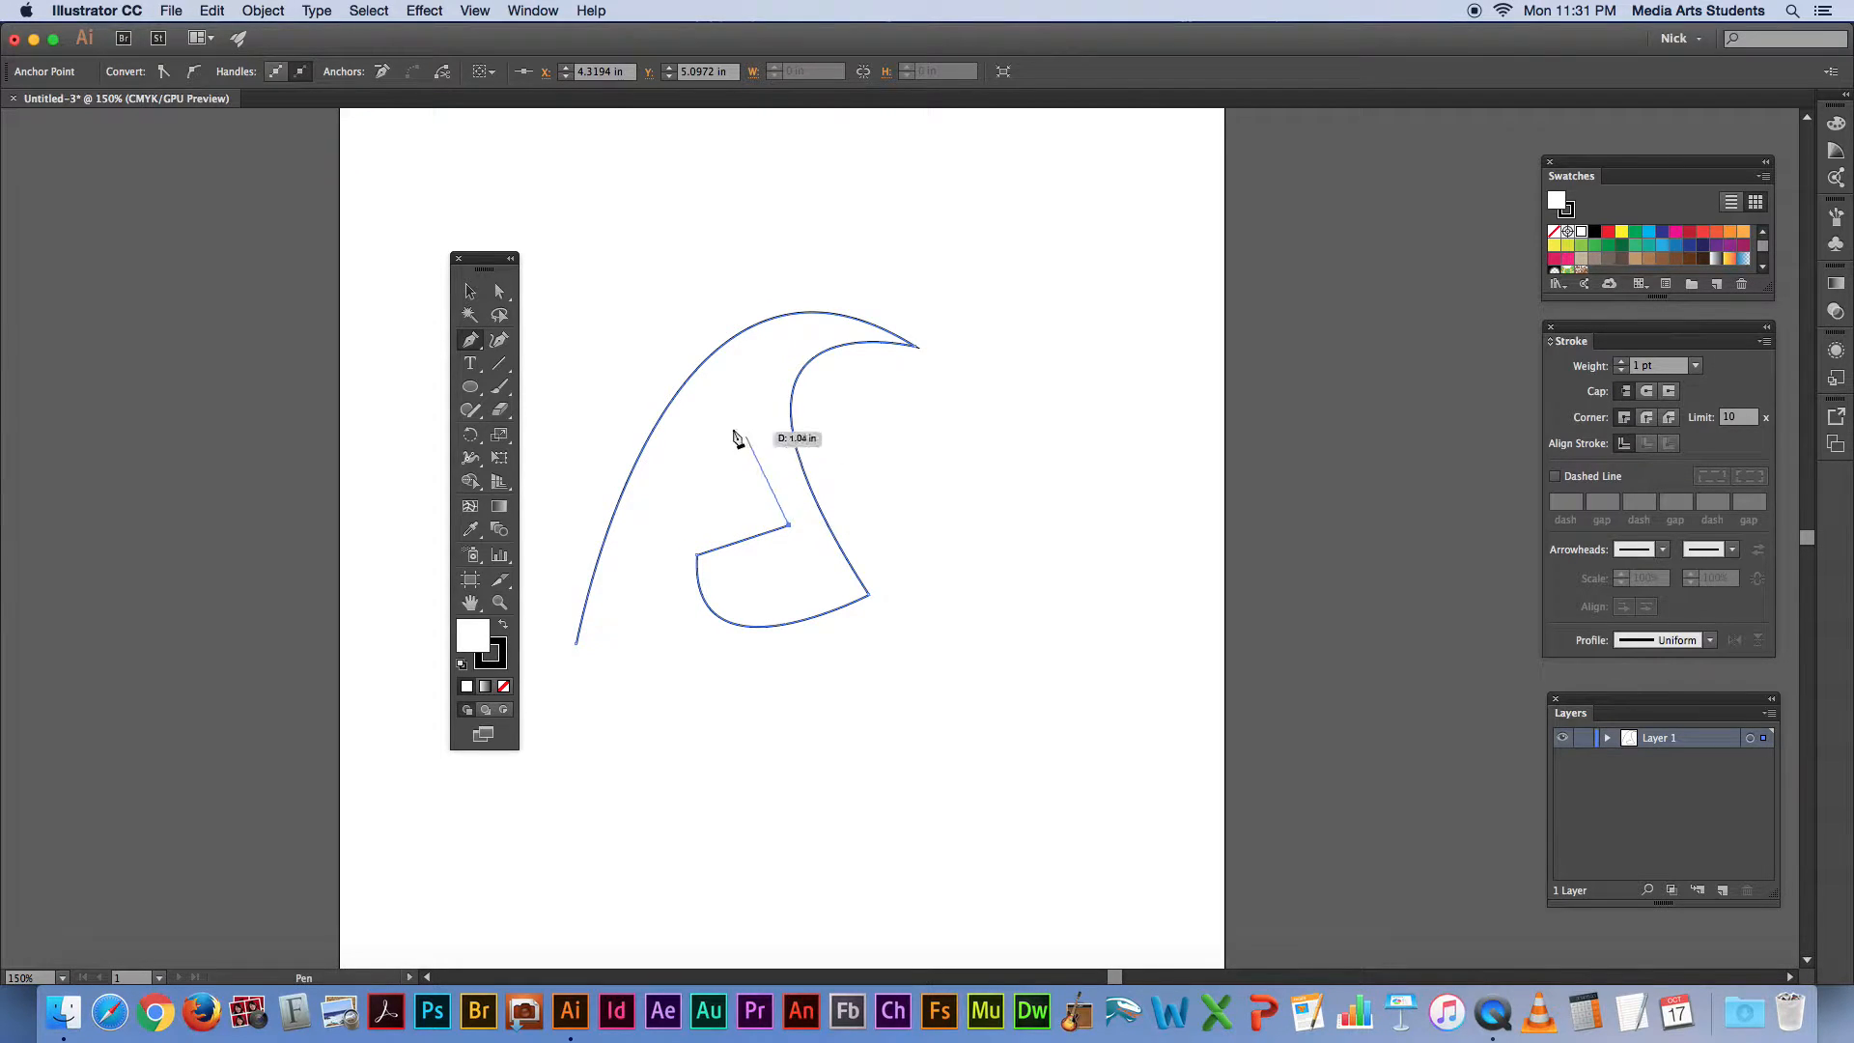
{"action": "left_click", "coordinate": [727, 378]}
{"action": "left_click", "coordinate": [576, 643]}
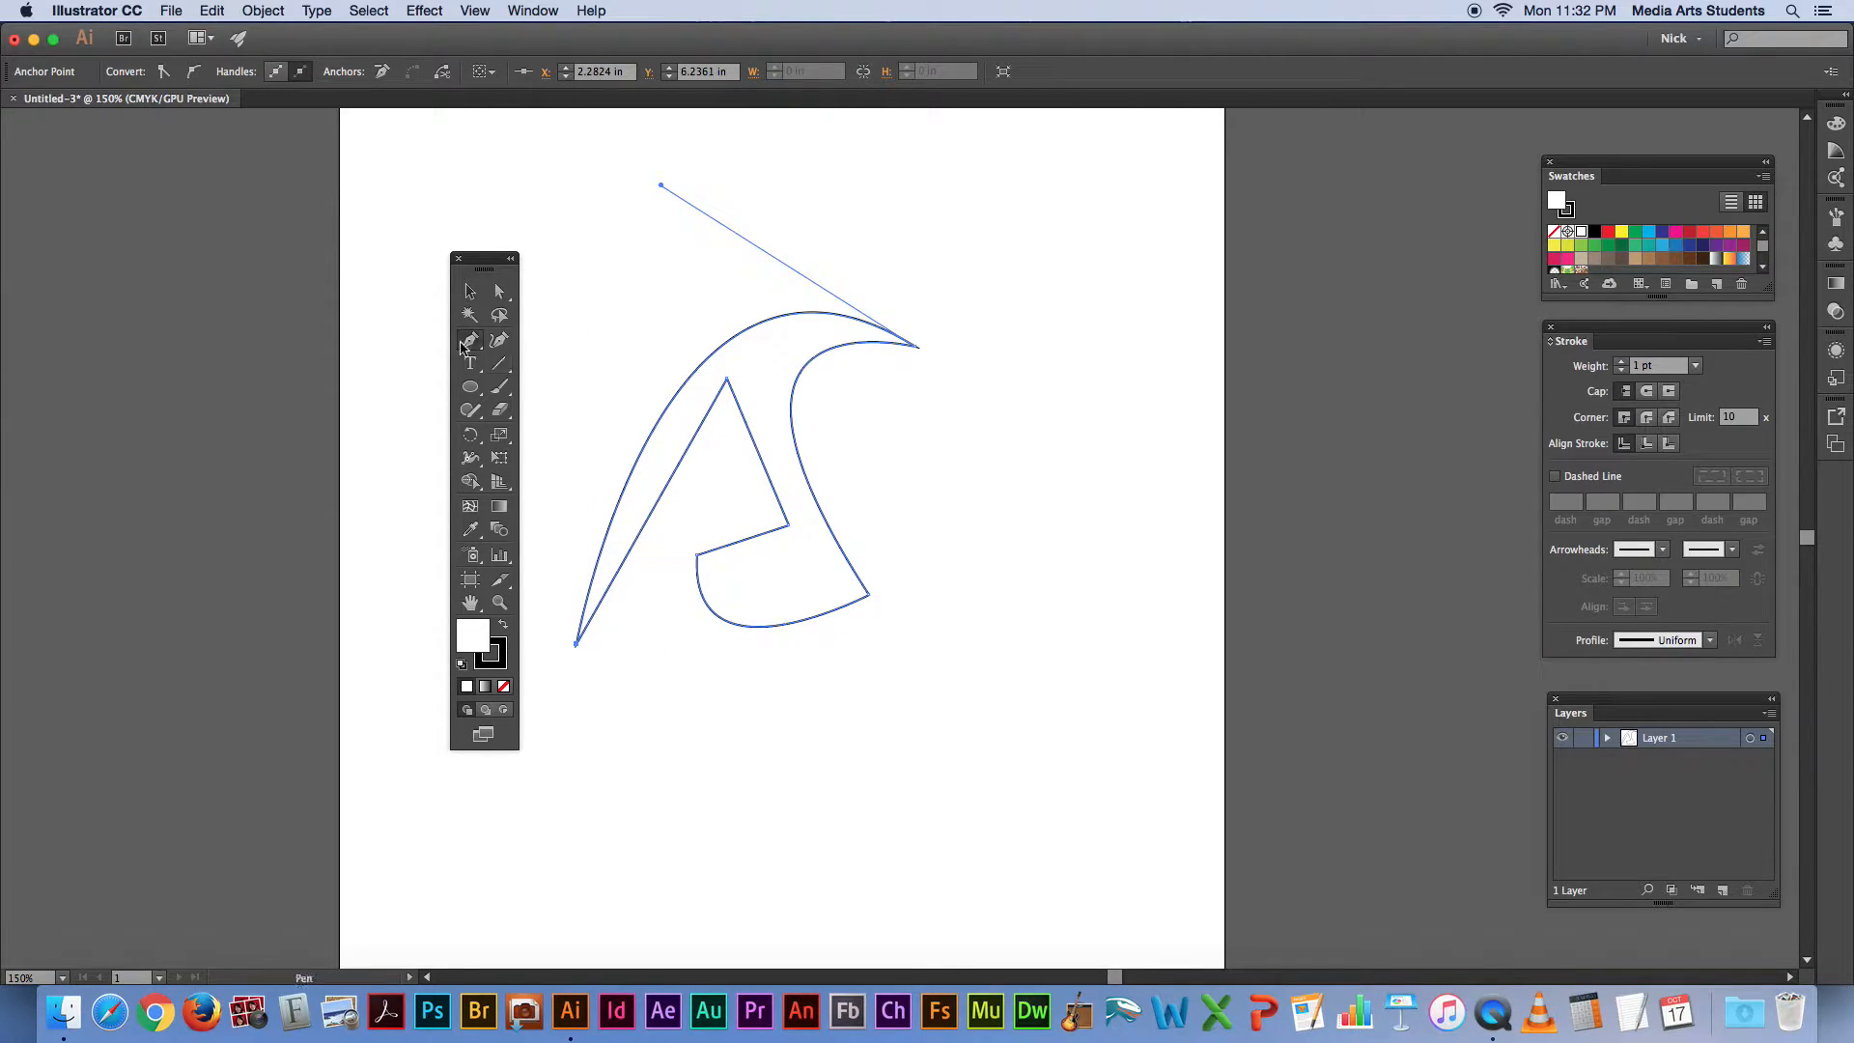
Step: Deselect the combined curved and straight shape to view its outline, then delete the shape
{"action": "left_click", "coordinate": [468, 295]}
{"action": "left_click", "coordinate": [604, 262]}
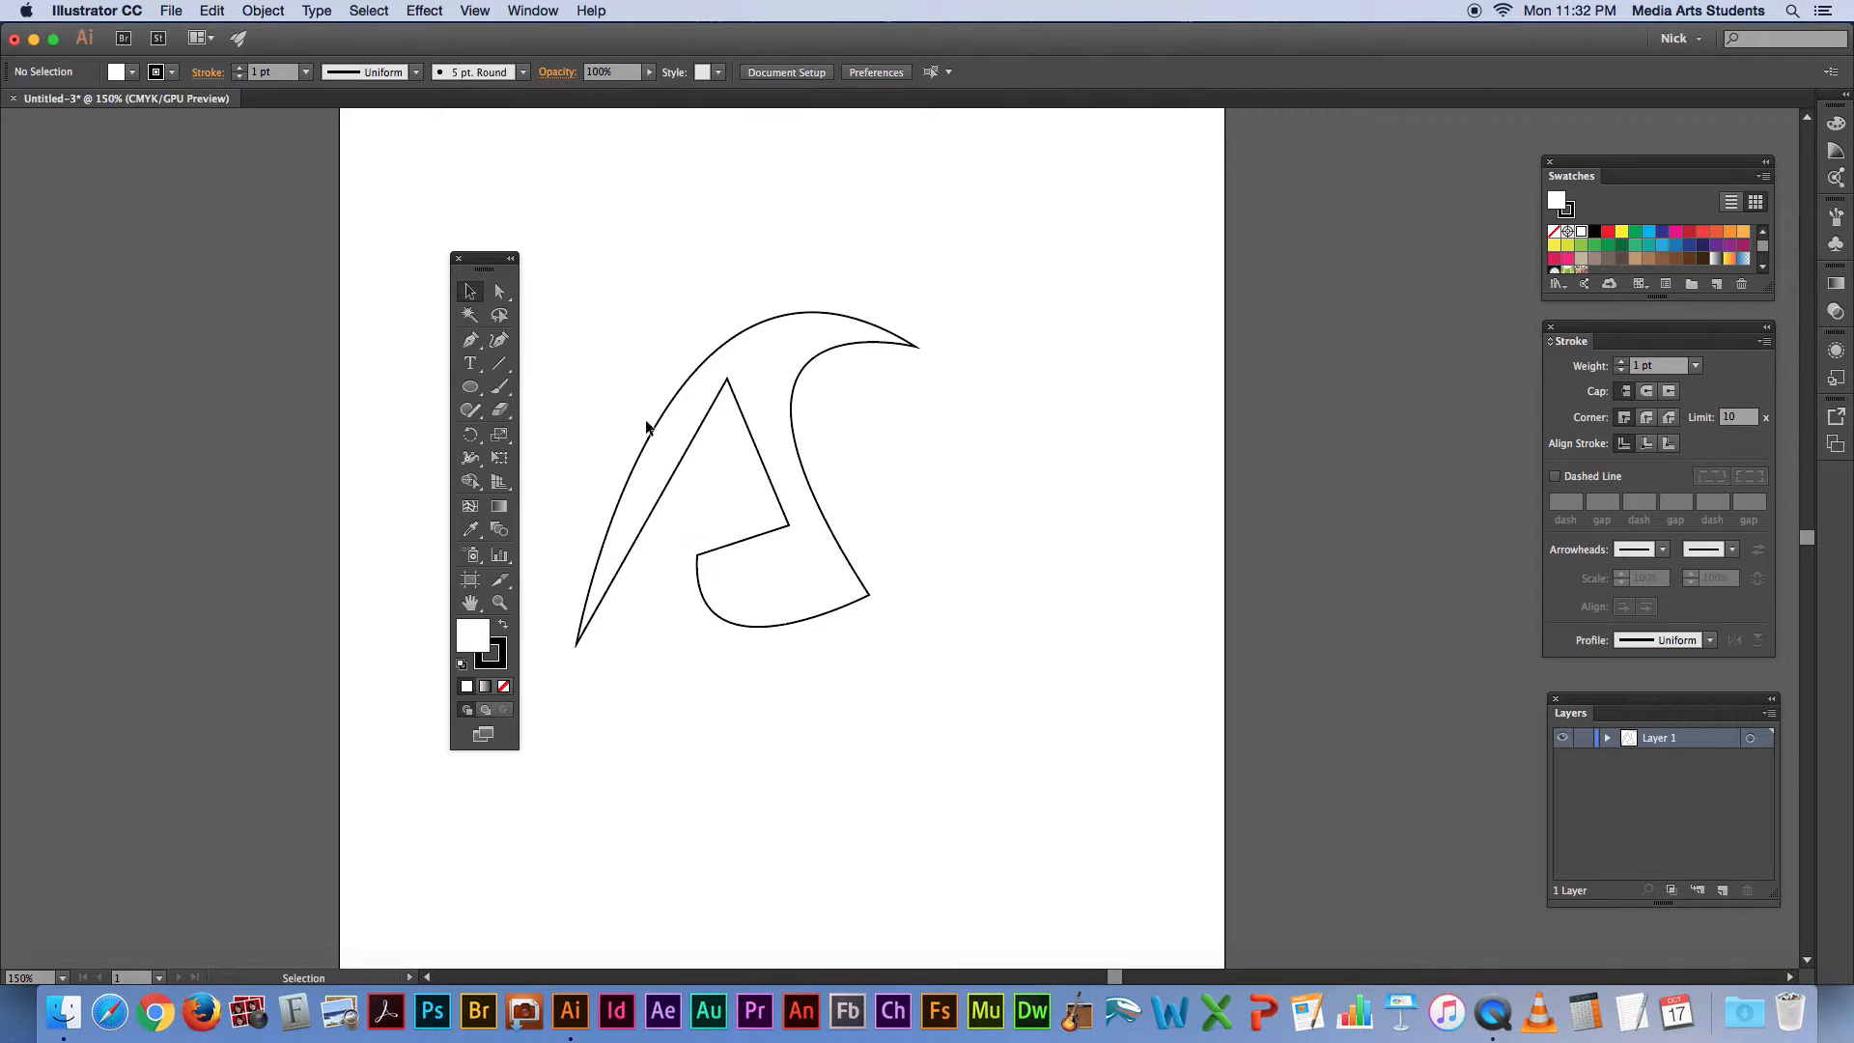
{"action": "left_click", "coordinate": [813, 346]}
{"action": "key", "text": "Delete"}
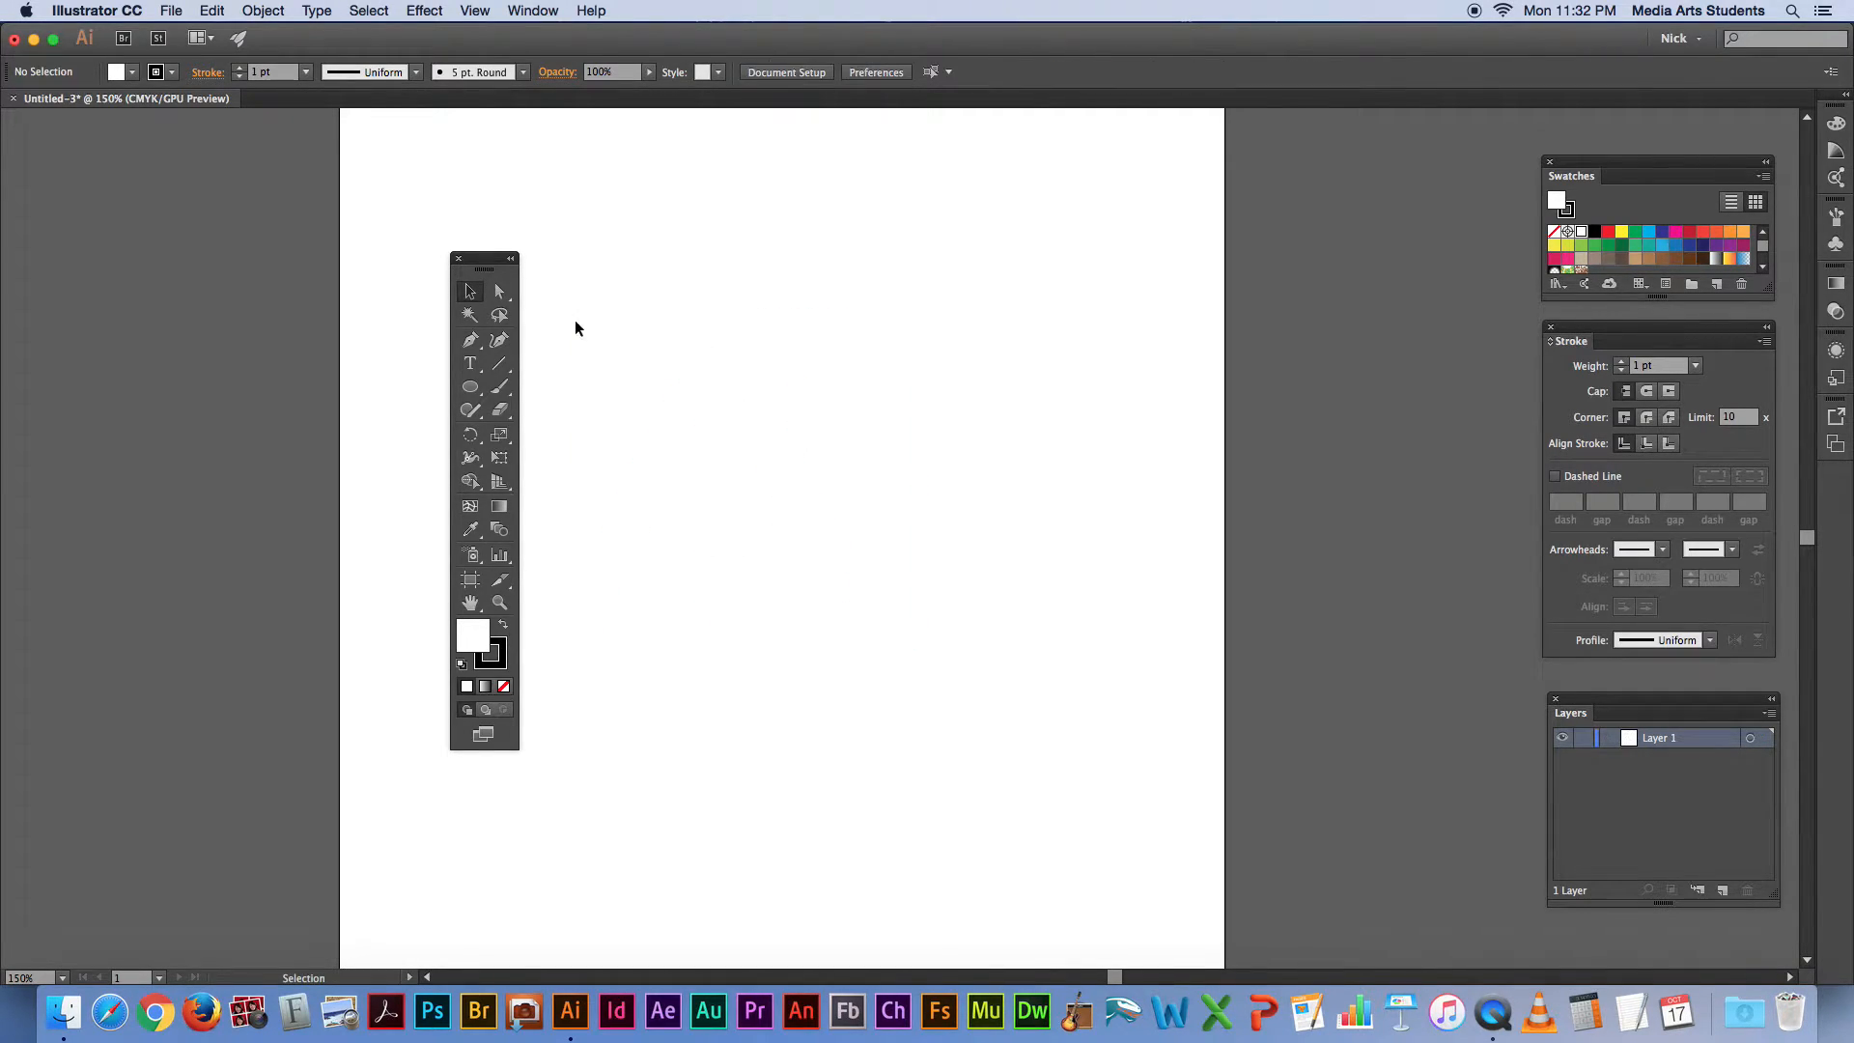
Step: Move the tools palette off the artboard, then draw a new Pen arc and remove its end anchor's outgoing handle
{"action": "left_click_drag", "start_coordinate": [483, 267], "coordinate": [230, 275]}
{"action": "left_click", "coordinate": [215, 348]}
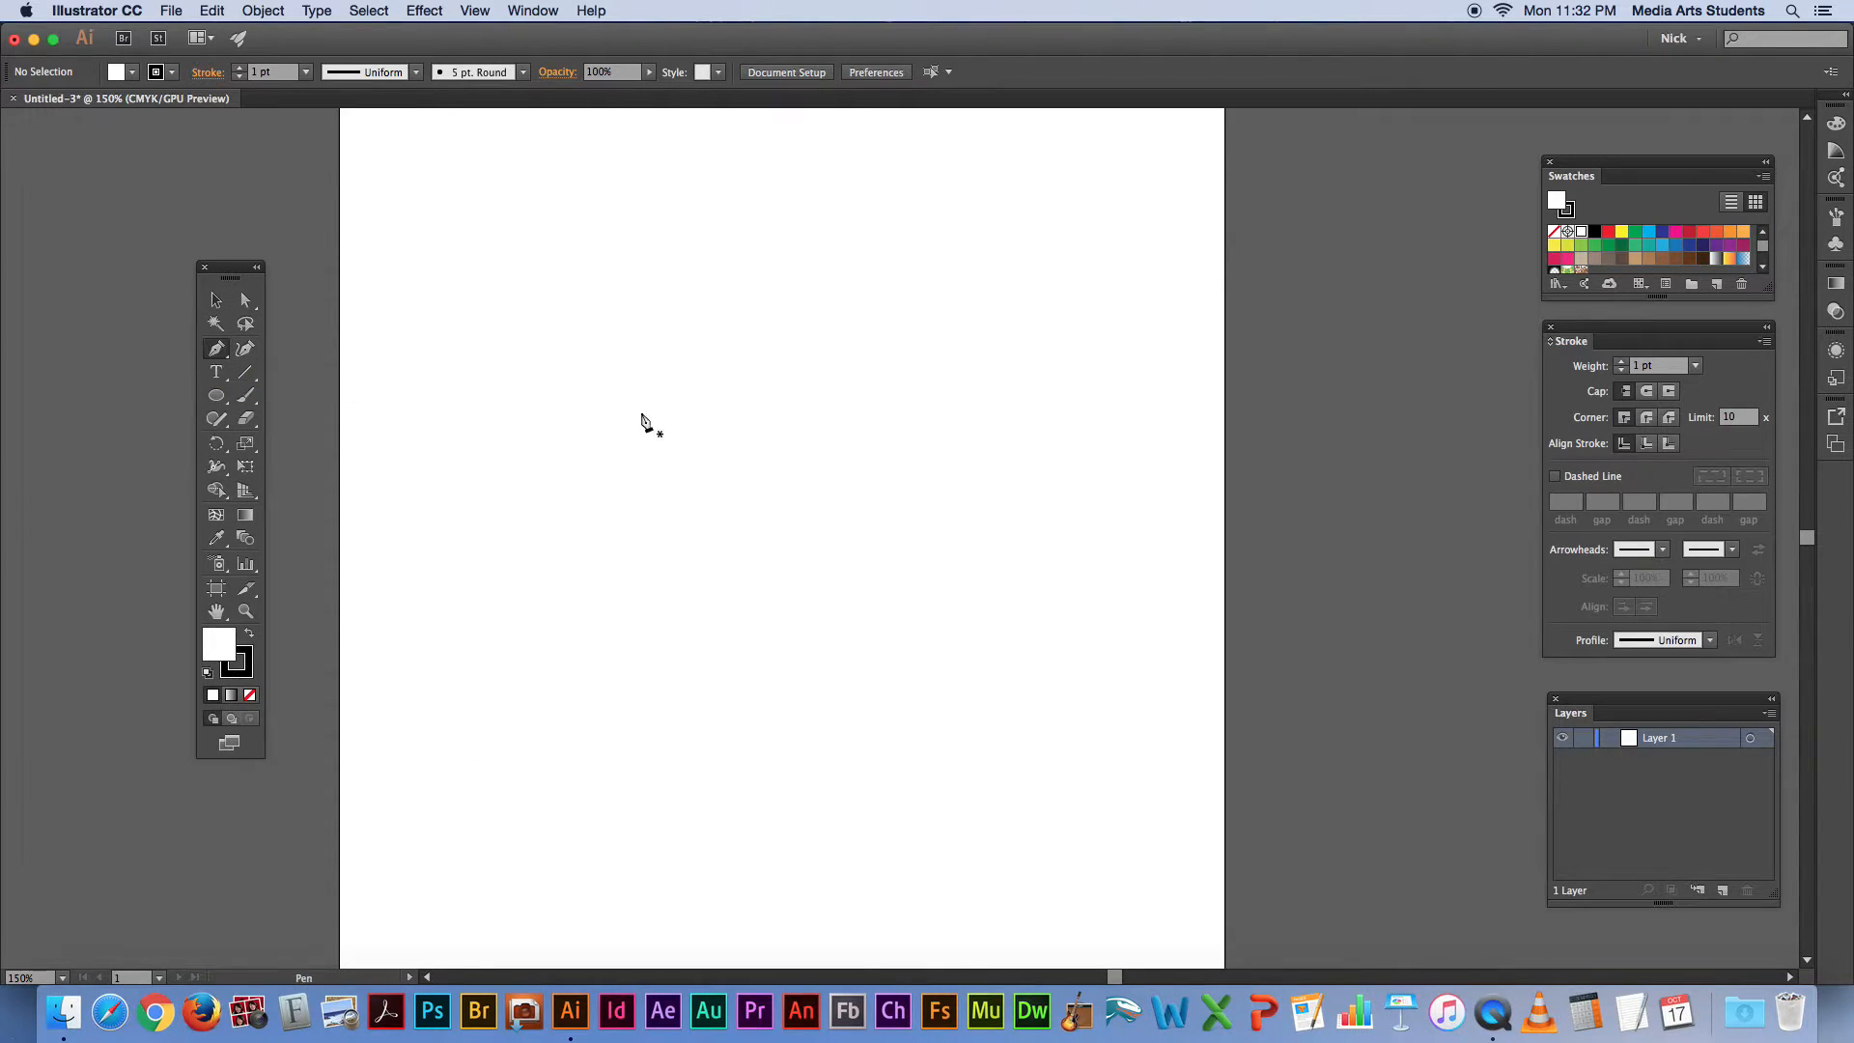
{"action": "left_click", "coordinate": [567, 583]}
{"action": "left_click_drag", "start_coordinate": [789, 328], "coordinate": [653, 196]}
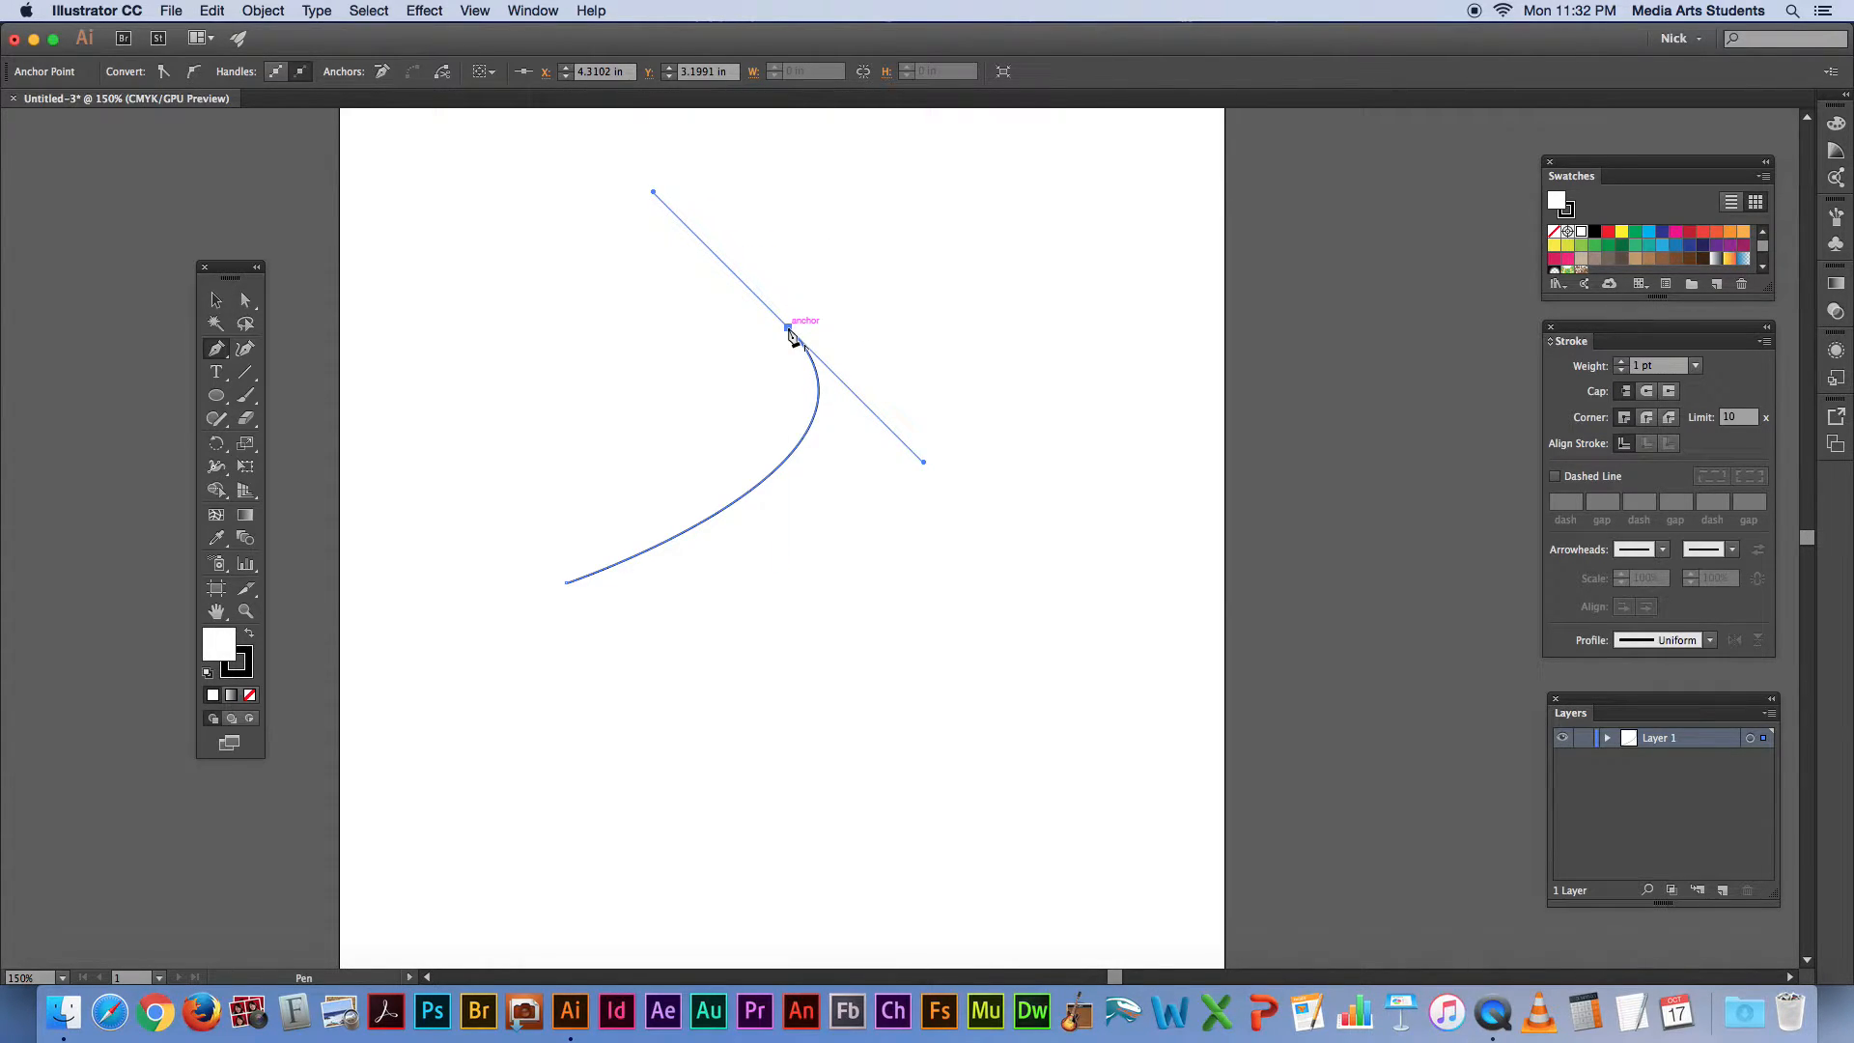
{"action": "left_click", "coordinate": [788, 328]}
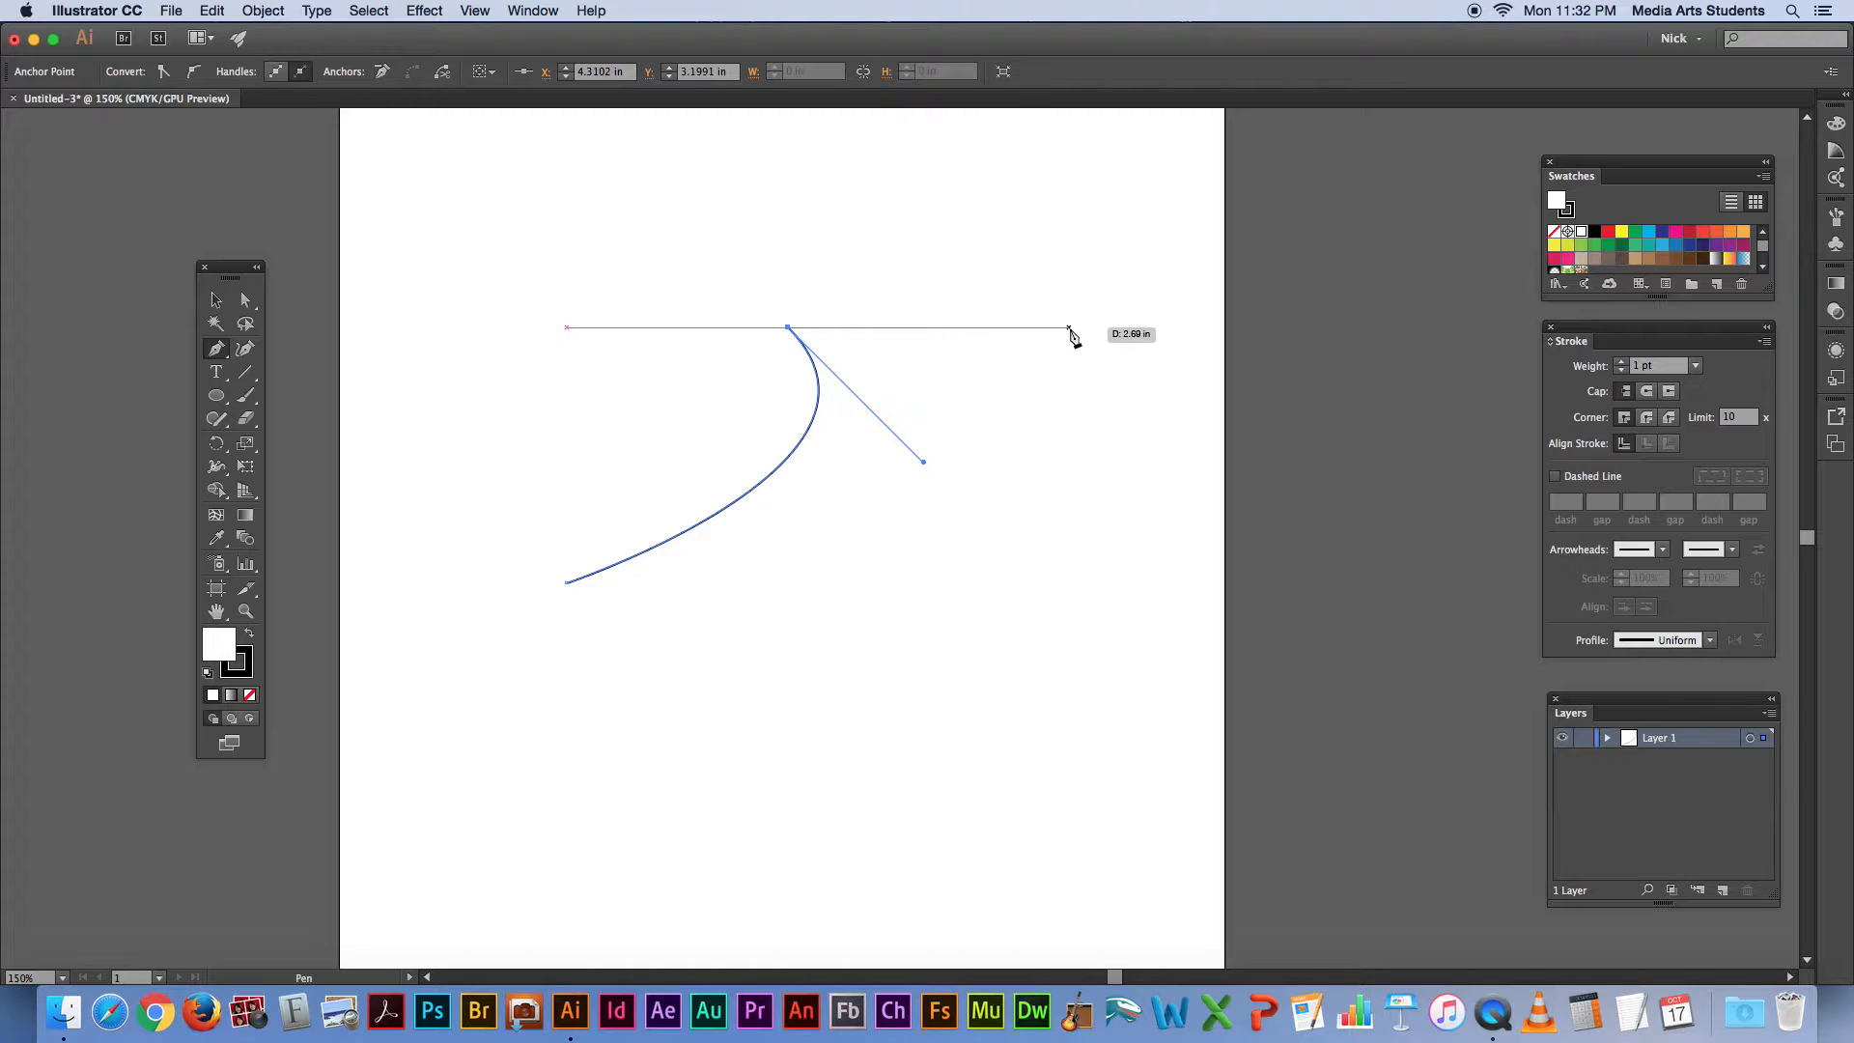
Step: Close the arc with three straight segments through corners at about X 6.45, Y 3.20 in and X 6.45, Y 5.65 in, and deselect the shape
{"action": "left_click", "coordinate": [1013, 328]}
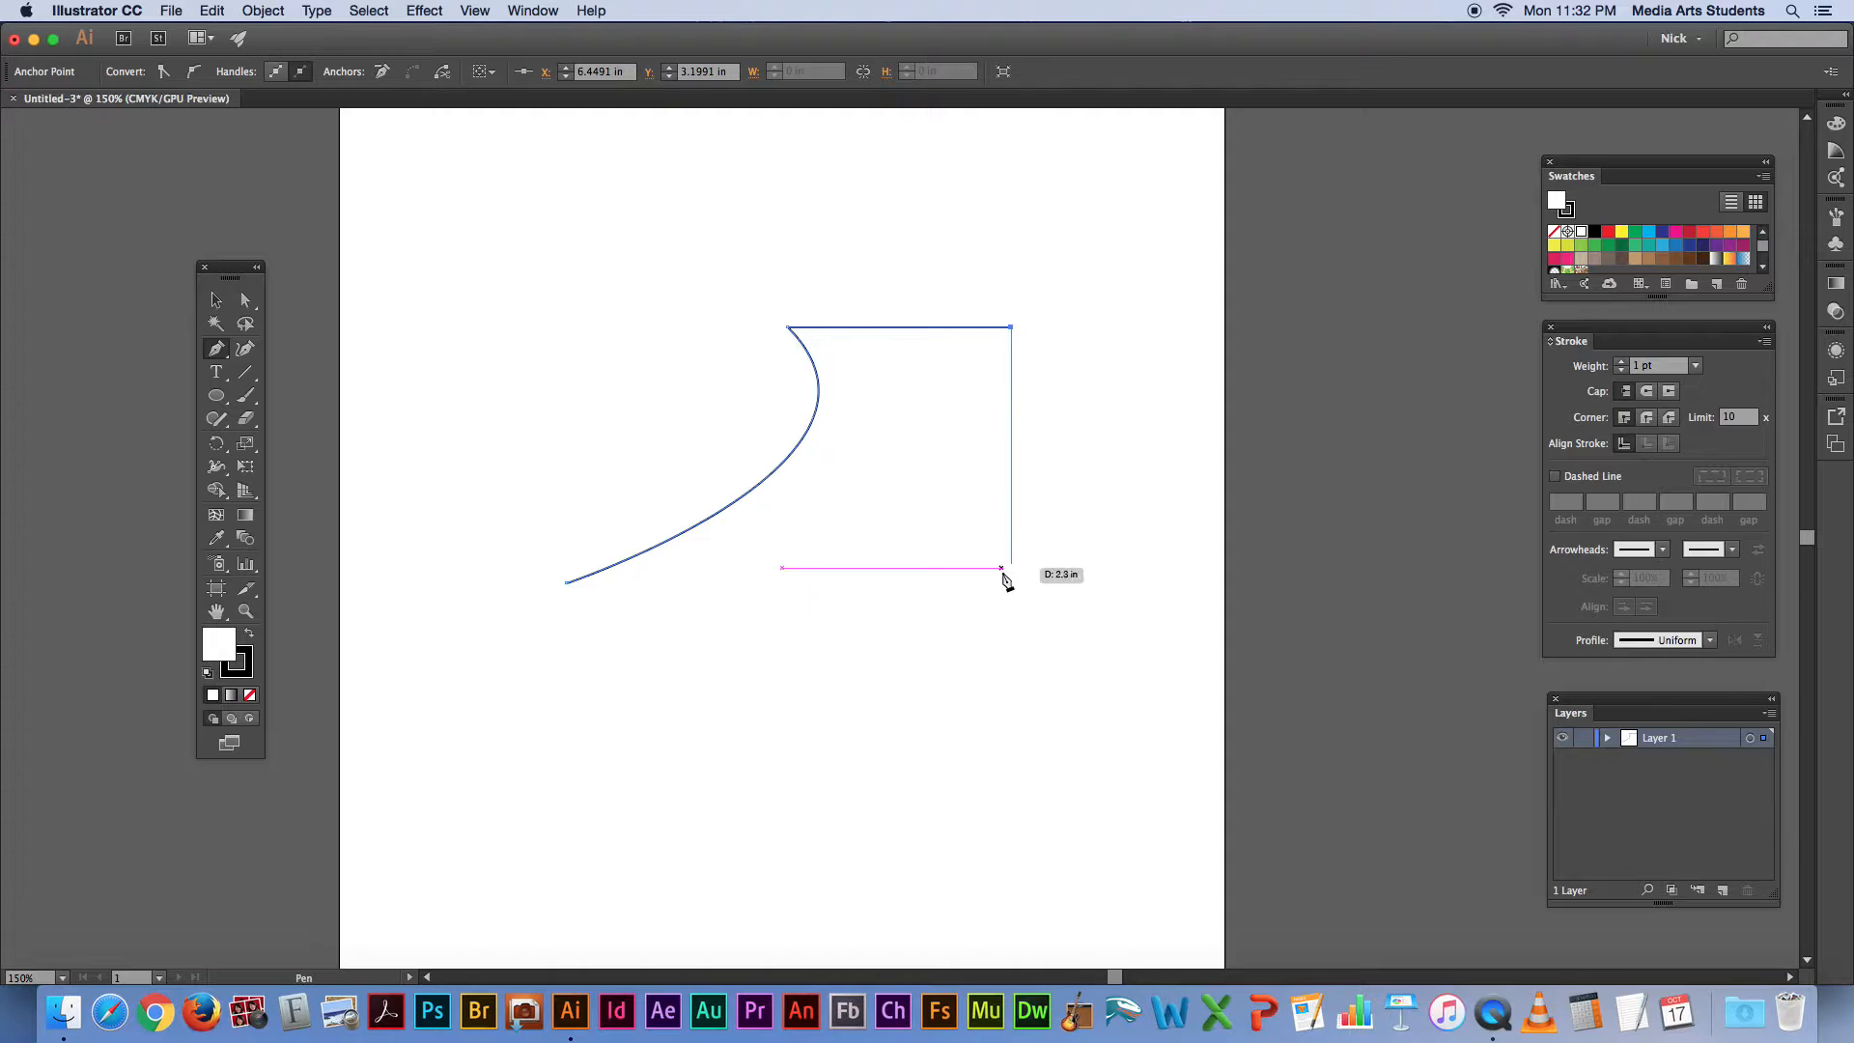
{"action": "left_click", "coordinate": [1001, 585]}
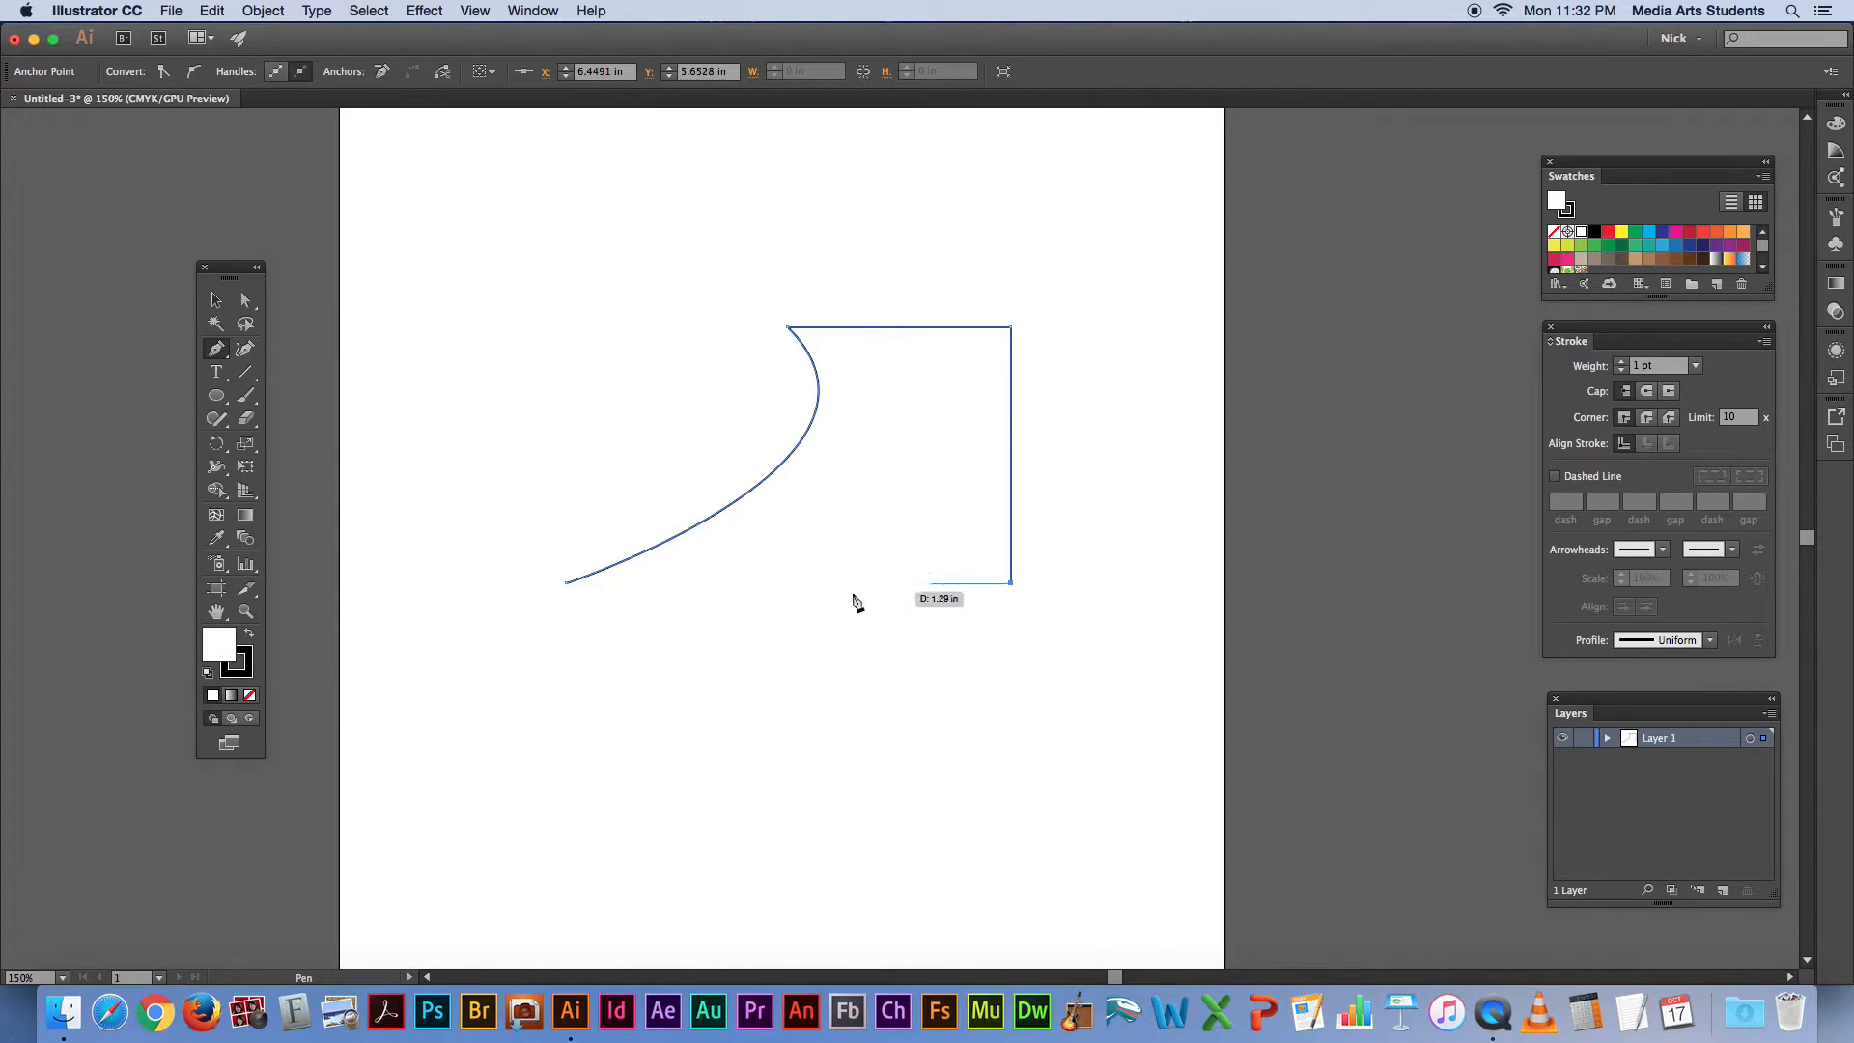
{"action": "left_click", "coordinate": [567, 584]}
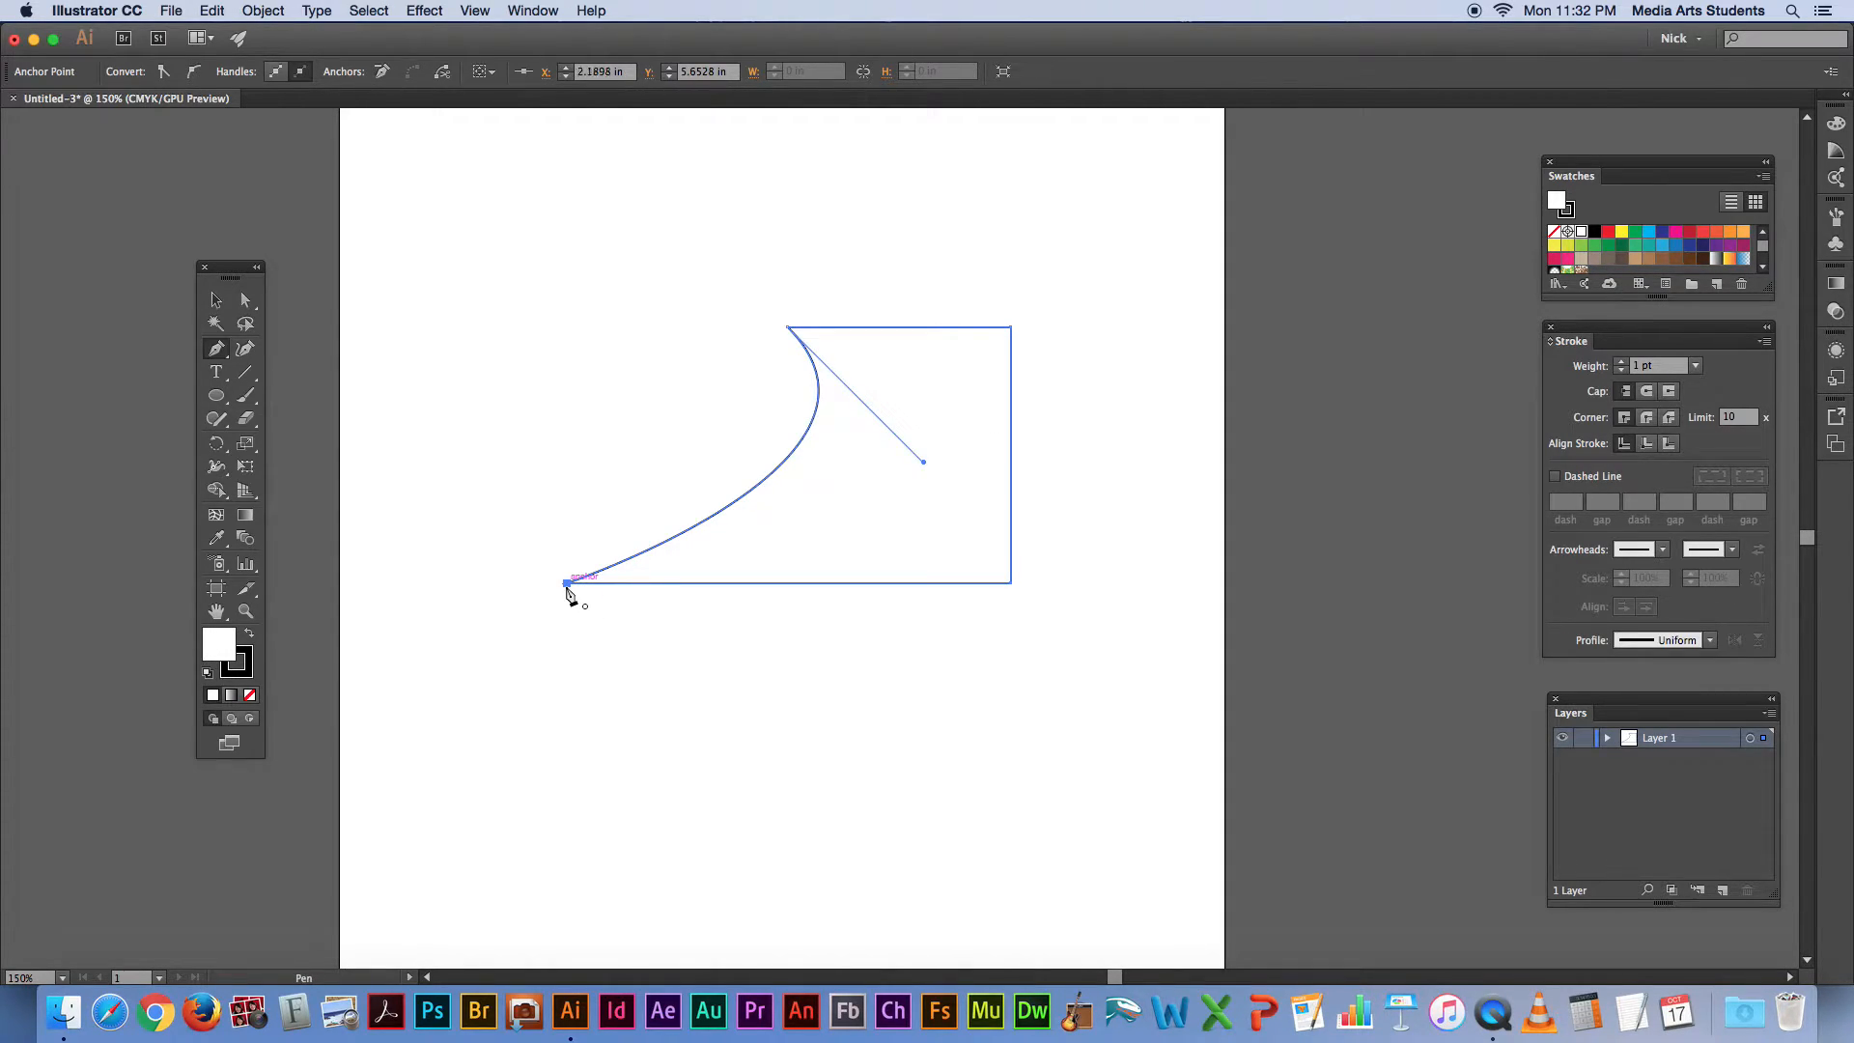
{"action": "key", "text": "v"}
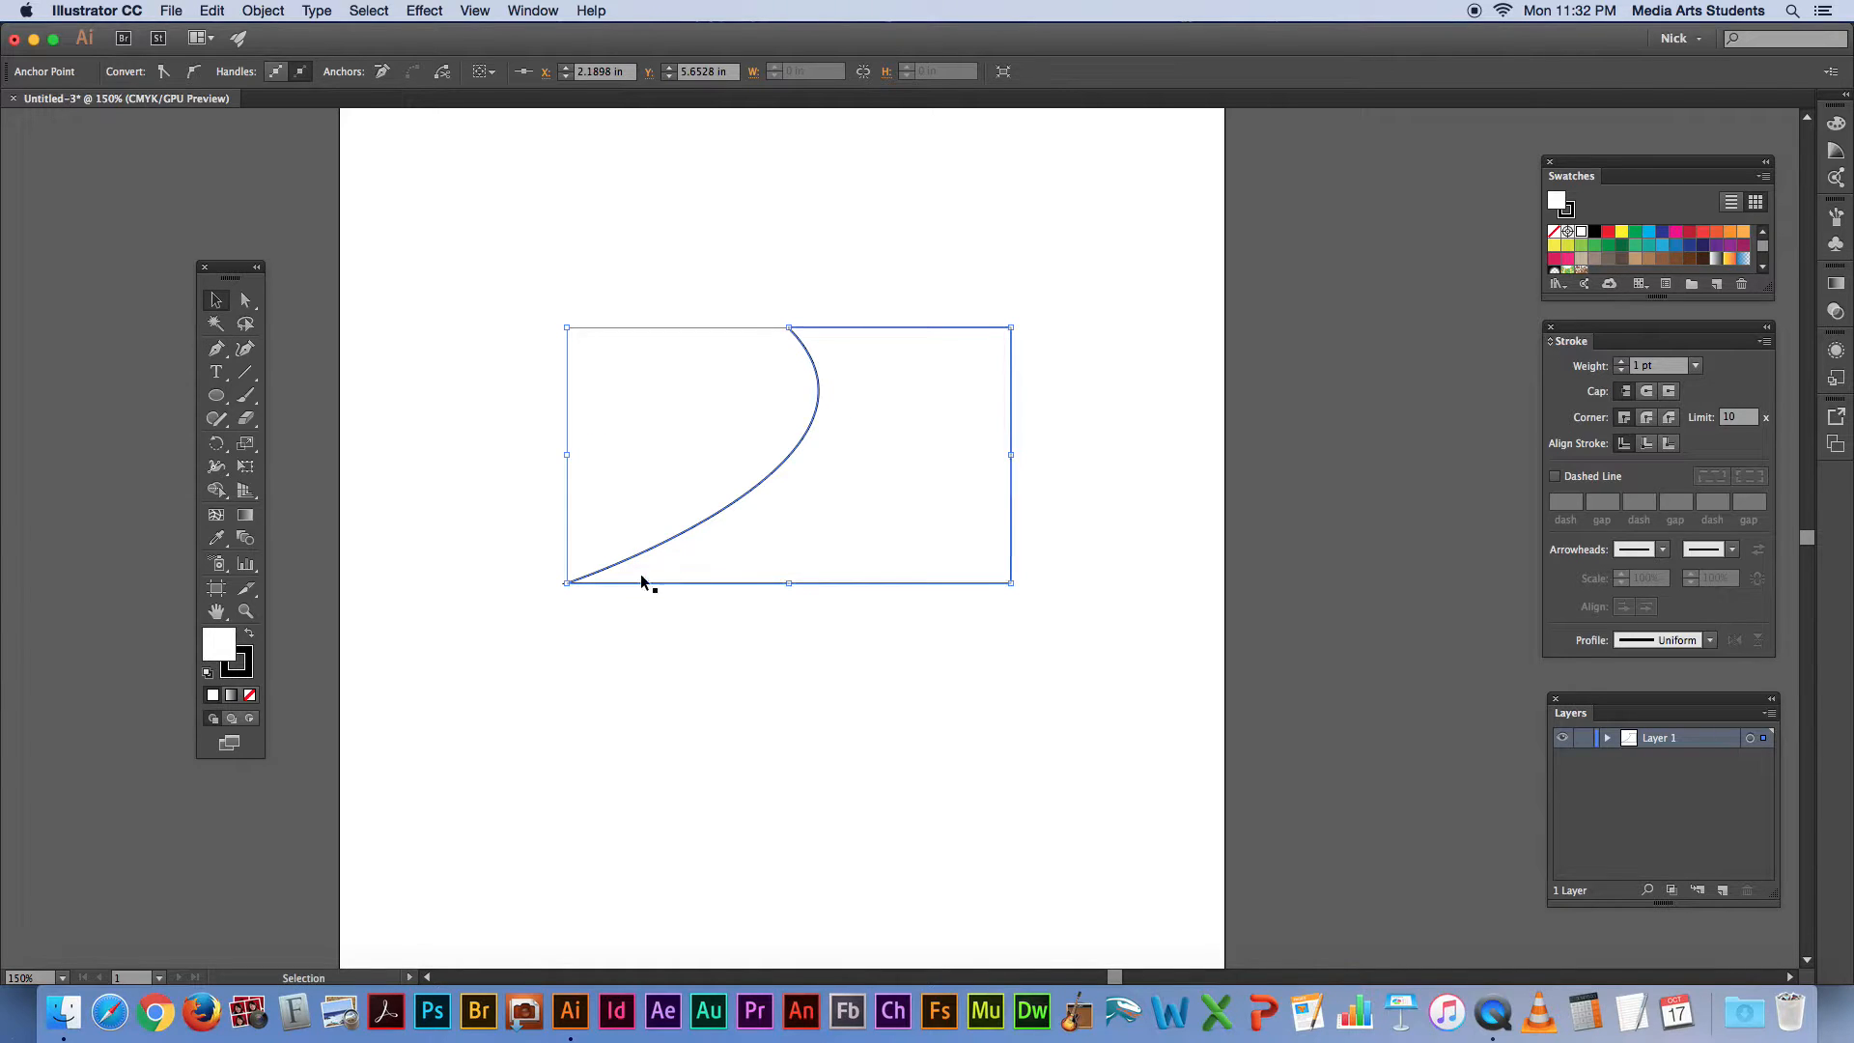
{"action": "left_click", "coordinate": [682, 302]}
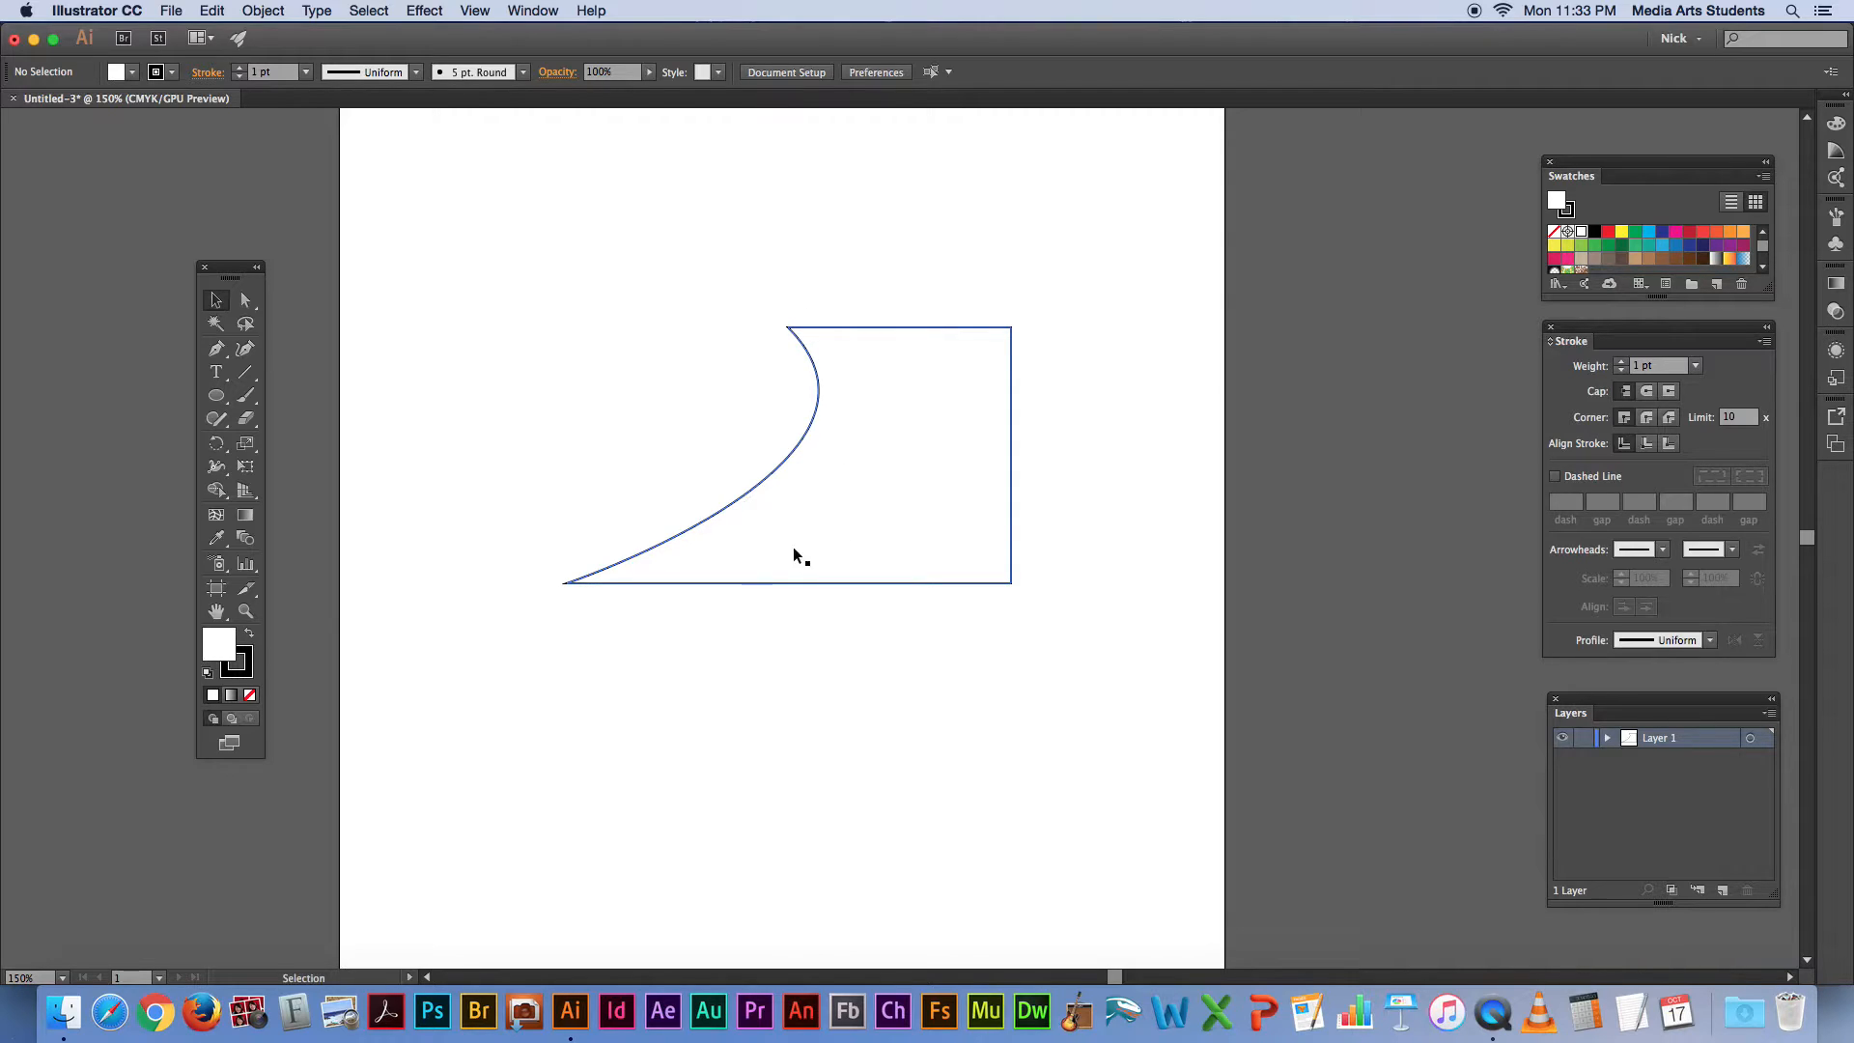
Step: Start a Pen path above the shape with a straight diagonal, a curved hook ending in a corner, and a straight segment back toward its start
{"action": "left_click", "coordinate": [220, 349]}
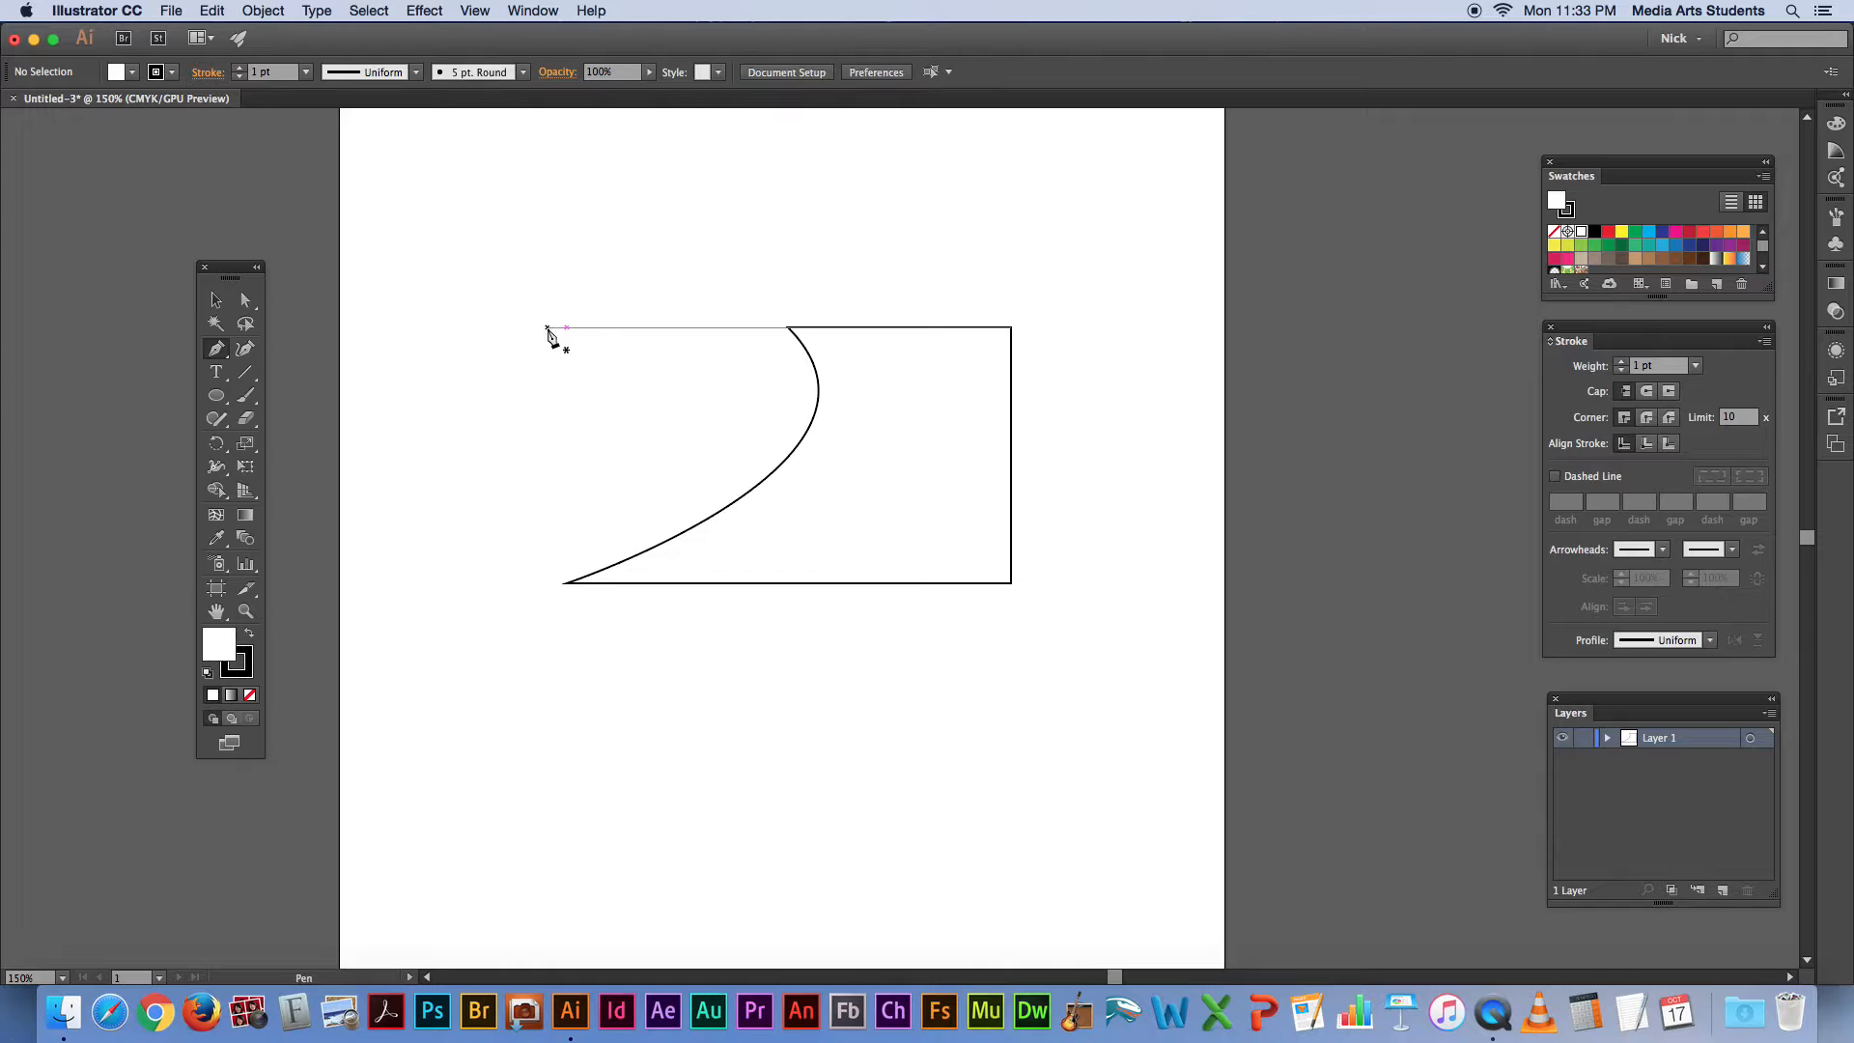
{"action": "left_click", "coordinate": [547, 326]}
{"action": "left_click", "coordinate": [874, 188]}
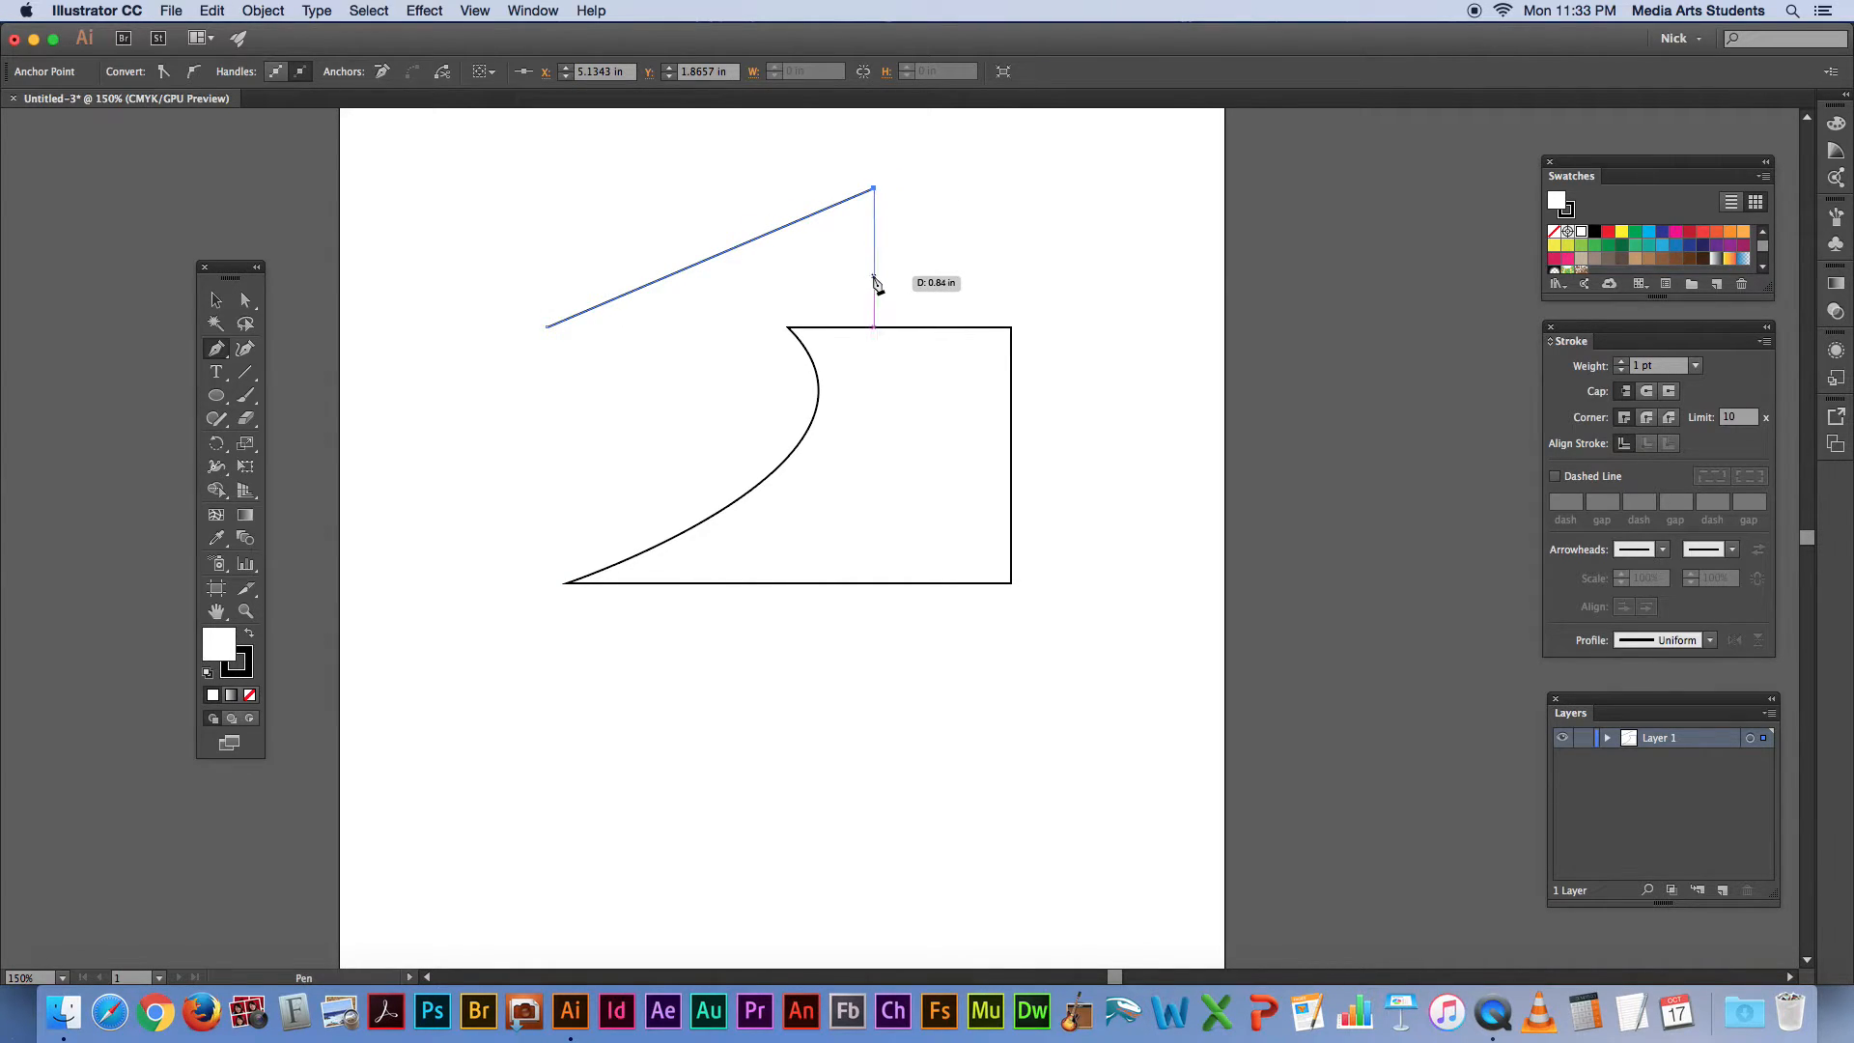
{"action": "left_click_drag", "start_coordinate": [874, 277], "coordinate": [755, 297]}
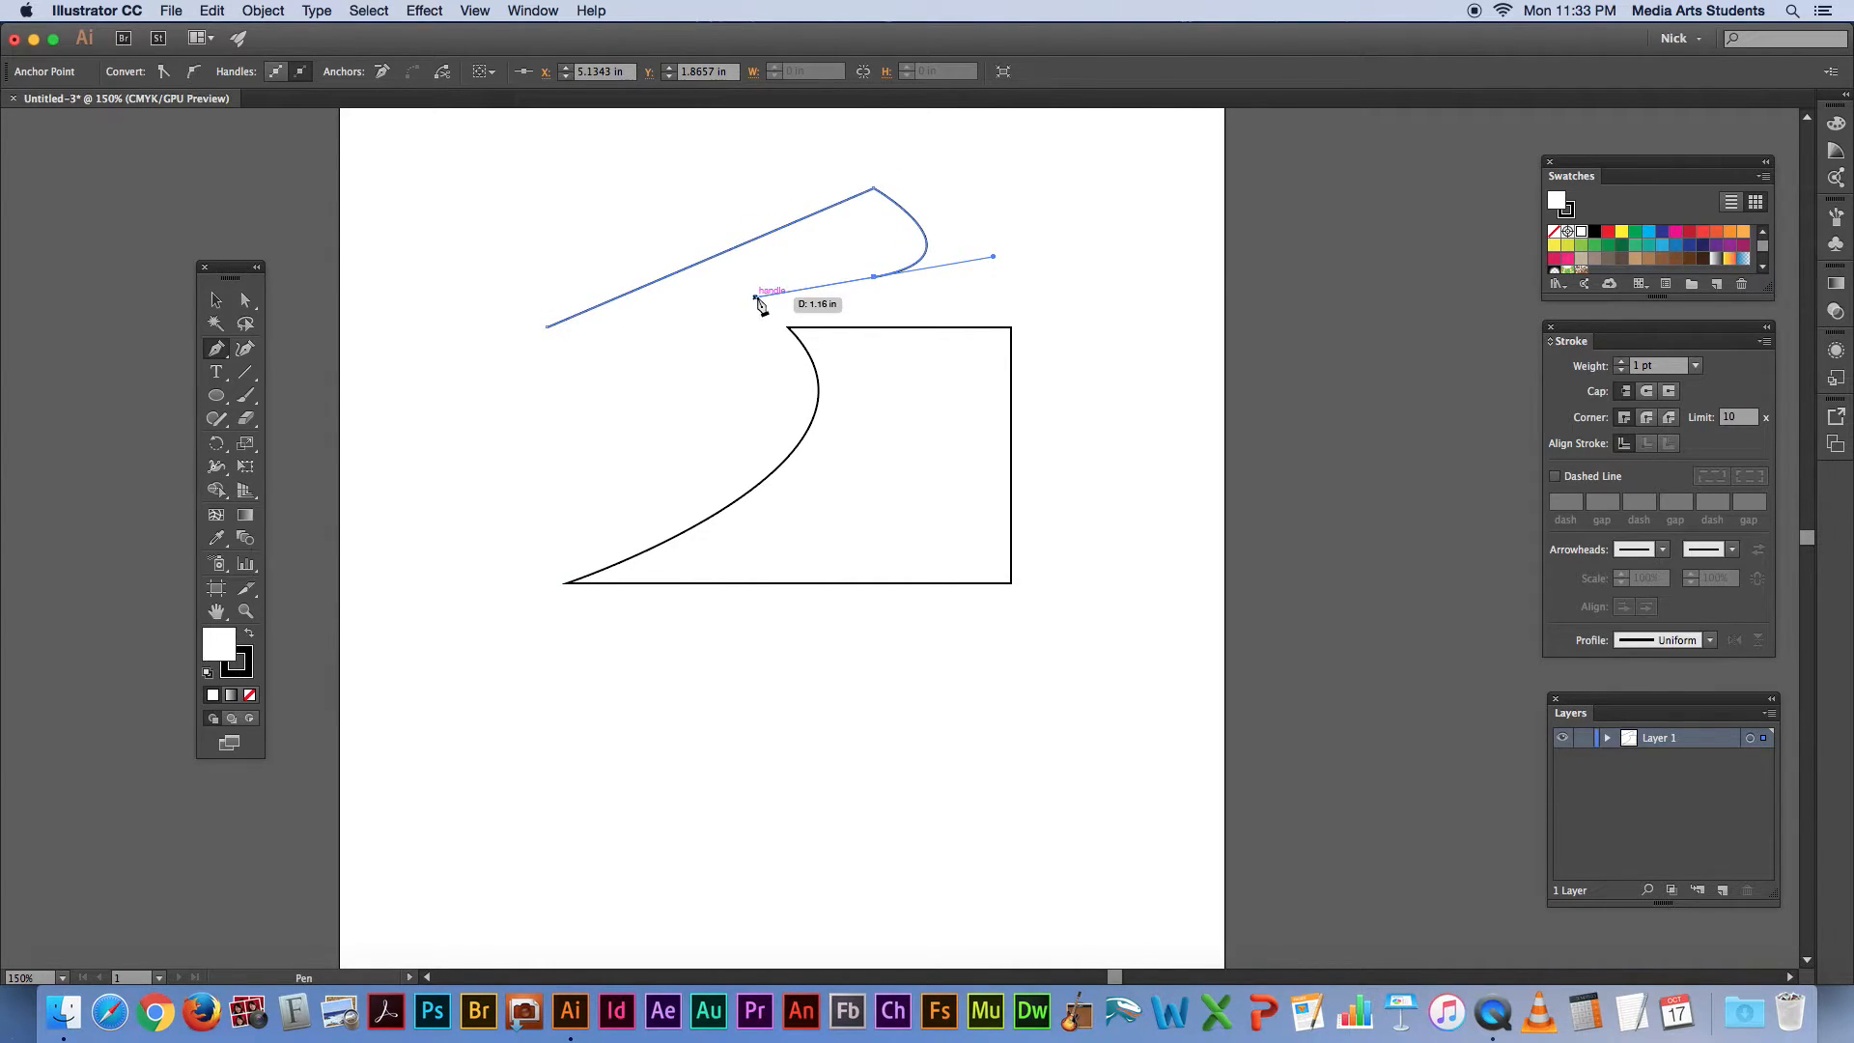
{"action": "left_click", "coordinate": [834, 233]}
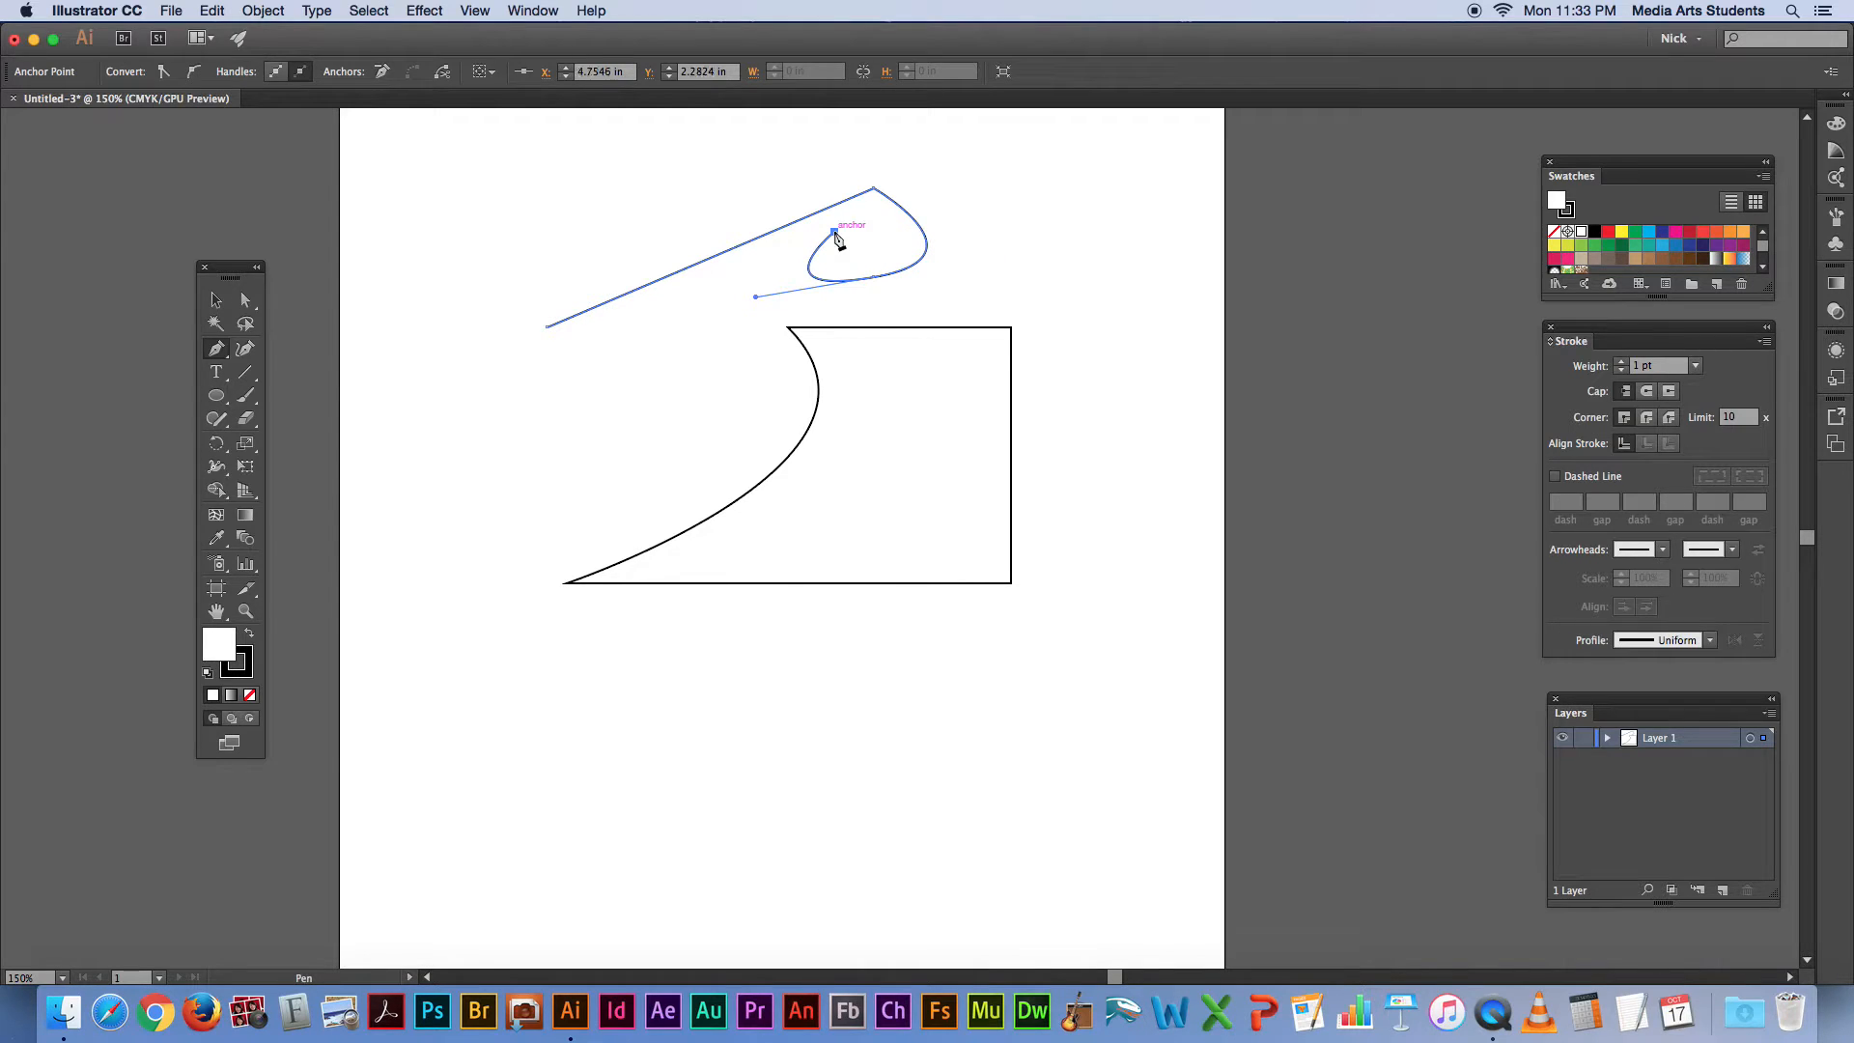
{"action": "left_click", "coordinate": [586, 329]}
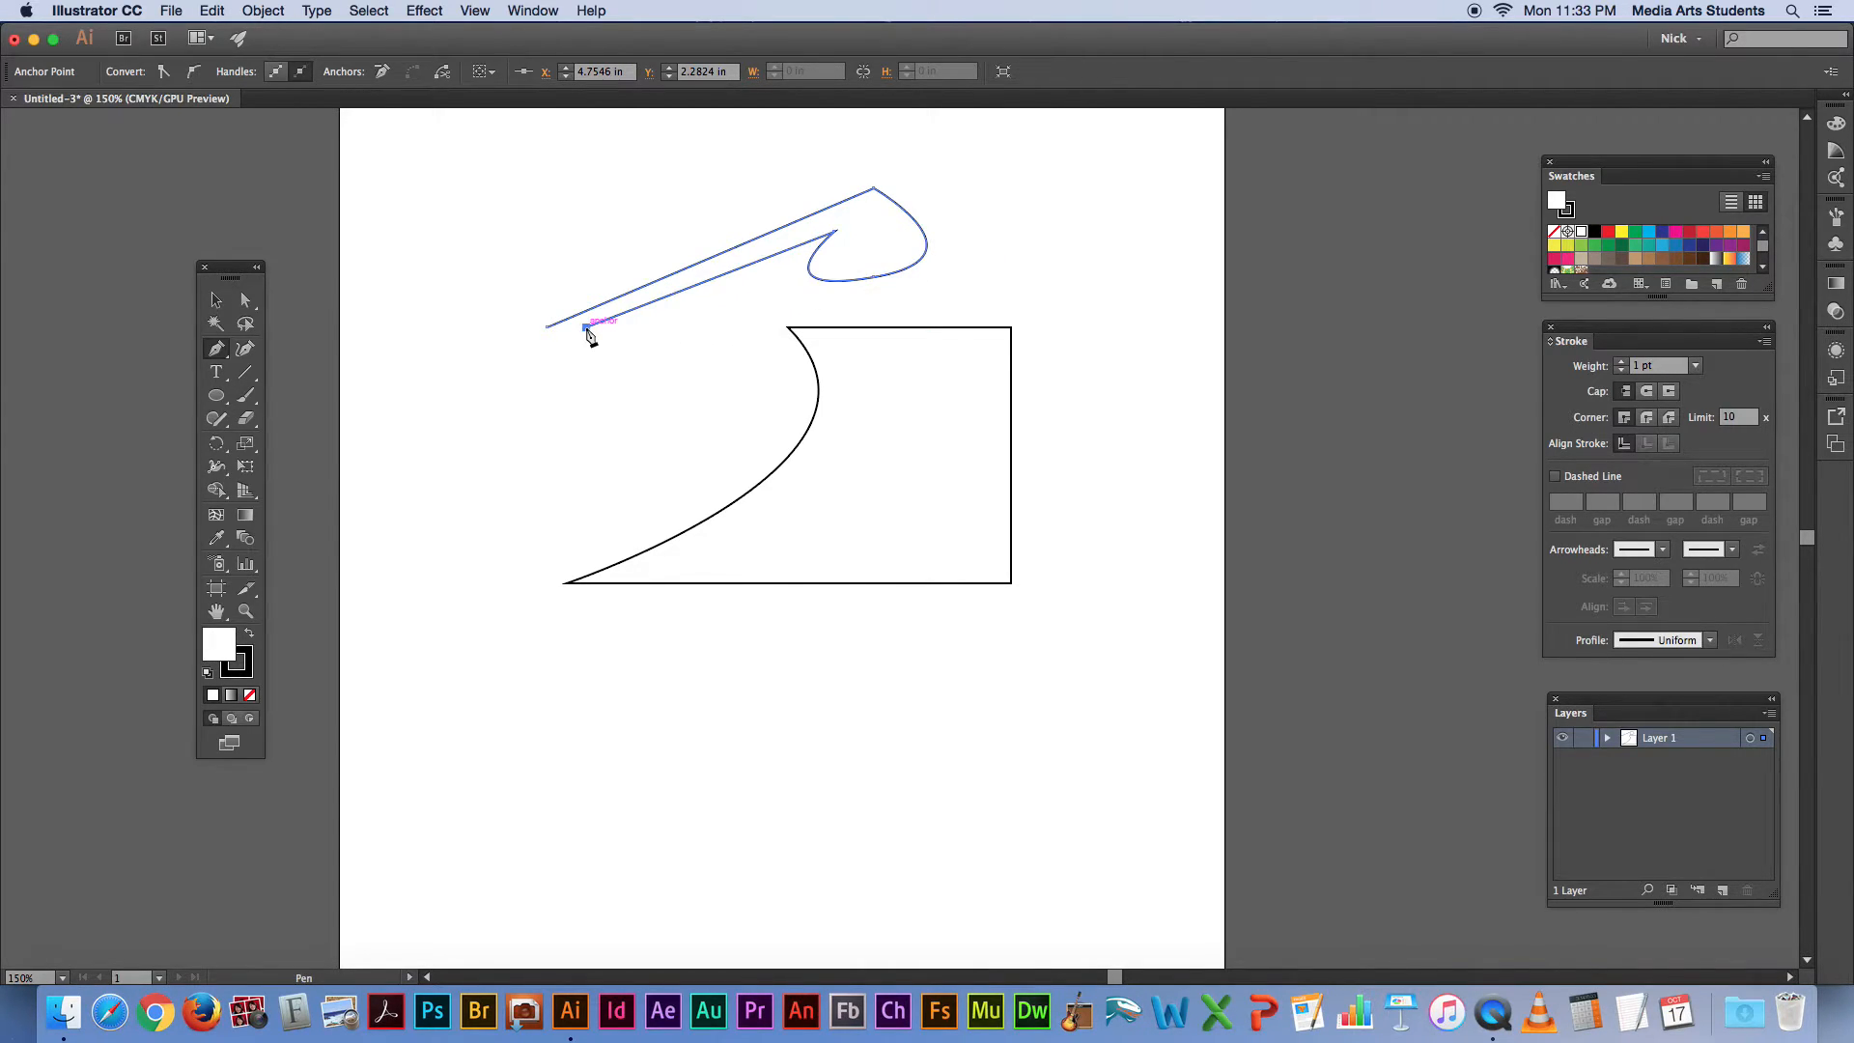
Step: Continue the path with a short straight edge, an S-curve and a straight edge, and close it at its start with a curve
{"action": "left_click", "coordinate": [718, 341]}
{"action": "left_click_drag", "start_coordinate": [619, 404], "coordinate": [499, 367]}
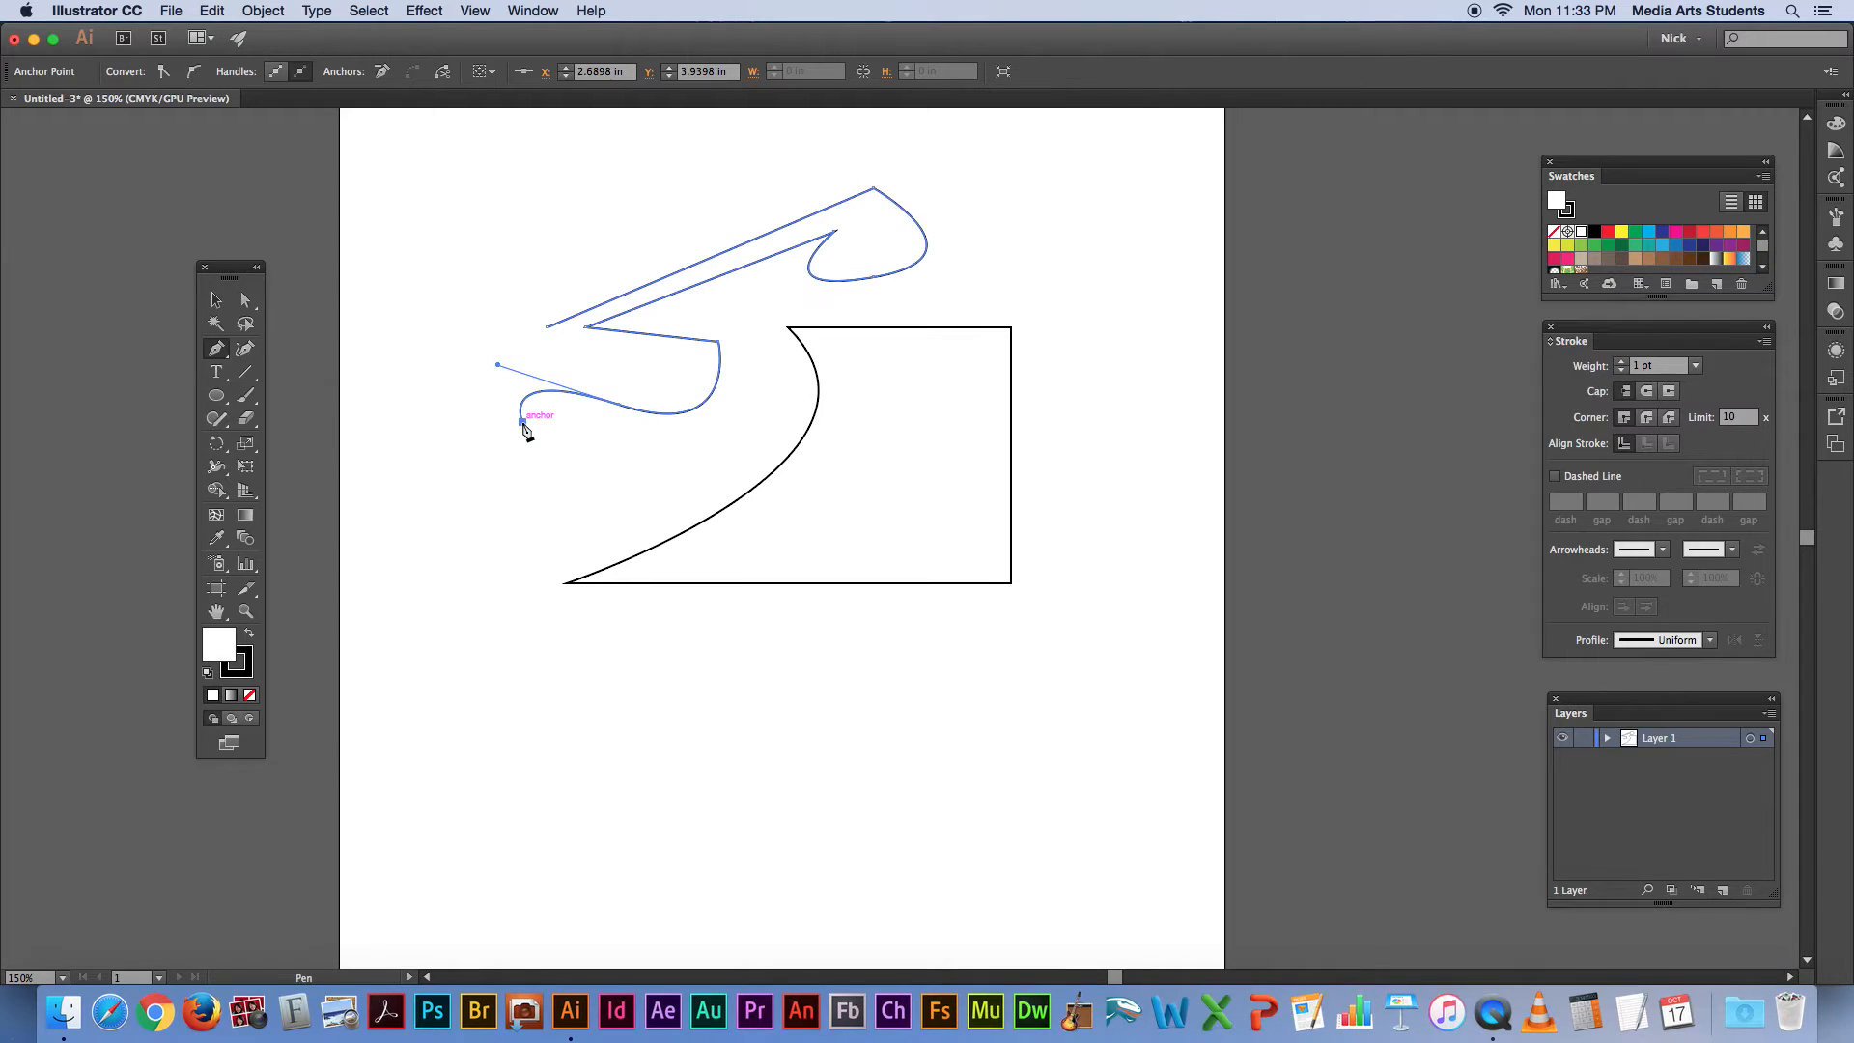
{"action": "left_click_drag", "start_coordinate": [521, 421], "coordinate": [466, 380]}
{"action": "left_click", "coordinate": [466, 376]}
{"action": "mouse_move", "coordinate": [549, 334]}
{"action": "left_mouse_down"}
{"action": "mouse_move", "coordinate": [559, 351]}
{"action": "mouse_move", "coordinate": [549, 329]}
{"action": "left_mouse_up"}
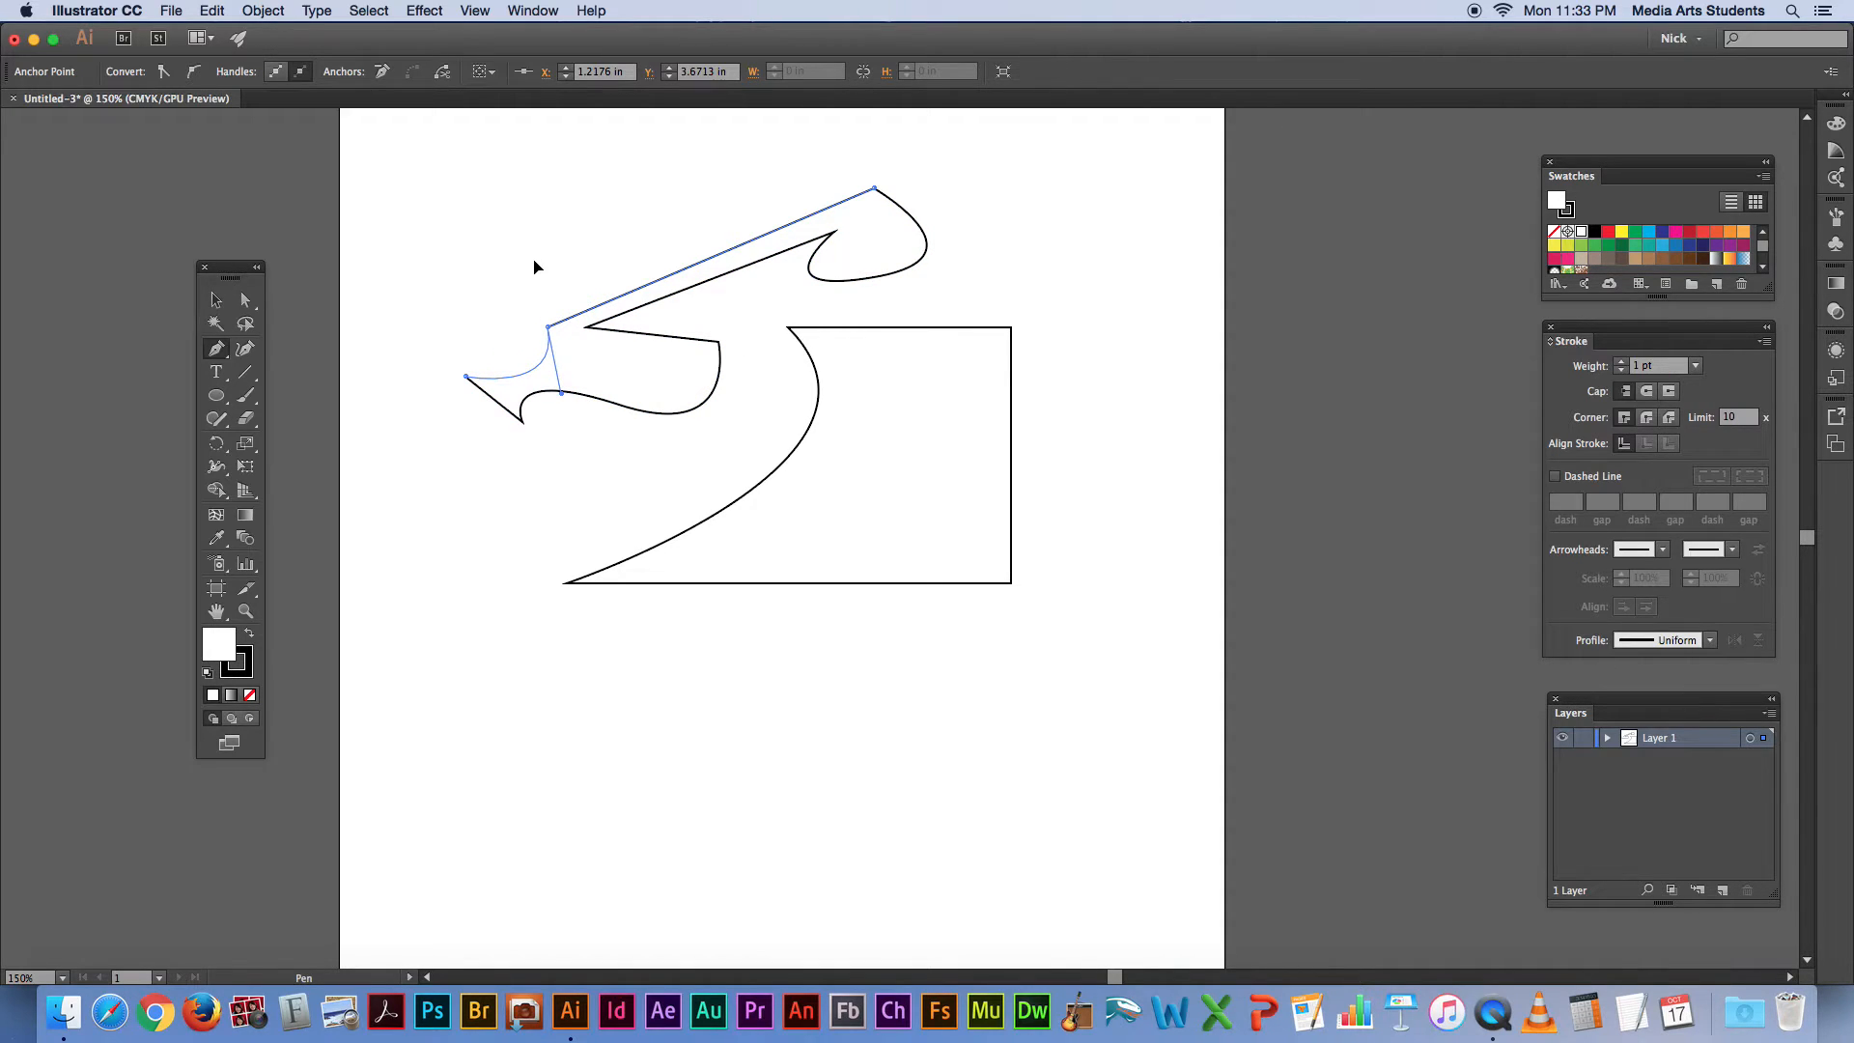
Step: Deselect the finished path, and delete both mixed curved and straight shapes from the artboard
{"action": "left_click", "coordinate": [216, 300]}
{"action": "left_click", "coordinate": [446, 256]}
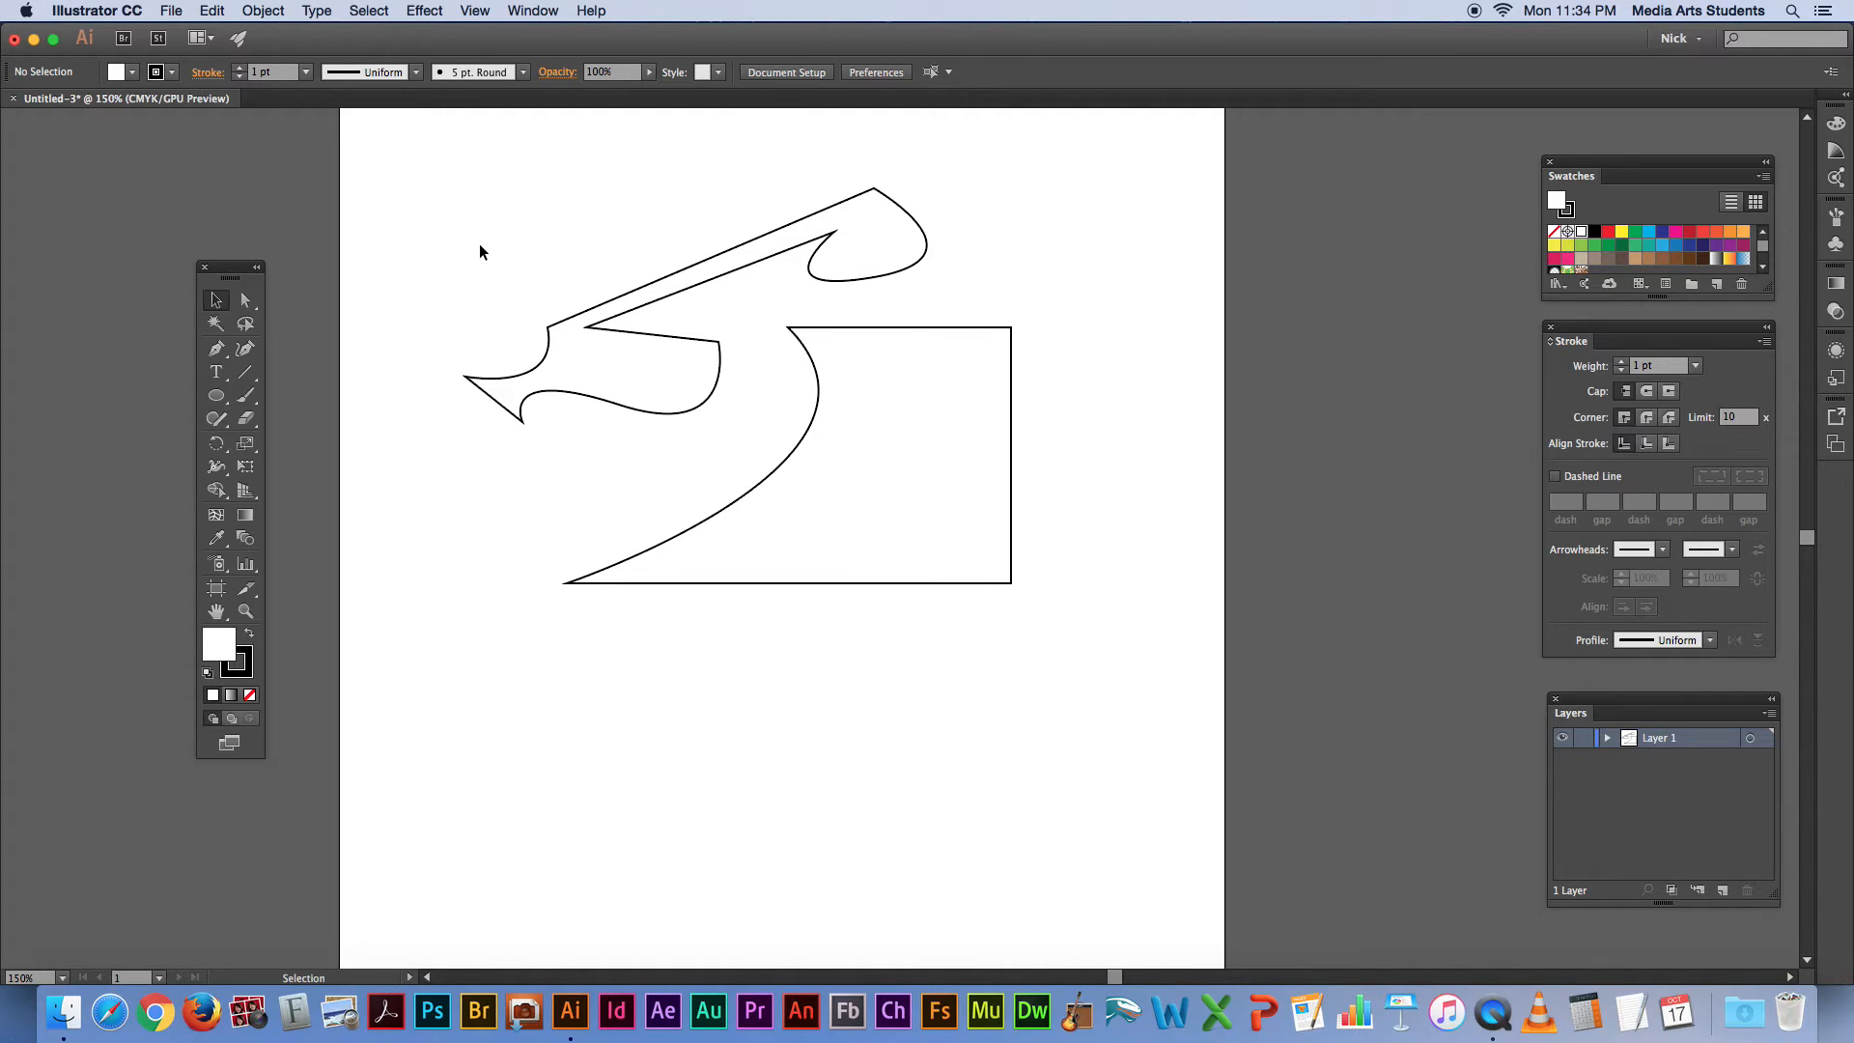
{"action": "left_click_drag", "start_coordinate": [618, 229], "coordinate": [901, 415]}
{"action": "key", "text": "Delete"}
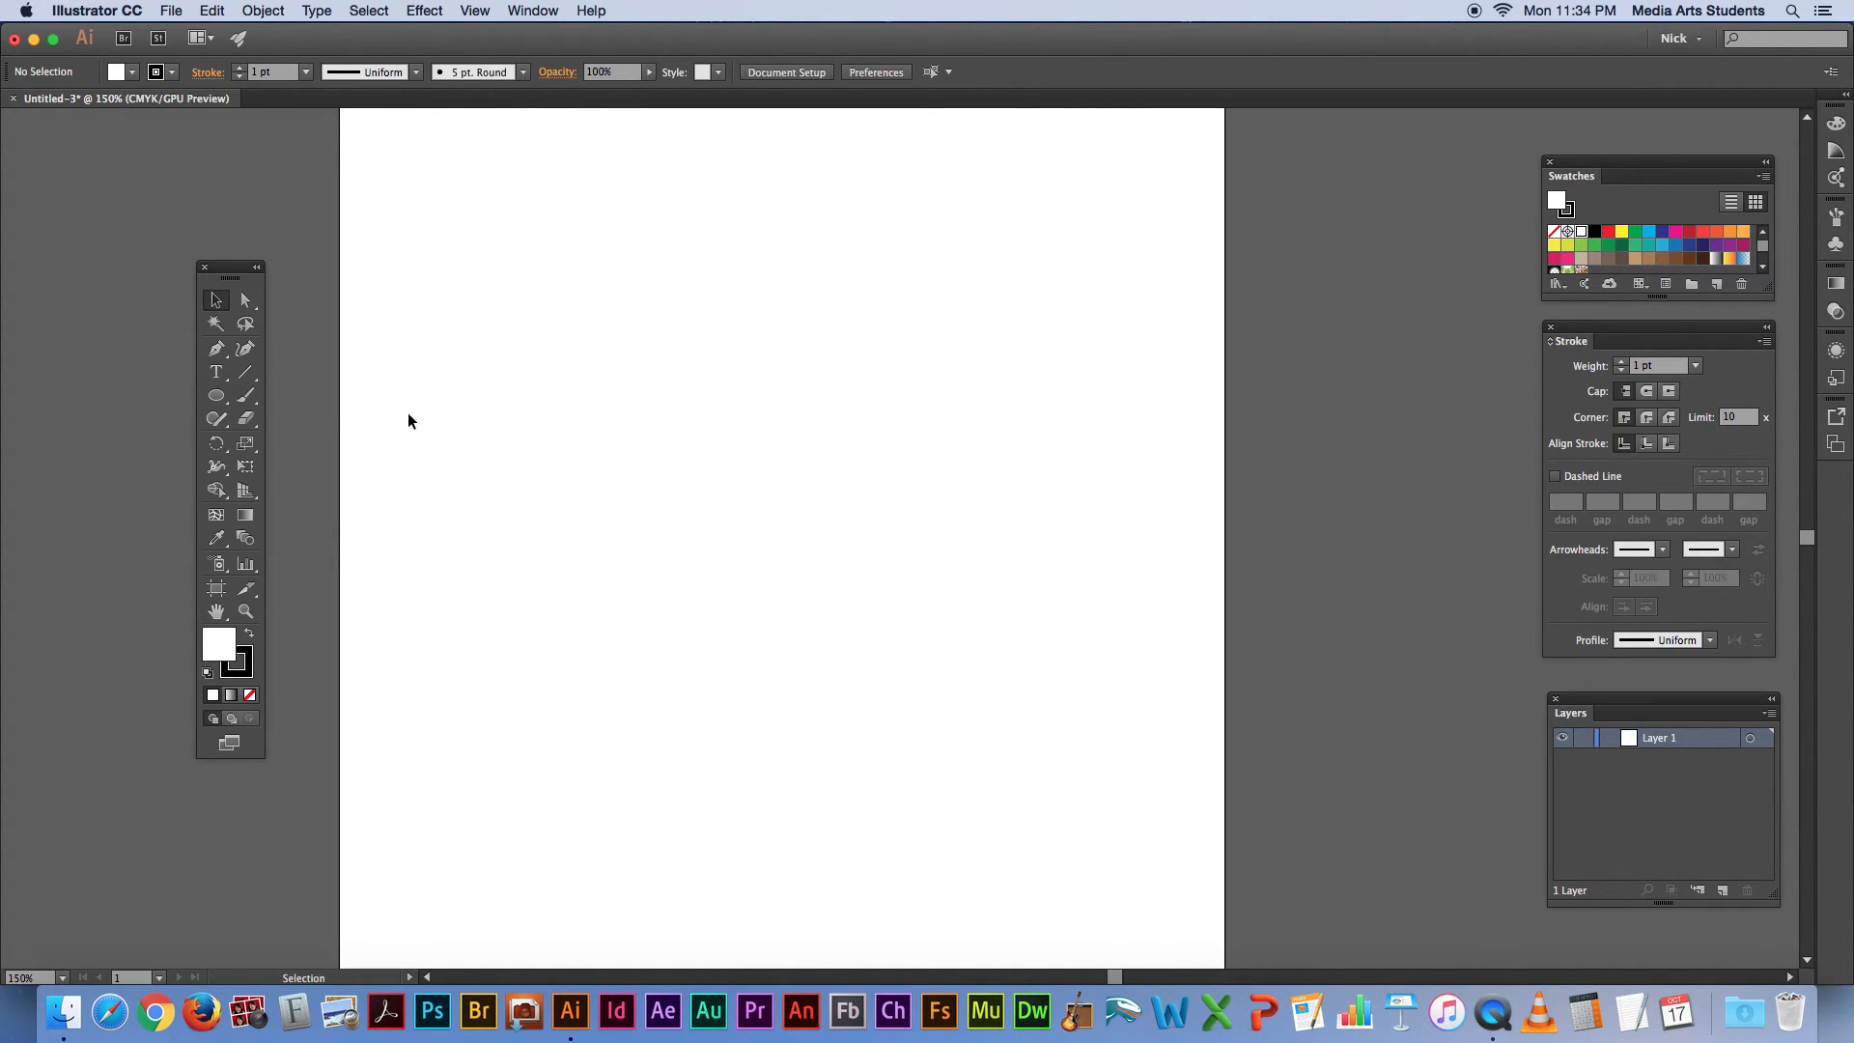
Step: Draw a self-crossing closed Pen path from about X 2.29, Y 6.93 in through two smooth anchors about 3.22 in apart, and deselect it
{"action": "left_click", "coordinate": [217, 348]}
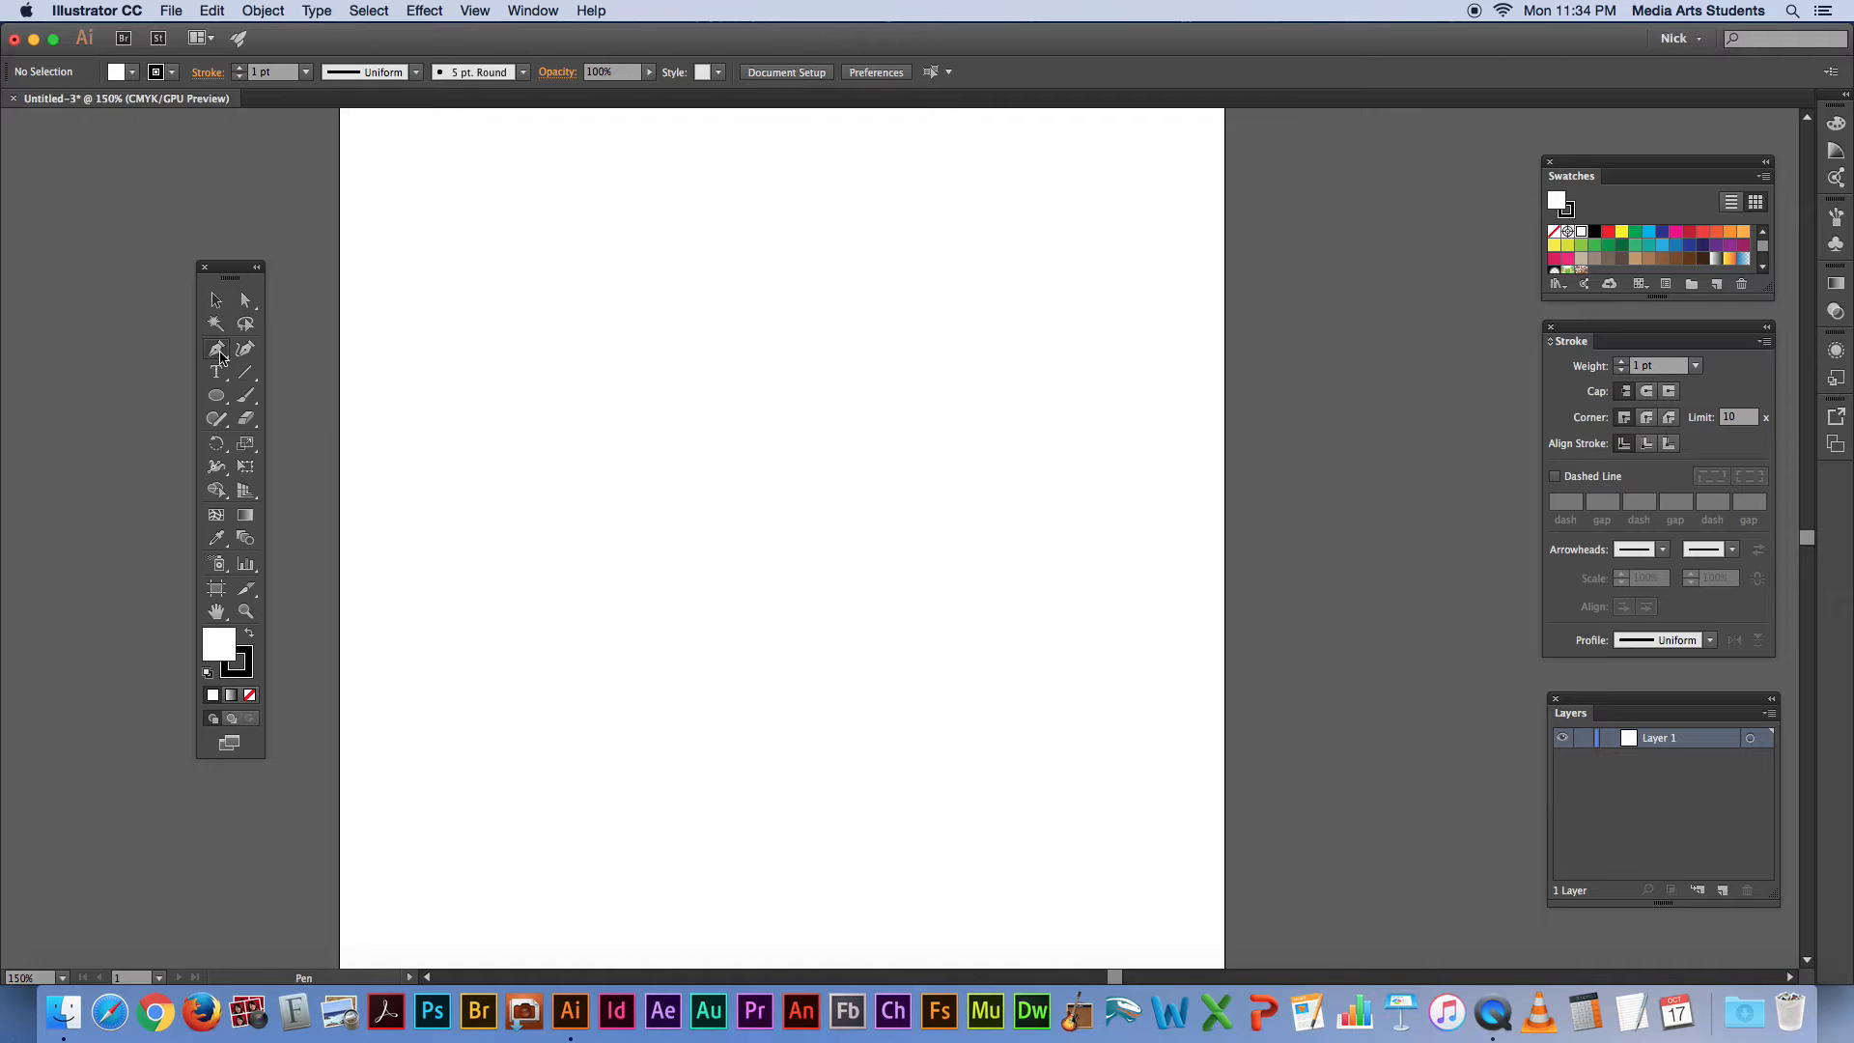
{"action": "left_click", "coordinate": [577, 715]}
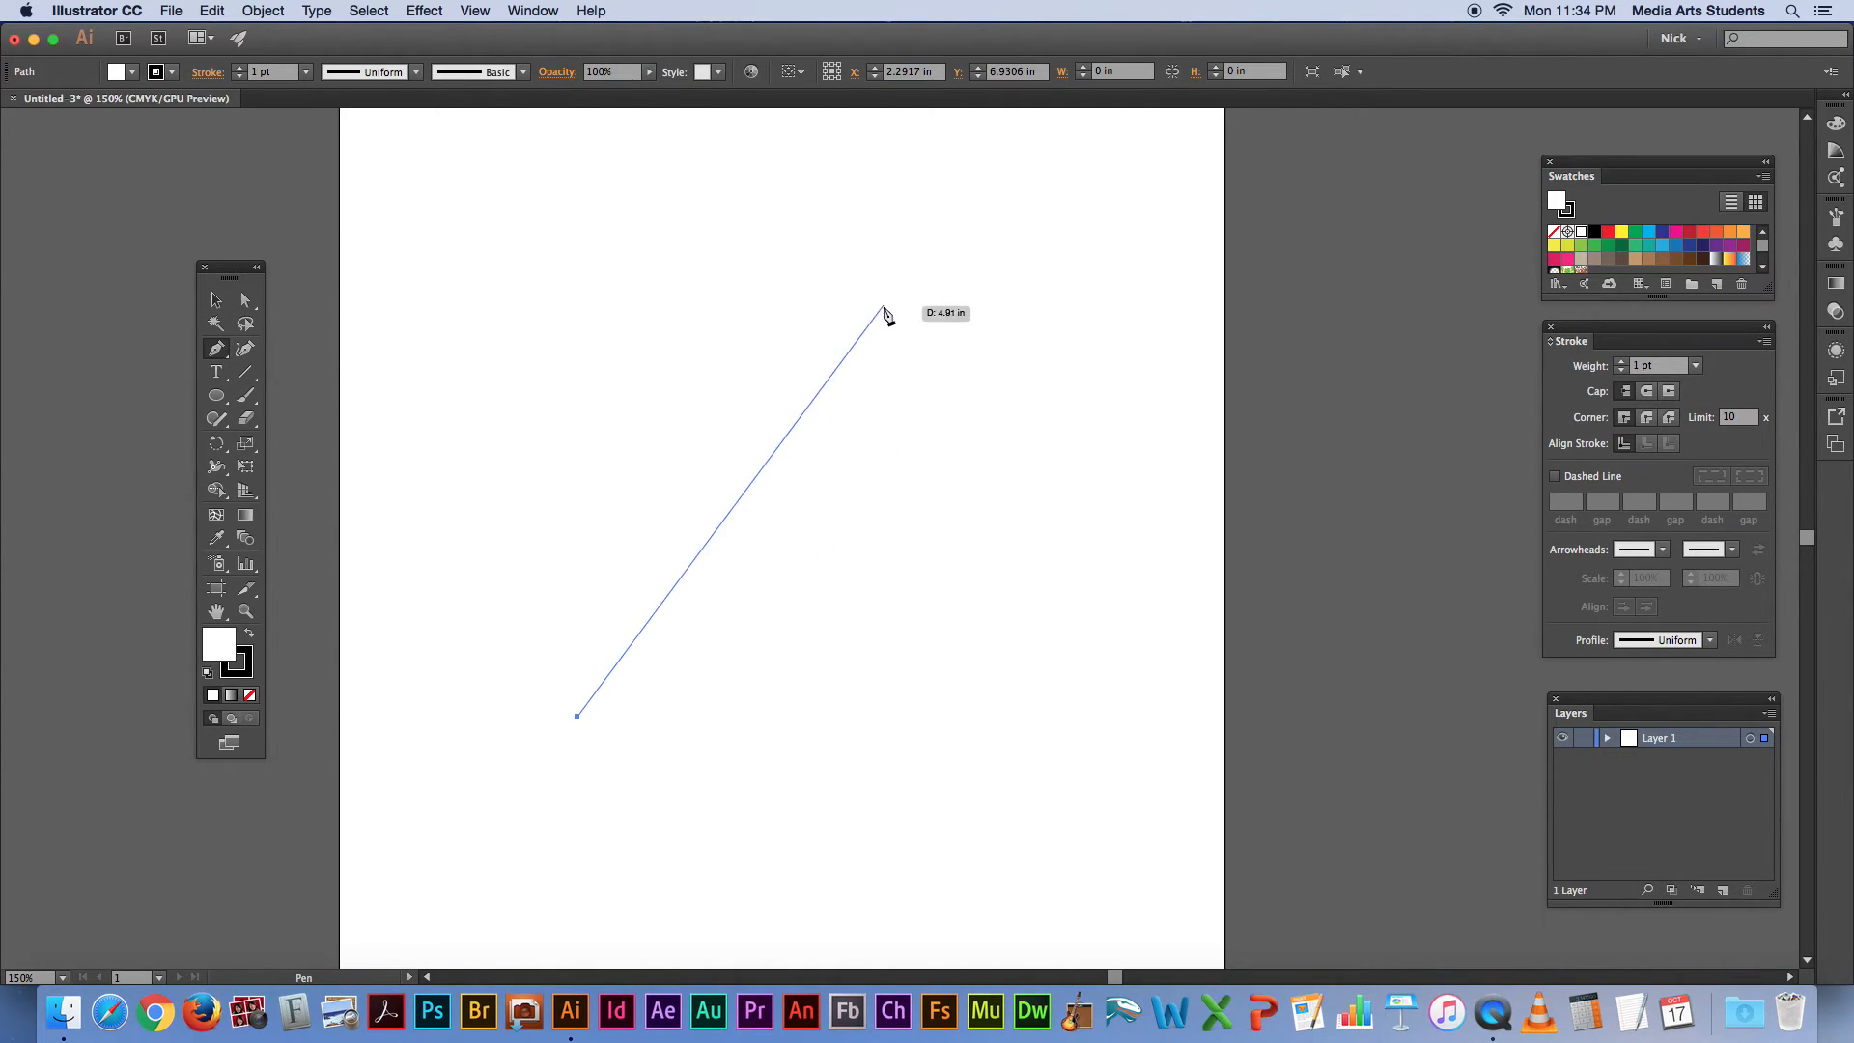
{"action": "left_click_drag", "start_coordinate": [860, 391], "coordinate": [716, 199]}
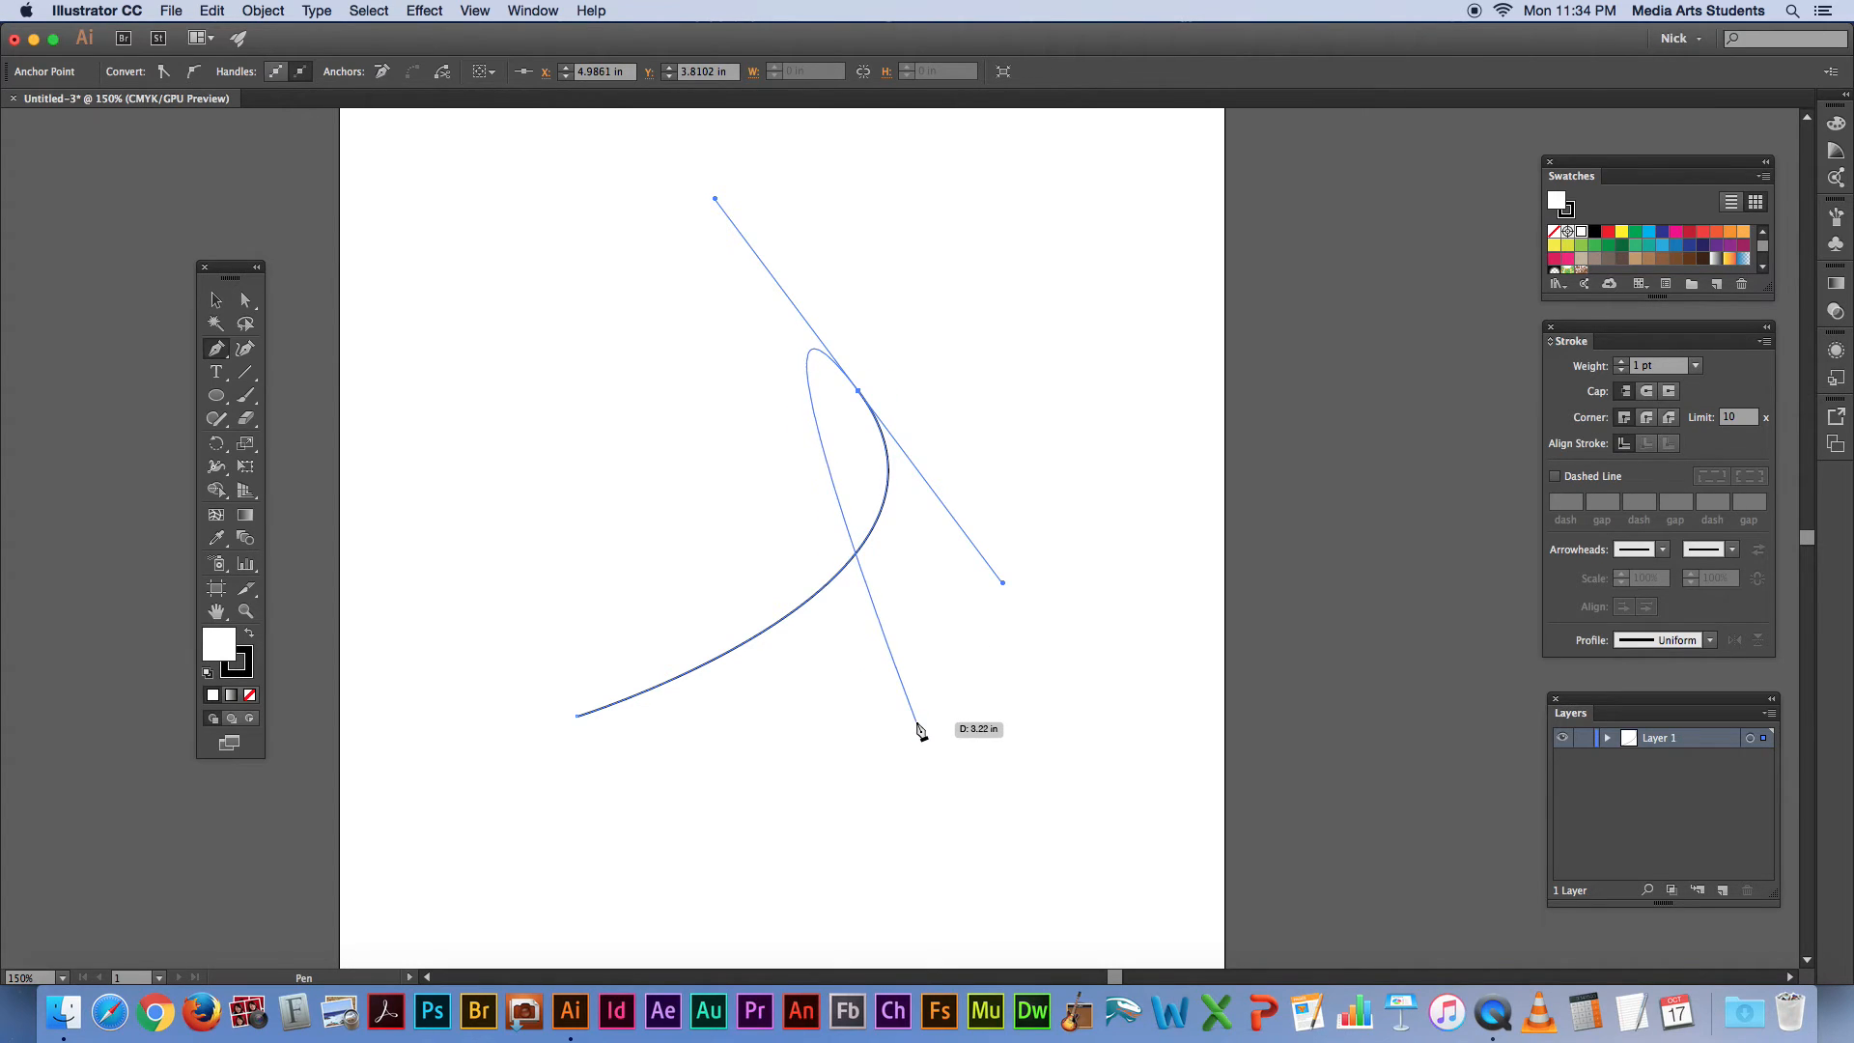
{"action": "left_click_drag", "start_coordinate": [918, 722], "coordinate": [820, 770]}
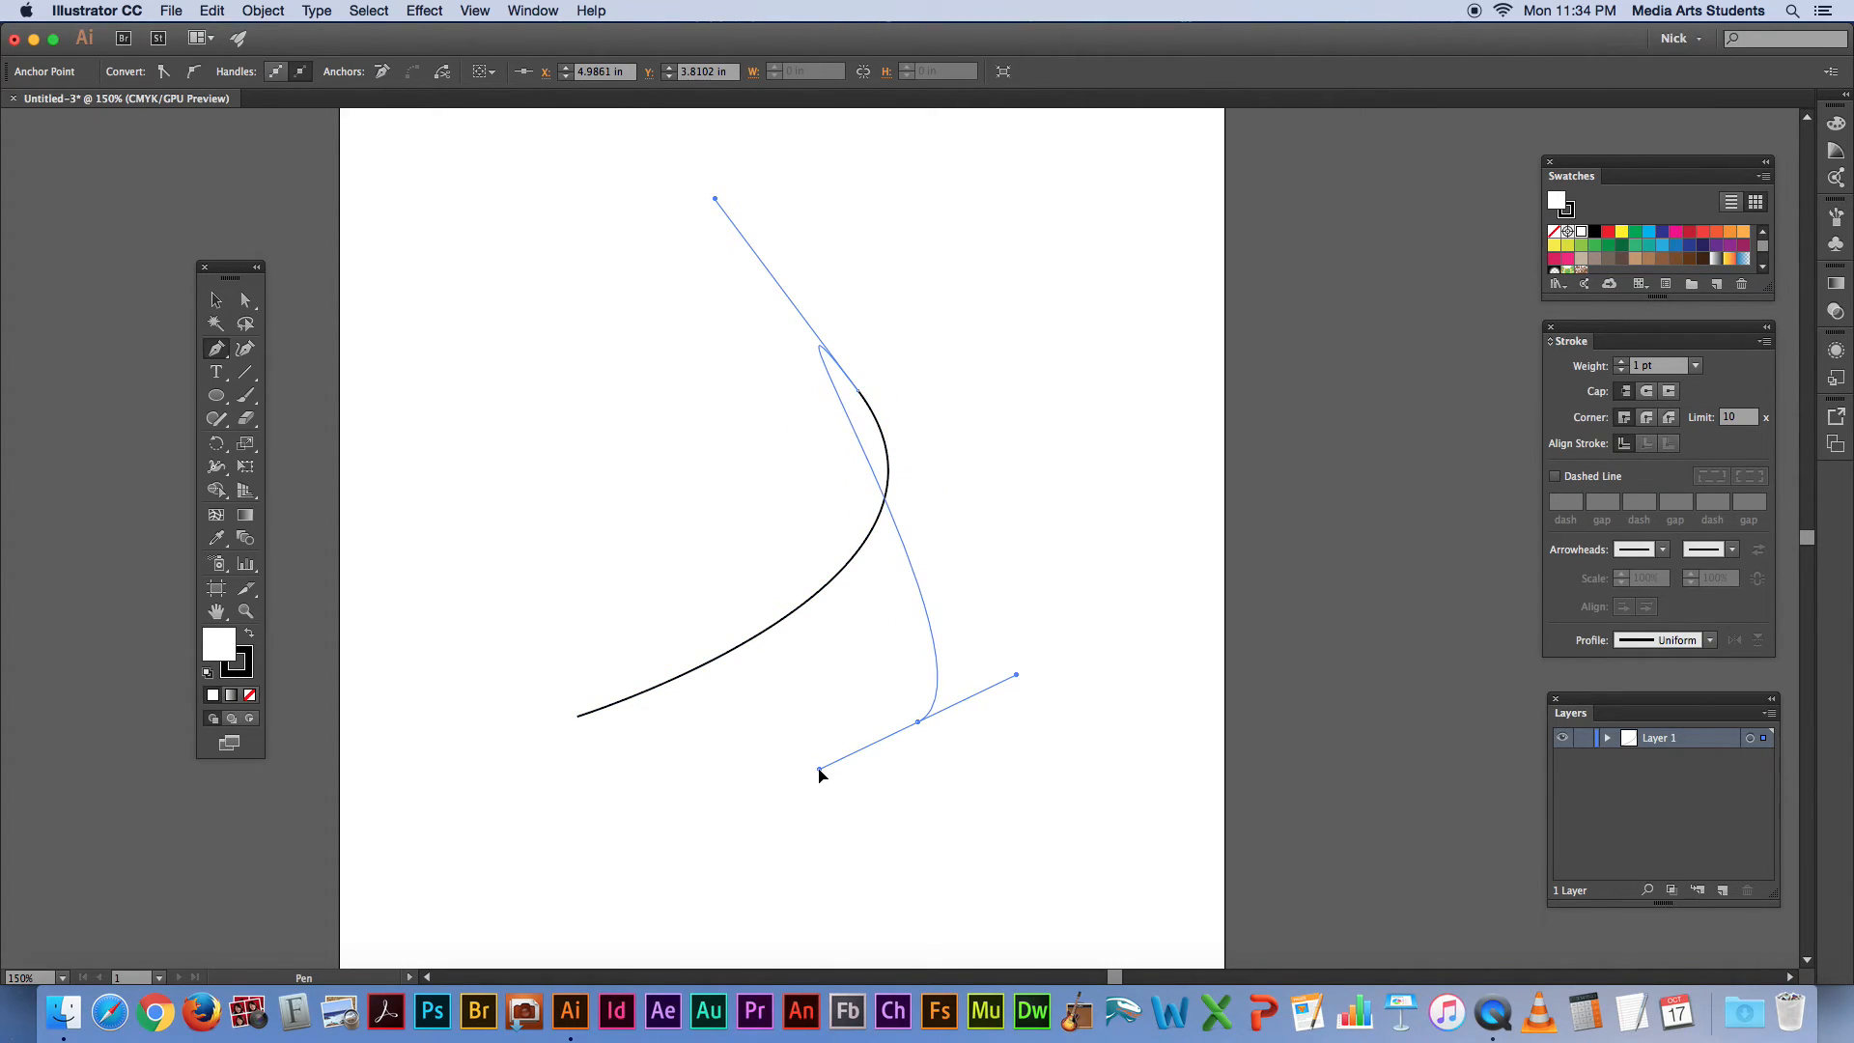
{"action": "left_click", "coordinate": [579, 717]}
{"action": "left_click", "coordinate": [217, 301]}
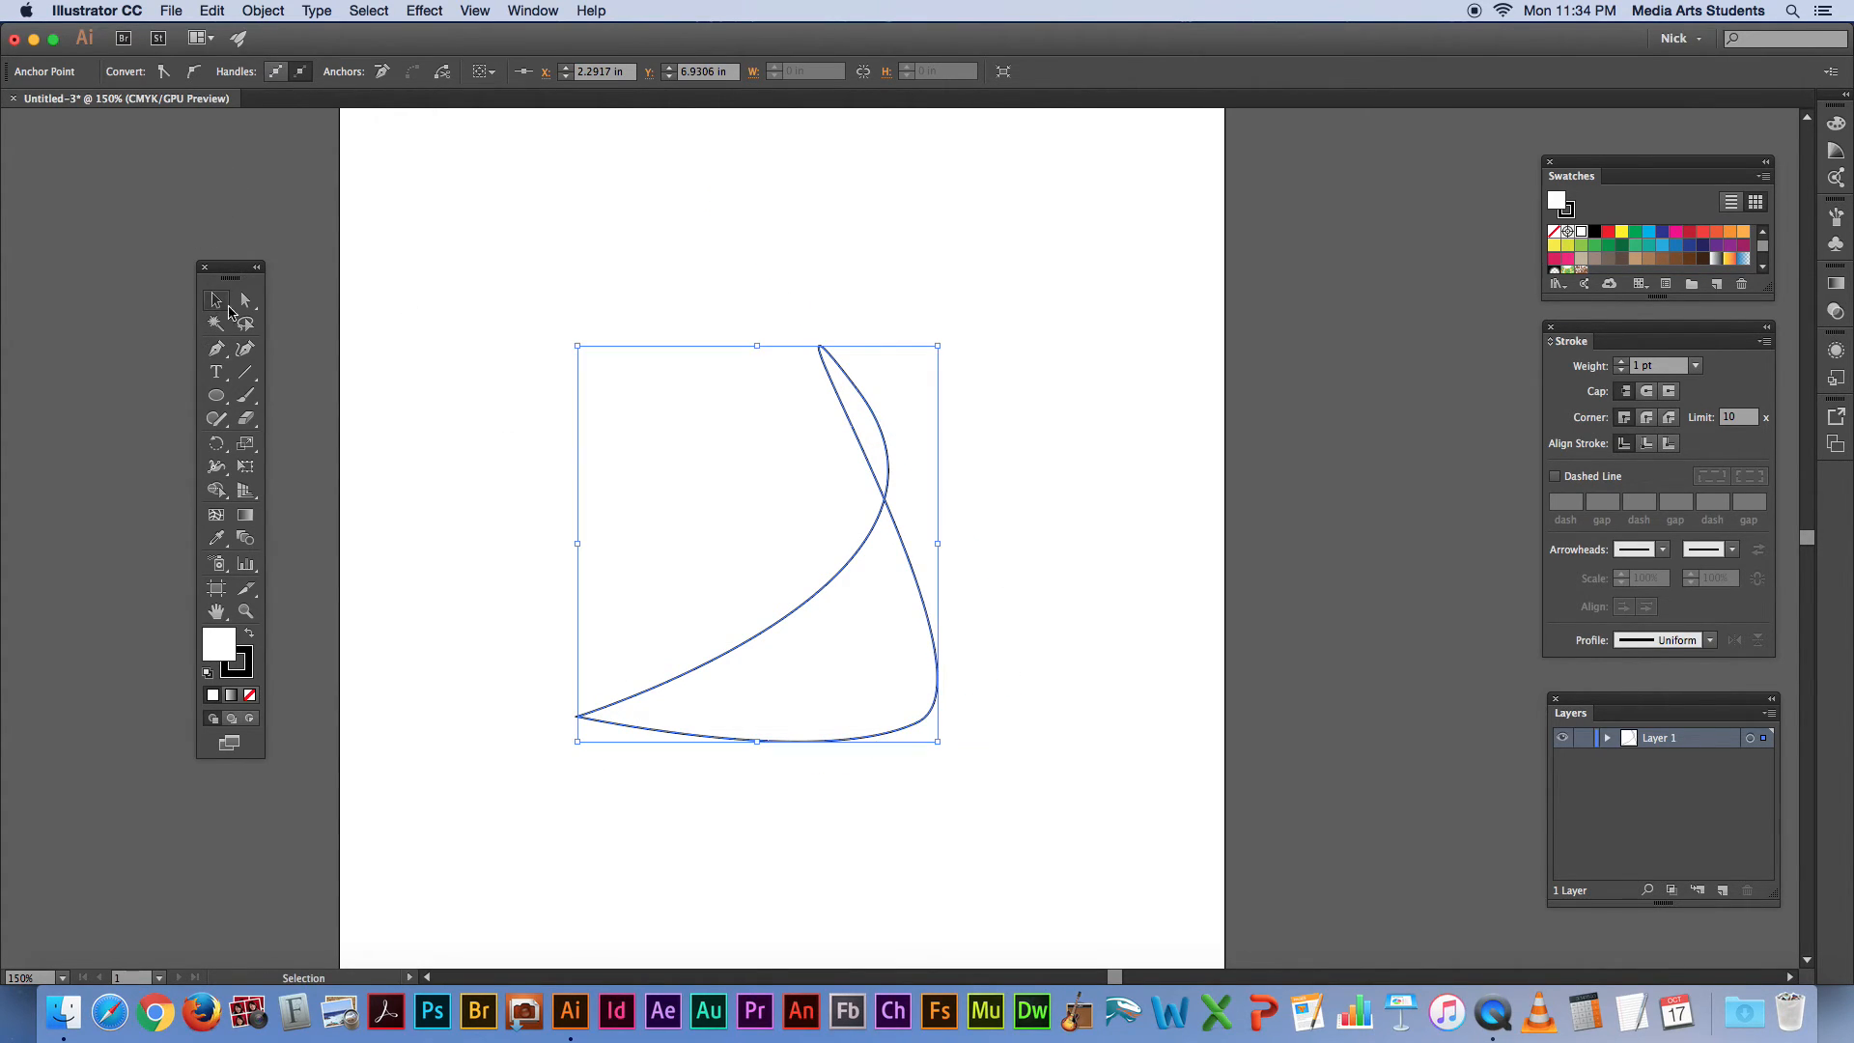
{"action": "left_click", "coordinate": [567, 349]}
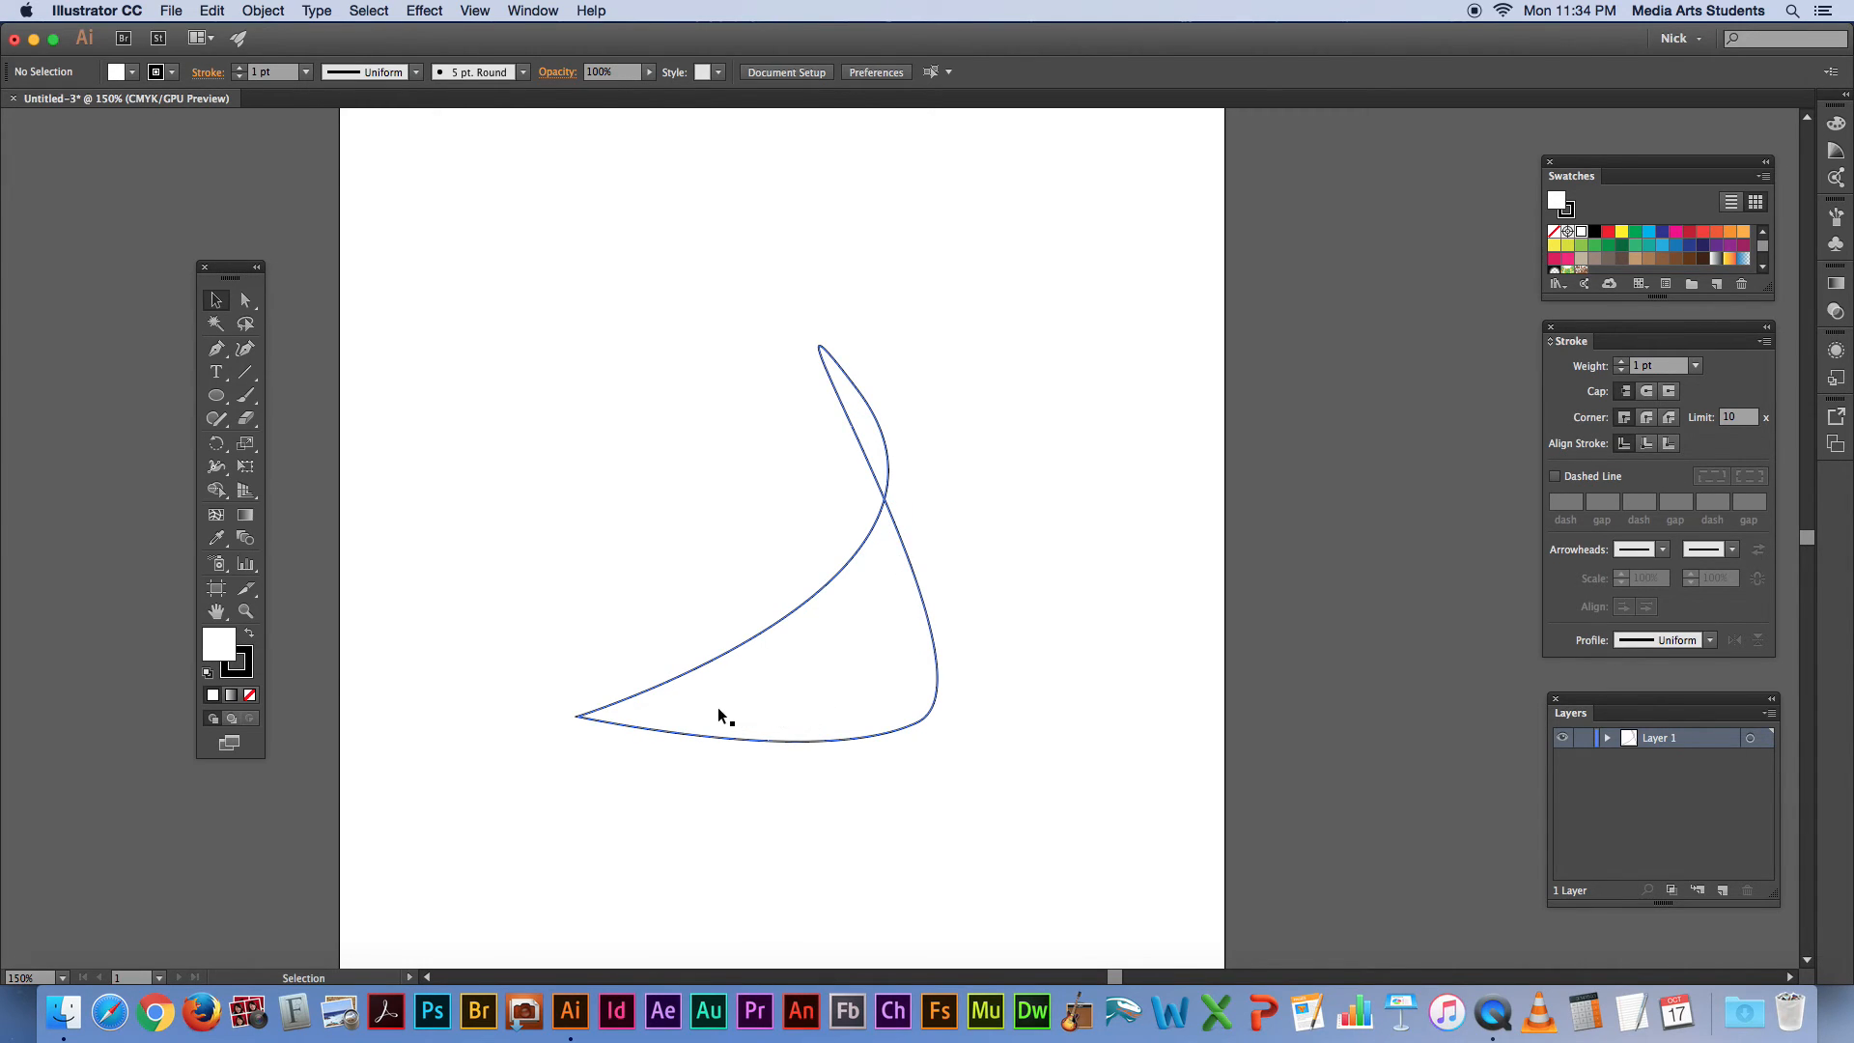
Step: Fill the self-crossing closed path with the red swatch and deselect it
{"action": "left_click", "coordinate": [867, 426]}
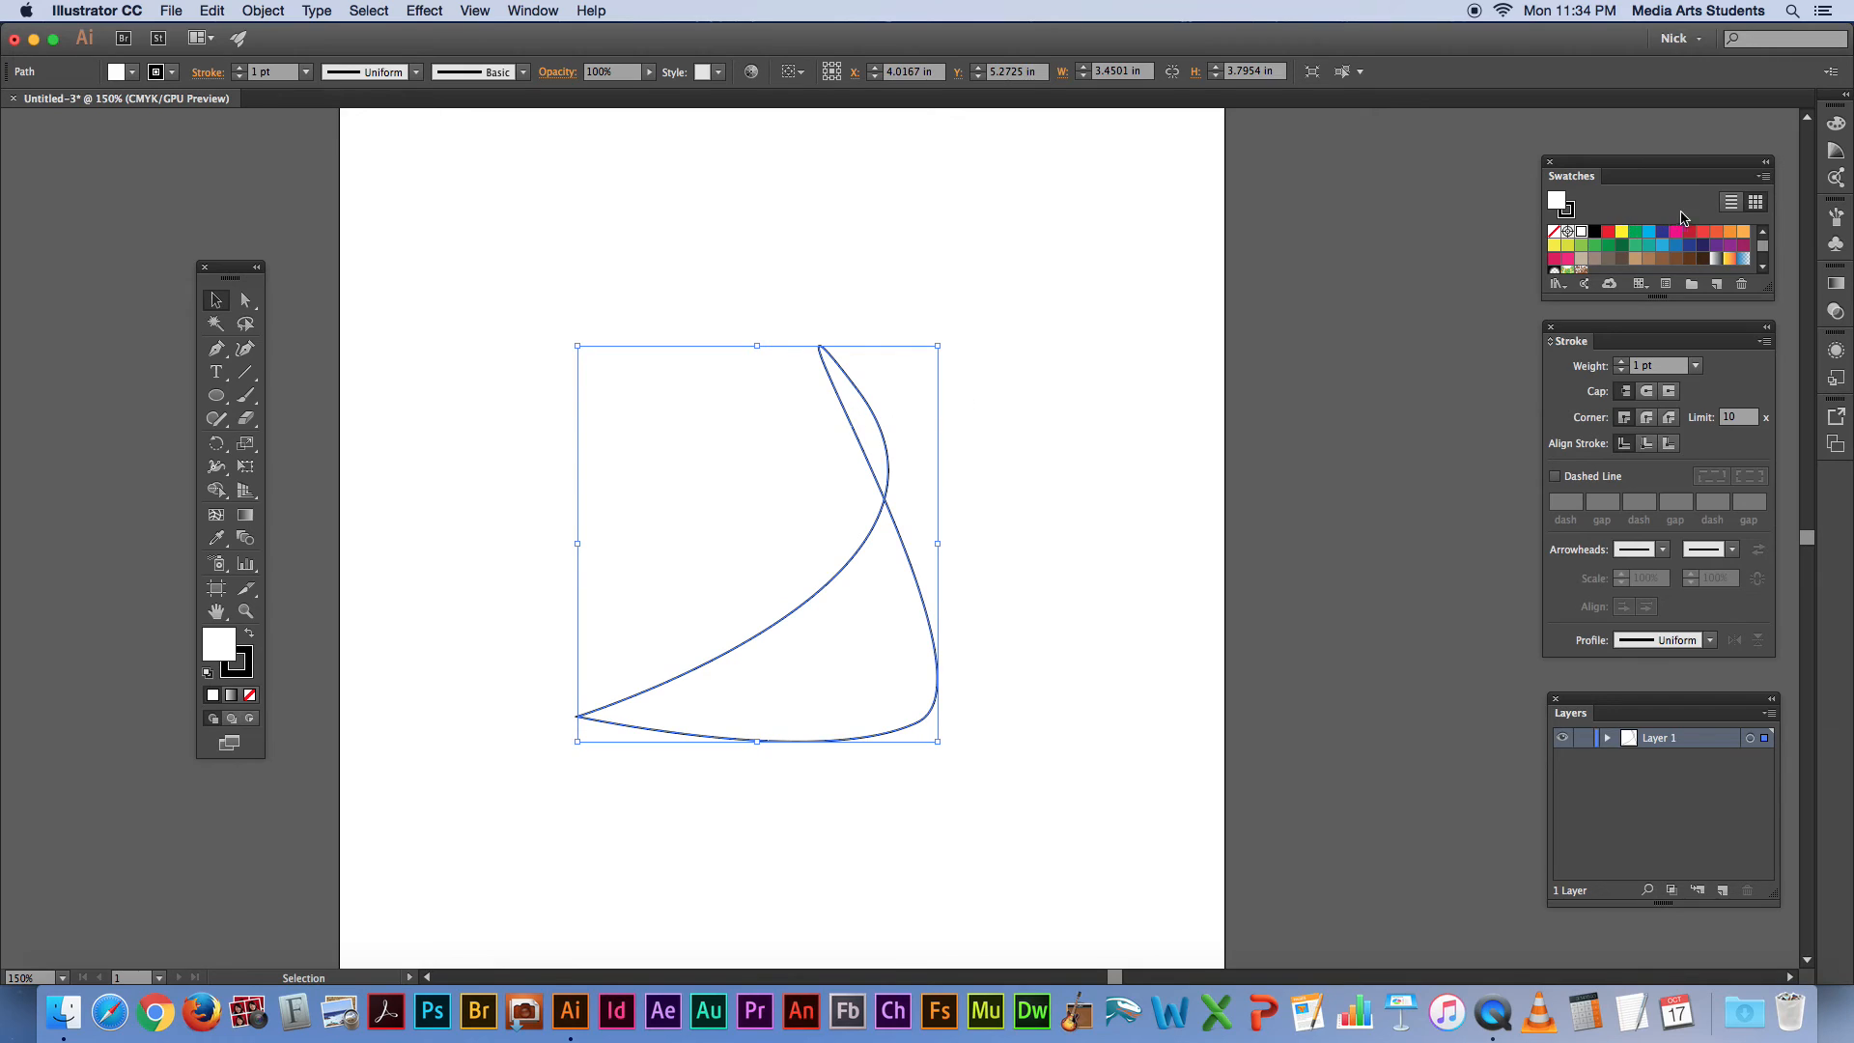
{"action": "left_click", "coordinate": [1609, 235]}
{"action": "left_click", "coordinate": [1289, 391]}
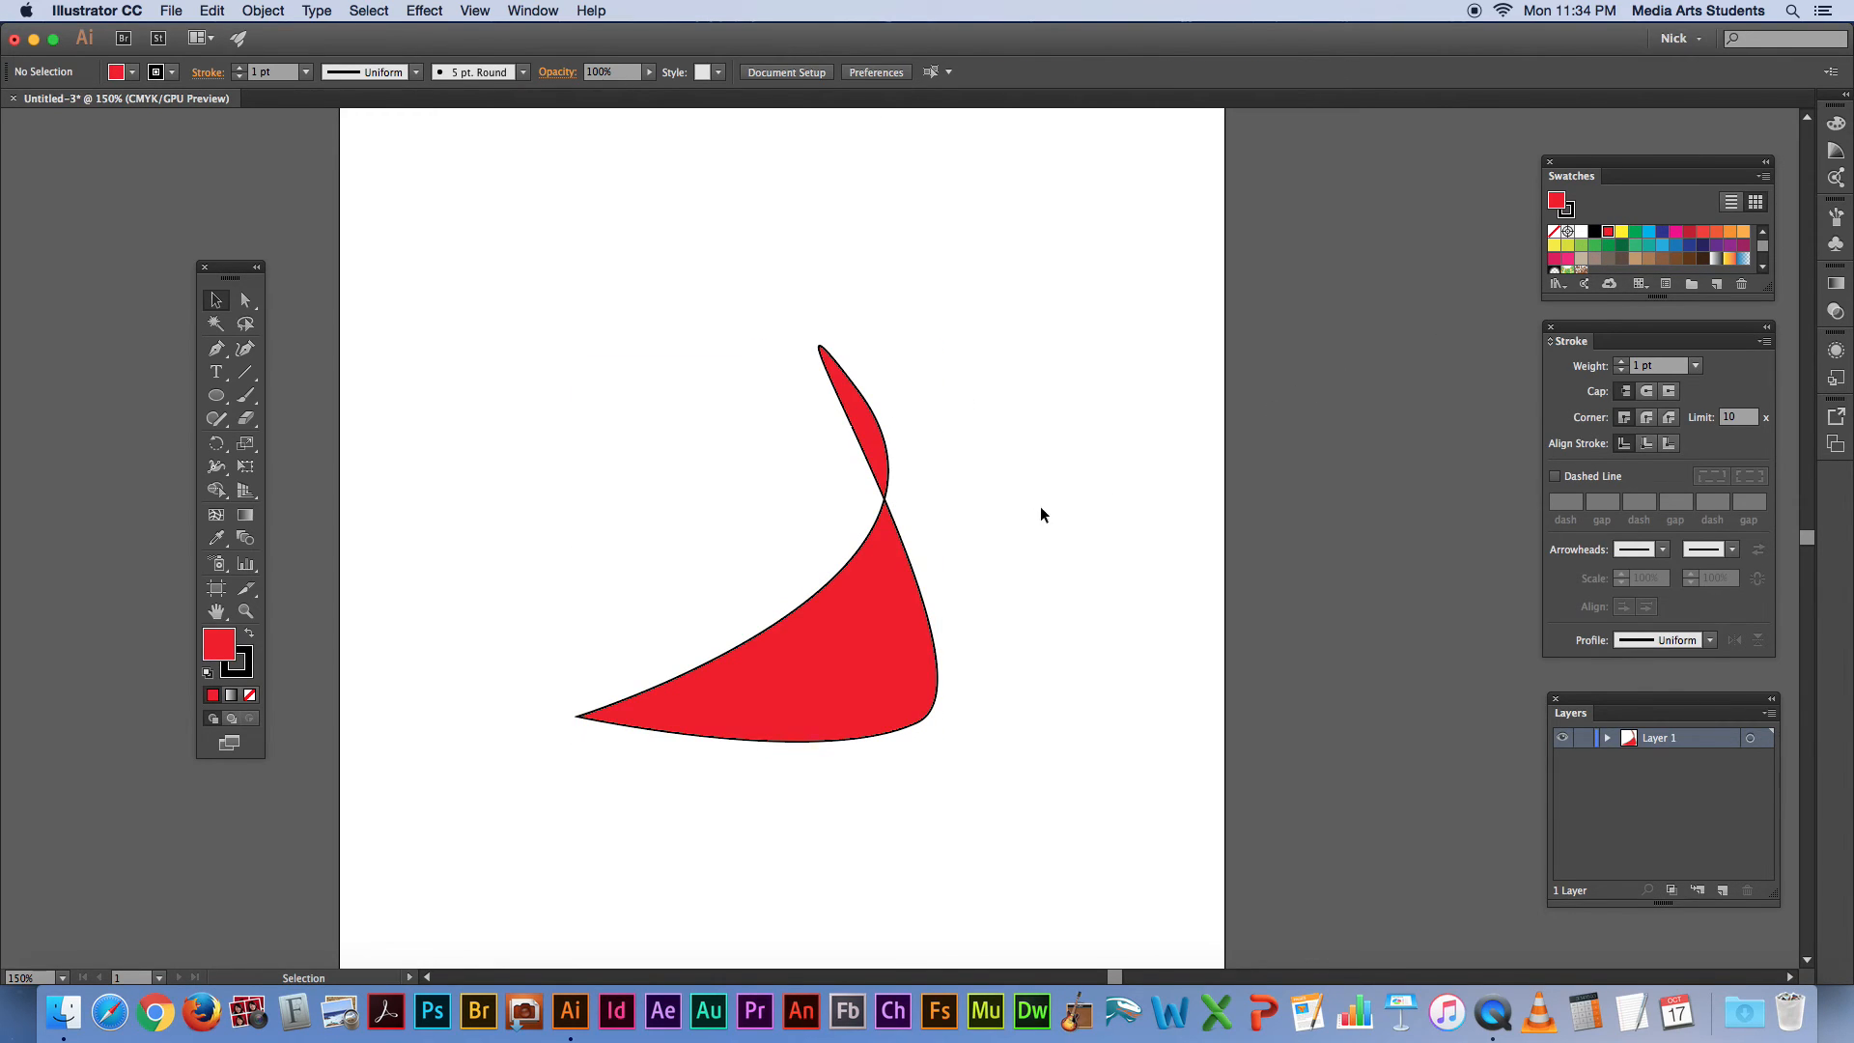